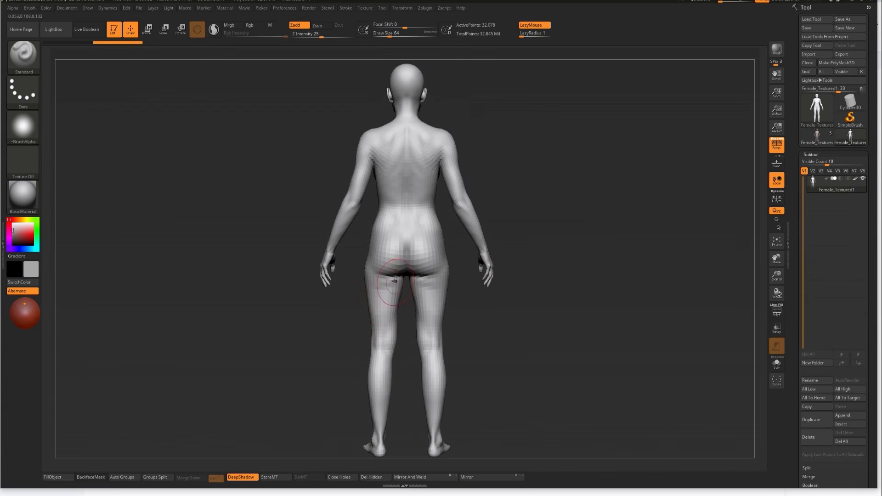
# Delete the higher subdivision levels of the female body mesh in its geometry settings
pyautogui.scroll(-7, 805, 228)
pyautogui.scroll(-1, 805, 228)
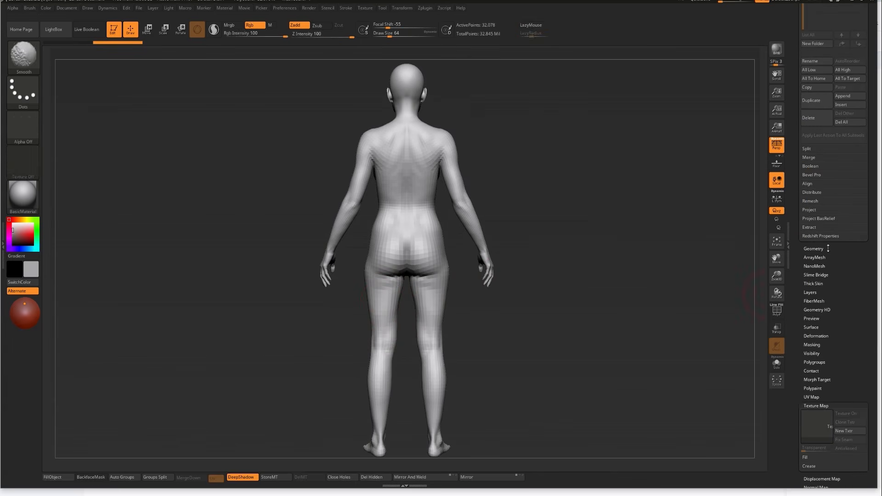
pyautogui.click(813, 248)
pyautogui.click(845, 274)
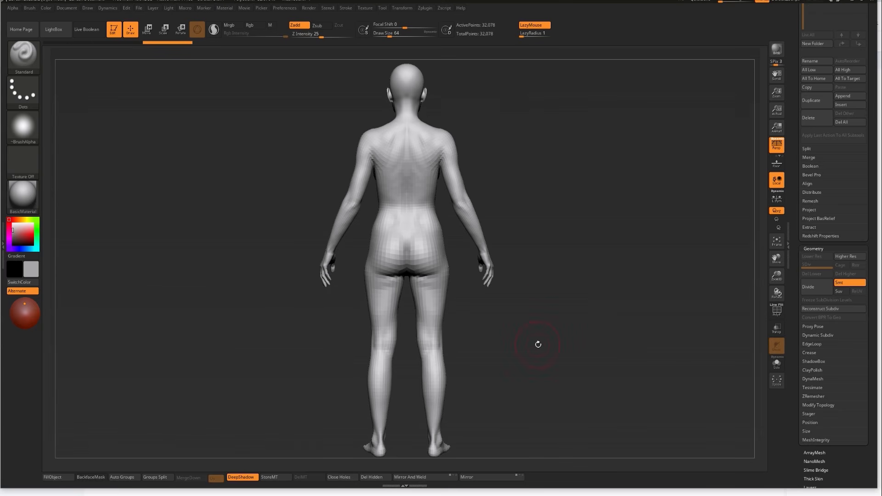
# Delete the posable symmetry of the female body mesh
pyautogui.moveTo(516, 346); pyautogui.dragTo(581, 341)
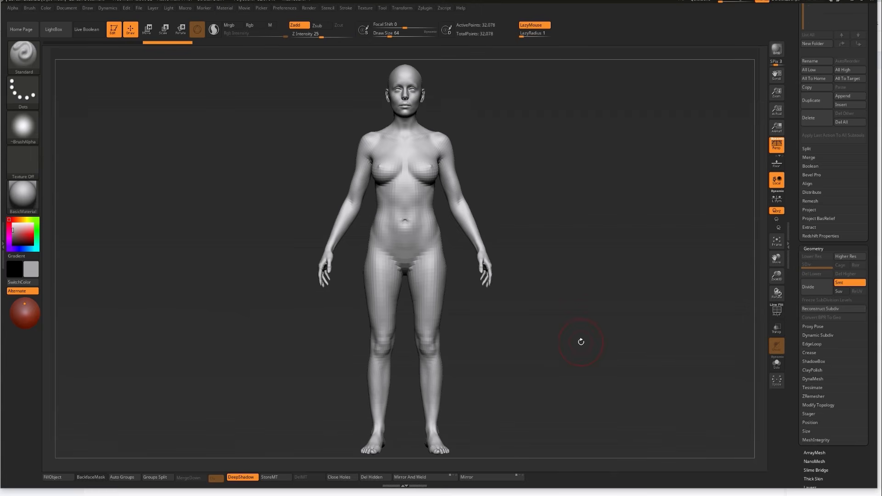
pyautogui.press(']')
pyautogui.click(402, 8)
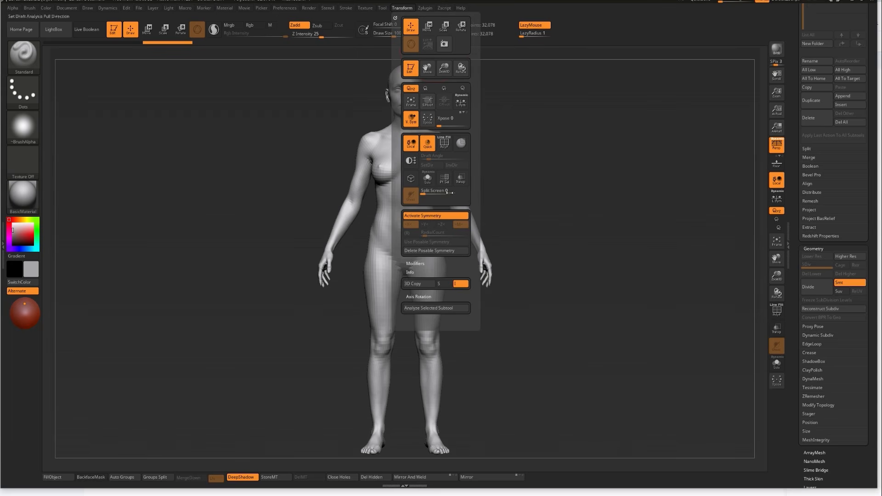
pyautogui.click(417, 250)
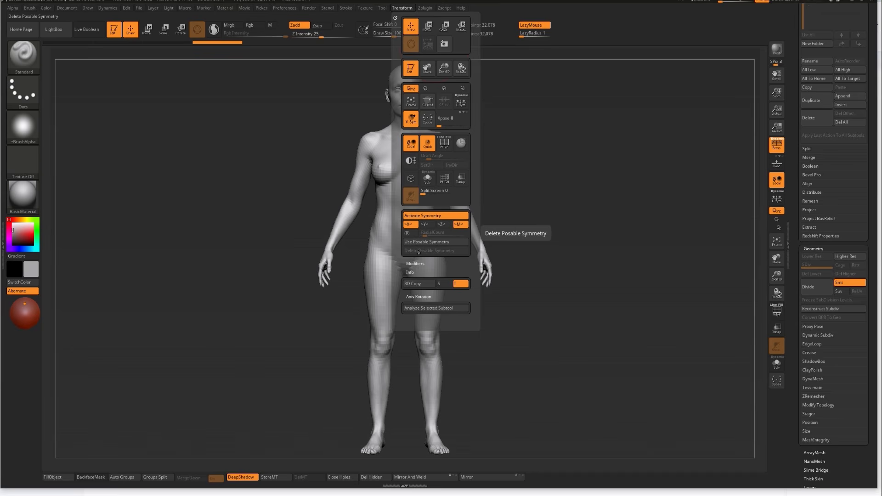
# Display the wireframe and polygroups on the female body and examine the topology around the navel and centre line
pyautogui.keyDown('ctrl'); pyautogui.moveTo(573, 216); pyautogui.dragTo(486, 220, button='right'); pyautogui.keyUp('ctrl')
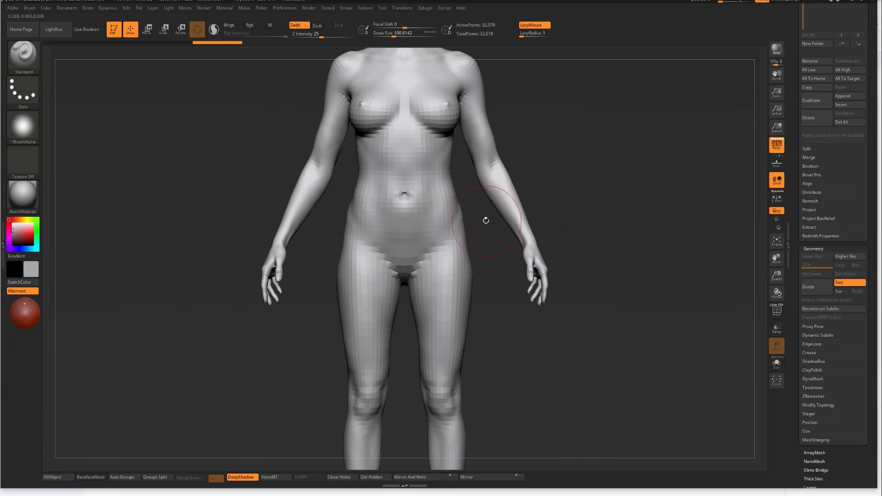
pyautogui.keyDown('alt'); pyautogui.moveTo(611, 179); pyautogui.dragTo(487, 211, button='right'); pyautogui.keyUp('alt')
pyautogui.keyDown('alt'); pyautogui.moveTo(561, 231); pyautogui.dragTo(449, 153, button='right'); pyautogui.keyUp('alt')
pyautogui.hotkey('shift', 'f')
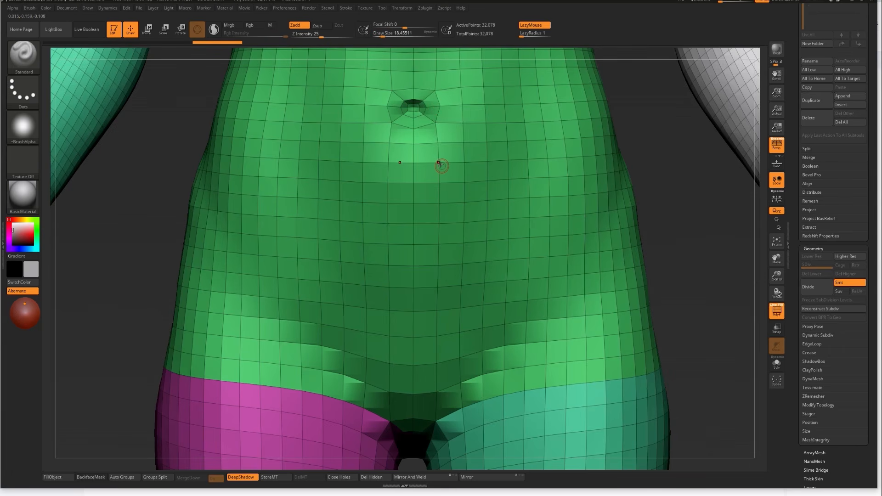
pyautogui.press('f')
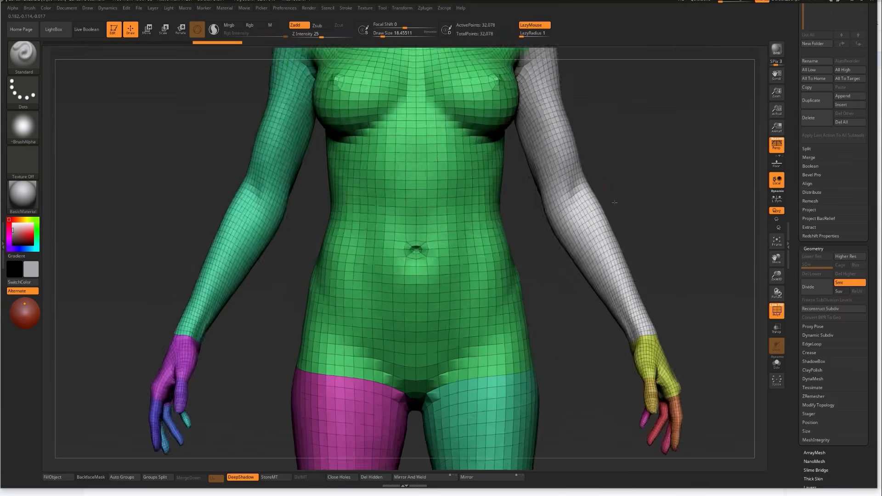
# Turn off perspective, centre the gizmo on the female mesh and move the mesh to the world origin
pyautogui.press('w')
pyautogui.keyDown('alt'); pyautogui.moveTo(617, 216); pyautogui.dragTo(617, 353); pyautogui.keyUp('alt')
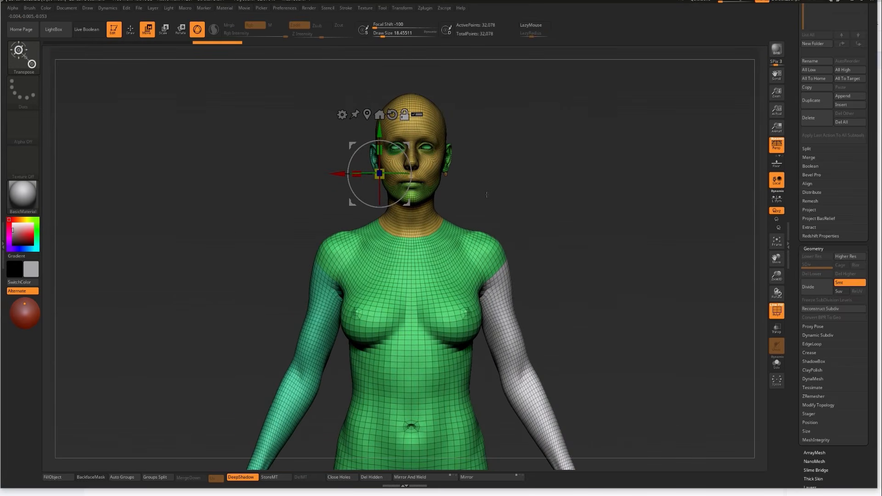
pyautogui.press('p')
pyautogui.keyDown('alt'); pyautogui.moveTo(553, 216); pyautogui.dragTo(554, 194); pyautogui.keyUp('alt')
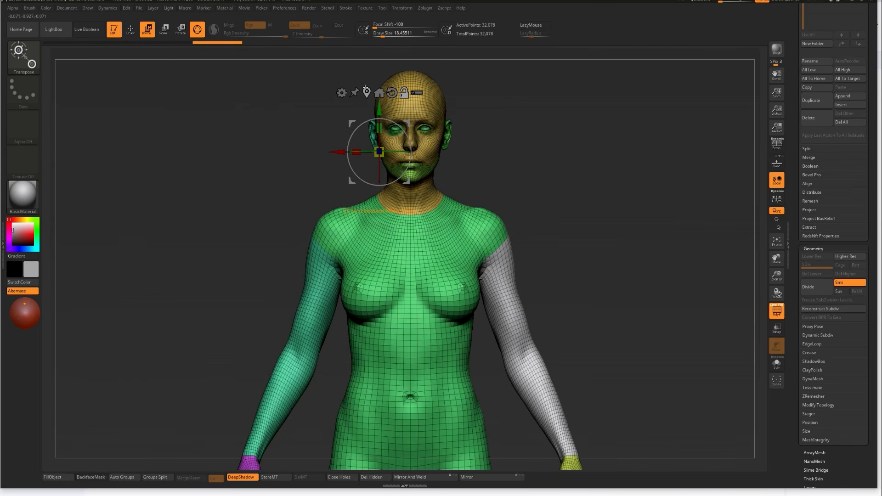
pyautogui.click(366, 90)
pyautogui.keyDown('alt'); pyautogui.moveTo(584, 331); pyautogui.dragTo(585, 108); pyautogui.keyUp('alt')
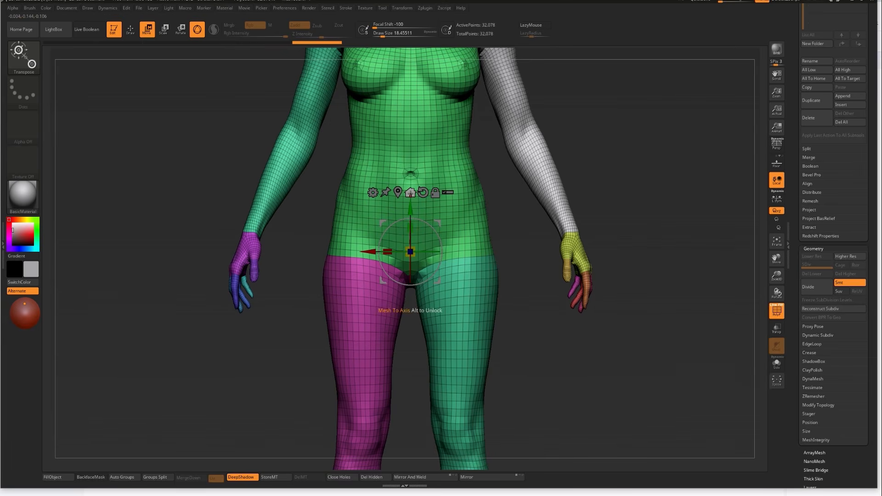
pyautogui.click(411, 193)
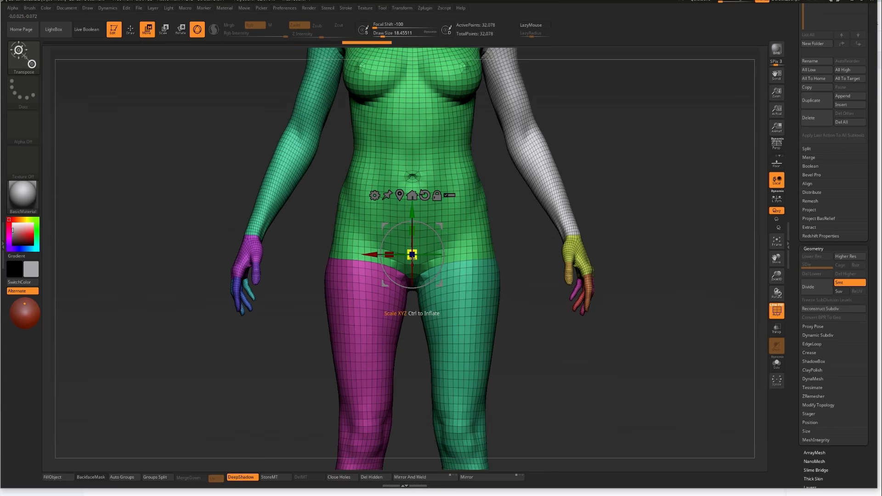
pyautogui.press('q')
pyautogui.moveTo(413, 252)
pyautogui.keyDown('ctrl'); pyautogui.mouseDown(button='right')
pyautogui.moveTo(466, 211)
pyautogui.moveTo(399, 203)
pyautogui.mouseUp(button='right'); pyautogui.keyUp('ctrl')
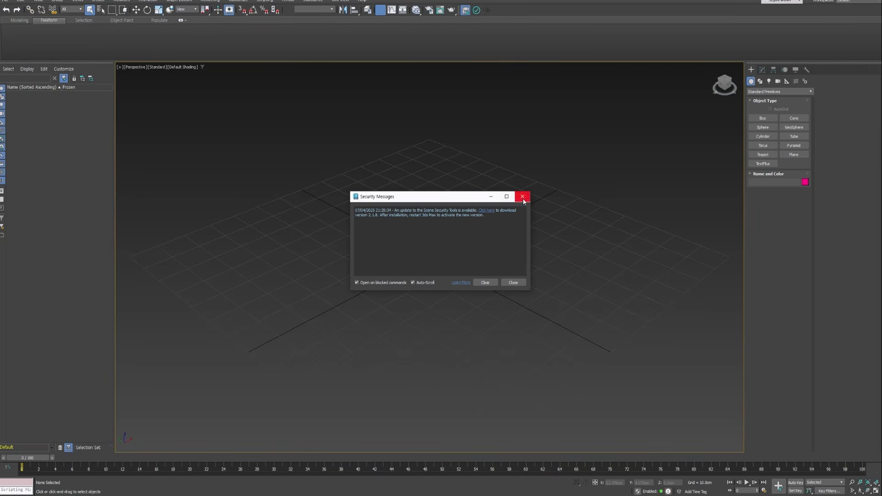
# Switch to 3ds Max, dismiss the security messages and create a standard box near the centre of the grid
pyautogui.click(522, 196)
pyautogui.click(753, 120)
pyautogui.moveTo(545, 263); pyautogui.dragTo(275, 275)
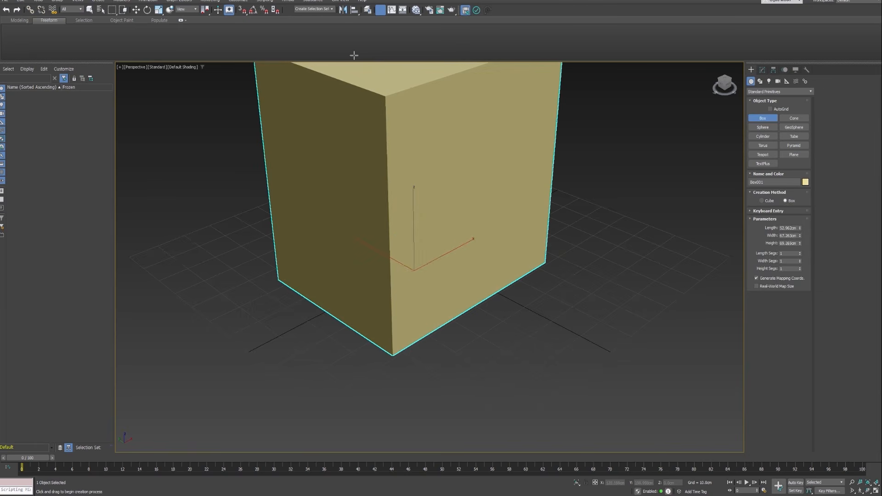
pyautogui.click(383, 73)
pyautogui.press('w')
pyautogui.press('z')
# Set the box's length, width and height to 200 cm and finish exporting it as an OBJ
pyautogui.doubleClick(789, 207)
pyautogui.write('200')
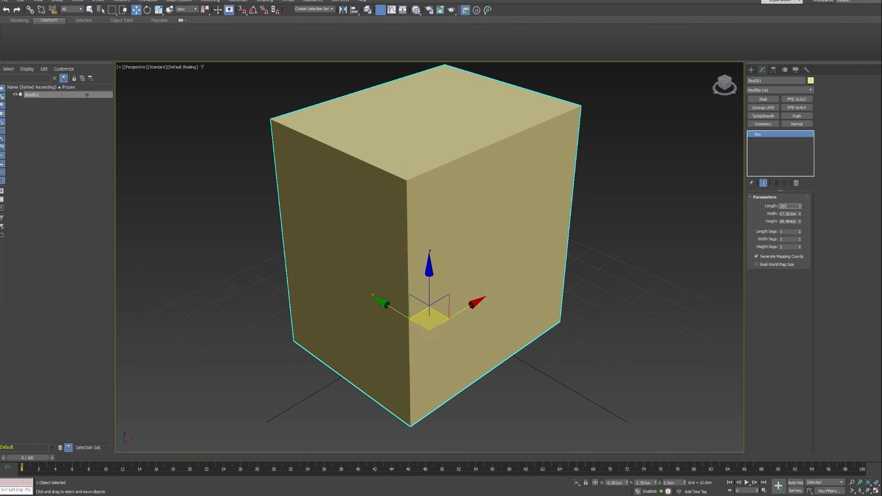
pyautogui.press('Tab')
pyautogui.write('20')
pyautogui.press('Tab')
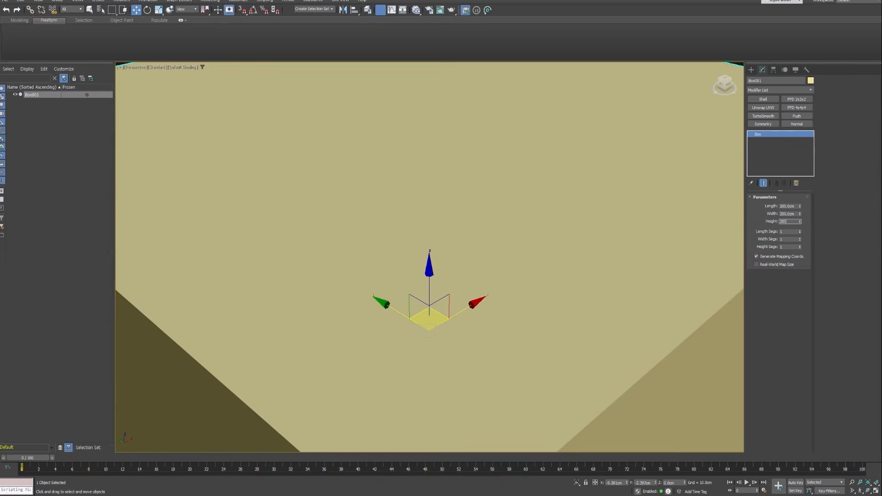
pyautogui.write('200')
pyautogui.press('Return')
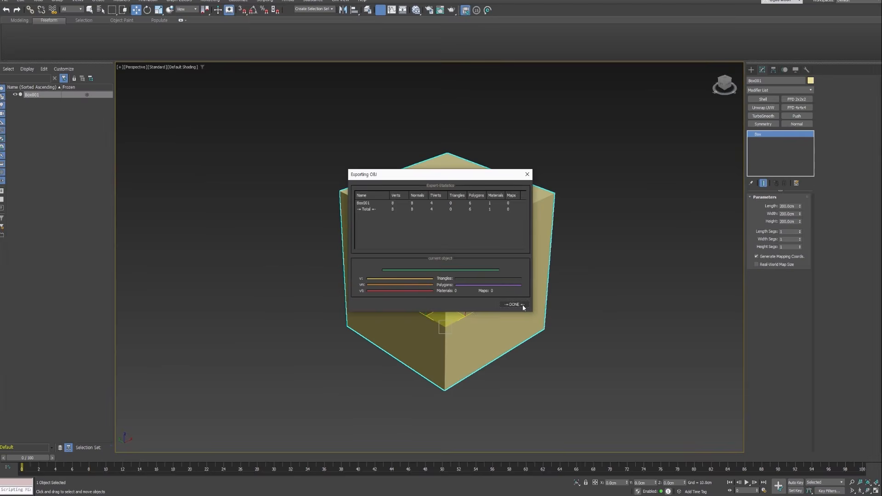
pyautogui.click(522, 307)
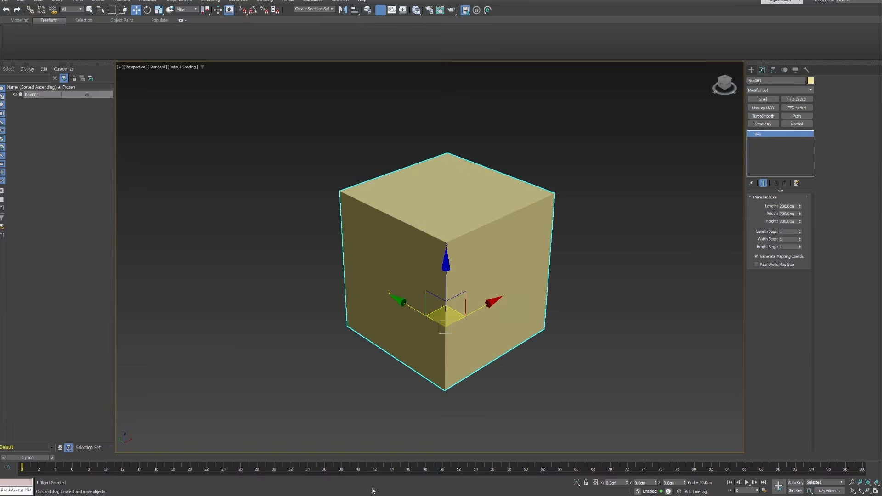
# Switch back to ZBrush and import the exported cube into a PolyMesh3D star tool on a cleared canvas
pyautogui.click(381, 494)
pyautogui.scroll(5, 818, 110)
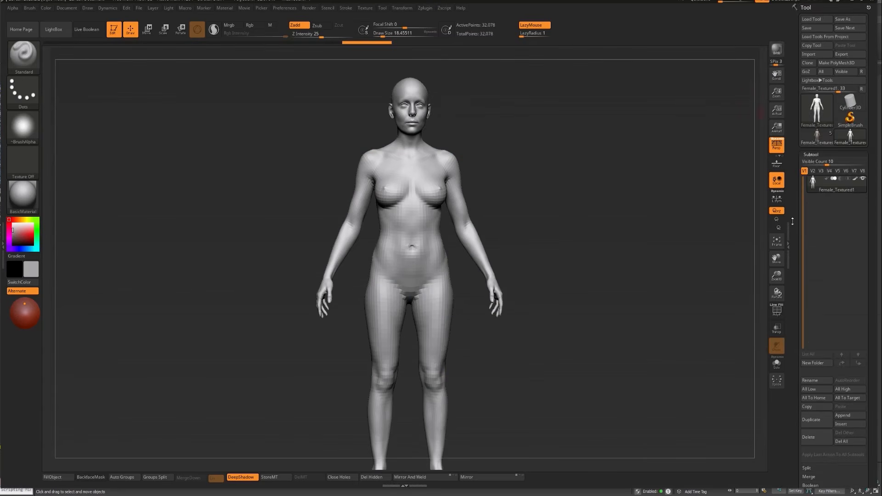
pyautogui.click(848, 103)
pyautogui.hotkey('ctrl', 'n')
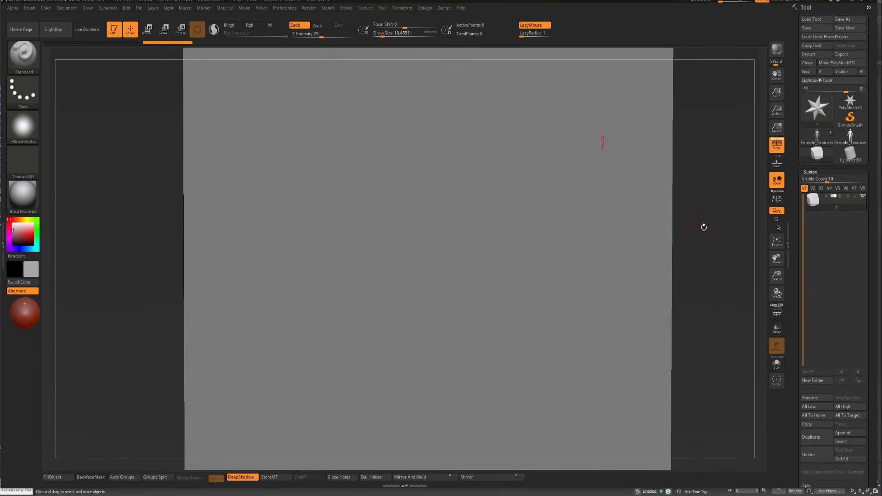
pyautogui.moveTo(703, 227); pyautogui.dragTo(626, 221)
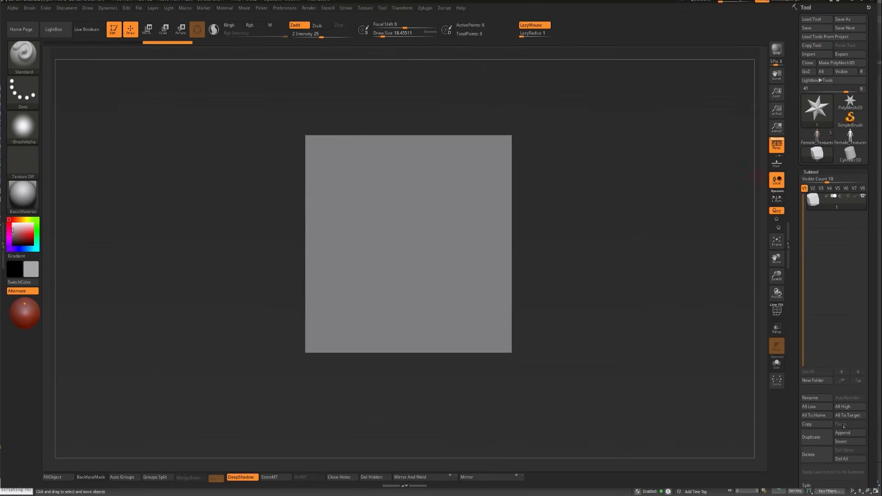
# Append the female body mesh to the cube tool and select it as the active subtool
pyautogui.click(855, 437)
pyautogui.moveTo(578, 328)
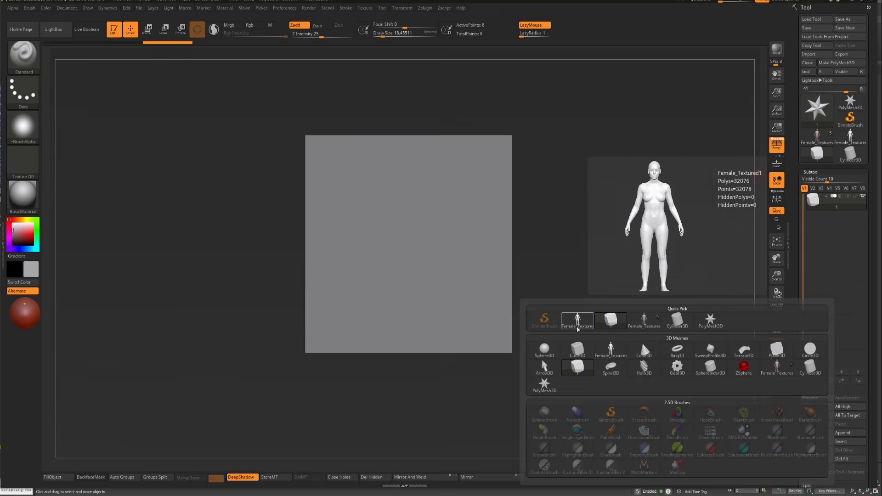
pyautogui.click(577, 328)
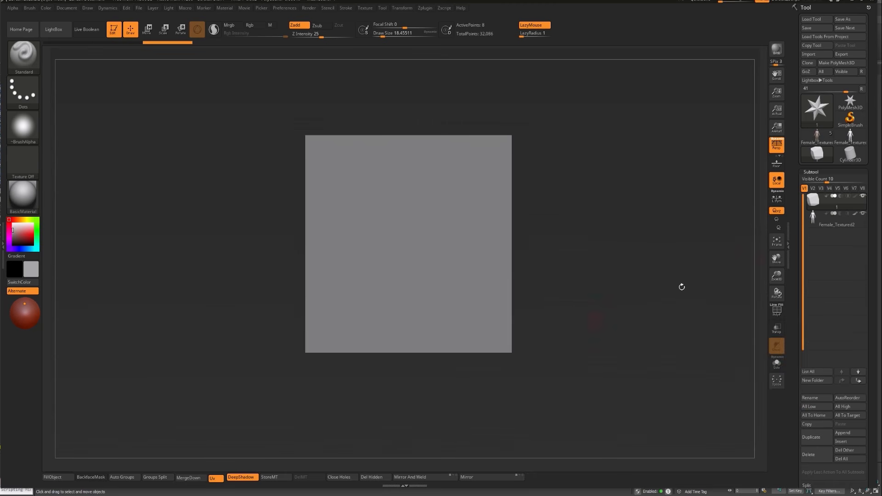
pyautogui.click(825, 223)
pyautogui.keyDown('alt'); pyautogui.moveTo(559, 334); pyautogui.dragTo(588, 293); pyautogui.keyUp('alt')
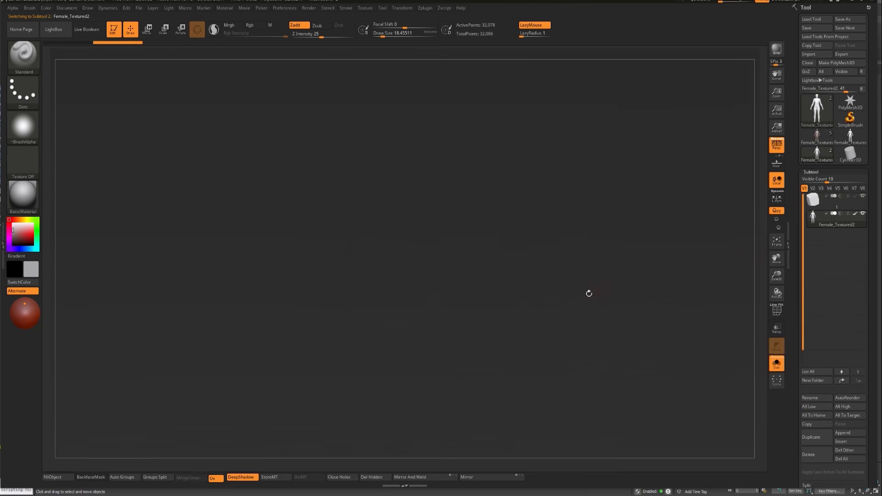
# Turn on the wireframe and ghosted transparency to compare the female body's size with the cube
pyautogui.press('f')
pyautogui.hotkey('shift', 'f')
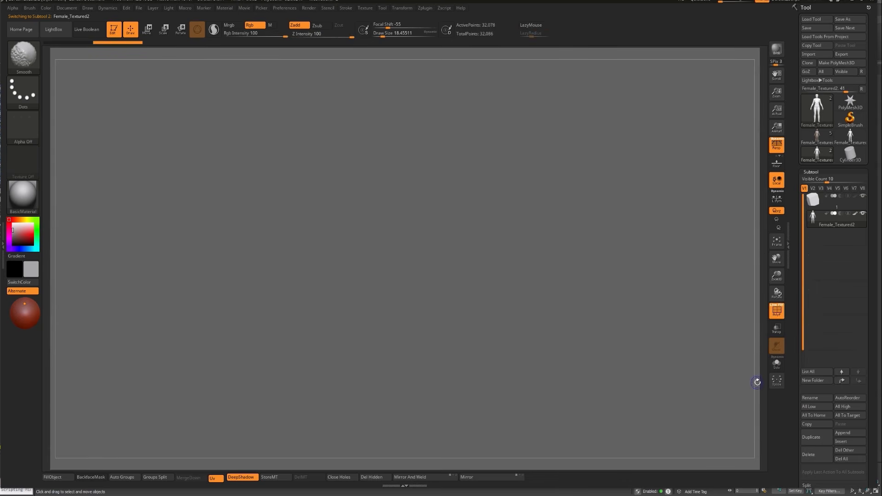
pyautogui.keyDown('alt'); pyautogui.moveTo(746, 372); pyautogui.dragTo(617, 267); pyautogui.keyUp('alt')
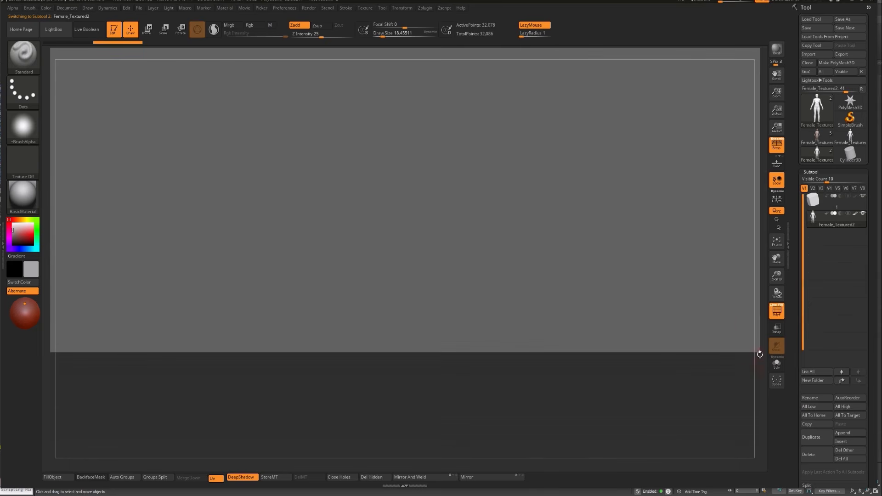
pyautogui.click(776, 363)
pyautogui.click(502, 343)
pyautogui.click(490, 347)
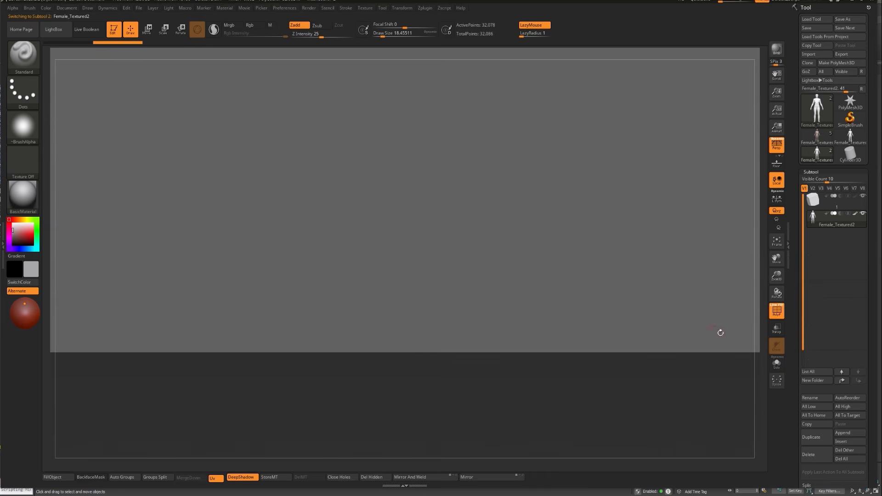
pyautogui.click(777, 327)
pyautogui.keyDown('alt'); pyautogui.moveTo(581, 362); pyautogui.dragTo(211, 132); pyautogui.keyUp('alt')
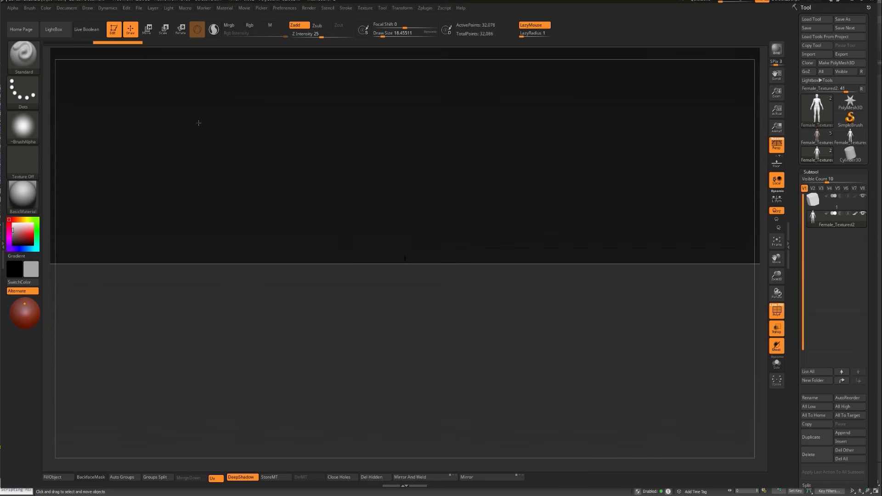
pyautogui.keyDown('alt'); pyautogui.moveTo(515, 366); pyautogui.dragTo(445, 278); pyautogui.keyUp('alt')
pyautogui.press('f')
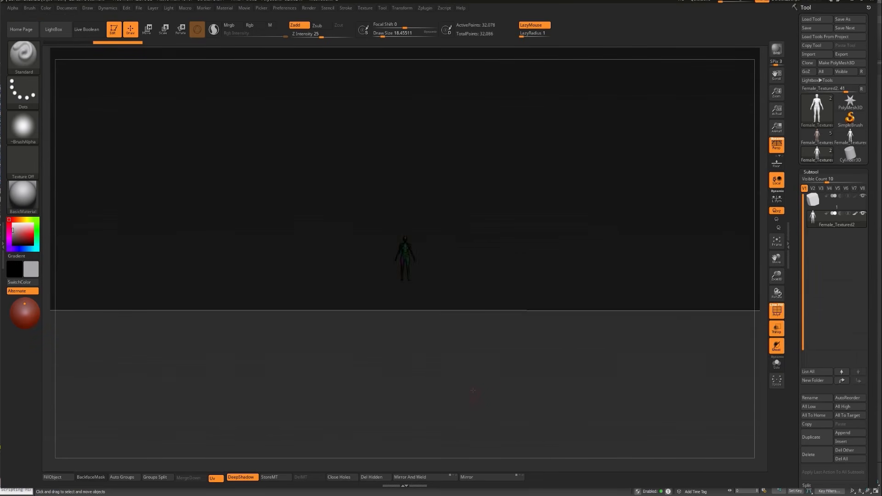
# Try to scale the female body up uniformly with the gizmo inside the reference cube
pyautogui.press('e')
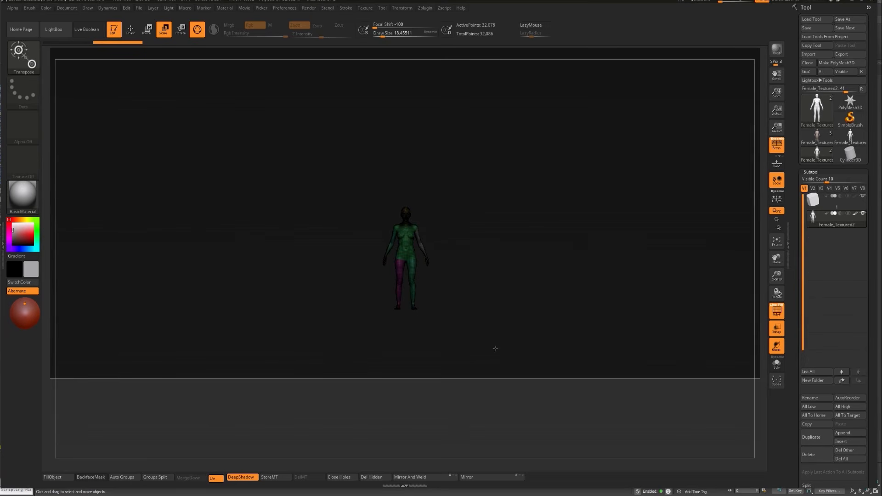
pyautogui.press('q')
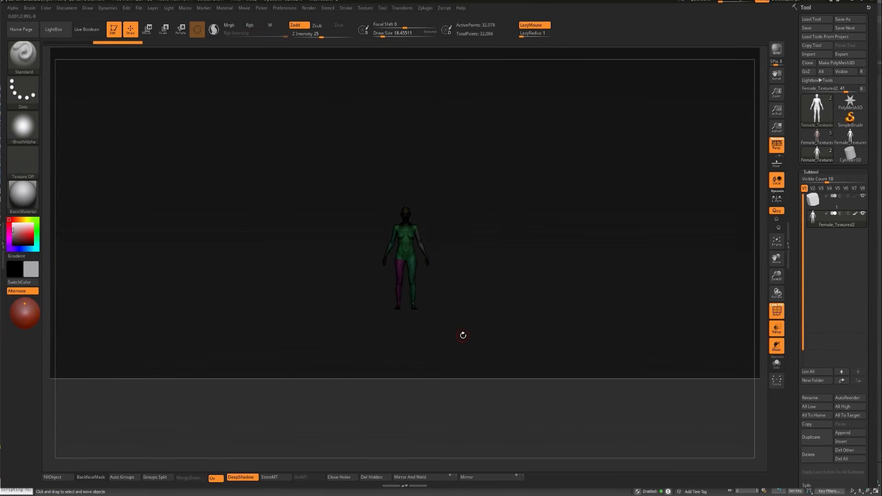
pyautogui.press('e')
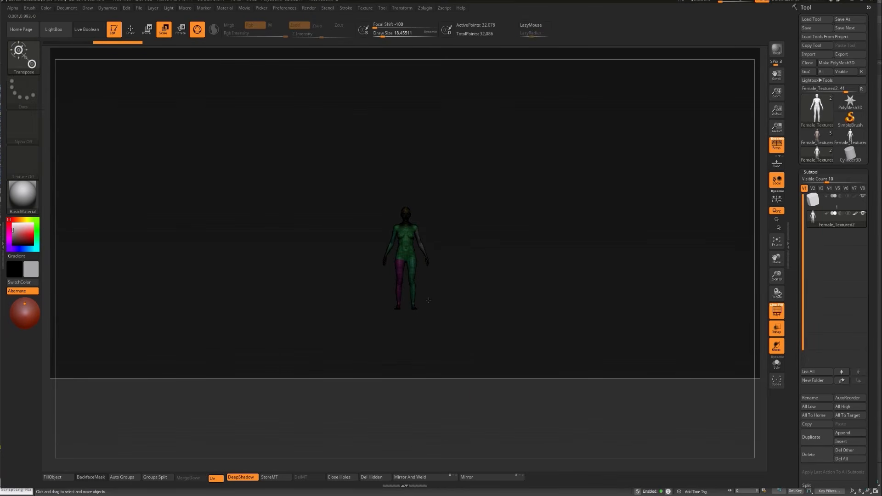
pyautogui.moveTo(413, 301); pyautogui.dragTo(533, 208)
pyautogui.press('y')
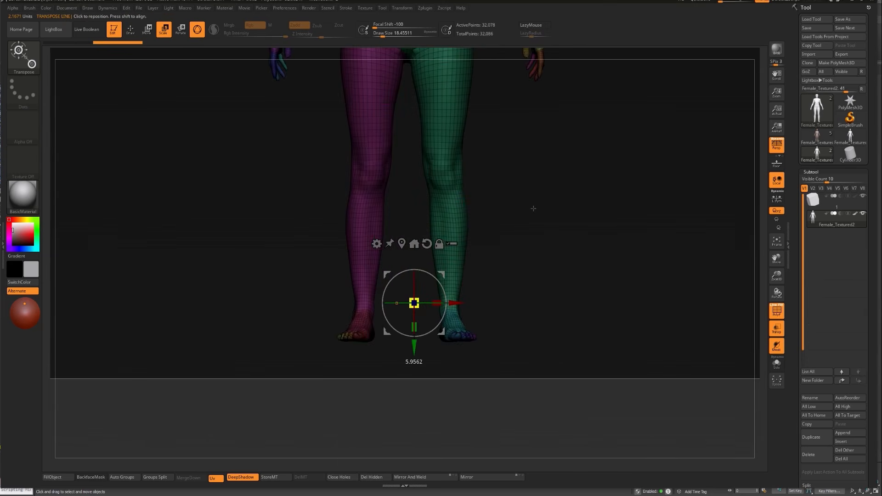
# Undo the scaling of the female body and delete its subtool, keeping only the cube
pyautogui.hotkey('ctrl', 'z')
pyautogui.hotkey('ctrl', 'z')
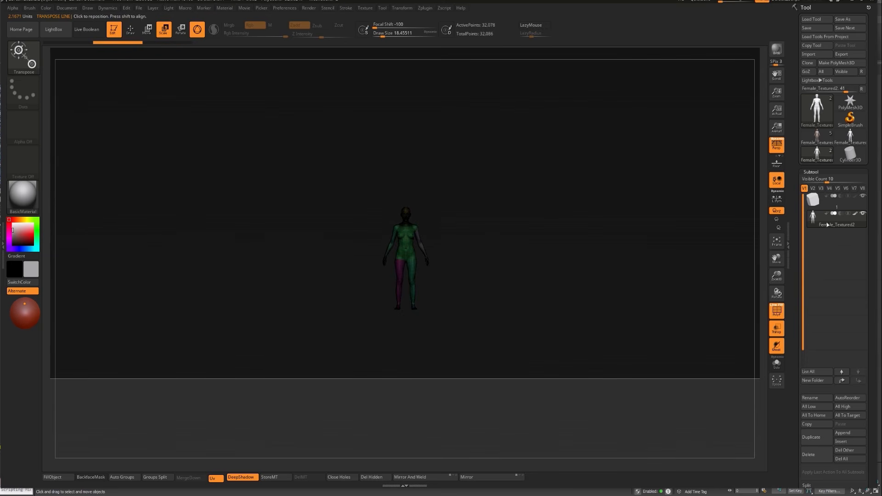
pyautogui.click(825, 448)
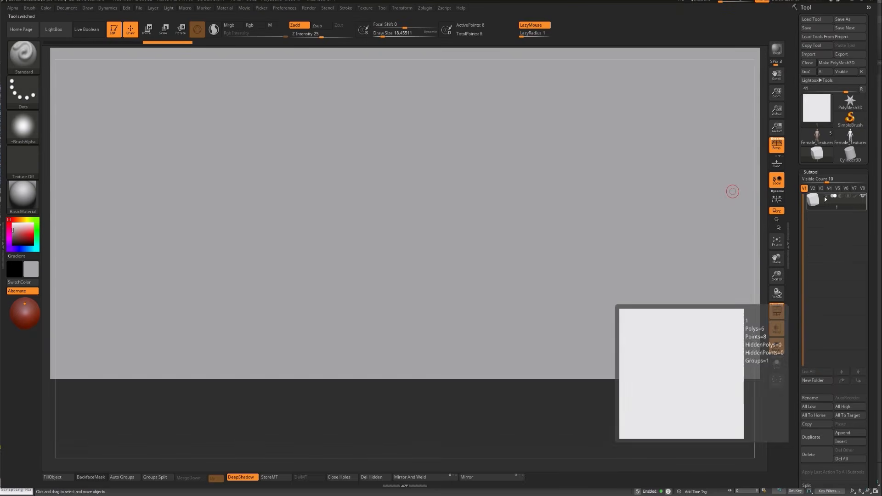
# Append the Female_Textured2 mesh to the cube tool again and make it the active subtool
pyautogui.click(848, 433)
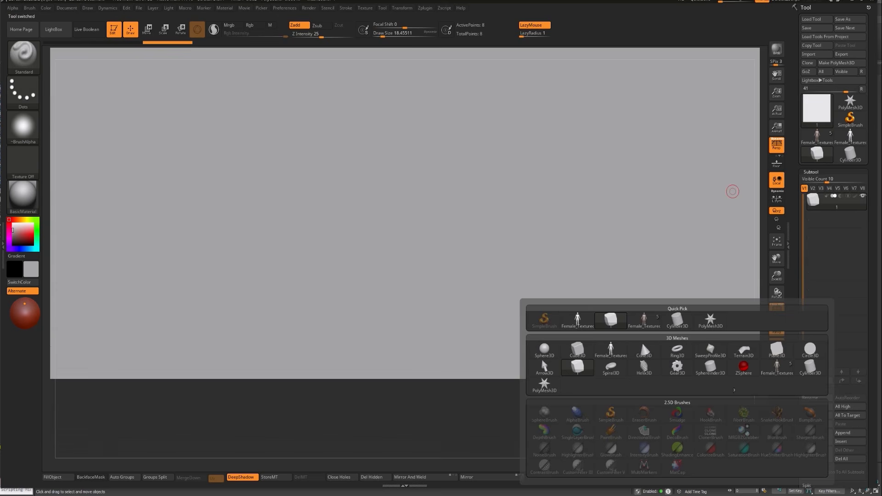
pyautogui.click(577, 320)
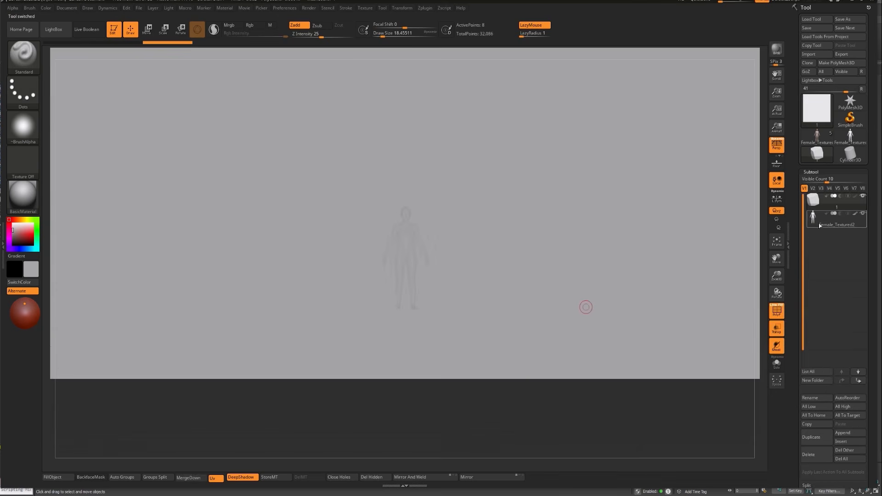
pyautogui.click(818, 223)
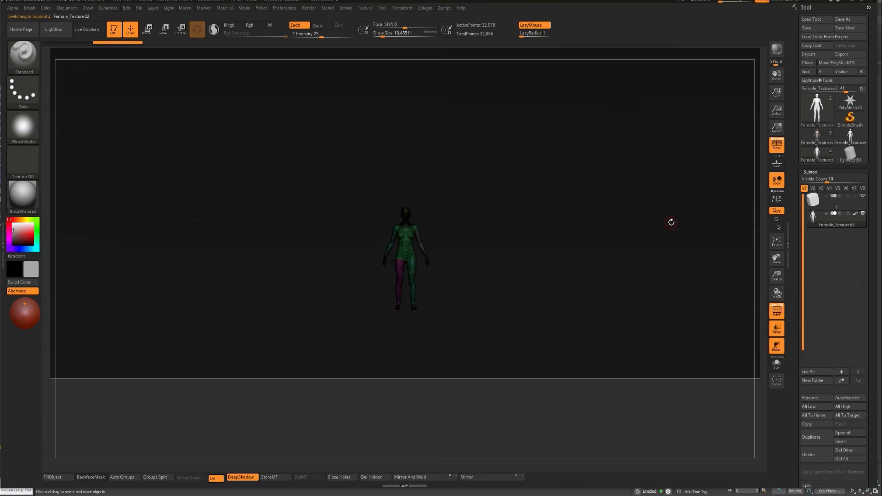
# Scale the female body up uniformly with the gizmo and adjust its vertical position so it spans the reference cube's full height
pyautogui.press('ctrl')
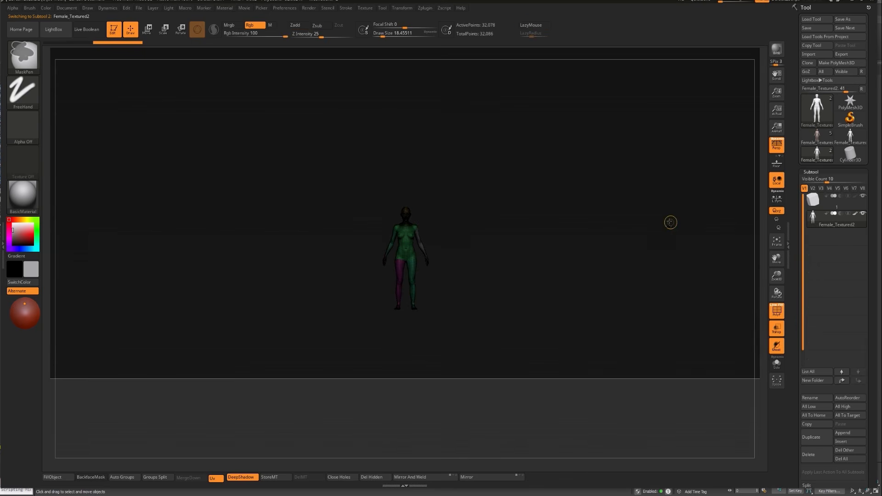
pyautogui.press('f')
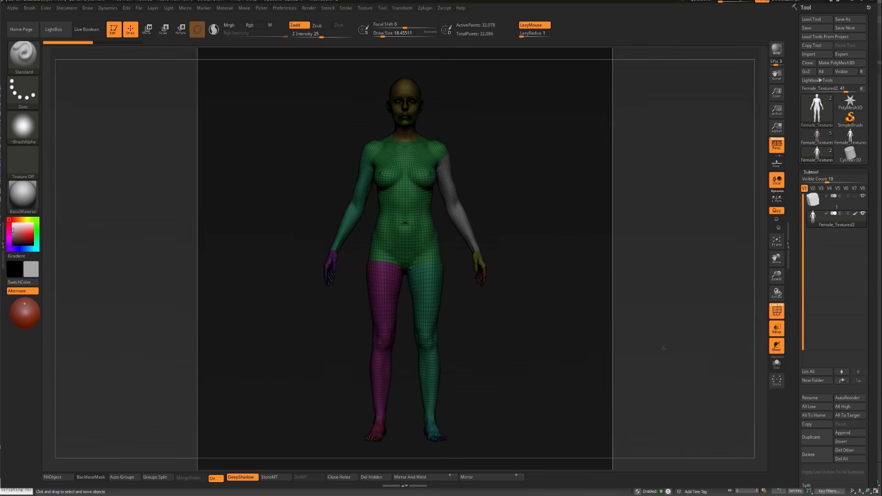
pyautogui.moveTo(608, 263)
pyautogui.mouseDown()
pyautogui.moveTo(576, 270)
pyautogui.moveTo(619, 268)
pyautogui.mouseUp()
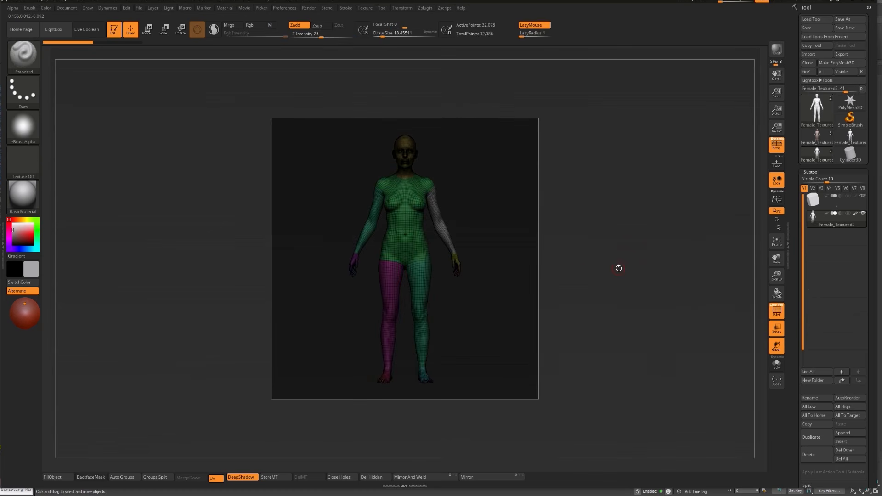
pyautogui.press('e')
pyautogui.moveTo(405, 259); pyautogui.dragTo(412, 247)
pyautogui.moveTo(404, 215); pyautogui.dragTo(405, 215)
pyautogui.press('q')
pyautogui.moveTo(604, 250)
pyautogui.mouseDown()
pyautogui.moveTo(650, 255)
pyautogui.moveTo(621, 258)
pyautogui.mouseUp()
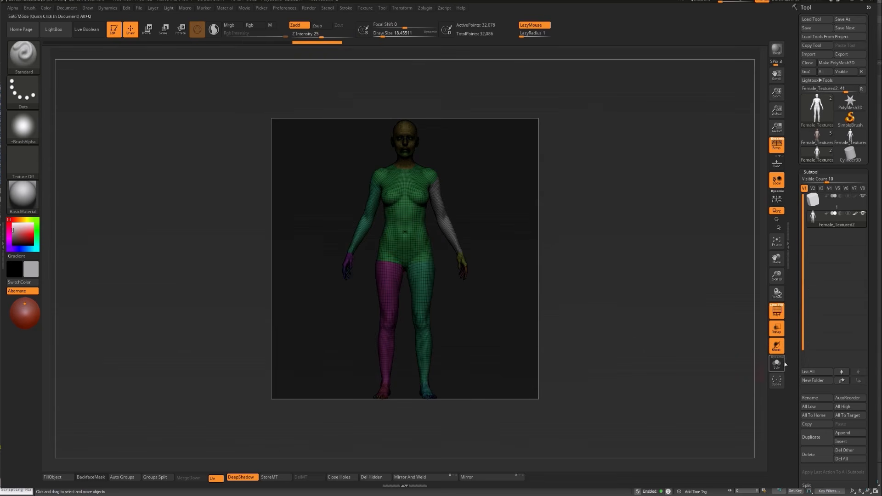
# Merge the cube subtool down with the female body into a single subtool
pyautogui.scroll(-5, 809, 322)
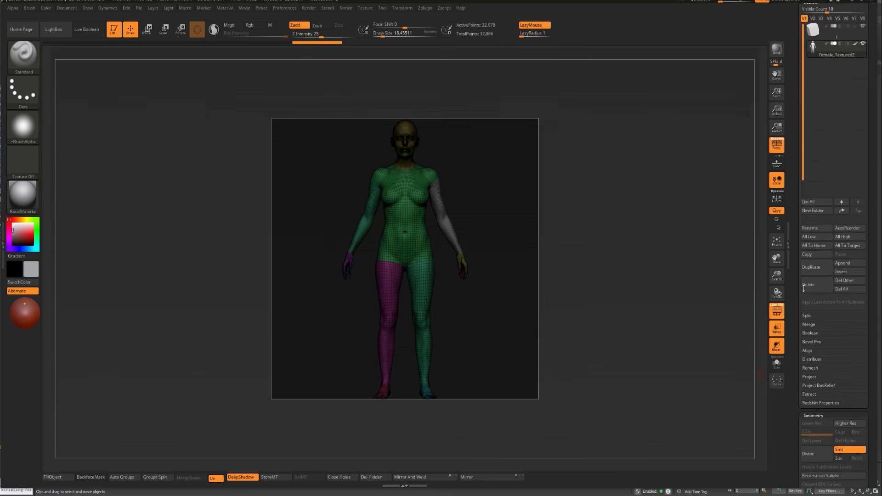
pyautogui.press('shift')
pyautogui.click(811, 293)
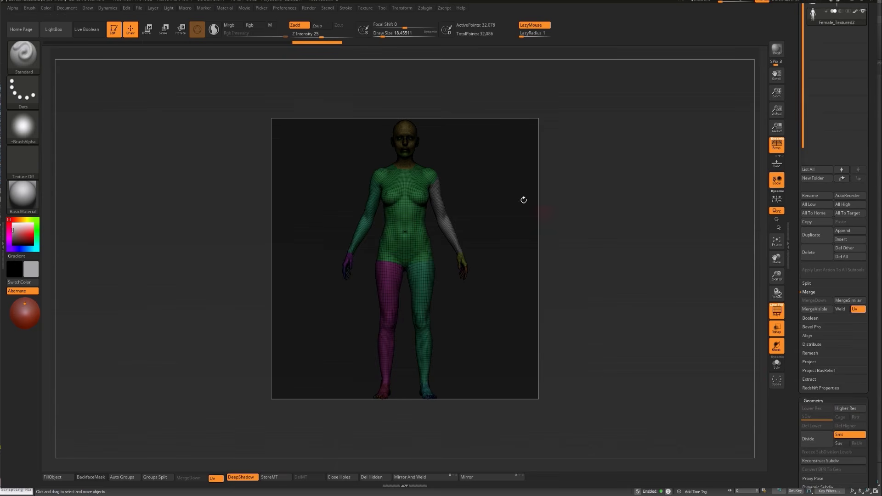
pyautogui.click(725, 131)
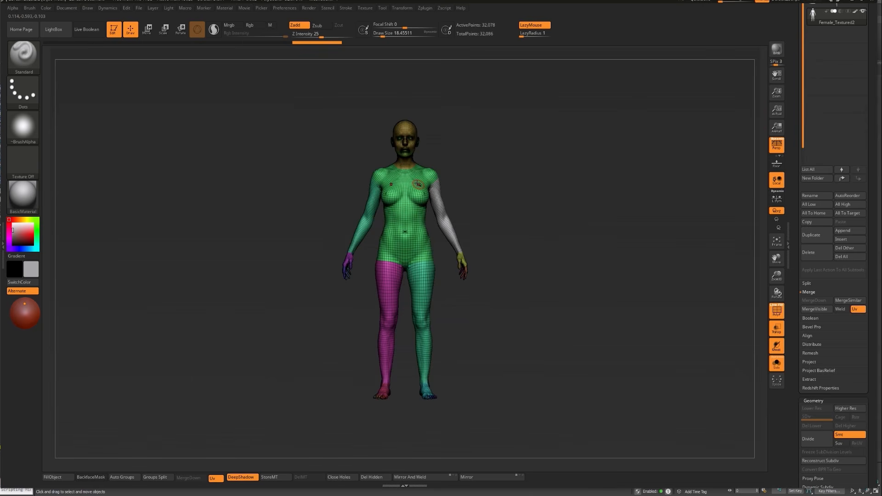
pyautogui.click(516, 218)
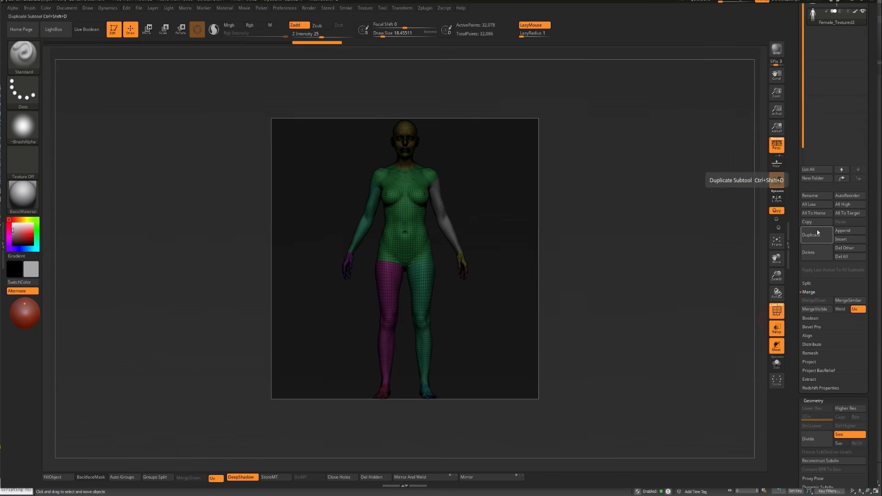
pyautogui.click(814, 302)
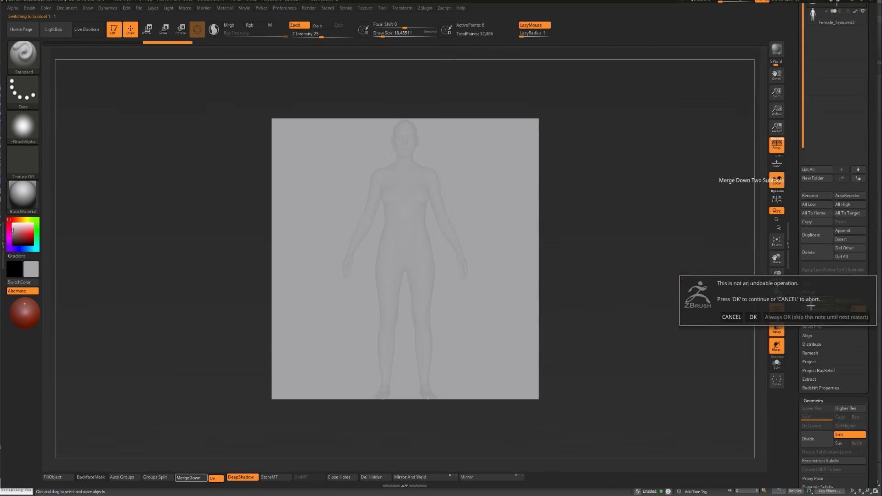
pyautogui.click(811, 316)
# Try to isolate and hide the cube by its existing polygroup in the merged mesh, and restore full visibility
pyautogui.moveTo(645, 237); pyautogui.dragTo(633, 274)
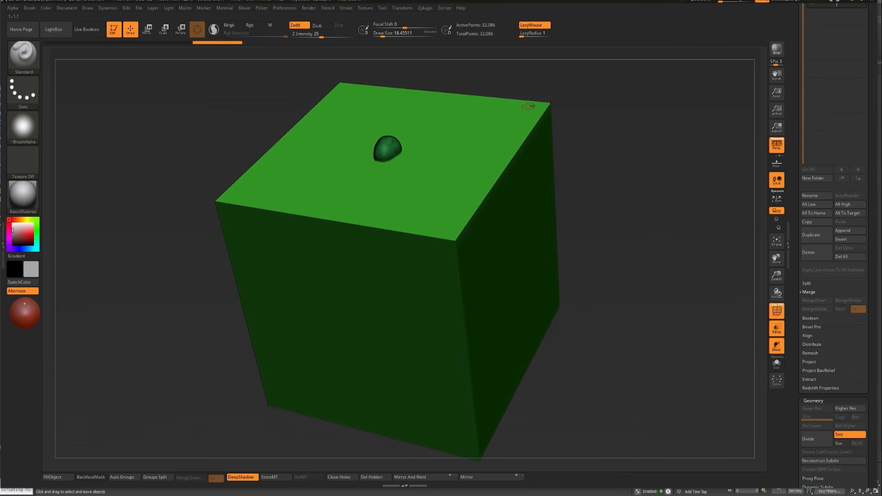
pyautogui.keyDown('ctrl'); pyautogui.keyDown('shift'); pyautogui.click(547, 103); pyautogui.keyUp('shift'); pyautogui.keyUp('ctrl')
pyautogui.keyDown('ctrl'); pyautogui.keyDown('shift'); pyautogui.moveTo(592, 130); pyautogui.dragTo(605, 193); pyautogui.keyUp('shift'); pyautogui.keyUp('ctrl')
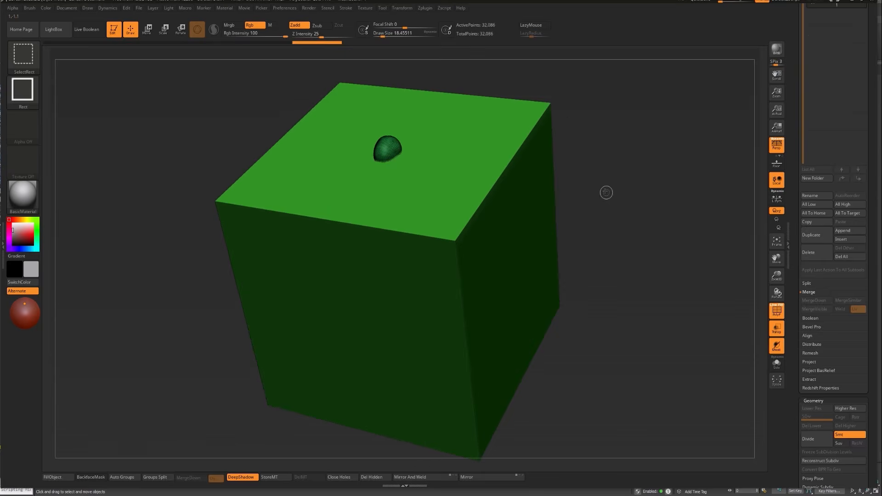
pyautogui.keyDown('ctrl'); pyautogui.keyDown('shift'); pyautogui.click(557, 107); pyautogui.keyUp('shift'); pyautogui.keyUp('ctrl')
pyautogui.keyDown('ctrl'); pyautogui.keyDown('shift'); pyautogui.moveTo(574, 112); pyautogui.dragTo(587, 171); pyautogui.keyUp('shift'); pyautogui.keyUp('ctrl')
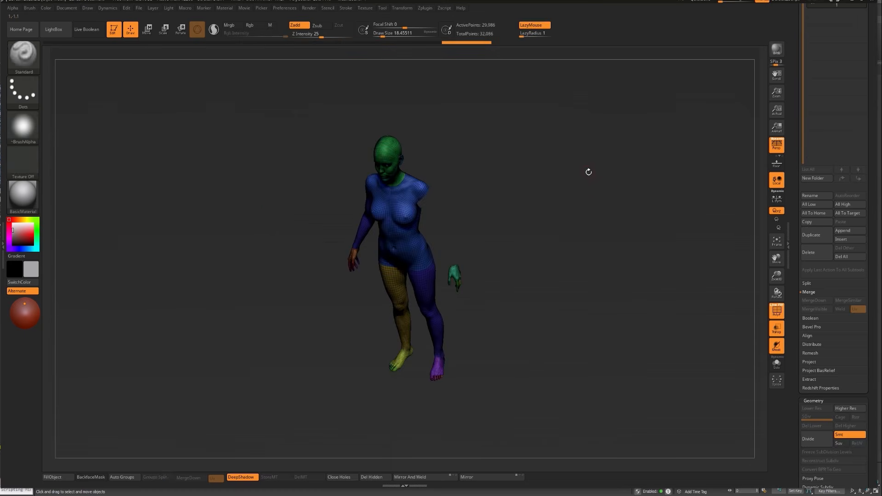
pyautogui.keyDown('ctrl'); pyautogui.keyDown('shift'); pyautogui.click(597, 158); pyautogui.keyUp('shift'); pyautogui.keyUp('ctrl')
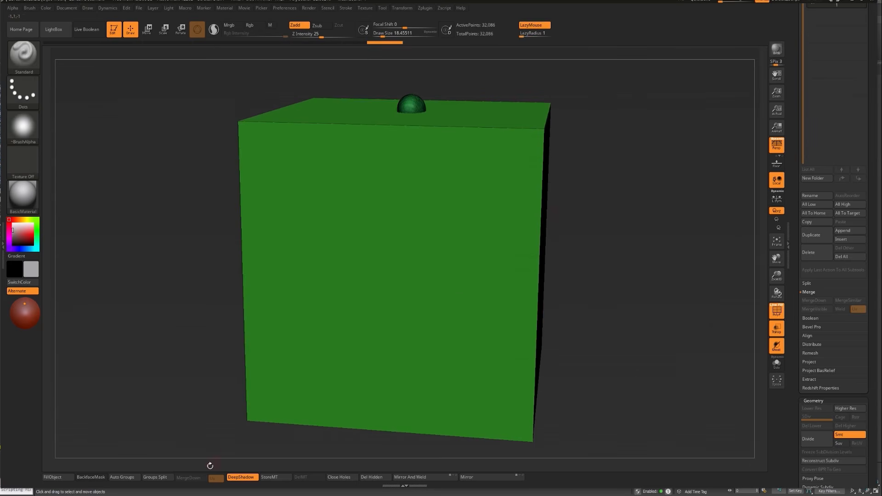
# Regroup the merged mesh with Auto Groups, hide the cube's polygroup and delete the hidden geometry, keeping only the body
pyautogui.click(122, 477)
pyautogui.keyDown('ctrl'); pyautogui.keyDown('shift'); pyautogui.click(546, 108); pyautogui.keyUp('shift'); pyautogui.keyUp('ctrl')
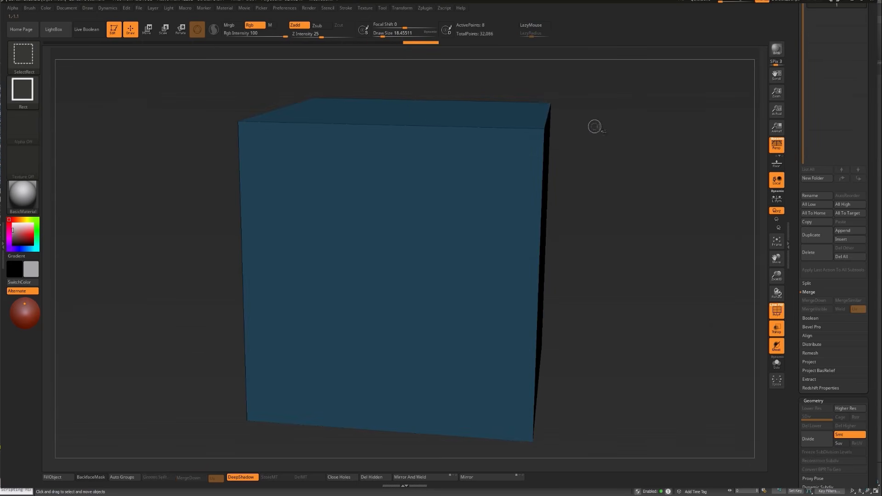
pyautogui.keyDown('ctrl'); pyautogui.keyDown('shift'); pyautogui.moveTo(596, 126); pyautogui.dragTo(602, 207); pyautogui.keyUp('shift'); pyautogui.keyUp('ctrl')
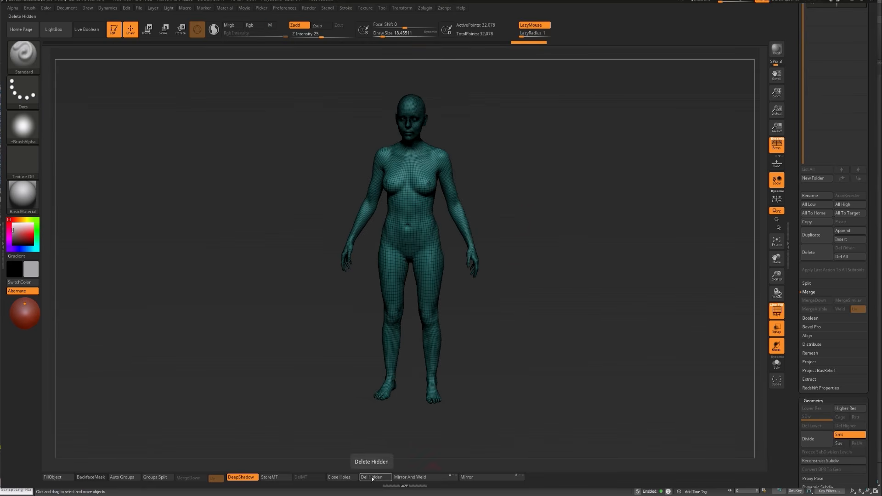
# Expand the Modify Topology options and examine the cleaned body mesh from different angles, toggling the wireframe
pyautogui.scroll(-5, 805, 315)
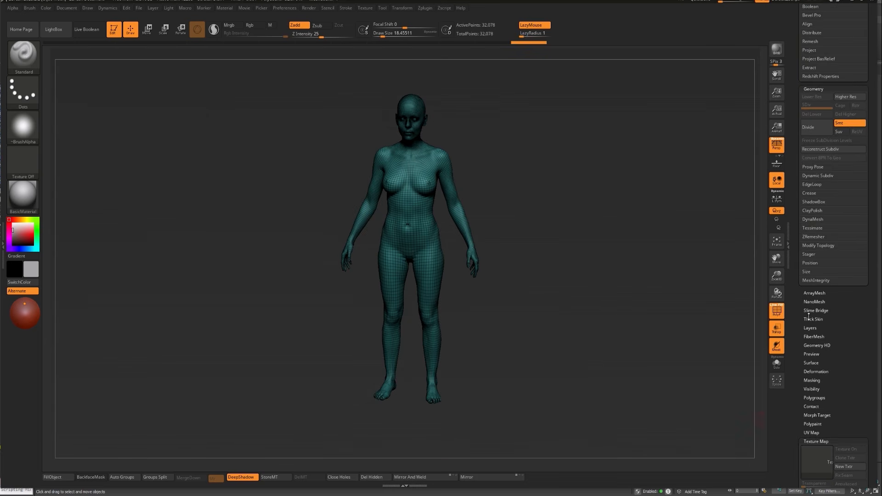
pyautogui.press('shift')
pyautogui.click(819, 246)
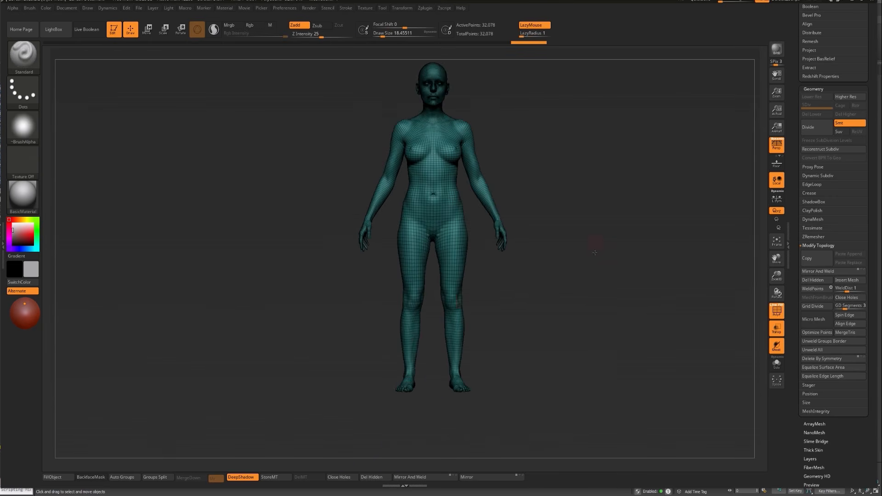
pyautogui.moveTo(594, 253); pyautogui.dragTo(752, 280)
pyautogui.moveTo(607, 262); pyautogui.dragTo(587, 263)
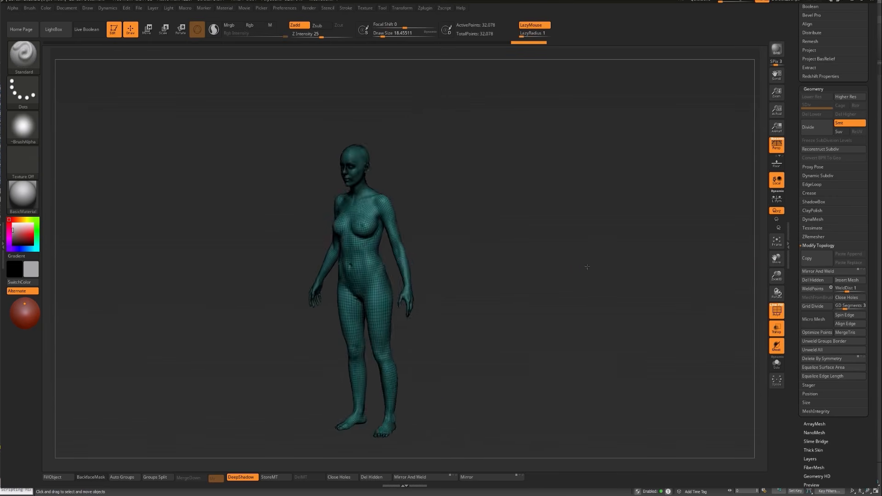
pyautogui.hotkey('shift', 'f')
pyautogui.hotkey('shift', 'f')
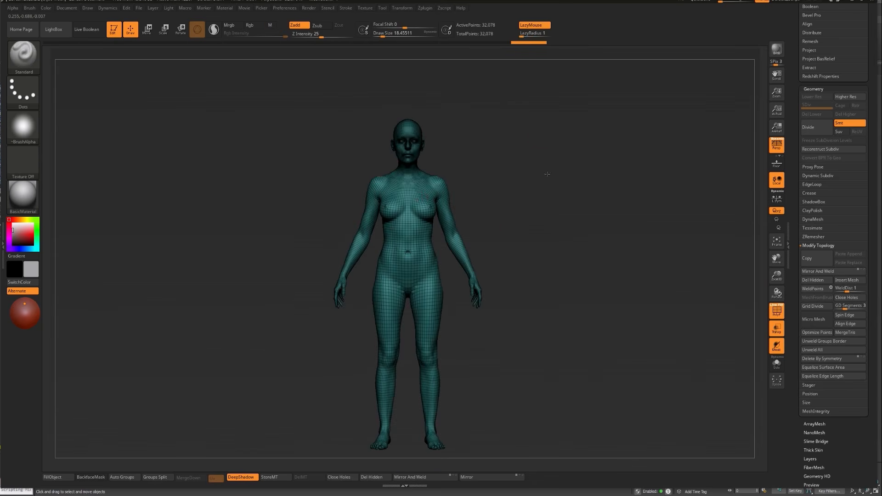
# Test symmetry by pulling both shoulders outward with the Move brush, and undo the deformation
pyautogui.moveTo(547, 174)
pyautogui.mouseDown()
pyautogui.moveTo(475, 228)
pyautogui.moveTo(464, 250)
pyautogui.moveTo(650, 227)
pyautogui.mouseUp()
pyautogui.press('b')
pyautogui.press('m')
pyautogui.press('v')
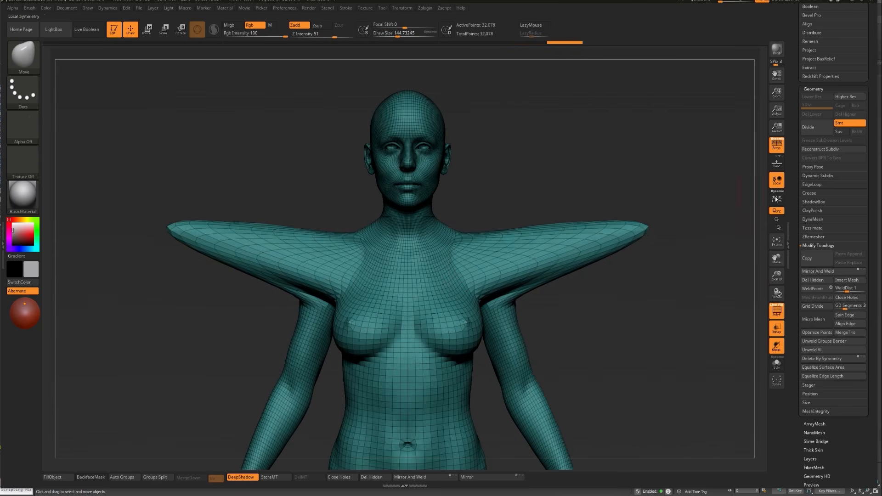
pyautogui.hotkey('ctrl', 'z')
pyautogui.hotkey('ctrl', 'z')
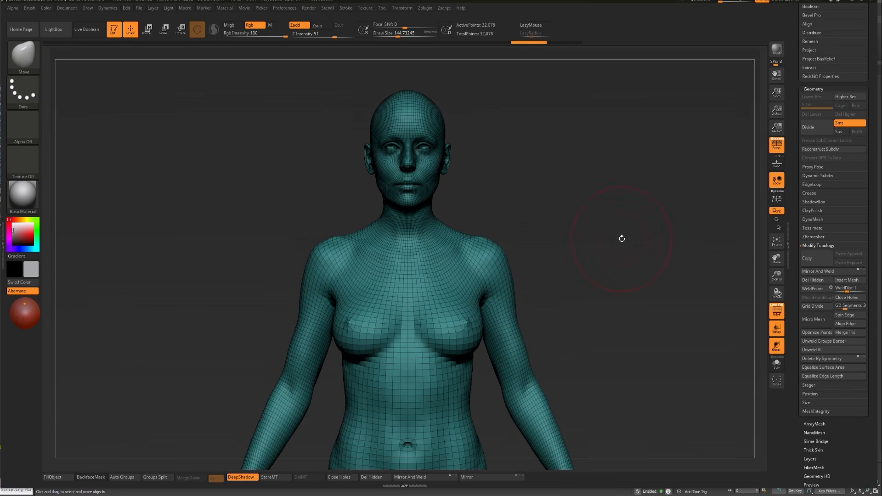
# Turn off the wireframe and polygroup display on the female body
pyautogui.moveTo(615, 269); pyautogui.dragTo(600, 230)
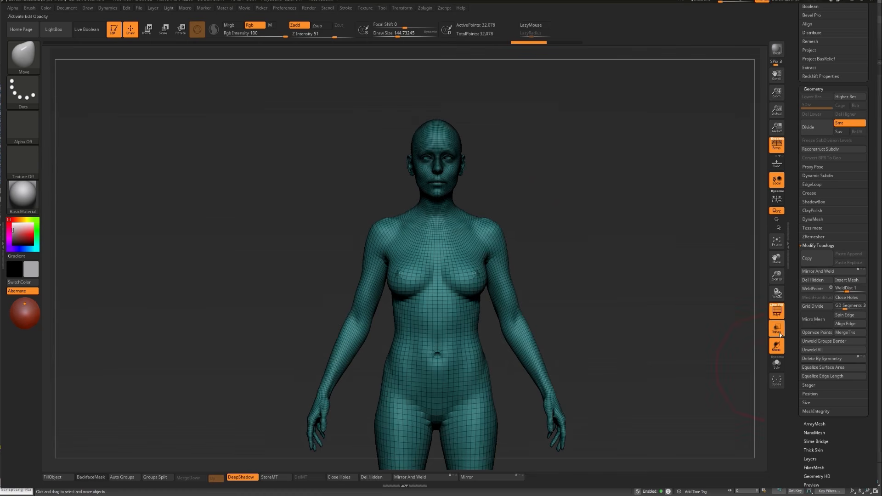
pyautogui.click(777, 311)
pyautogui.moveTo(583, 197)
pyautogui.mouseDown()
pyautogui.moveTo(571, 221)
pyautogui.moveTo(696, 174)
pyautogui.mouseUp()
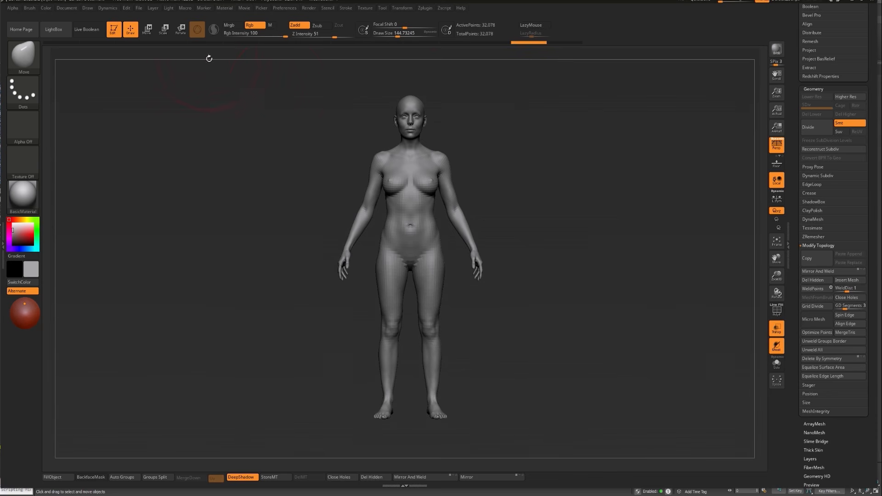
# Switch off the universal camera and set the perspective's angle of view to 35
pyautogui.click(86, 9)
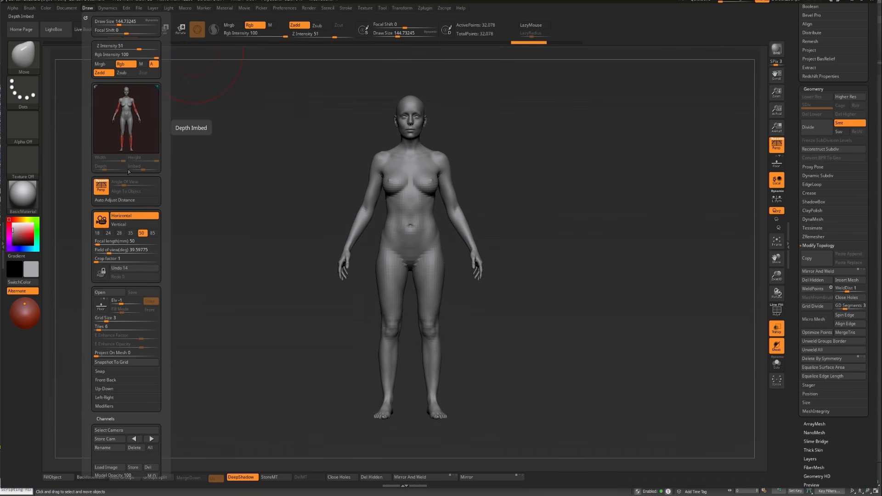
pyautogui.click(101, 220)
pyautogui.click(113, 181)
pyautogui.write('35')
pyautogui.press('Return')
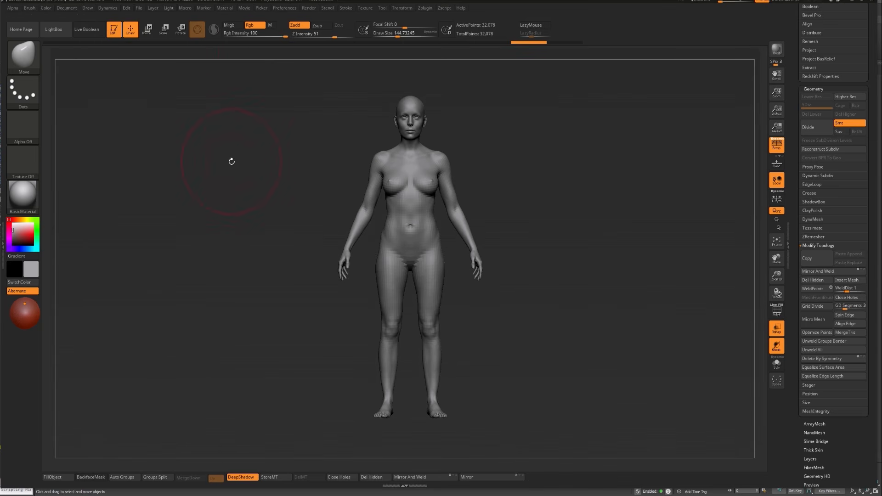
# Reduce the brush draw size to about 68 and set the current colour to white
pyautogui.press('s')
pyautogui.moveTo(243, 175)
pyautogui.mouseDown()
pyautogui.moveTo(213, 169)
pyautogui.moveTo(258, 176)
pyautogui.moveTo(211, 179)
pyautogui.moveTo(244, 188)
pyautogui.moveTo(20, 208)
pyautogui.mouseUp()
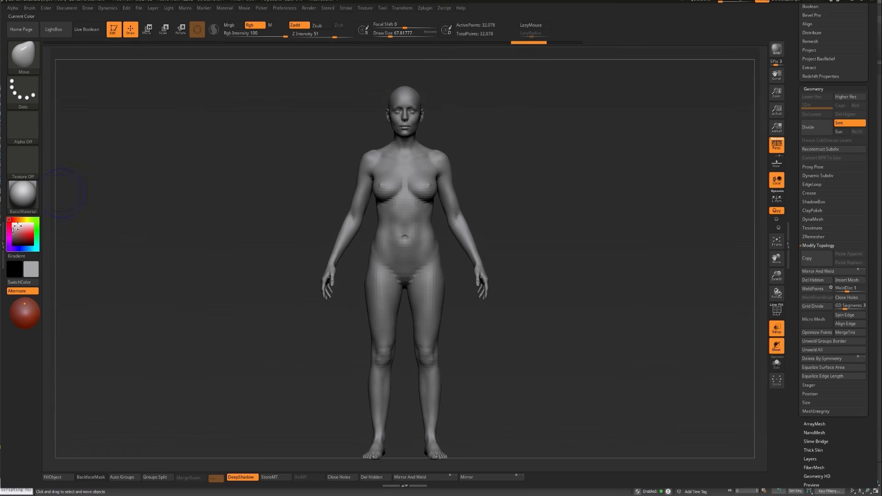
pyautogui.click(13, 224)
pyautogui.moveTo(258, 172)
pyautogui.mouseDown()
pyautogui.moveTo(244, 160)
pyautogui.moveTo(248, 165)
pyautogui.mouseUp()
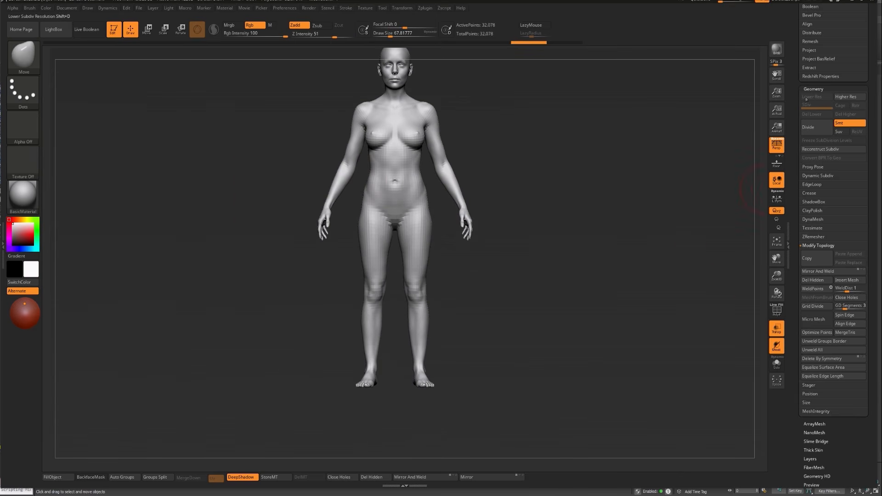
# Reduce the draw size to about 31 and append a Cube3D to the body's subtools
pyautogui.click(807, 90)
pyautogui.moveTo(798, 94); pyautogui.dragTo(807, 234)
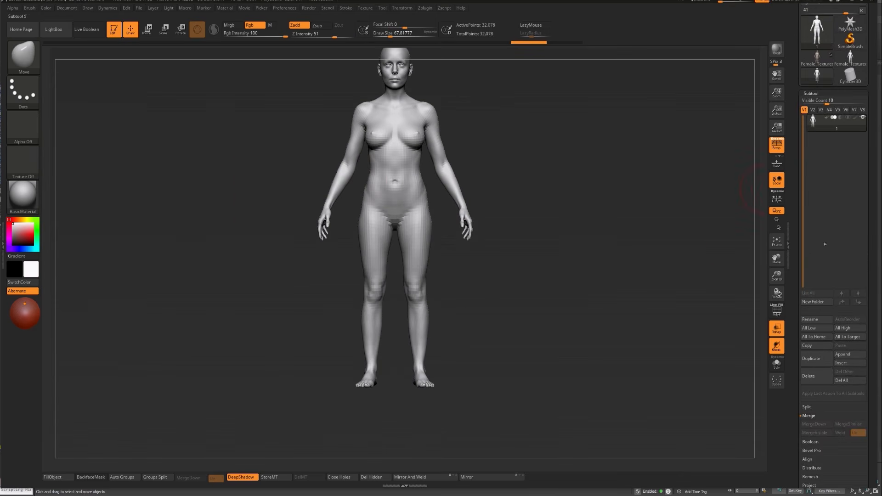
pyautogui.moveTo(499, 170)
pyautogui.keyDown('alt'); pyautogui.mouseDown()
pyautogui.moveTo(488, 211)
pyautogui.moveTo(530, 214)
pyautogui.mouseUp(); pyautogui.keyUp('alt')
pyautogui.press('s')
pyautogui.keyDown('alt'); pyautogui.moveTo(534, 209); pyautogui.dragTo(536, 216); pyautogui.keyUp('alt')
pyautogui.click(837, 355)
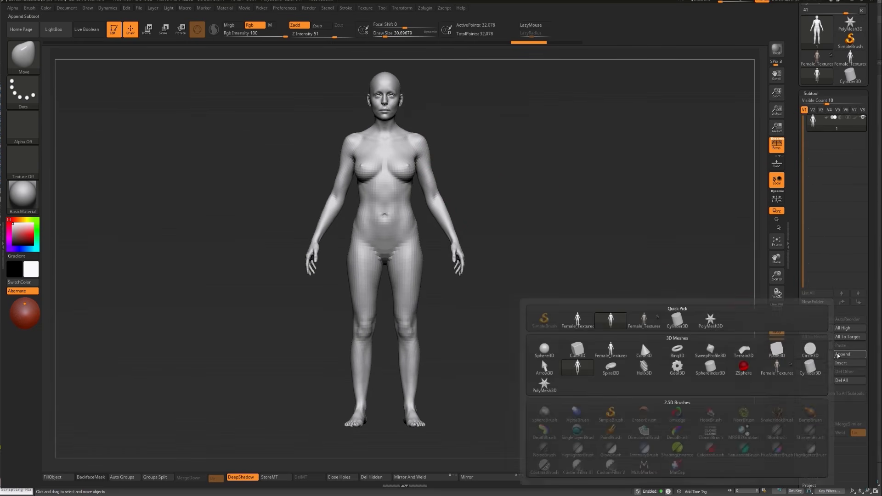
pyautogui.click(585, 358)
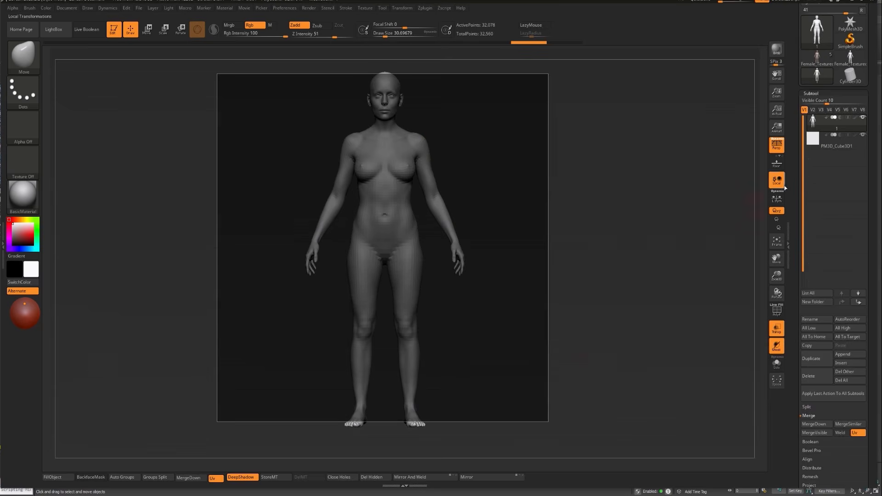
# Make the new cube the active subtool and scale it along the X axis into a narrow column over the body
pyautogui.keyDown('alt'); pyautogui.click(506, 184); pyautogui.keyUp('alt')
pyautogui.keyDown('alt'); pyautogui.moveTo(581, 209); pyautogui.dragTo(574, 206); pyautogui.keyUp('alt')
pyautogui.press('w')
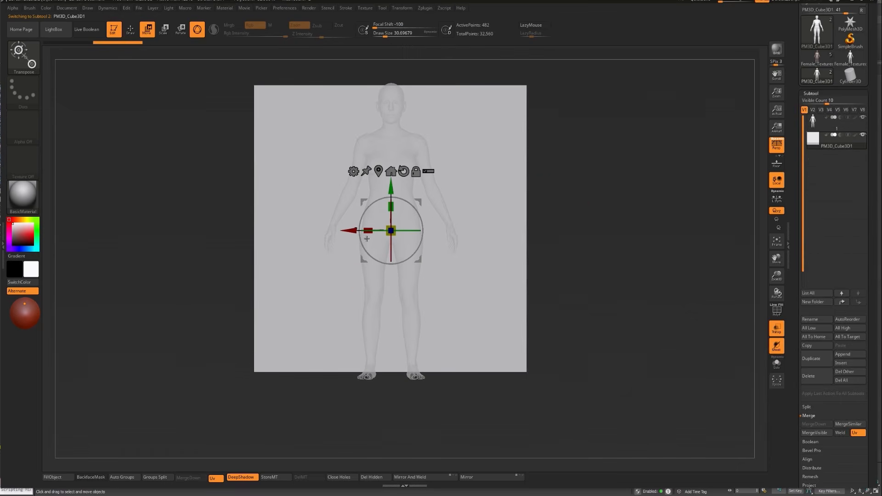
pyautogui.moveTo(368, 230); pyautogui.dragTo(513, 210)
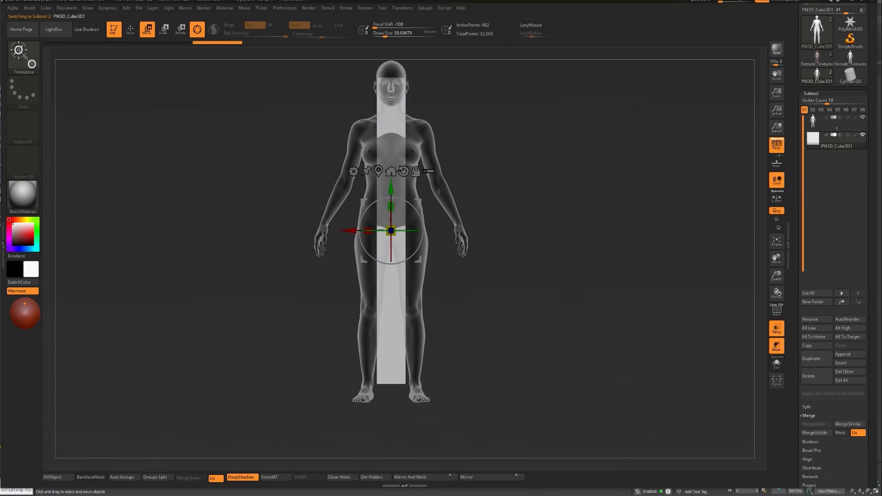
# Shorten the column, move it up to the shoulder and rotate it along the arm as a length guide
pyautogui.press('q')
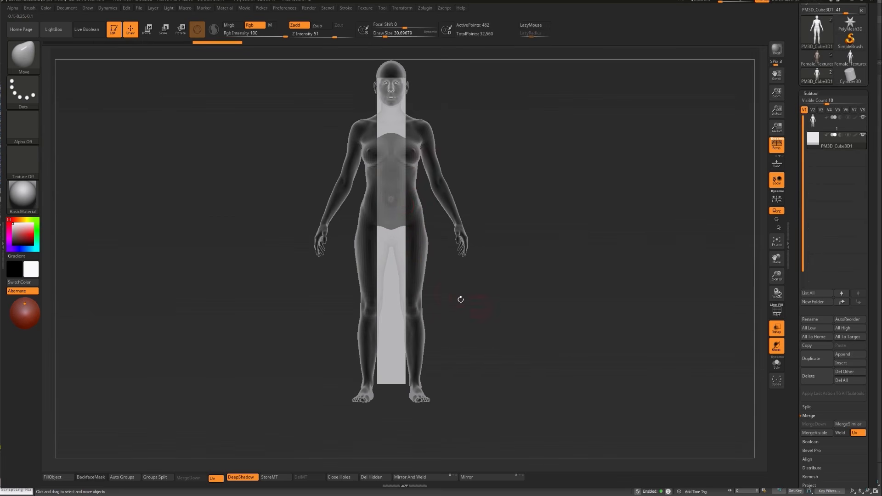
pyautogui.keyDown('alt'); pyautogui.moveTo(502, 262); pyautogui.dragTo(493, 292); pyautogui.keyUp('alt')
pyautogui.press('w')
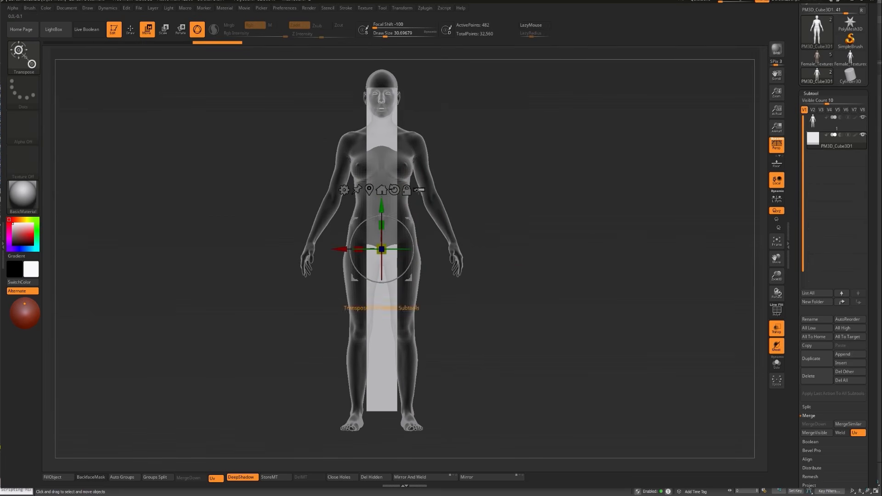
pyautogui.moveTo(414, 219); pyautogui.dragTo(445, 168)
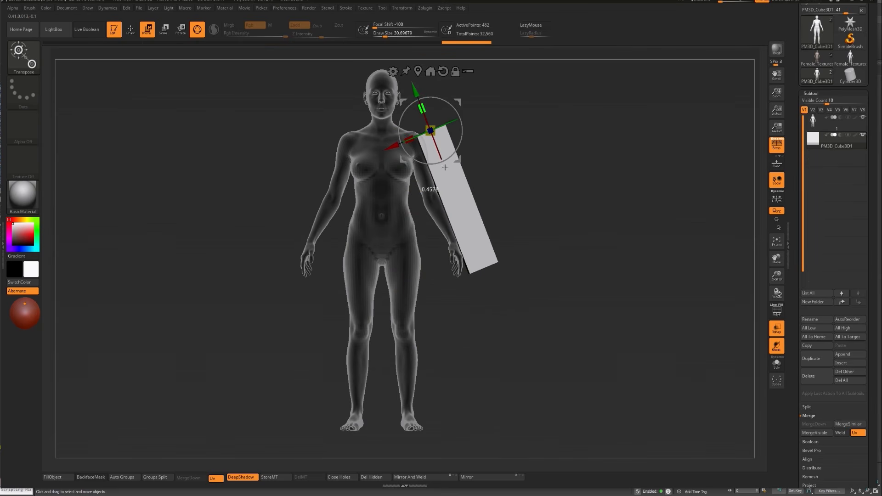
pyautogui.moveTo(459, 101); pyautogui.dragTo(443, 108)
pyautogui.keyDown('ctrl'); pyautogui.moveTo(516, 241); pyautogui.dragTo(546, 290, button='right'); pyautogui.keyUp('ctrl')
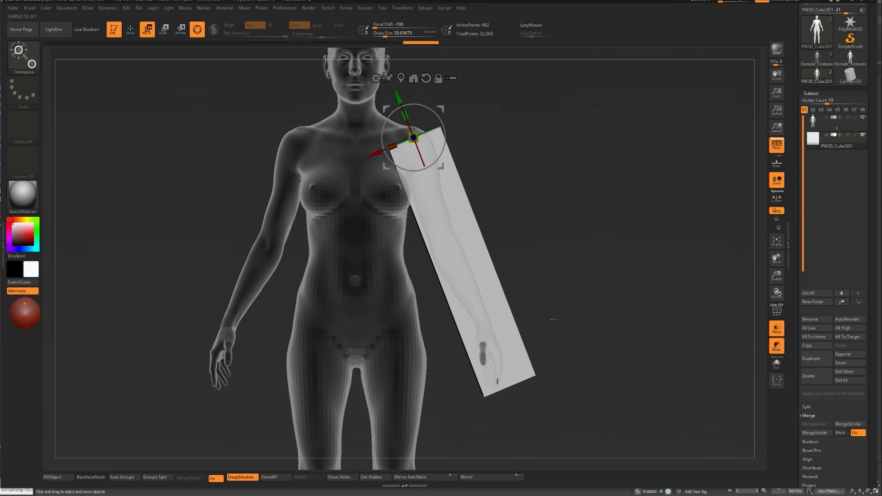
# Undo the block's last transforms, back to its upright position running down from the shoulder
pyautogui.hotkey('ctrl', 'z')
pyautogui.moveTo(444, 142); pyautogui.dragTo(442, 153)
pyautogui.hotkey('ctrl', 'z')
pyautogui.keyDown('alt'); pyautogui.moveTo(529, 294); pyautogui.dragTo(535, 246); pyautogui.keyUp('alt')
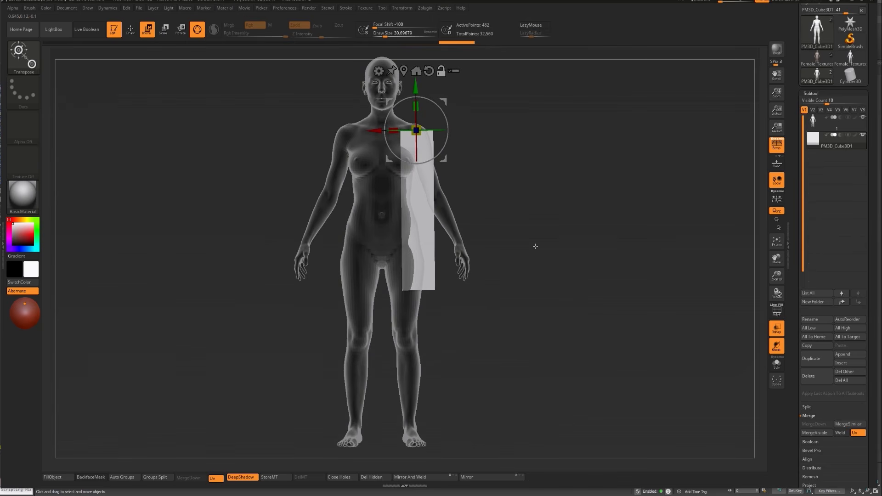
# Duplicate the guide block and move the copy straight down, directly beneath the original and over the leg
pyautogui.hotkey('ctrl', 'shift', 'd')
pyautogui.moveTo(414, 87); pyautogui.dragTo(416, 244)
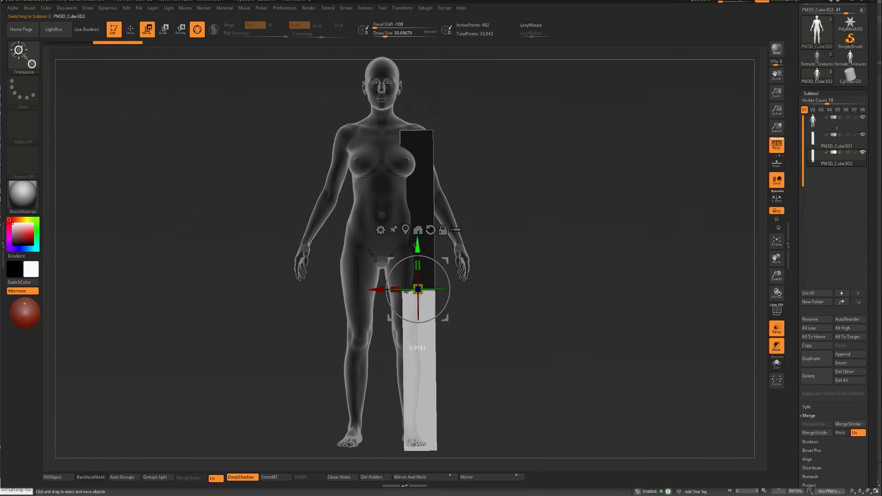
pyautogui.press('q')
pyautogui.keyDown('alt'); pyautogui.moveTo(404, 461); pyautogui.dragTo(417, 349); pyautogui.keyUp('alt')
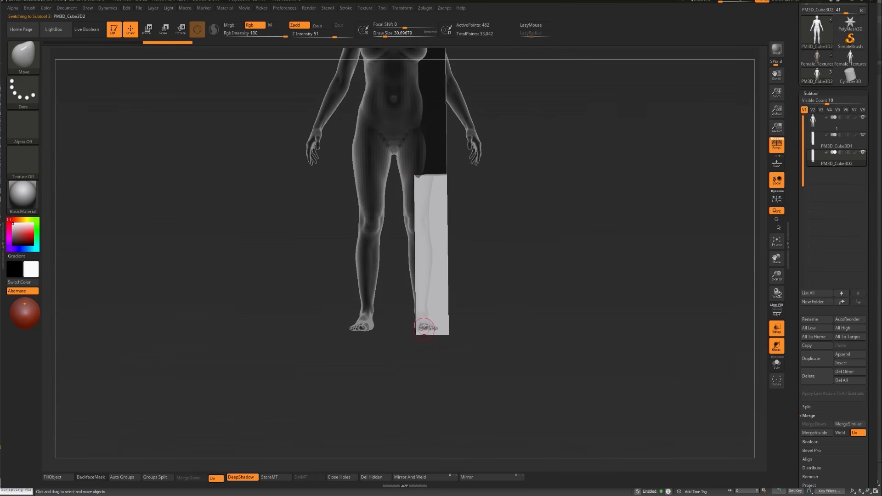
# Make the body the active subtool, isolate it with Solo and enlarge the draw size to about 452
pyautogui.keyDown('alt'); pyautogui.click(370, 281); pyautogui.keyUp('alt')
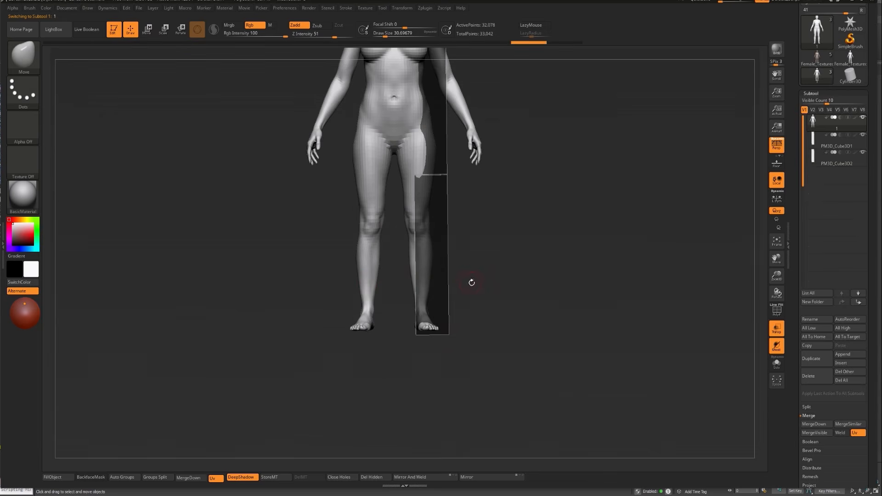
pyautogui.keyDown('alt'); pyautogui.moveTo(463, 300); pyautogui.dragTo(471, 355); pyautogui.keyUp('alt')
pyautogui.hotkey('alt', 'q')
pyautogui.keyDown('ctrl'); pyautogui.click(15, 93); pyautogui.keyUp('ctrl')
pyautogui.keyDown('ctrl'); pyautogui.click(131, 116); pyautogui.keyUp('ctrl')
pyautogui.press('s')
pyautogui.moveTo(386, 348); pyautogui.dragTo(402, 348)
pyautogui.press('s')
pyautogui.moveTo(407, 381); pyautogui.dragTo(418, 381)
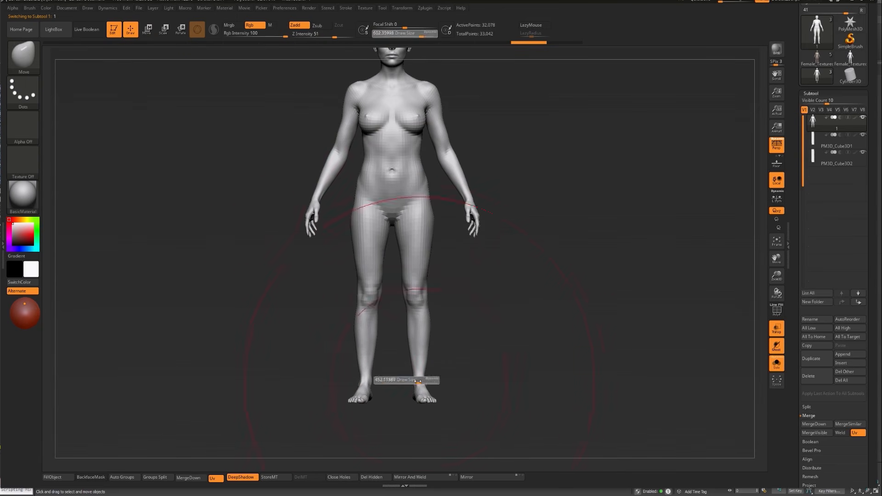
# Try to lengthen the legs by pulling the feet down with the Move brush at a draw size of about 337
pyautogui.moveTo(461, 416); pyautogui.dragTo(460, 378)
pyautogui.press('s')
pyautogui.moveTo(441, 306); pyautogui.dragTo(432, 306)
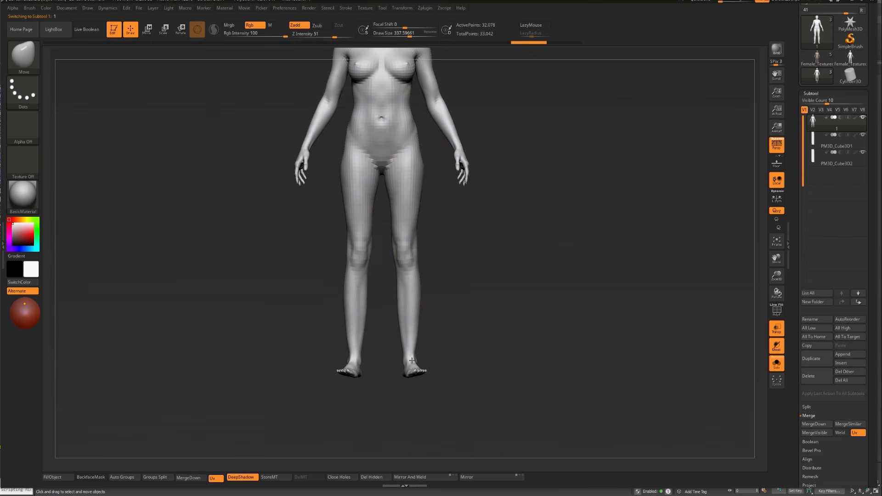
pyautogui.moveTo(475, 238)
pyautogui.mouseDown()
pyautogui.moveTo(478, 272)
pyautogui.moveTo(461, 270)
pyautogui.mouseUp()
pyautogui.press('s')
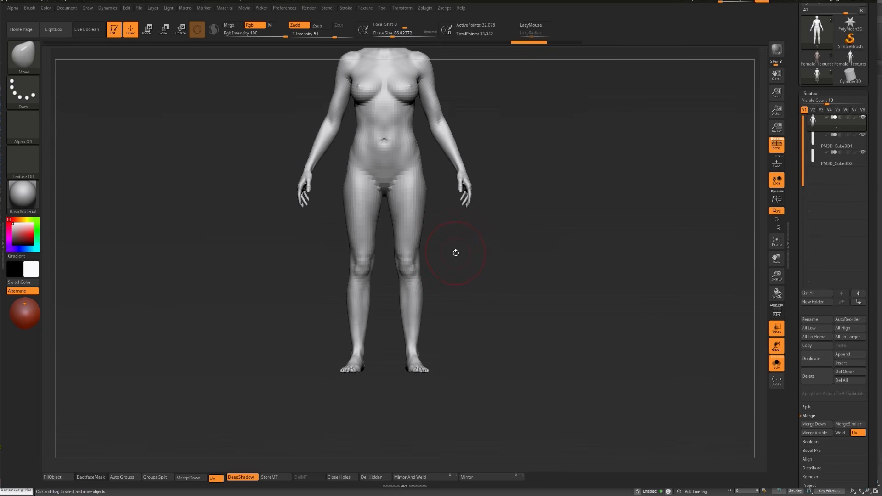
# Mask the upper body down to the hips and shift the unmasked legs slightly downward to lengthen them
pyautogui.moveTo(419, 146)
pyautogui.keyDown('ctrl'); pyautogui.mouseDown()
pyautogui.moveTo(436, 169)
pyautogui.moveTo(401, 169)
pyautogui.moveTo(390, 188)
pyautogui.moveTo(385, 252)
pyautogui.moveTo(400, 409)
pyautogui.moveTo(335, 151)
pyautogui.mouseUp(); pyautogui.keyUp('ctrl')
pyautogui.press('w')
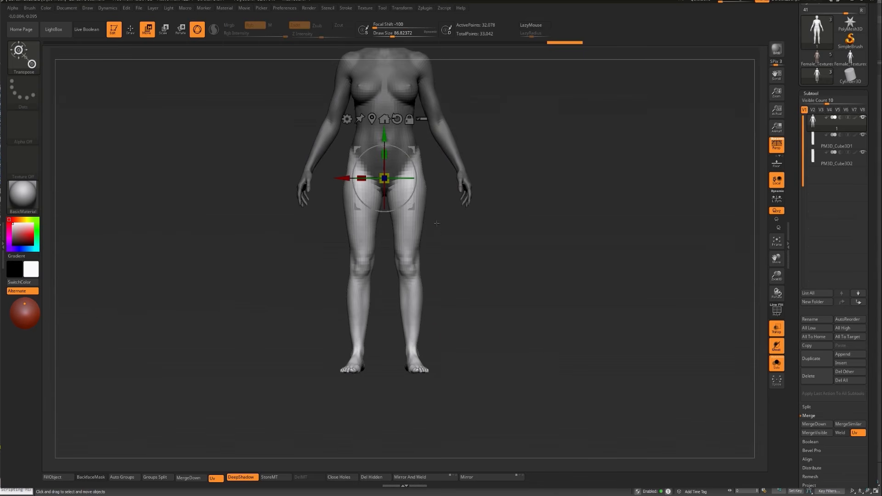
pyautogui.press('y')
pyautogui.moveTo(407, 164)
pyautogui.mouseDown()
pyautogui.moveTo(419, 400)
pyautogui.moveTo(419, 392)
pyautogui.mouseUp()
pyautogui.press('q')
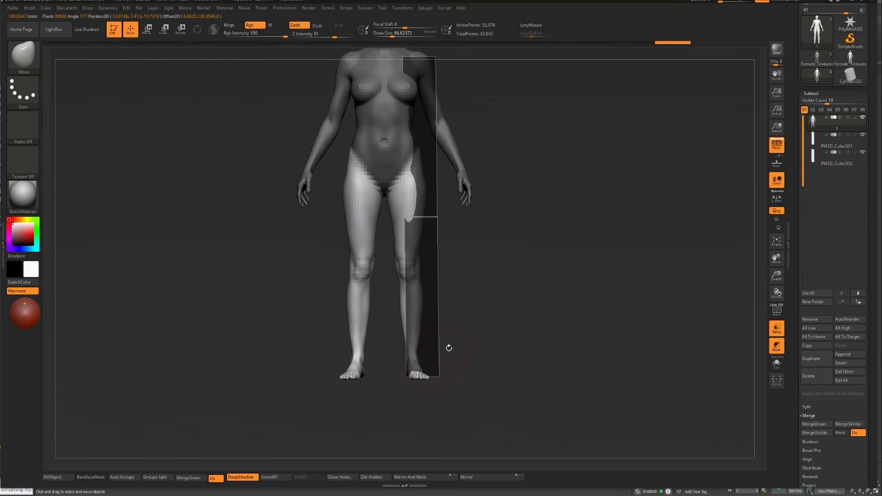
# Undo the extra Move stroke on the foot, clear the mask and set the draw size to about 108
pyautogui.press('s')
pyautogui.moveTo(417, 341)
pyautogui.mouseDown()
pyautogui.moveTo(431, 341)
pyautogui.moveTo(432, 358)
pyautogui.mouseUp()
pyautogui.hotkey('ctrl', 'z')
pyautogui.keyDown('ctrl'); pyautogui.moveTo(487, 348); pyautogui.dragTo(489, 357); pyautogui.keyUp('ctrl')
pyautogui.keyDown('alt'); pyautogui.moveTo(492, 324); pyautogui.dragTo(492, 372); pyautogui.keyUp('alt')
pyautogui.click(492, 342)
pyautogui.click(492, 342)
pyautogui.click(493, 342)
pyautogui.press('s')
pyautogui.moveTo(492, 372)
pyautogui.mouseDown()
pyautogui.moveTo(478, 371)
pyautogui.moveTo(478, 327)
pyautogui.mouseUp()
pyautogui.keyDown('alt'); pyautogui.moveTo(479, 288); pyautogui.dragTo(484, 291); pyautogui.keyUp('alt')
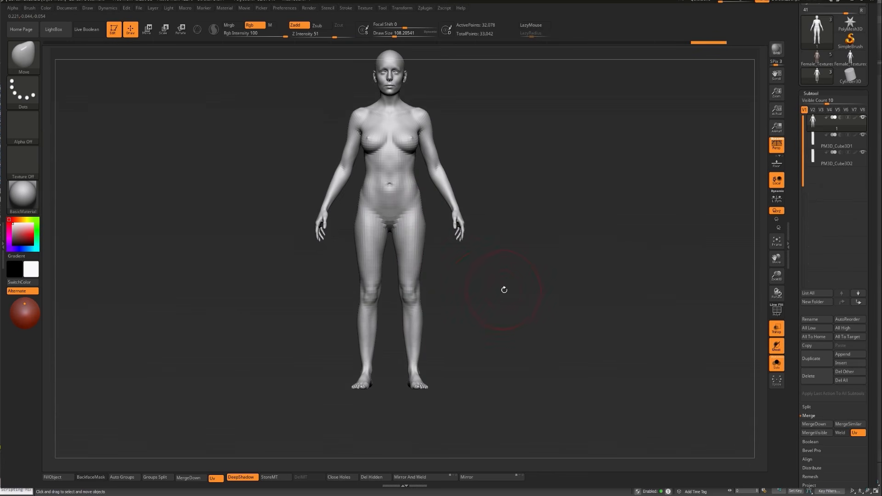
# Try to stretch the lower legs by pulling the feet down with the Move brush at a draw size of about 317
pyautogui.keyDown('shift'); pyautogui.moveTo(503, 289); pyautogui.dragTo(473, 289); pyautogui.keyUp('shift')
pyautogui.keyDown('shift'); pyautogui.moveTo(441, 373); pyautogui.dragTo(455, 370); pyautogui.keyUp('shift')
pyautogui.press('s')
pyautogui.click(423, 382)
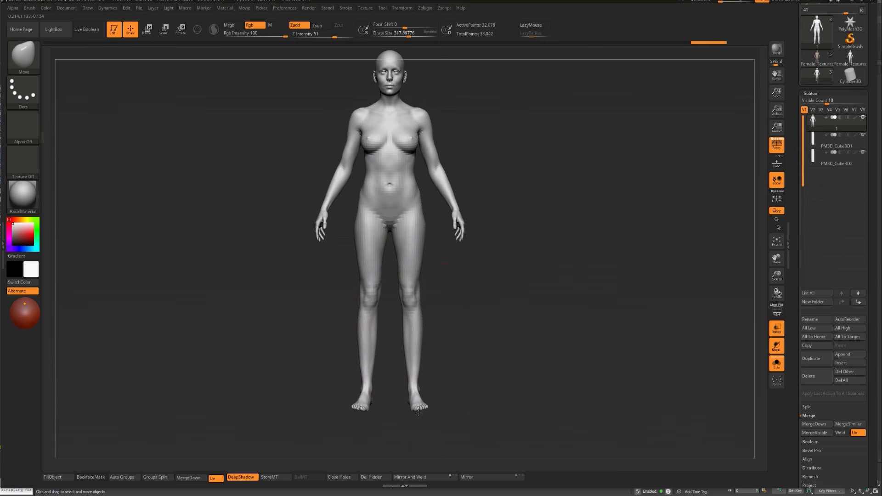
pyautogui.press('s')
pyautogui.click(460, 347)
# From the side view, mask the feet, invert the mask, rotate the feet toes-down and clear the mask
pyautogui.moveTo(516, 341)
pyautogui.keyDown('shift'); pyautogui.mouseDown()
pyautogui.moveTo(455, 347)
pyautogui.moveTo(473, 334)
pyautogui.mouseUp(); pyautogui.keyUp('shift')
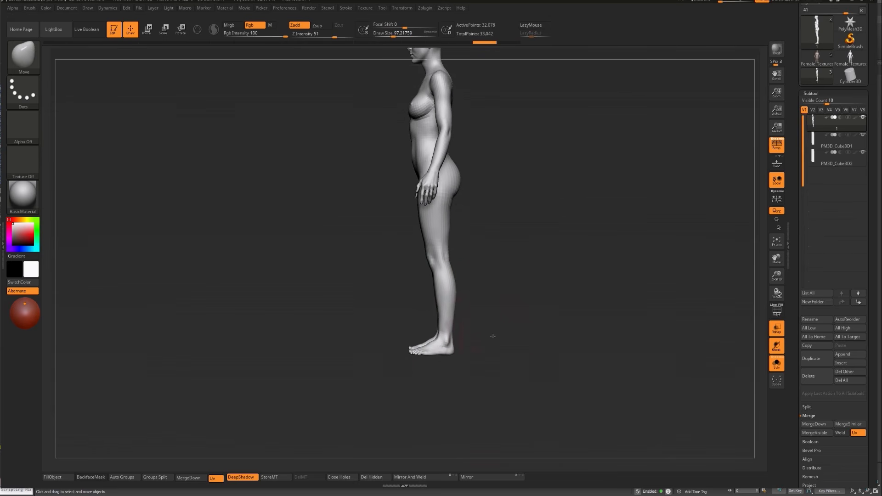
pyautogui.moveTo(494, 385)
pyautogui.keyDown('ctrl'); pyautogui.mouseDown()
pyautogui.moveTo(418, 352)
pyautogui.moveTo(411, 327)
pyautogui.moveTo(488, 349)
pyautogui.moveTo(496, 342)
pyautogui.mouseUp(); pyautogui.keyUp('ctrl')
pyautogui.keyDown('ctrl'); pyautogui.click(496, 340); pyautogui.keyUp('ctrl')
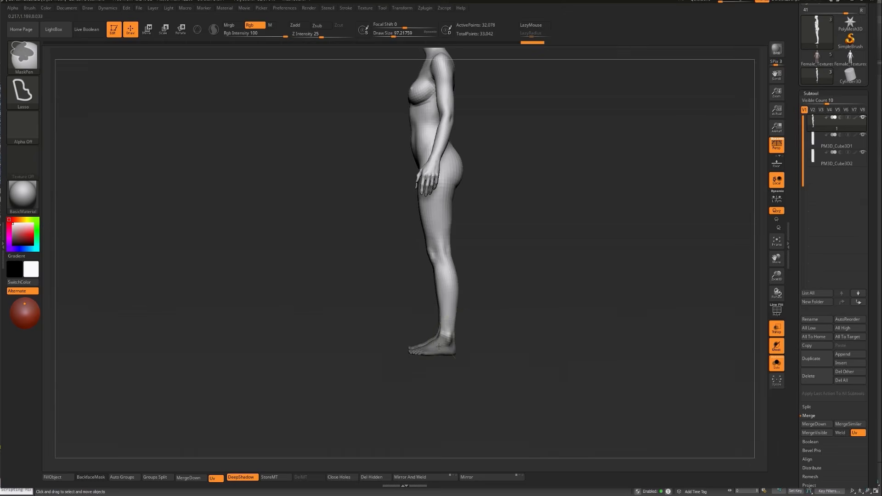
pyautogui.press('w')
pyautogui.moveTo(453, 340)
pyautogui.mouseDown()
pyautogui.moveTo(386, 340)
pyautogui.moveTo(385, 368)
pyautogui.mouseUp()
pyautogui.press('r')
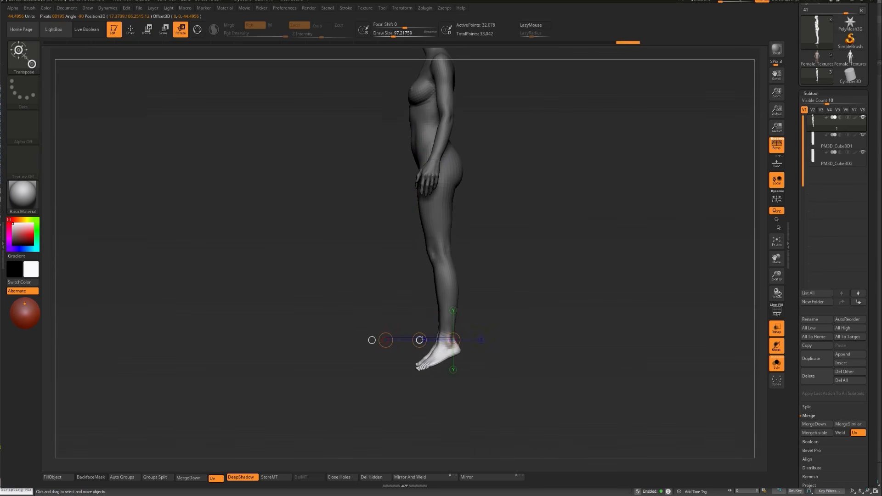
pyautogui.press('w')
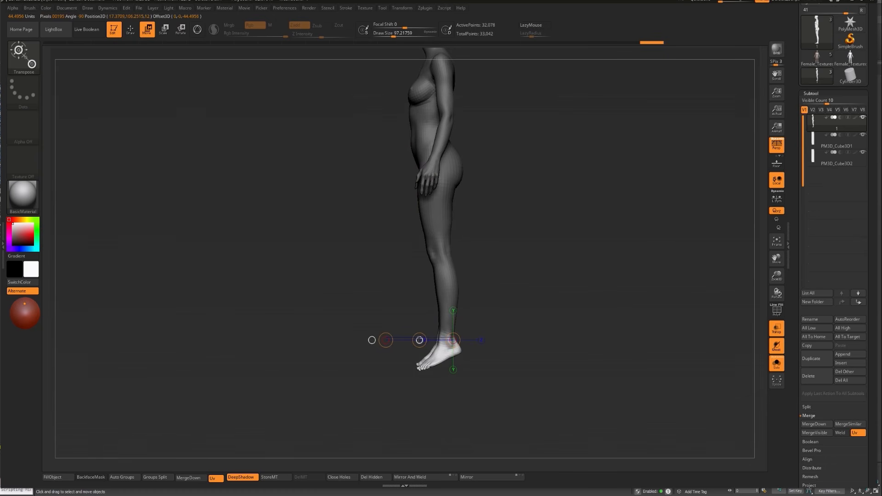
pyautogui.press('q')
pyautogui.moveTo(483, 345)
pyautogui.keyDown('ctrl'); pyautogui.mouseDown()
pyautogui.moveTo(416, 360)
pyautogui.moveTo(537, 324)
pyautogui.moveTo(516, 338)
pyautogui.moveTo(509, 359)
pyautogui.moveTo(450, 354)
pyautogui.moveTo(510, 350)
pyautogui.mouseUp(); pyautogui.keyUp('ctrl')
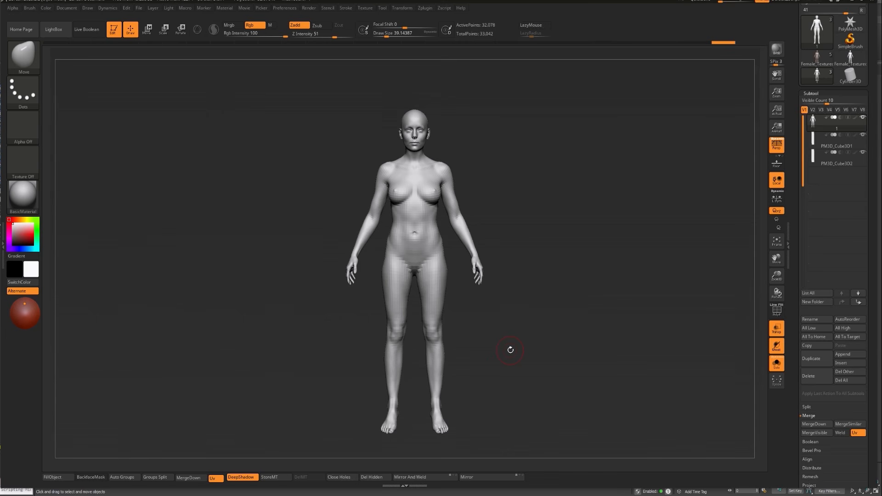
# Undo the feet's toes-down rotation and remove the foot mask
pyautogui.press('ctrl')
pyautogui.press('ctrl')
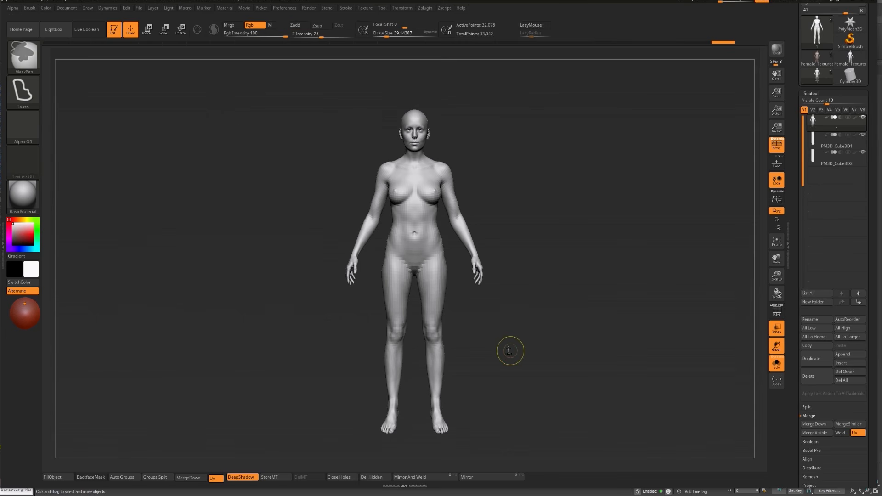
pyautogui.keyDown('ctrl'); pyautogui.click(508, 350); pyautogui.keyUp('ctrl')
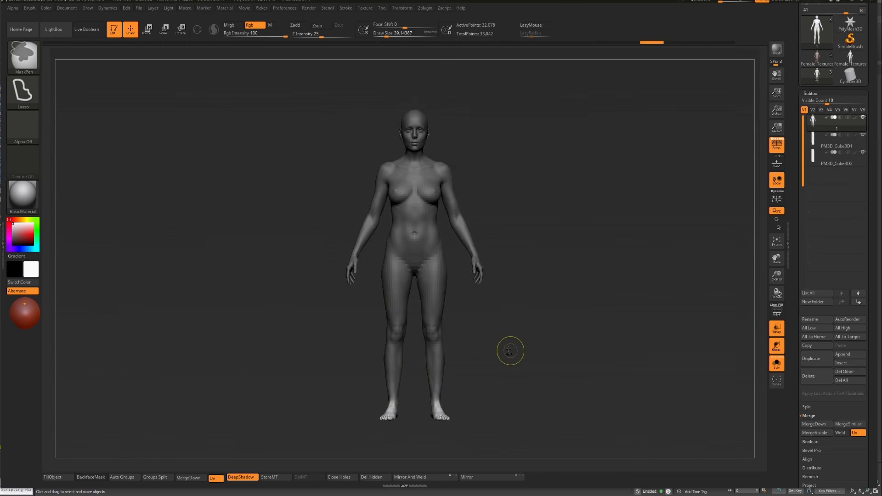
pyautogui.keyDown('ctrl'); pyautogui.click(508, 350); pyautogui.keyUp('ctrl')
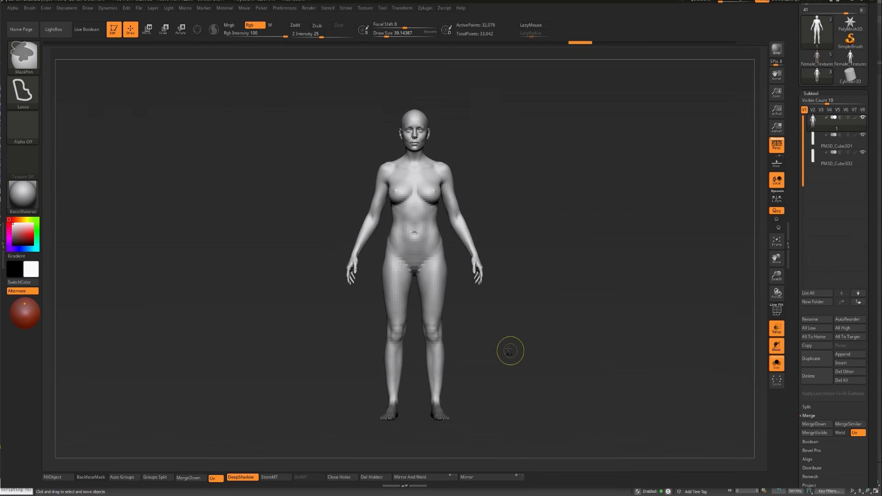
pyautogui.keyDown('ctrl'); pyautogui.keyDown('alt'); pyautogui.click(436, 401); pyautogui.keyUp('alt'); pyautogui.keyUp('ctrl')
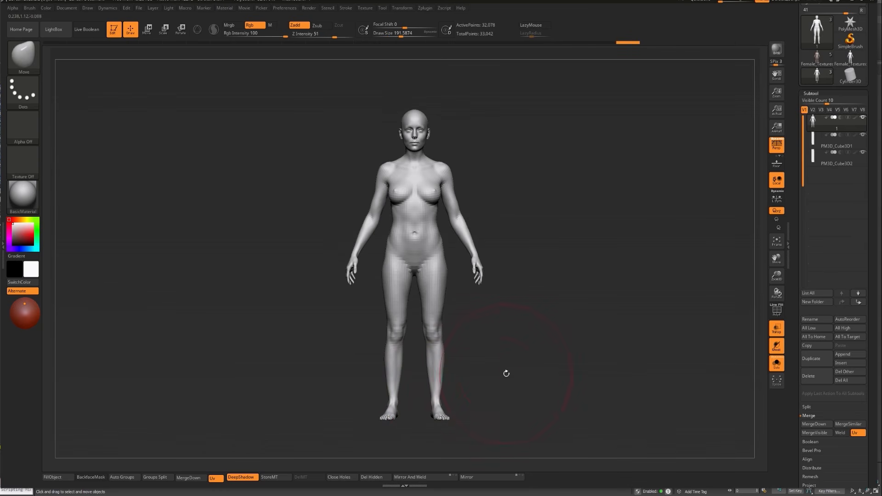
# Set the draw size to about 74 and try a Move adjustment on the side of the hip
pyautogui.scroll(3, 512, 363)
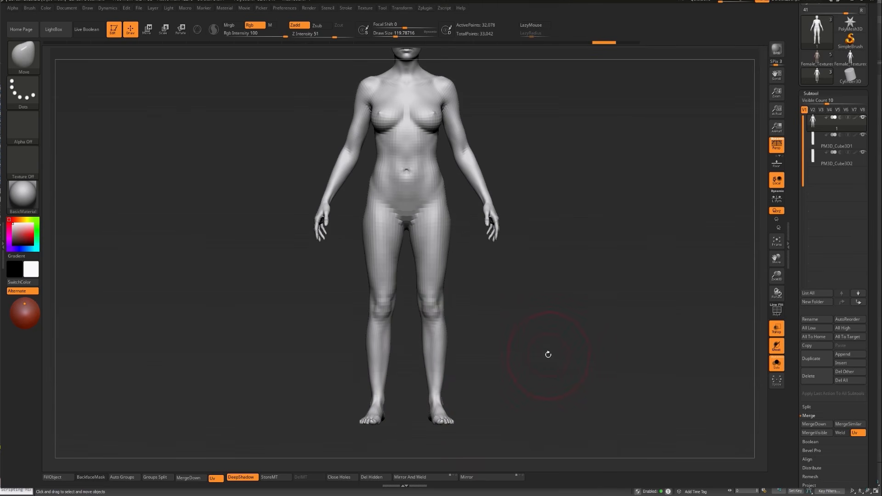
pyautogui.press('s')
pyautogui.moveTo(540, 344); pyautogui.dragTo(533, 341)
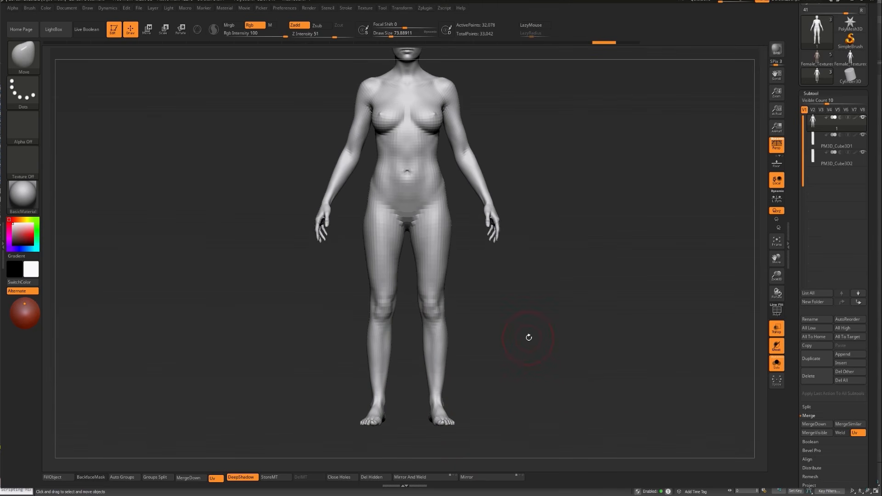
pyautogui.moveTo(520, 320)
pyautogui.mouseDown()
pyautogui.moveTo(571, 213)
pyautogui.moveTo(585, 266)
pyautogui.moveTo(596, 428)
pyautogui.moveTo(461, 165)
pyautogui.moveTo(463, 204)
pyautogui.mouseUp()
pyautogui.moveTo(477, 256); pyautogui.dragTo(481, 256)
pyautogui.hotkey('ctrl', 'z')
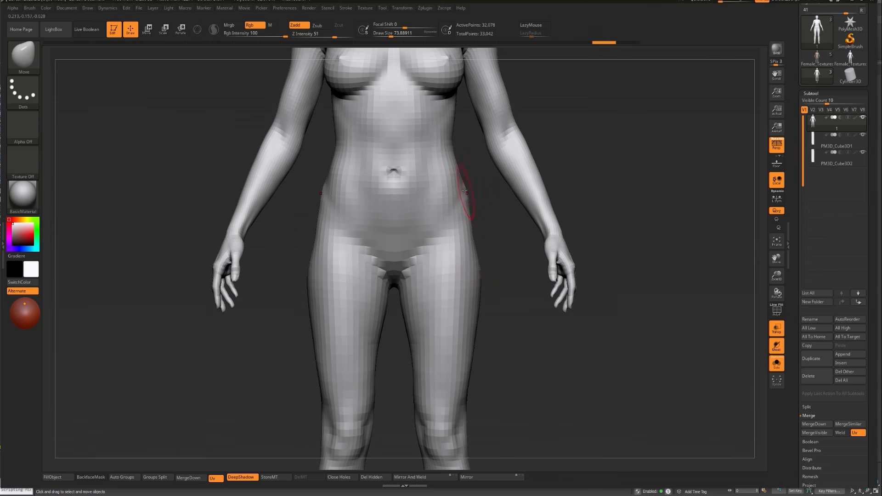
# Reshape the waist and hip contour with the Move brush, ending at a draw size of about 108
pyautogui.press('s')
pyautogui.click(490, 247)
pyautogui.moveTo(509, 233)
pyautogui.mouseDown()
pyautogui.moveTo(578, 234)
pyautogui.moveTo(476, 231)
pyautogui.mouseUp()
pyautogui.moveTo(483, 271)
pyautogui.mouseDown()
pyautogui.moveTo(467, 225)
pyautogui.moveTo(459, 231)
pyautogui.mouseUp()
pyautogui.press(']')
pyautogui.press('[')
pyautogui.press('[')
pyautogui.press('[')
pyautogui.press('[')
pyautogui.moveTo(460, 269); pyautogui.dragTo(460, 276)
pyautogui.keyDown('alt'); pyautogui.moveTo(412, 338); pyautogui.dragTo(402, 307); pyautogui.keyUp('alt')
pyautogui.moveTo(402, 317); pyautogui.dragTo(519, 332)
pyautogui.keyDown('alt'); pyautogui.moveTo(577, 281); pyautogui.dragTo(602, 279); pyautogui.keyUp('alt')
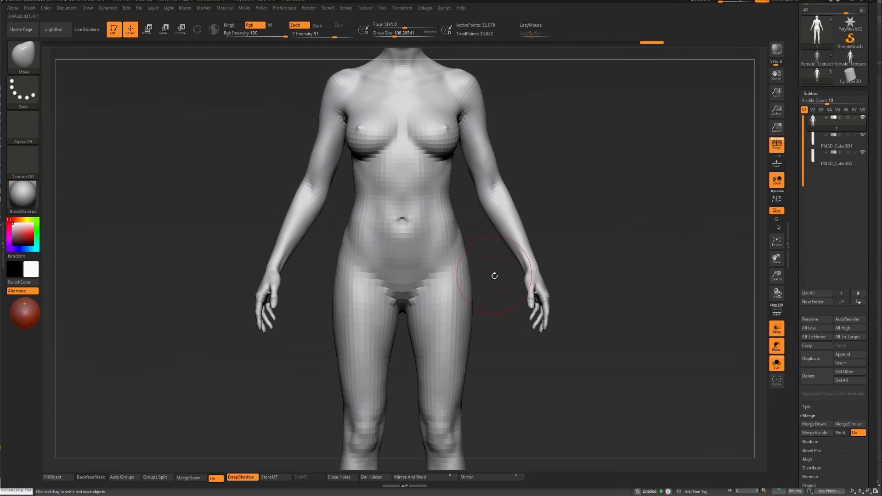
pyautogui.moveTo(560, 227)
pyautogui.keyDown('alt'); pyautogui.mouseDown()
pyautogui.moveTo(561, 209)
pyautogui.moveTo(561, 225)
pyautogui.mouseUp(); pyautogui.keyUp('alt')
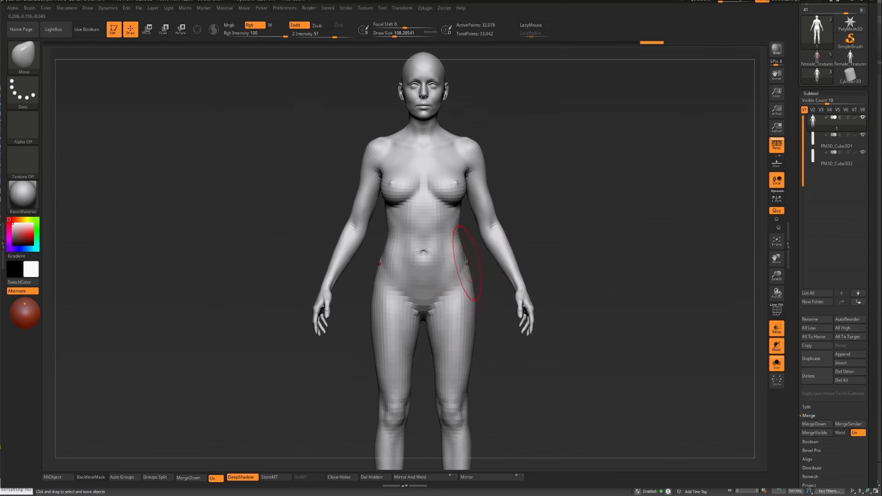
pyautogui.keyDown('alt'); pyautogui.moveTo(568, 258); pyautogui.dragTo(569, 245); pyautogui.keyUp('alt')
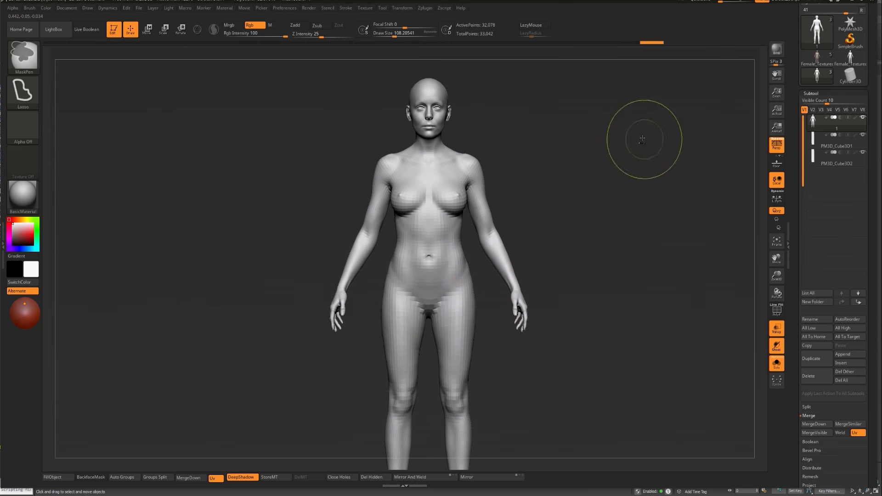
# Make the upper guide block the active subtool and move it outward and up beside the shoulder and arm
pyautogui.click(811, 143)
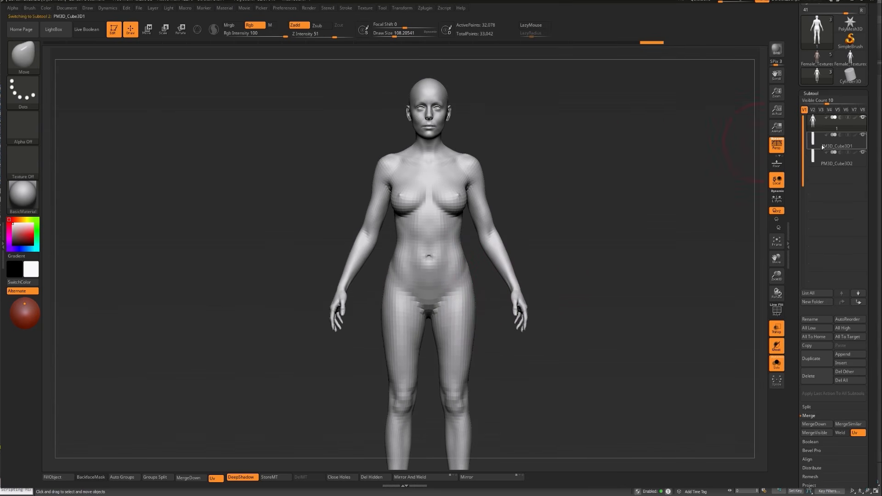
pyautogui.hotkey('alt', 's')
pyautogui.press('w')
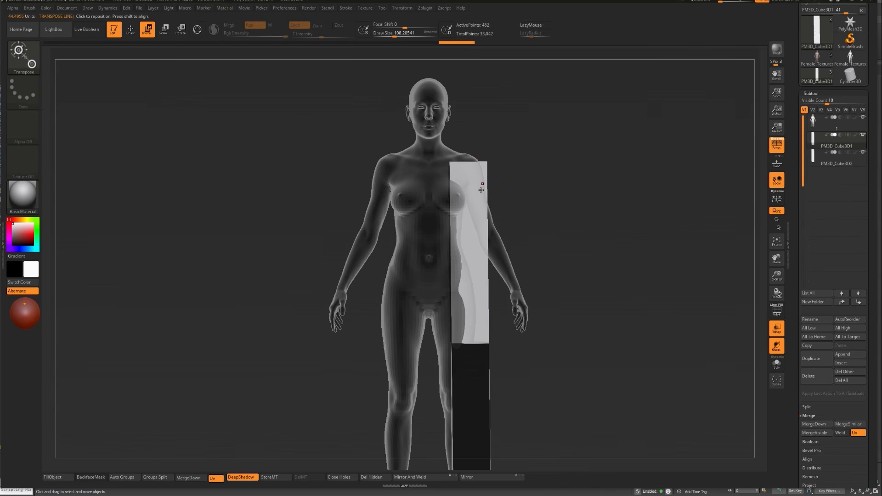
pyautogui.press('y')
pyautogui.moveTo(516, 157); pyautogui.dragTo(530, 146)
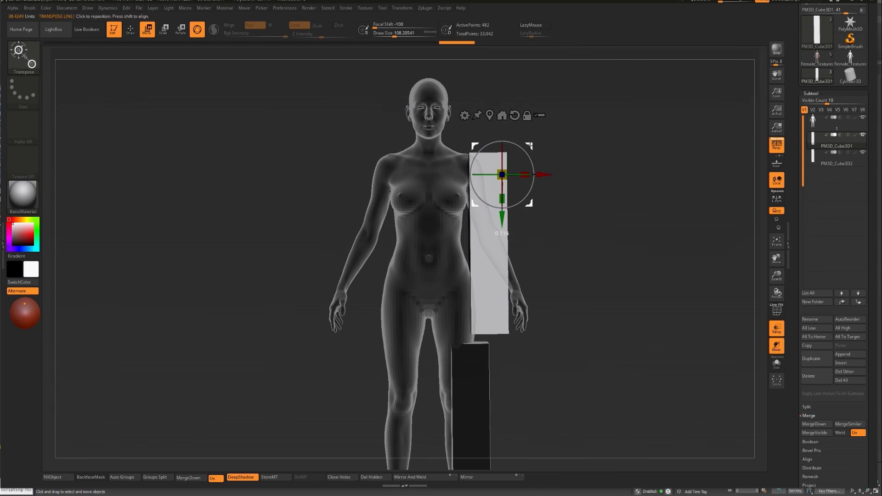
pyautogui.moveTo(502, 214); pyautogui.dragTo(501, 204)
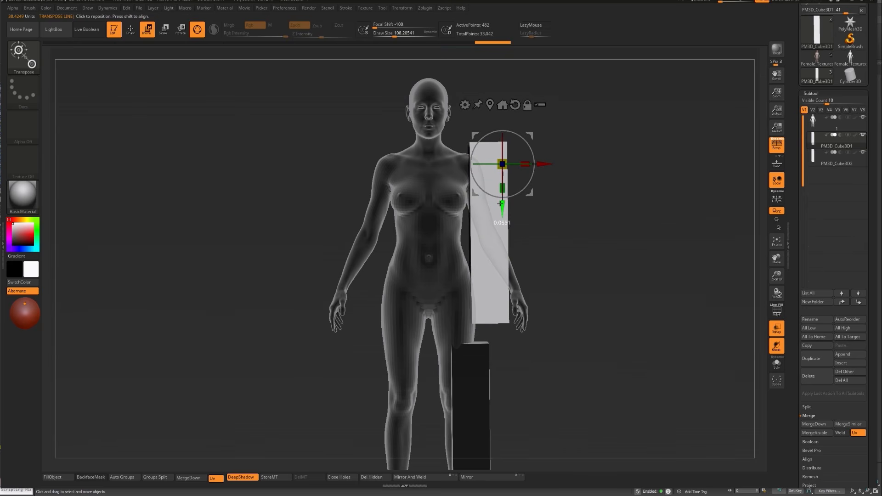
# Return to Draw mode and make the body the active subtool
pyautogui.press('q')
pyautogui.keyDown('ctrl'); pyautogui.moveTo(568, 178); pyautogui.dragTo(565, 206, button='right'); pyautogui.keyUp('ctrl')
pyautogui.keyDown('alt'); pyautogui.click(440, 177); pyautogui.keyUp('alt')
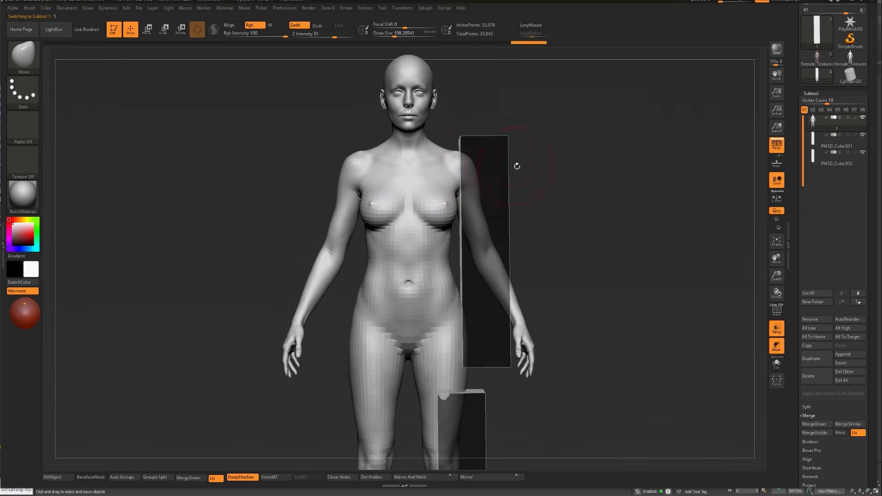
# Set the Move brush's draw size to about 187 for adjusting the outer shoulder
pyautogui.keyDown('ctrl'); pyautogui.moveTo(505, 164); pyautogui.dragTo(475, 170, button='right'); pyautogui.keyUp('ctrl')
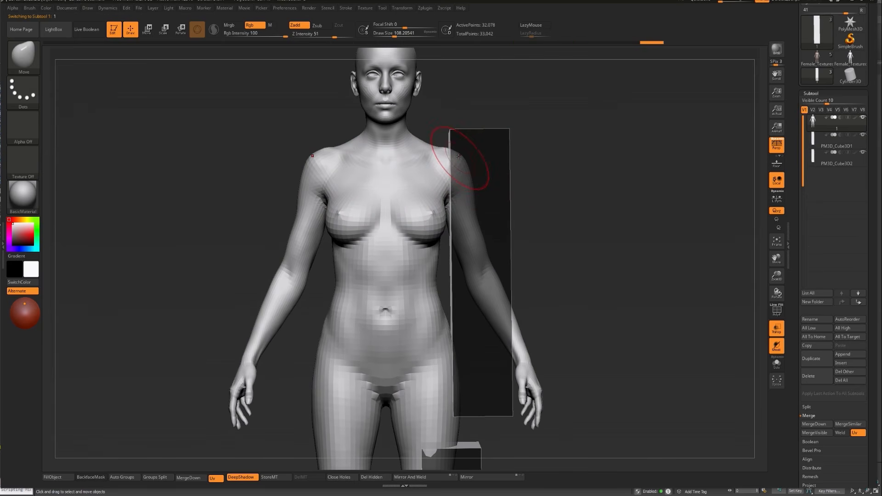
pyautogui.press('s')
pyautogui.moveTo(457, 160); pyautogui.dragTo(460, 161)
pyautogui.press('s')
pyautogui.press('s')
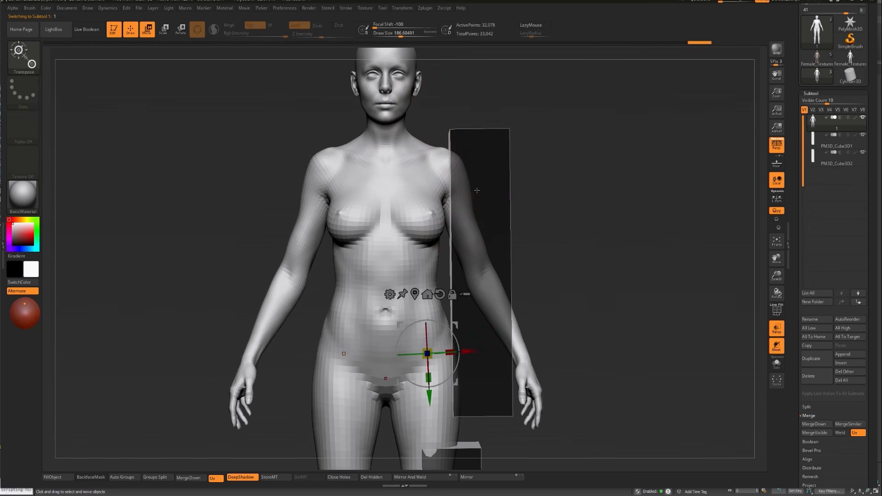
# Make the upper guide block the active subtool, shift it slightly outward from the shoulder and return to Draw mode
pyautogui.press('w')
pyautogui.click(479, 191)
pyautogui.moveTo(538, 164); pyautogui.dragTo(542, 163)
pyautogui.press('q')
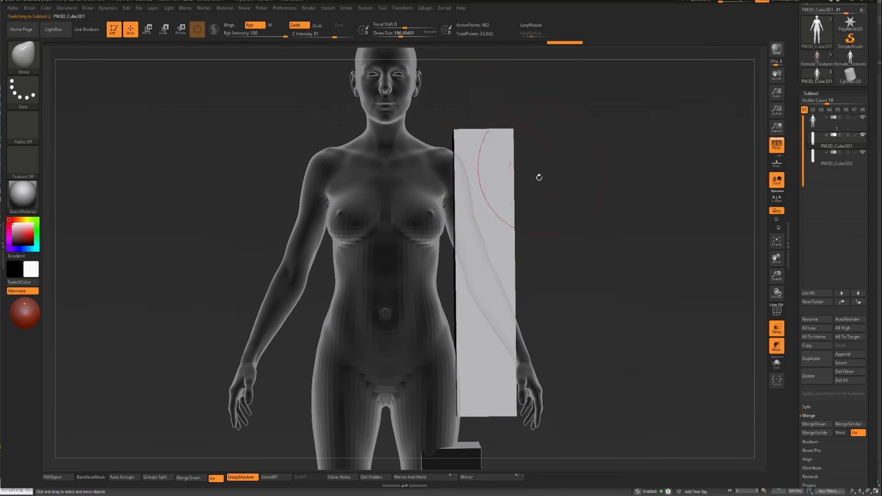
# Make the body the active subtool and nudge the shoulder edge inward with the Move brush at a draw size of about 136
pyautogui.keyDown('alt'); pyautogui.click(458, 159); pyautogui.keyUp('alt')
pyautogui.press('[')
pyautogui.press('[')
pyautogui.moveTo(449, 153); pyautogui.dragTo(446, 155)
pyautogui.moveTo(575, 198)
pyautogui.keyDown('ctrl'); pyautogui.mouseDown(button='right')
pyautogui.moveTo(575, 185)
pyautogui.moveTo(558, 189)
pyautogui.mouseUp(button='right'); pyautogui.keyUp('ctrl')
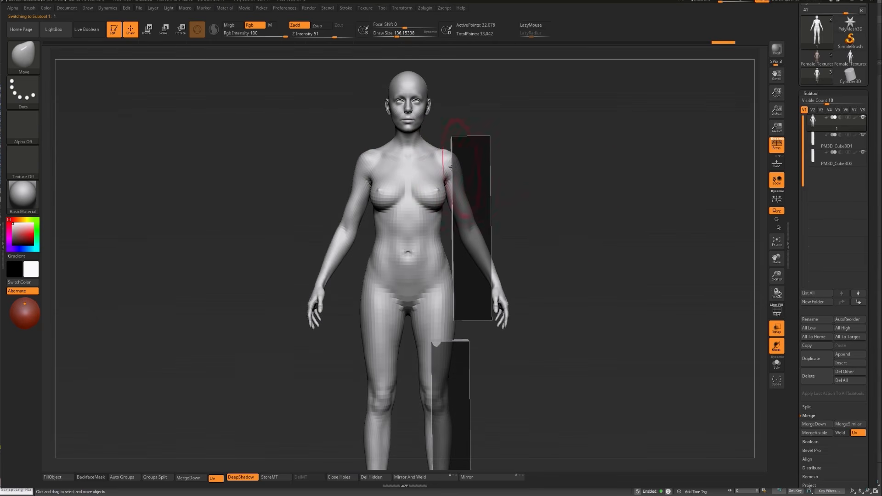
# Isolate the body with Solo and set the draw size to about 128 for checking the neck and shoulders from front and back
pyautogui.hotkey('alt', 'q')
pyautogui.moveTo(568, 254)
pyautogui.keyDown('ctrl'); pyautogui.mouseDown(button='right')
pyautogui.moveTo(555, 229)
pyautogui.moveTo(570, 250)
pyautogui.mouseUp(button='right'); pyautogui.keyUp('ctrl')
pyautogui.keyDown('ctrl'); pyautogui.moveTo(535, 164); pyautogui.dragTo(544, 221, button='right'); pyautogui.keyUp('ctrl')
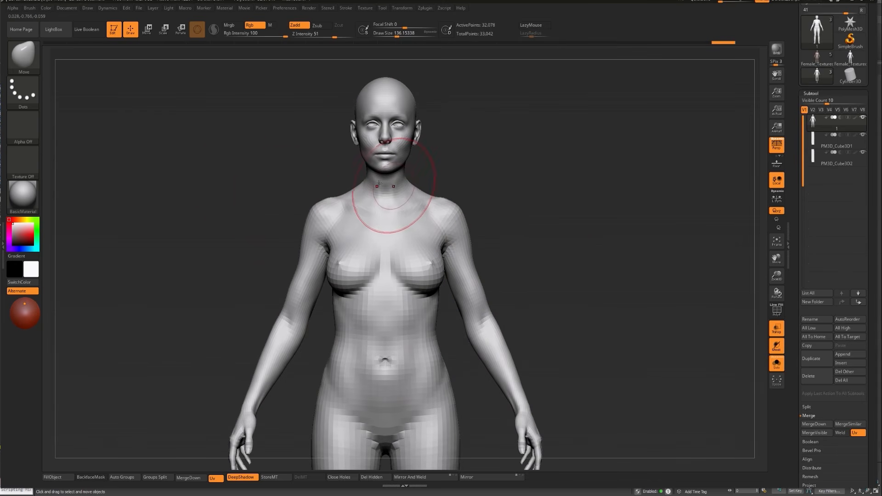
pyautogui.press('s')
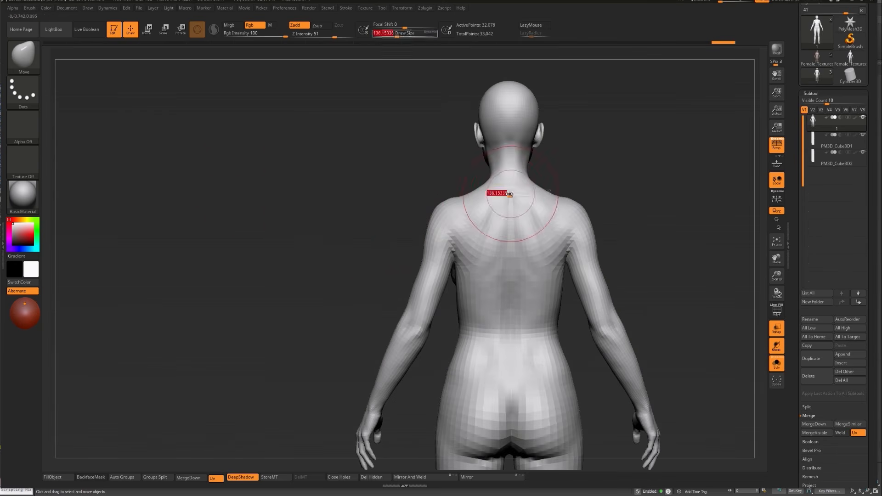
pyautogui.moveTo(498, 191)
pyautogui.mouseDown()
pyautogui.moveTo(476, 187)
pyautogui.moveTo(639, 248)
pyautogui.moveTo(473, 193)
pyautogui.moveTo(551, 203)
pyautogui.moveTo(479, 199)
pyautogui.moveTo(536, 182)
pyautogui.moveTo(485, 182)
pyautogui.mouseUp()
pyautogui.press('s')
pyautogui.press('s')
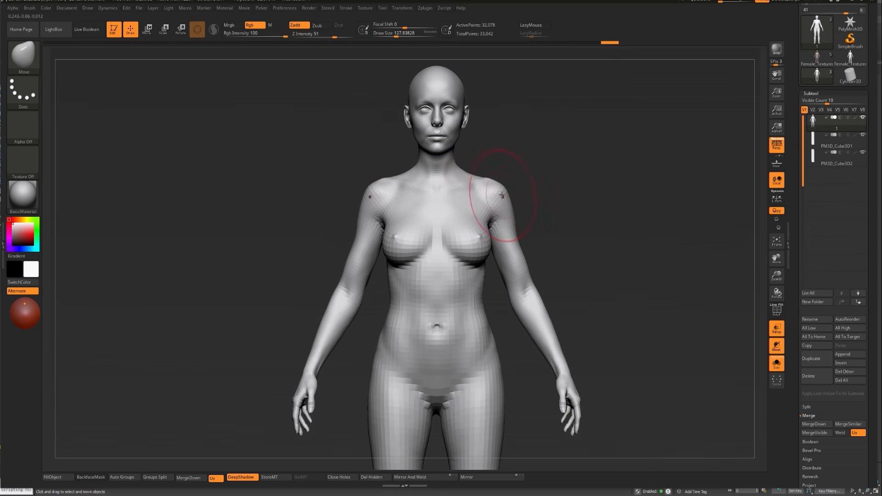
# Bring up the steampunk clothing reference board and move it aside from the body
pyautogui.keyDown('alt'); pyautogui.moveTo(511, 216); pyautogui.dragTo(585, 183); pyautogui.keyUp('alt')
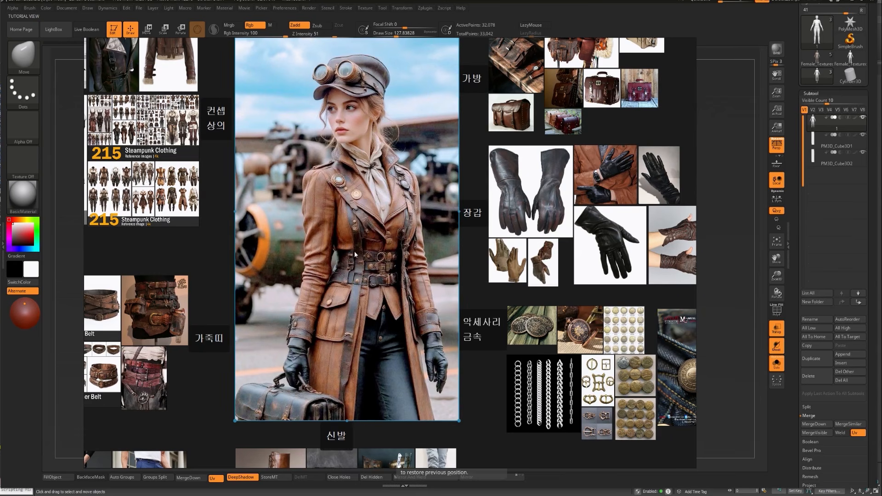
pyautogui.moveTo(357, 255); pyautogui.dragTo(860, 269)
pyautogui.keyDown('alt'); pyautogui.moveTo(228, 251); pyautogui.dragTo(225, 251); pyautogui.keyUp('alt')
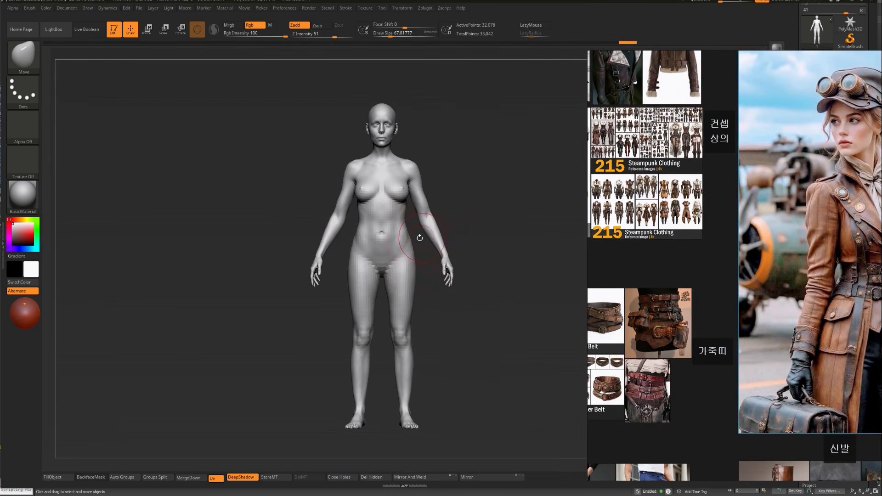
# Nudge the side of the waist inward with the Move brush at a draw size of about 68 and shift the reference board further aside
pyautogui.moveTo(359, 226); pyautogui.dragTo(365, 226)
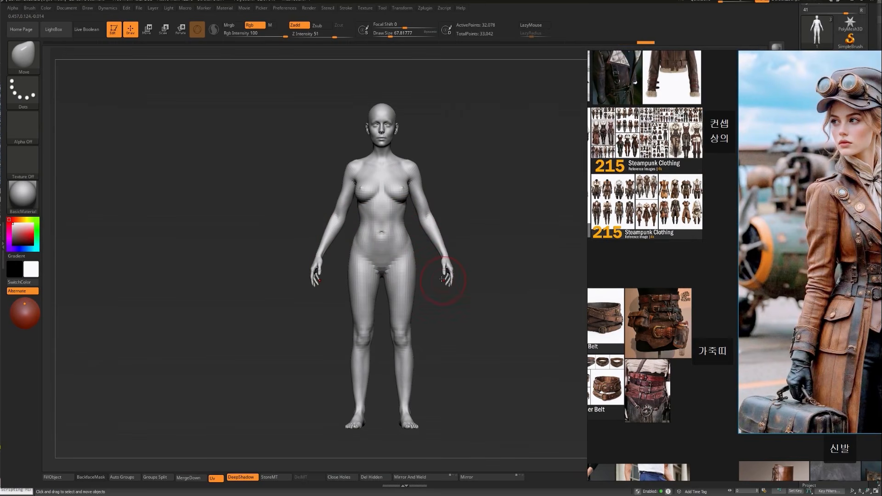
pyautogui.press('ctrl')
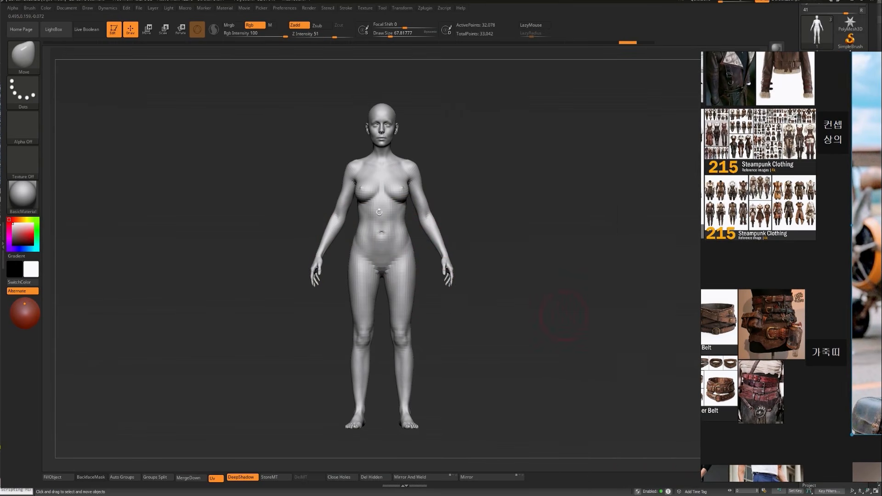
pyautogui.keyDown('alt'); pyautogui.moveTo(526, 256); pyautogui.dragTo(444, 252); pyautogui.keyUp('alt')
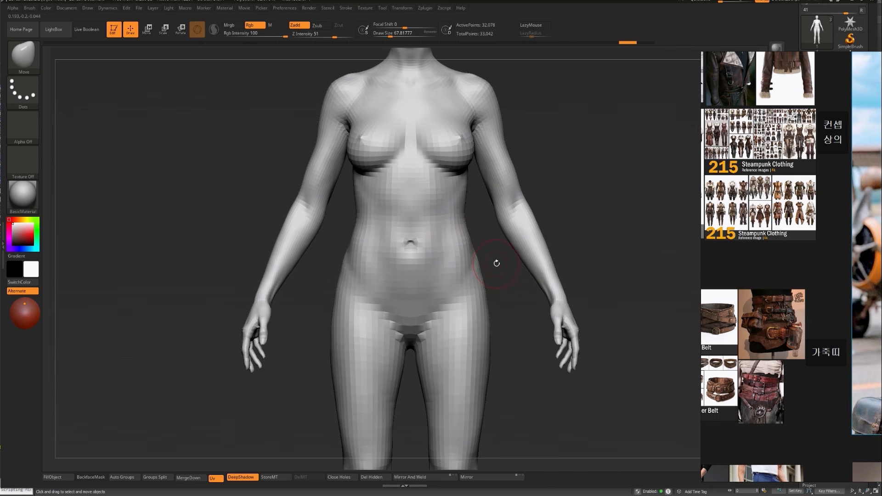
# Try ClayBuildup strokes across the ribs, the flanks and the creases of the lower abdomen
pyautogui.moveTo(217, 280)
pyautogui.mouseDown()
pyautogui.moveTo(202, 272)
pyautogui.moveTo(415, 193)
pyautogui.moveTo(456, 216)
pyautogui.moveTo(477, 211)
pyautogui.mouseUp()
pyautogui.press('b')
pyautogui.press('c')
pyautogui.press('b')
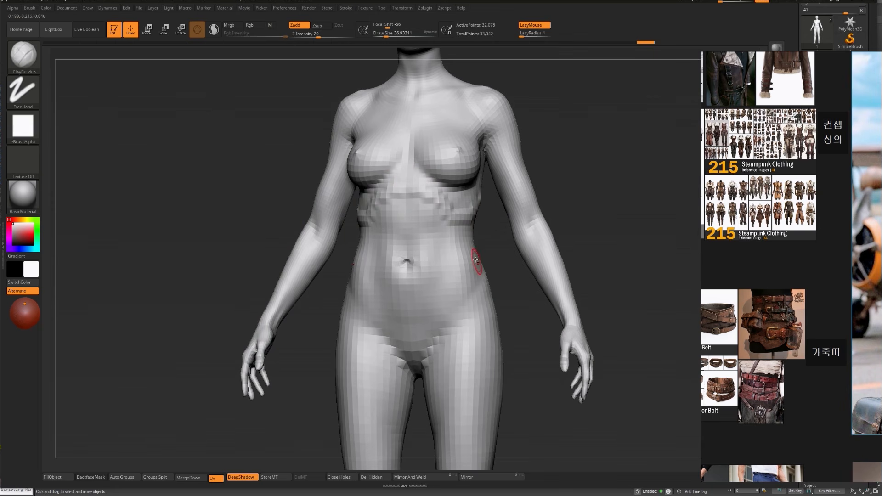
pyautogui.moveTo(472, 261); pyautogui.dragTo(435, 343)
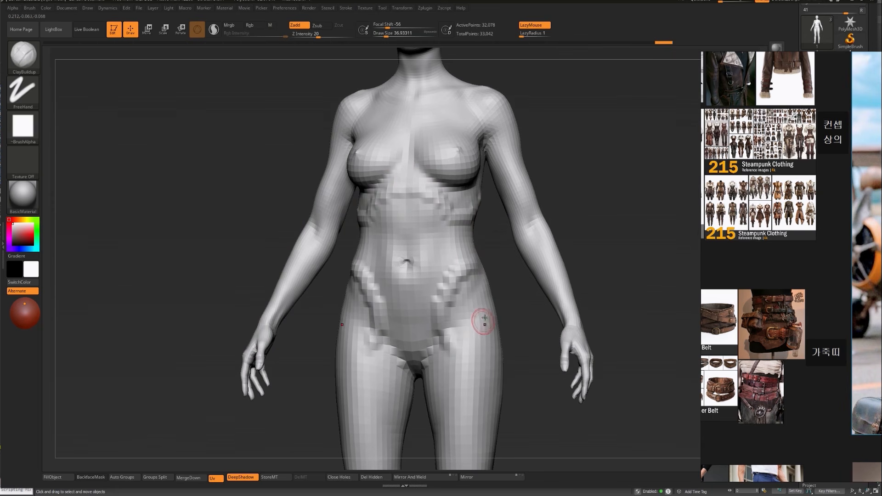
pyautogui.press(']')
pyautogui.press('[')
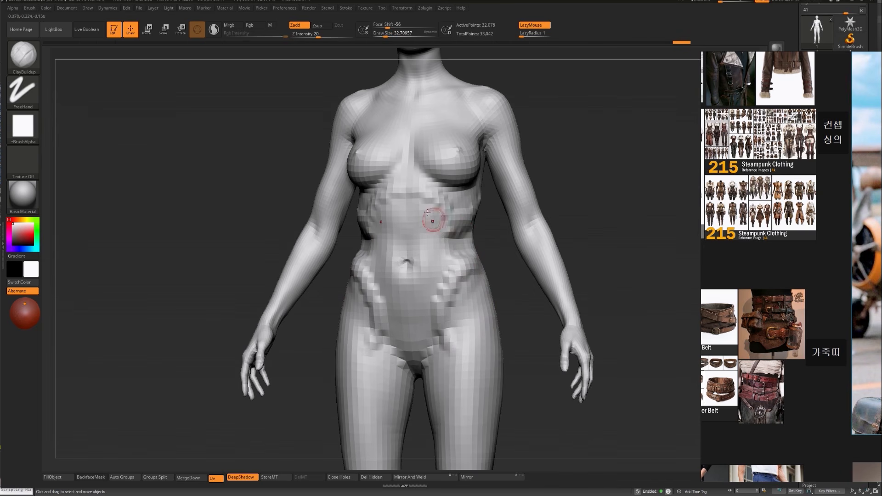
pyautogui.moveTo(448, 233)
pyautogui.mouseDown()
pyautogui.moveTo(423, 236)
pyautogui.moveTo(460, 247)
pyautogui.mouseUp()
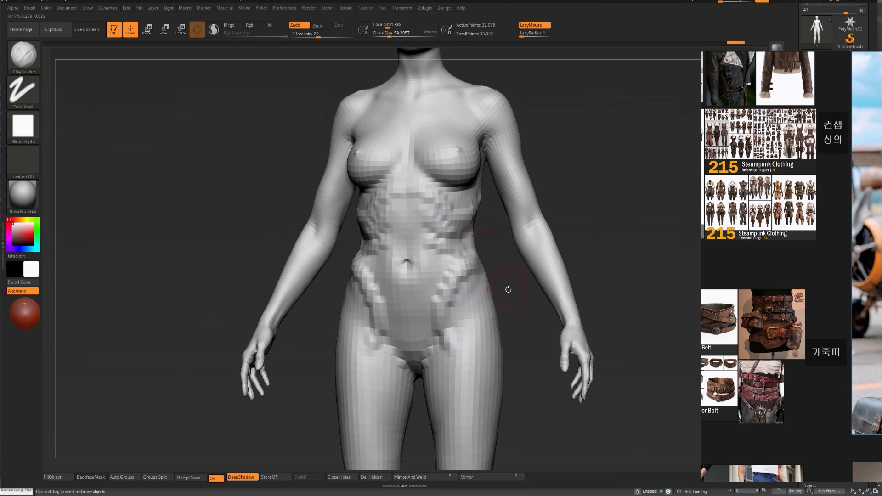
pyautogui.press('ctrl')
pyautogui.hotkey('ctrl', 'z')
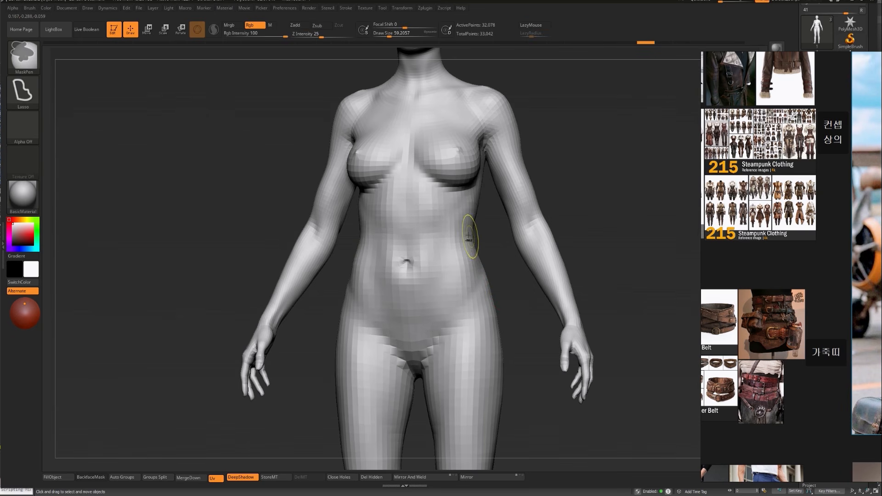
# Try further ClayBuildup strokes on the side of the waist and undo them
pyautogui.moveTo(474, 240); pyautogui.dragTo(462, 251)
pyautogui.hotkey('ctrl', 'z')
pyautogui.hotkey('ctrl', 'z')
pyautogui.moveTo(468, 250); pyautogui.dragTo(425, 251, button='right')
pyautogui.moveTo(478, 218)
pyautogui.mouseDown()
pyautogui.moveTo(478, 237)
pyautogui.moveTo(463, 239)
pyautogui.moveTo(471, 235)
pyautogui.moveTo(485, 250)
pyautogui.mouseUp()
pyautogui.hotkey('ctrl', 'z')
pyautogui.hotkey('ctrl', 'z')
# Switch to the Move brush with a draw size of about 97 for the waist and back
pyautogui.moveTo(490, 250); pyautogui.dragTo(414, 250, button='right')
pyautogui.press('s')
pyautogui.moveTo(469, 244)
pyautogui.mouseDown()
pyautogui.moveTo(483, 238)
pyautogui.moveTo(470, 252)
pyautogui.mouseUp()
pyautogui.press('b')
pyautogui.press('m')
pyautogui.press('v')
pyautogui.press('s')
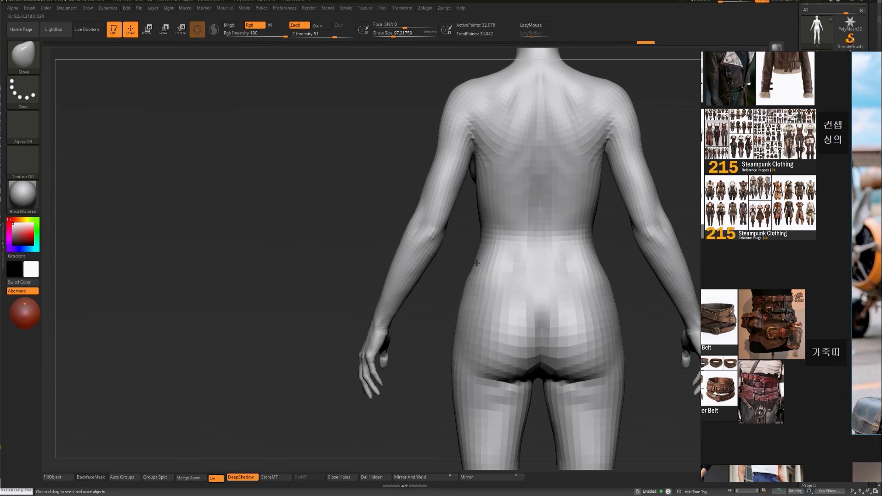
# Reshape the waist and upper hip contour from several angles with the Move brush, ending at a draw size of about 71
pyautogui.keyDown('shift'); pyautogui.moveTo(477, 203); pyautogui.dragTo(335, 309, button='right'); pyautogui.keyUp('shift')
pyautogui.press('s')
pyautogui.moveTo(477, 254); pyautogui.dragTo(475, 254)
pyautogui.moveTo(476, 248); pyautogui.dragTo(478, 294, button='right')
pyautogui.press('s')
pyautogui.moveTo(471, 263); pyautogui.dragTo(464, 256)
pyautogui.press('s')
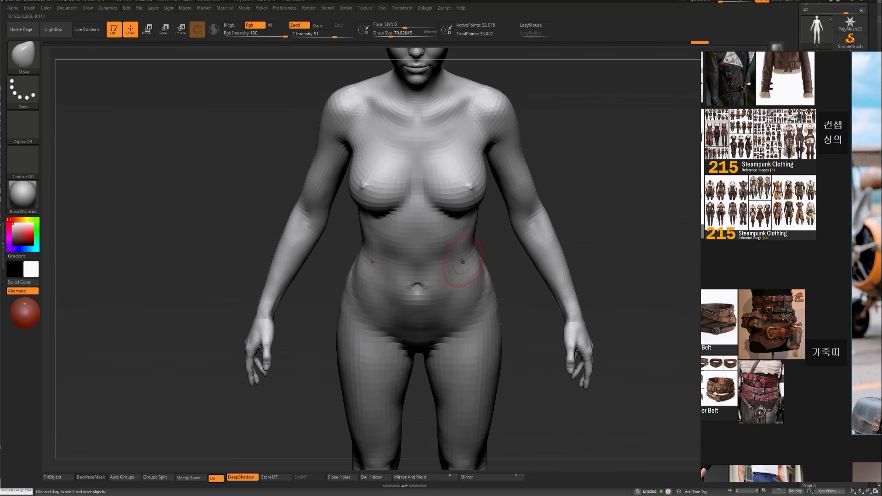
# Narrow the waist in front view with the Move brush, ending at a draw size of about 94
pyautogui.keyDown('shift'); pyautogui.moveTo(493, 266); pyautogui.dragTo(420, 166, button='right'); pyautogui.keyUp('shift')
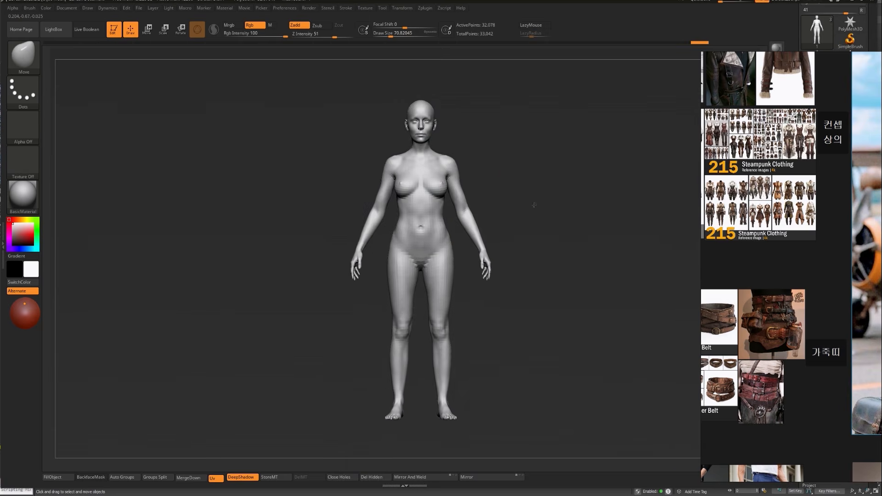
pyautogui.keyDown('ctrl'); pyautogui.moveTo(525, 193); pyautogui.dragTo(461, 236, button='right'); pyautogui.keyUp('ctrl')
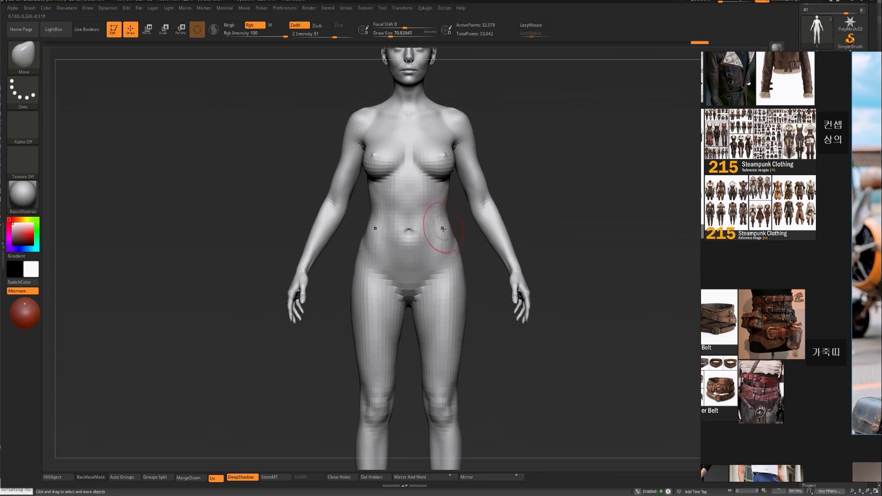
pyautogui.press(']')
pyautogui.press(']')
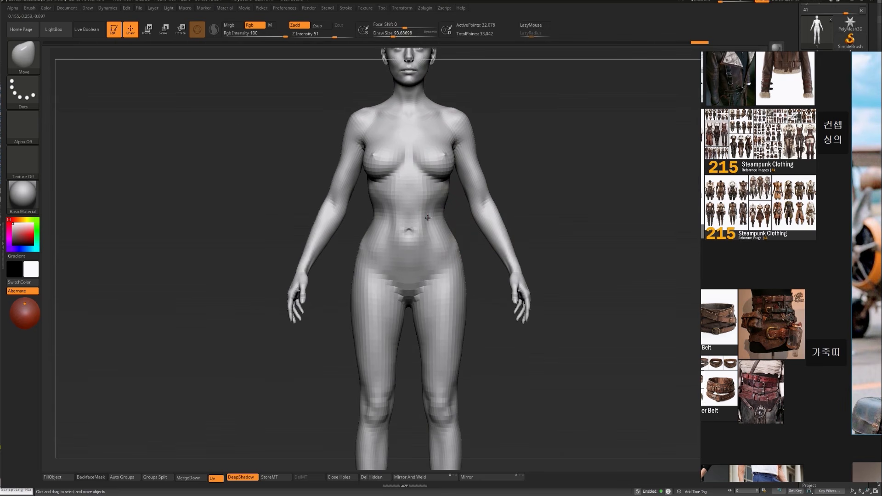
# Refine the outer hips and thighs with the Move brush, reducing the draw size from about 154 to below 83
pyautogui.moveTo(518, 184)
pyautogui.keyDown('ctrl'); pyautogui.mouseDown(button='right')
pyautogui.moveTo(495, 159)
pyautogui.moveTo(449, 223)
pyautogui.moveTo(463, 233)
pyautogui.mouseUp(button='right'); pyautogui.keyUp('ctrl')
pyautogui.press(']')
pyautogui.press(']')
pyautogui.press(']')
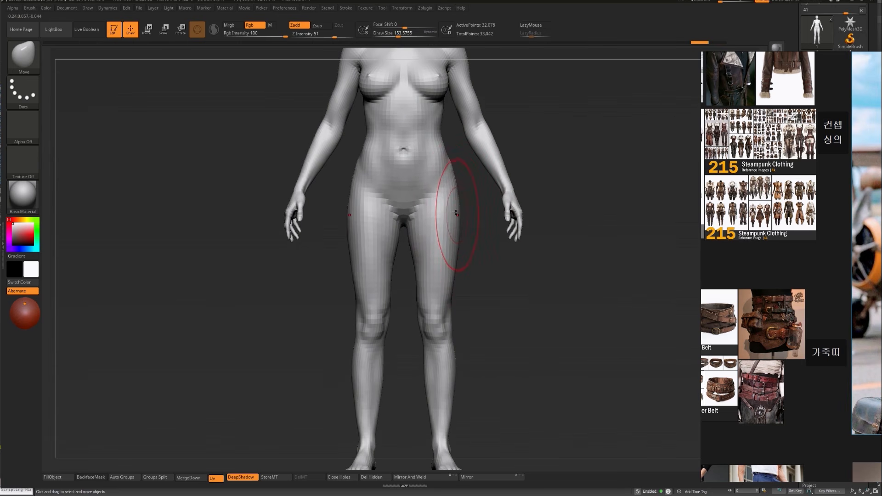
pyautogui.press('[')
pyautogui.press('[')
pyautogui.press('[')
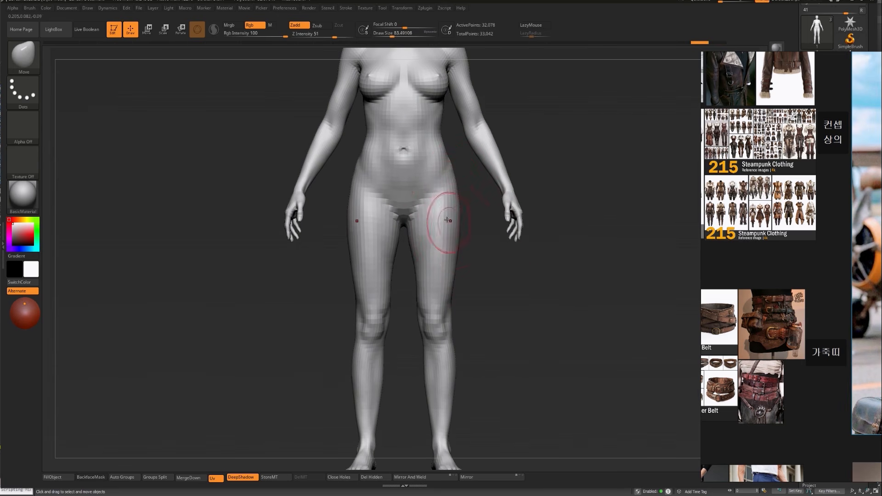
pyautogui.press('[')
pyautogui.press('[')
pyautogui.press('[')
pyautogui.press('[')
pyautogui.press('[')
# Try ClayBuildup strokes down the thighs and shins at a draw size of about 11
pyautogui.moveTo(437, 213)
pyautogui.keyDown('ctrl'); pyautogui.mouseDown(button='right')
pyautogui.moveTo(469, 248)
pyautogui.moveTo(456, 232)
pyautogui.mouseUp(button='right'); pyautogui.keyUp('ctrl')
pyautogui.press('b')
pyautogui.press('c')
pyautogui.press('b')
pyautogui.press('[')
pyautogui.press('[')
pyautogui.press('[')
pyautogui.press('[')
pyautogui.moveTo(452, 271); pyautogui.dragTo(441, 416)
pyautogui.moveTo(418, 248); pyautogui.dragTo(440, 400)
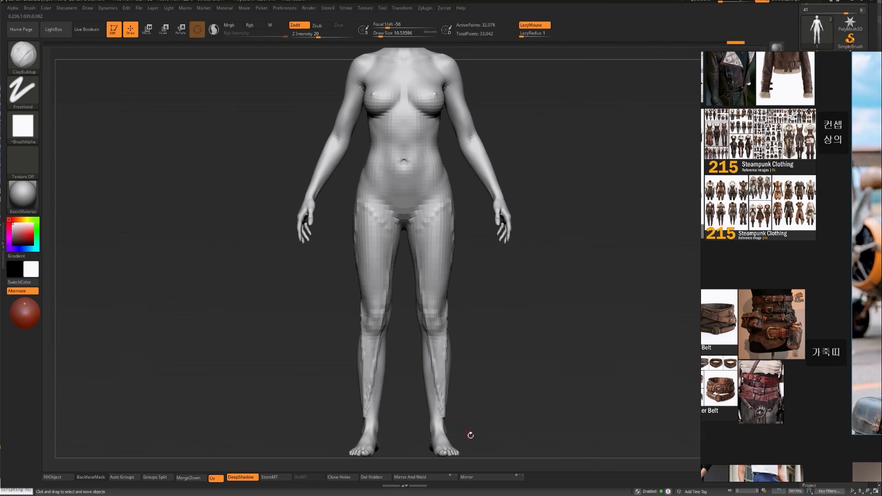
pyautogui.keyDown('shift'); pyautogui.moveTo(443, 303); pyautogui.dragTo(442, 415); pyautogui.keyUp('shift')
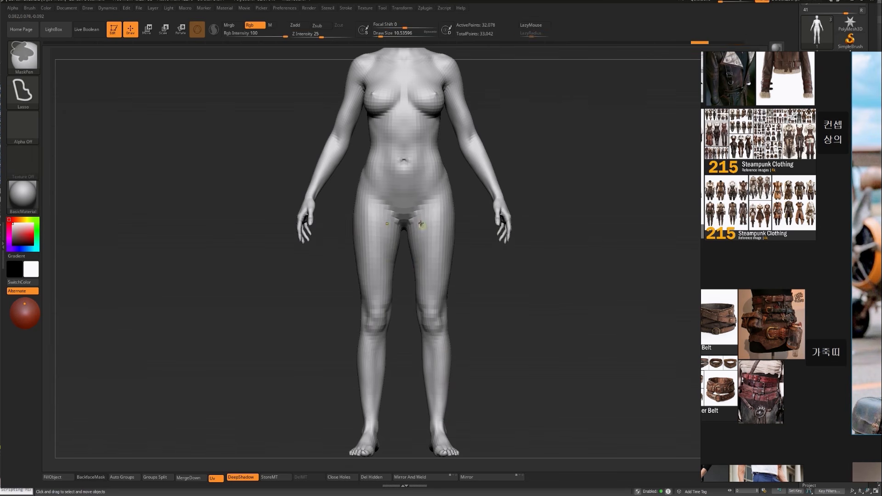
# Try ClayBuildup strokes along the outer thigh, inner thigh and lower leg, and undo them all
pyautogui.moveTo(449, 199); pyautogui.dragTo(440, 298)
pyautogui.moveTo(419, 245); pyautogui.dragTo(434, 306)
pyautogui.moveTo(427, 339)
pyautogui.mouseDown()
pyautogui.moveTo(447, 340)
pyautogui.moveTo(440, 416)
pyautogui.moveTo(441, 400)
pyautogui.mouseUp()
pyautogui.hotkey('ctrl', 'z')
pyautogui.hotkey('ctrl', 'z')
pyautogui.hotkey('ctrl', 'z')
pyautogui.hotkey('ctrl', 'z')
pyautogui.hotkey('ctrl', 'z')
pyautogui.hotkey('ctrl', 'z')
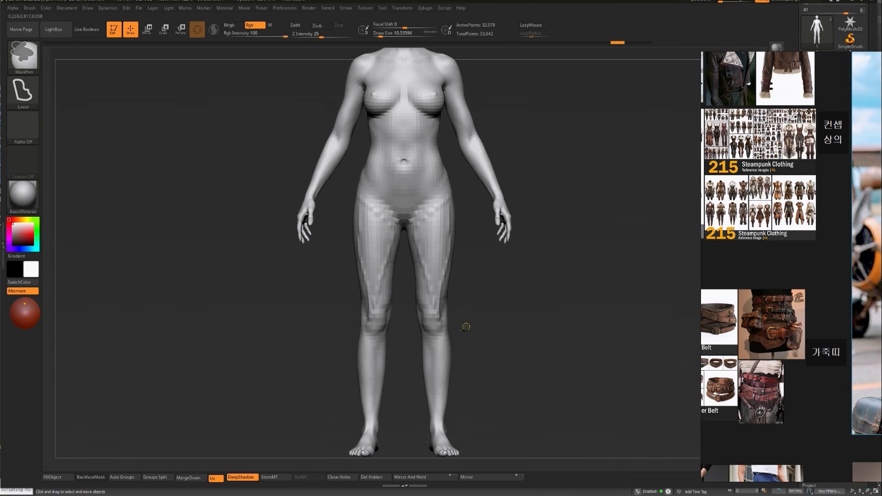
# Slim the outer calves with the Move brush at a draw size of about 116, ending at about 29 below the knee
pyautogui.moveTo(462, 327)
pyautogui.keyDown('alt'); pyautogui.mouseDown()
pyautogui.moveTo(463, 278)
pyautogui.moveTo(450, 306)
pyautogui.mouseUp(); pyautogui.keyUp('alt')
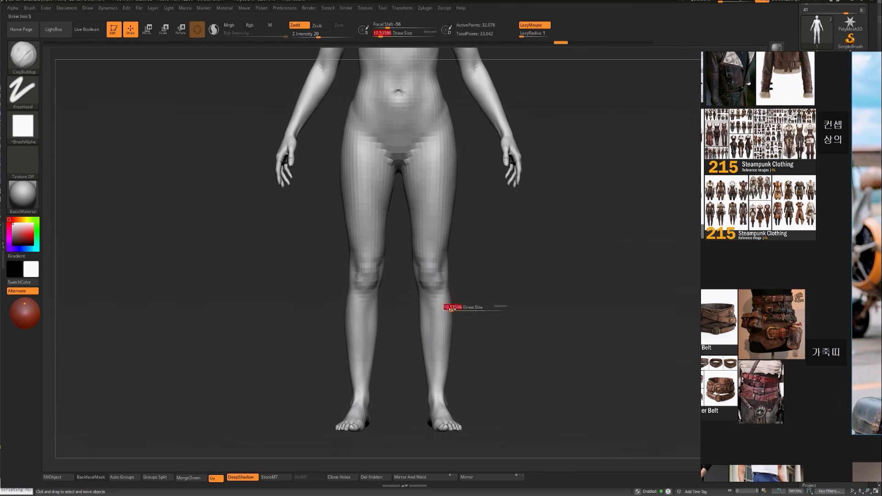
pyautogui.press('b')
pyautogui.press('m')
pyautogui.press('v')
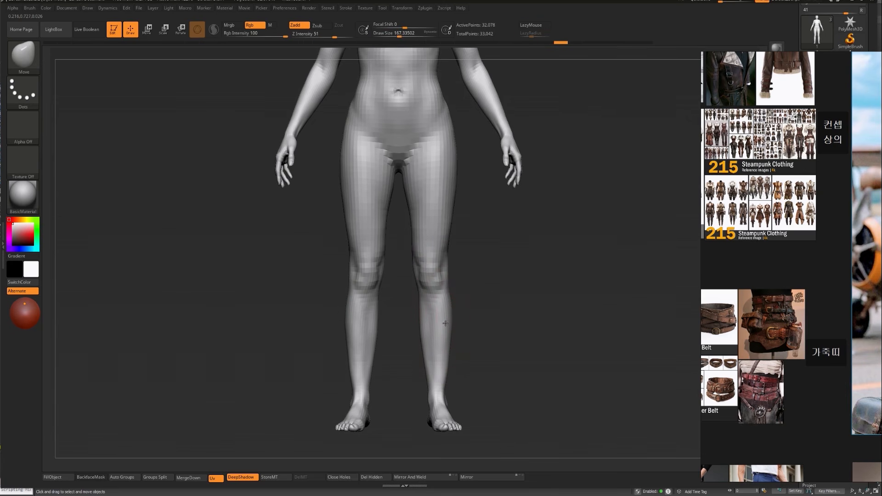
pyautogui.press('s')
pyautogui.click(449, 361)
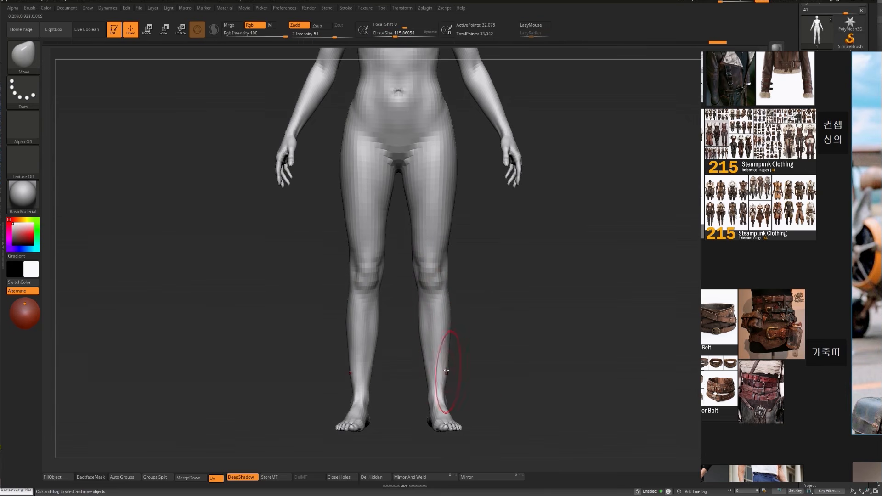
pyautogui.press('s')
pyautogui.moveTo(443, 370); pyautogui.dragTo(441, 371)
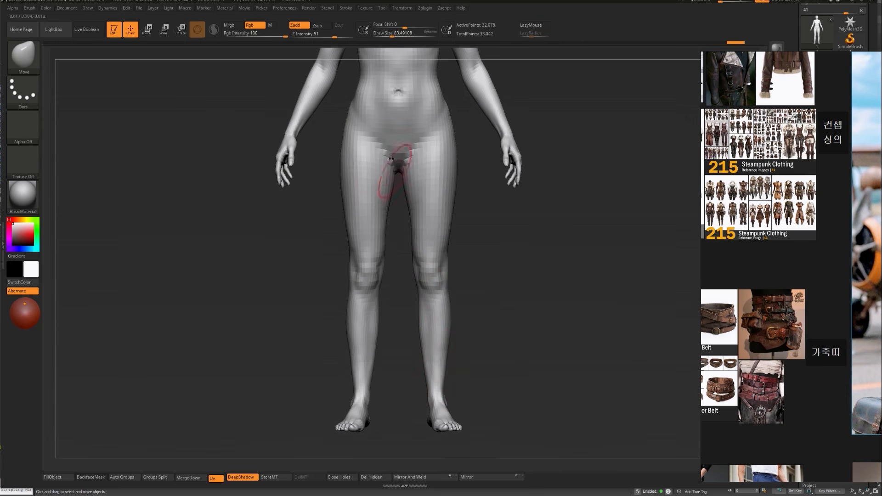
pyautogui.moveTo(485, 361); pyautogui.dragTo(456, 346)
pyautogui.press('s')
pyautogui.click(429, 285)
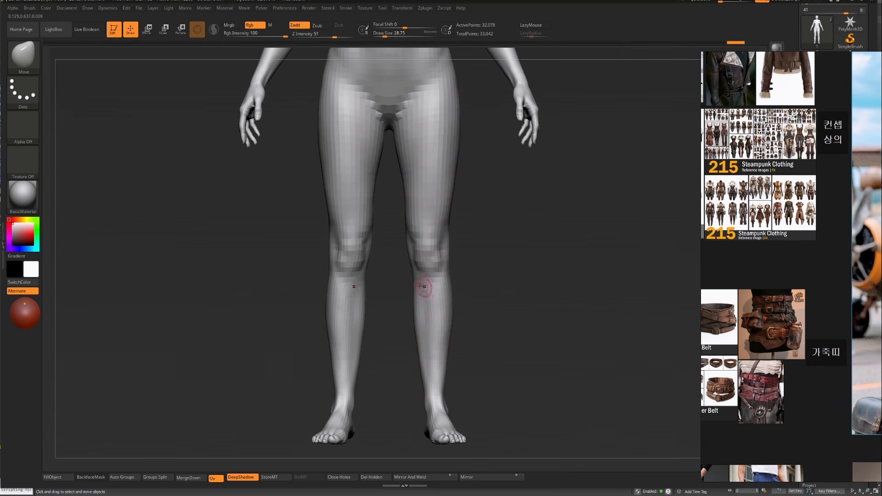
# Try ClayBuildup strokes down the calves at a draw size of about 74 and undo them
pyautogui.press('b')
pyautogui.press('c')
pyautogui.press('b')
pyautogui.moveTo(445, 332); pyautogui.dragTo(435, 379)
pyautogui.moveTo(434, 294); pyautogui.dragTo(437, 393)
pyautogui.hotkey('ctrl', 'z')
pyautogui.hotkey('ctrl', 'z')
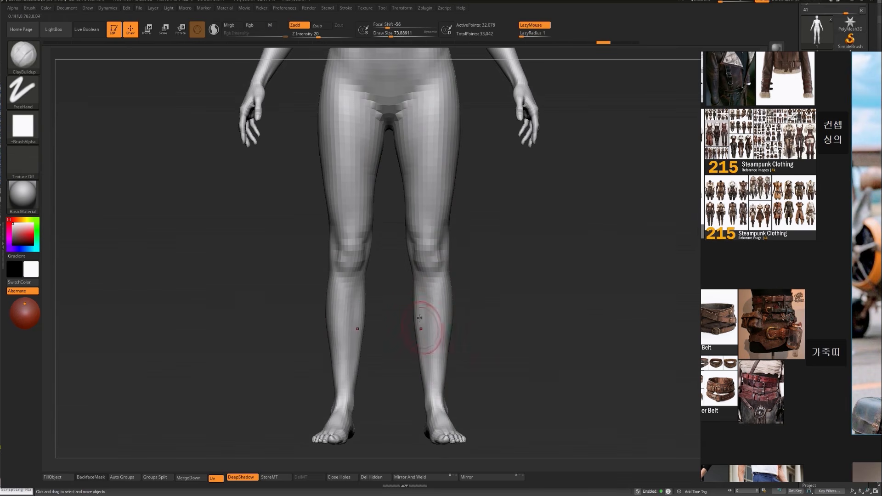
# Switch to the Move brush at a draw size of 112, try pushing in the inner calves and undo the stroke
pyautogui.press('b')
pyautogui.press('m')
pyautogui.press('v')
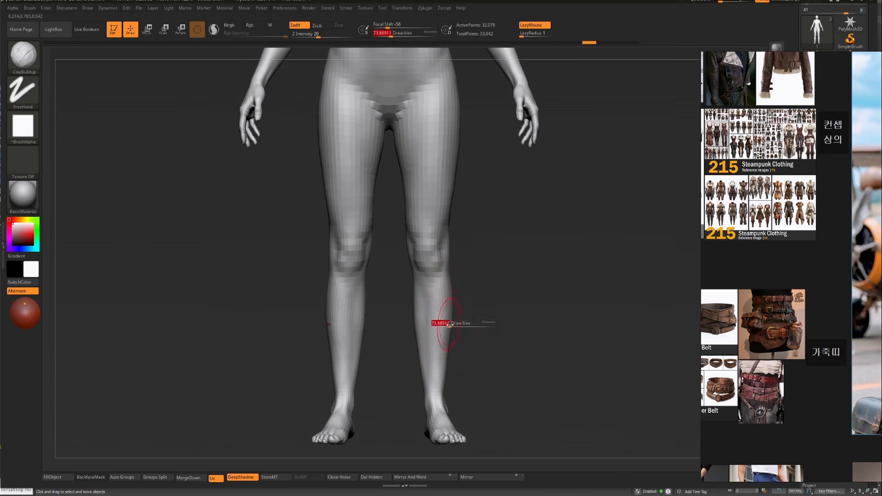
pyautogui.press('s')
pyautogui.moveTo(449, 332); pyautogui.dragTo(454, 331)
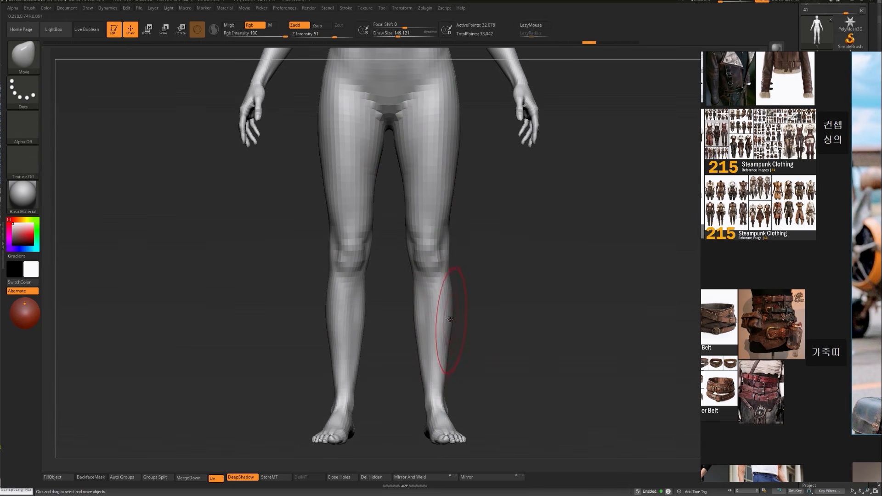
pyautogui.press('s')
pyautogui.moveTo(453, 348); pyautogui.dragTo(448, 348)
pyautogui.moveTo(411, 312); pyautogui.dragTo(433, 331)
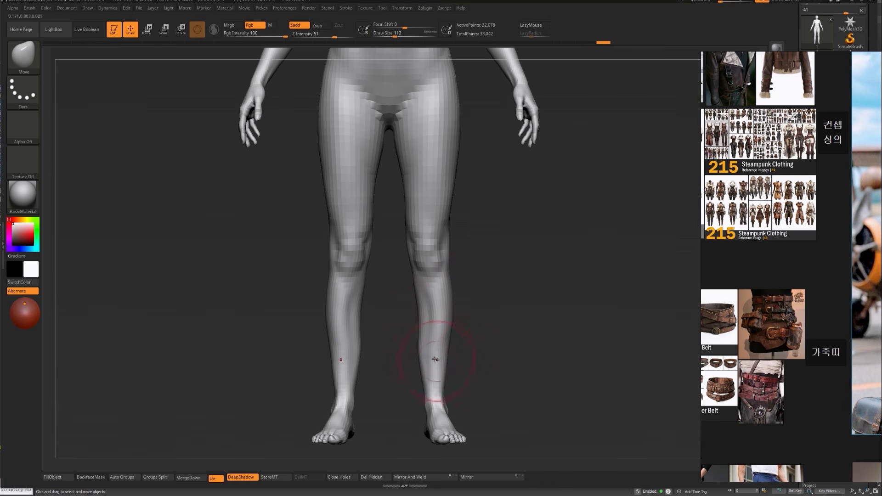
pyautogui.hotkey('ctrl', 'z')
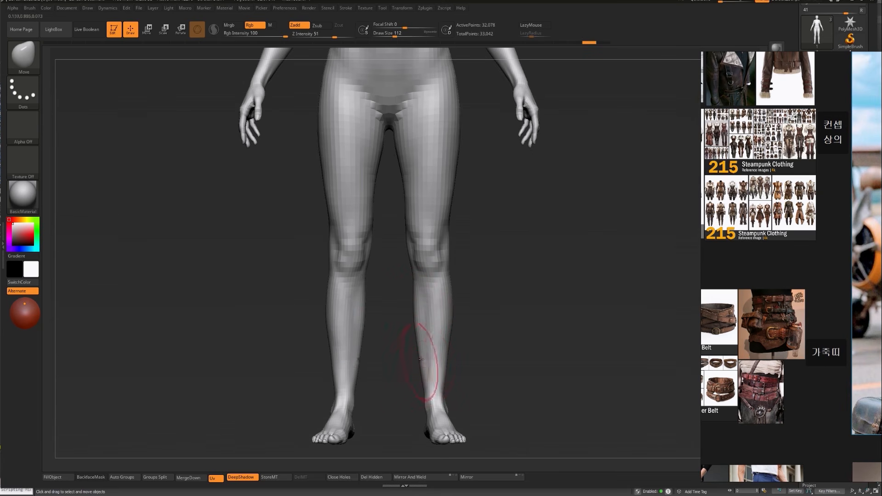
# Refine the inner calf contours from behind with the Move brush at a draw size of about 77 to 80
pyautogui.moveTo(405, 368)
pyautogui.keyDown('shift'); pyautogui.mouseDown()
pyautogui.moveTo(407, 327)
pyautogui.moveTo(407, 377)
pyautogui.moveTo(387, 382)
pyautogui.moveTo(407, 353)
pyautogui.mouseUp(); pyautogui.keyUp('shift')
pyautogui.press('s')
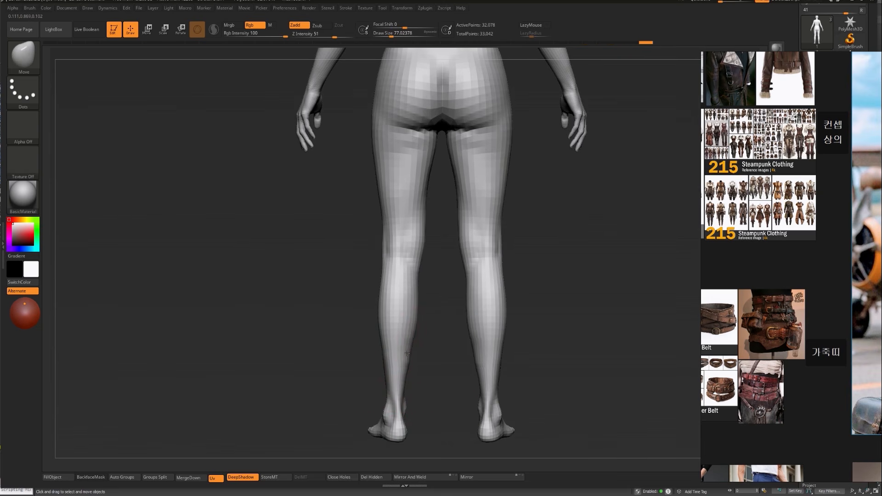
pyautogui.moveTo(352, 349)
pyautogui.keyDown('alt'); pyautogui.mouseDown()
pyautogui.moveTo(340, 345)
pyautogui.moveTo(379, 348)
pyautogui.mouseUp(); pyautogui.keyUp('alt')
pyautogui.moveTo(425, 365)
pyautogui.keyDown('alt'); pyautogui.mouseDown()
pyautogui.moveTo(412, 398)
pyautogui.moveTo(506, 404)
pyautogui.moveTo(474, 366)
pyautogui.mouseUp(); pyautogui.keyUp('alt')
pyautogui.press('s')
pyautogui.press('s')
pyautogui.click(396, 352)
pyautogui.keyDown('alt'); pyautogui.moveTo(447, 361); pyautogui.dragTo(476, 383); pyautogui.keyUp('alt')
pyautogui.moveTo(482, 349); pyautogui.dragTo(558, 329)
pyautogui.moveTo(423, 381); pyautogui.dragTo(408, 385)
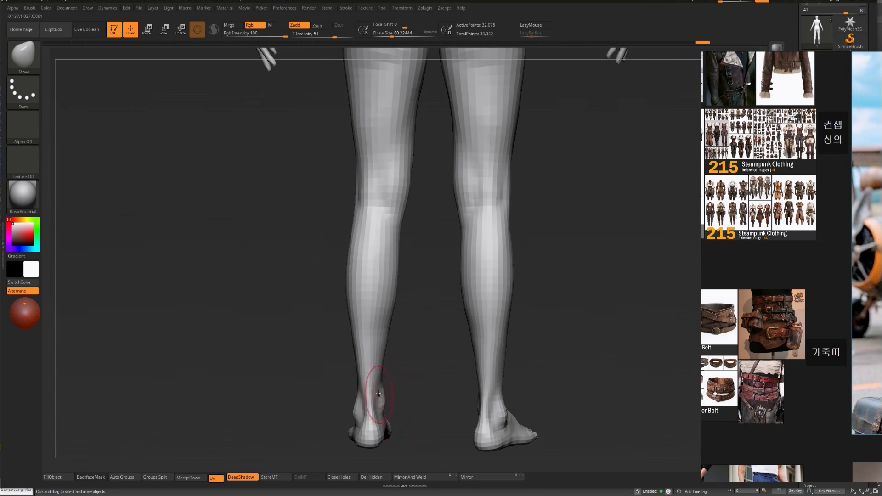
# Shape the lower calves above the ankles with the Move brush, using a draw size of about 74 behind and 108 in front
pyautogui.press('s')
pyautogui.click(367, 368)
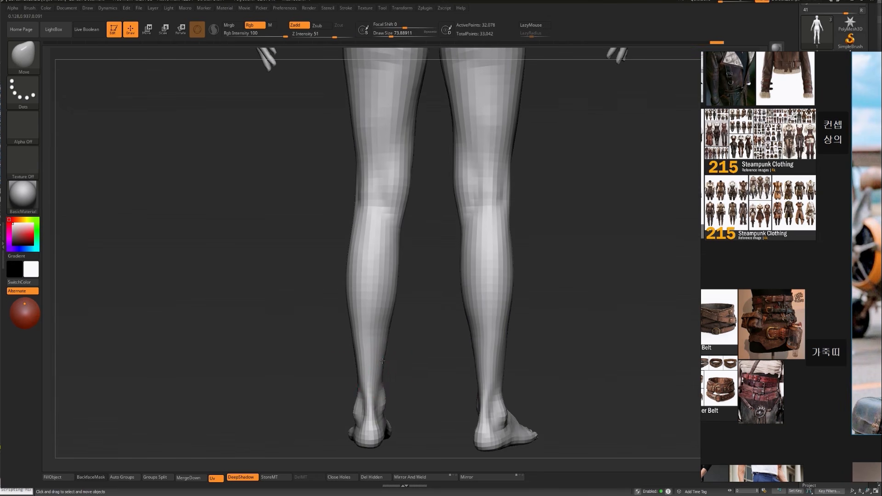
pyautogui.moveTo(380, 341)
pyautogui.keyDown('shift'); pyautogui.mouseDown()
pyautogui.moveTo(387, 356)
pyautogui.moveTo(414, 363)
pyautogui.moveTo(394, 363)
pyautogui.moveTo(469, 358)
pyautogui.moveTo(449, 337)
pyautogui.moveTo(432, 381)
pyautogui.moveTo(384, 368)
pyautogui.mouseUp(); pyautogui.keyUp('shift')
pyautogui.press('s')
pyautogui.click(419, 358)
pyautogui.press('s')
pyautogui.press('s')
pyautogui.click(385, 371)
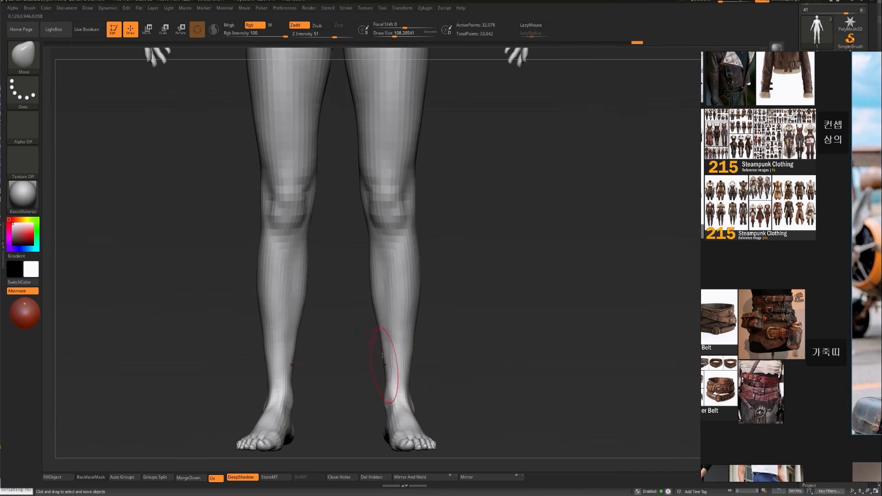
# Adjust the shin and calf outlines from the front with the Move brush at a draw size of about 97
pyautogui.moveTo(369, 312)
pyautogui.keyDown('alt'); pyautogui.mouseDown()
pyautogui.moveTo(420, 279)
pyautogui.moveTo(480, 363)
pyautogui.moveTo(355, 401)
pyautogui.moveTo(337, 373)
pyautogui.moveTo(325, 373)
pyautogui.moveTo(369, 381)
pyautogui.moveTo(360, 361)
pyautogui.mouseUp(); pyautogui.keyUp('alt')
pyautogui.press('s')
pyautogui.click(334, 374)
pyautogui.press('s')
pyautogui.click(353, 343)
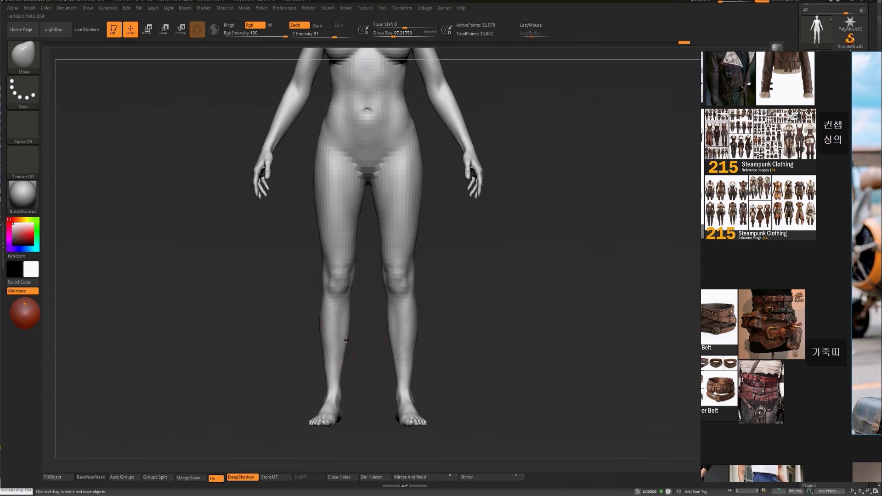
# Try a ClayBuildup stroke down the upper arm in side view
pyautogui.keyDown('alt'); pyautogui.moveTo(357, 309); pyautogui.dragTo(359, 351); pyautogui.keyUp('alt')
pyautogui.moveTo(487, 302)
pyautogui.keyDown('alt'); pyautogui.mouseDown()
pyautogui.moveTo(477, 376)
pyautogui.moveTo(433, 311)
pyautogui.moveTo(434, 293)
pyautogui.mouseUp(); pyautogui.keyUp('alt')
pyautogui.press('[')
pyautogui.moveTo(380, 386)
pyautogui.keyDown('alt'); pyautogui.mouseDown()
pyautogui.moveTo(433, 357)
pyautogui.moveTo(468, 390)
pyautogui.moveTo(447, 370)
pyautogui.mouseUp(); pyautogui.keyUp('alt')
pyautogui.keyDown('alt'); pyautogui.moveTo(459, 296); pyautogui.dragTo(514, 352); pyautogui.keyUp('alt')
pyautogui.keyDown('alt'); pyautogui.moveTo(504, 289); pyautogui.dragTo(451, 308); pyautogui.keyUp('alt')
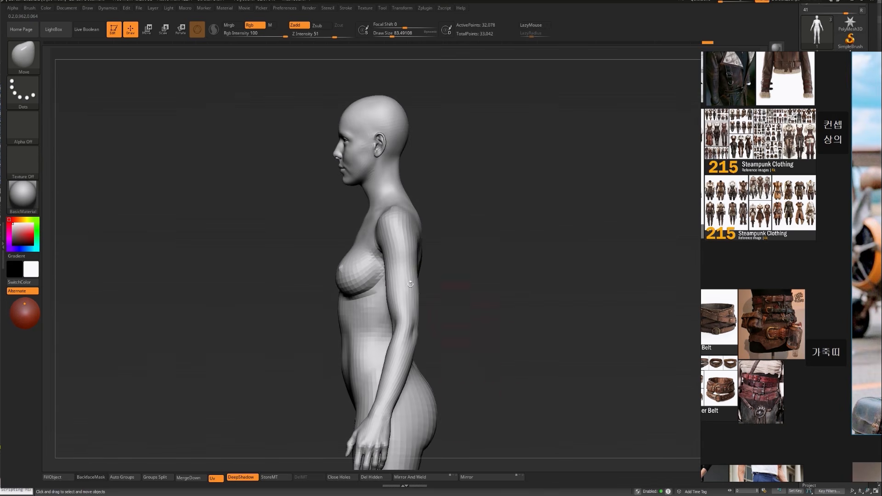
pyautogui.press('b')
pyautogui.press('c')
pyautogui.press('b')
pyautogui.moveTo(385, 234); pyautogui.dragTo(404, 317)
# Try reshaping the front of the upper arm with the Move brush at a draw size of about 94 and undo it
pyautogui.press('b')
pyautogui.press('m')
pyautogui.press('v')
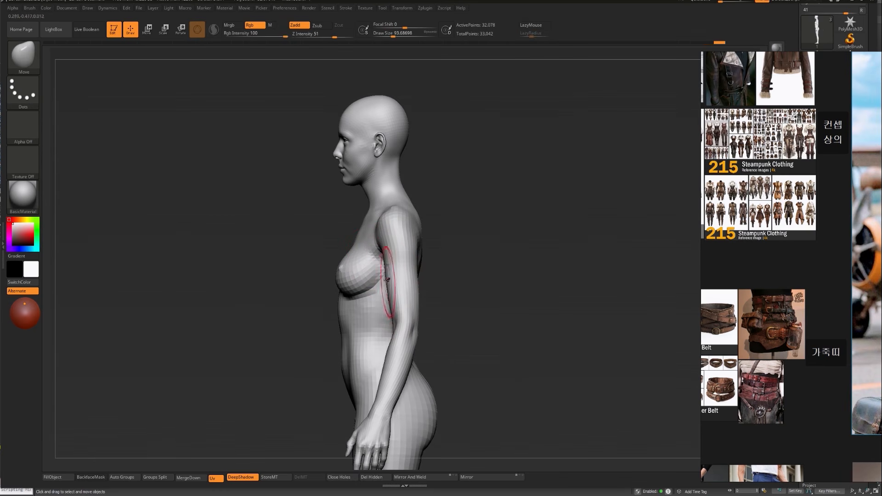
pyautogui.moveTo(388, 279); pyautogui.dragTo(393, 315)
pyautogui.hotkey('ctrl', 'z')
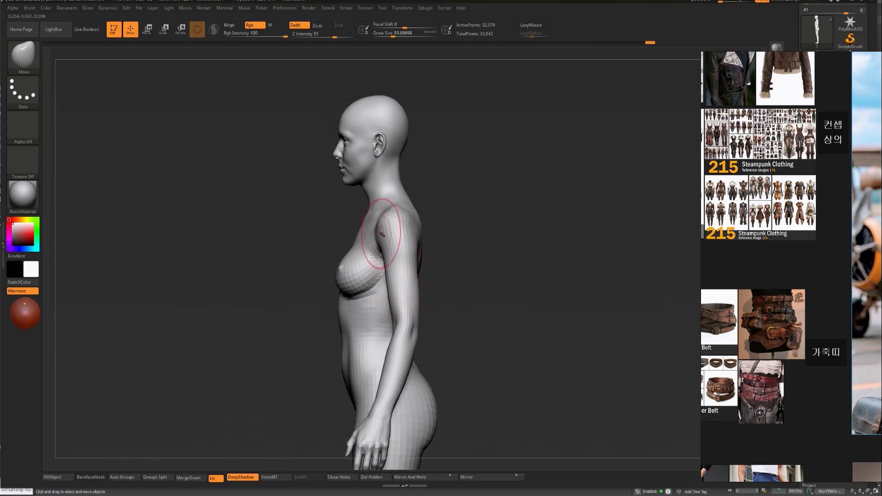
# Refine the forearms with the Move brush at a draw size of about 94, reducing it to about 59 near the wrists
pyautogui.moveTo(399, 316); pyautogui.dragTo(434, 343, button='right')
pyautogui.keyDown('ctrl'); pyautogui.moveTo(430, 299); pyautogui.dragTo(461, 285, button='right'); pyautogui.keyUp('ctrl')
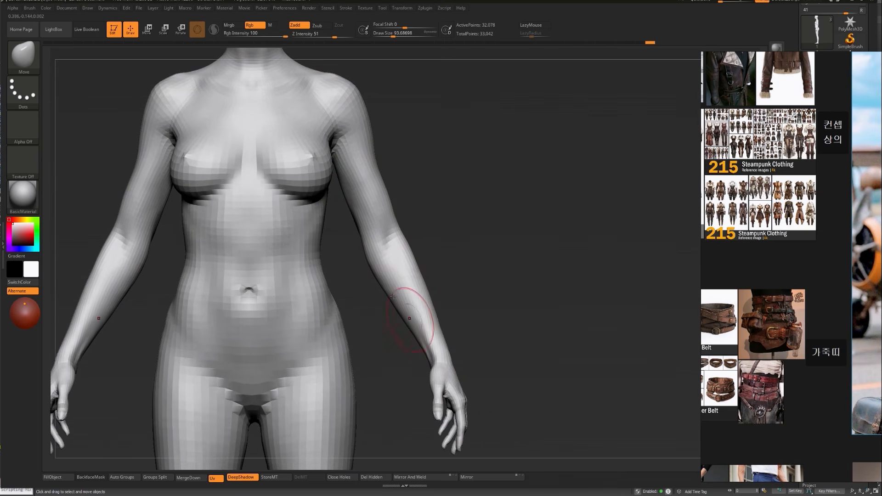
pyautogui.press(']')
pyautogui.moveTo(410, 340); pyautogui.dragTo(407, 325, button='right')
pyautogui.press('[')
pyautogui.press('[')
pyautogui.press('[')
pyautogui.press('[')
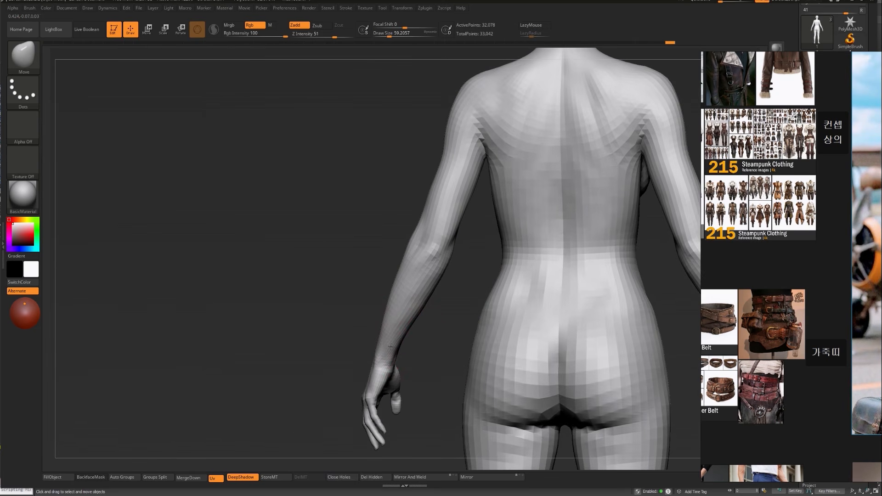
pyautogui.moveTo(323, 348); pyautogui.dragTo(399, 354, button='right')
# Adjust the inner forearm contour from the front with the Move brush at a draw size of about 87
pyautogui.press(']')
pyautogui.press(']')
pyautogui.press(']')
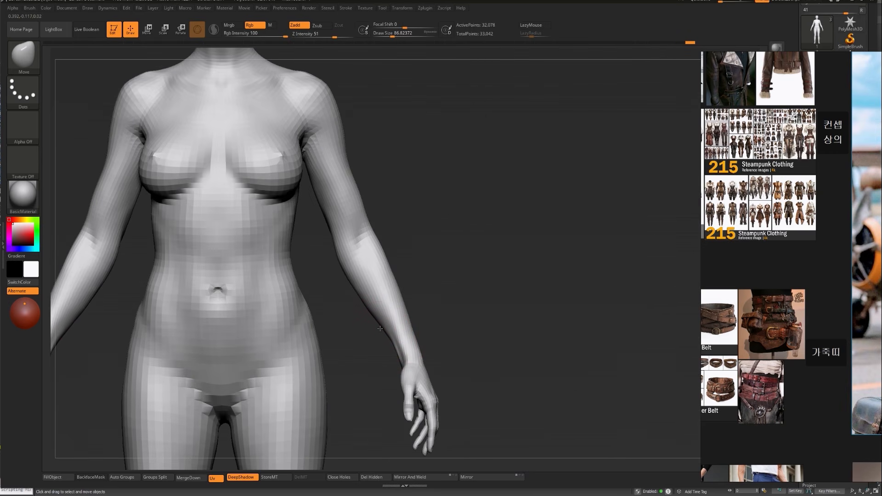
pyautogui.keyDown('ctrl'); pyautogui.moveTo(379, 328); pyautogui.dragTo(426, 307, button='right'); pyautogui.keyUp('ctrl')
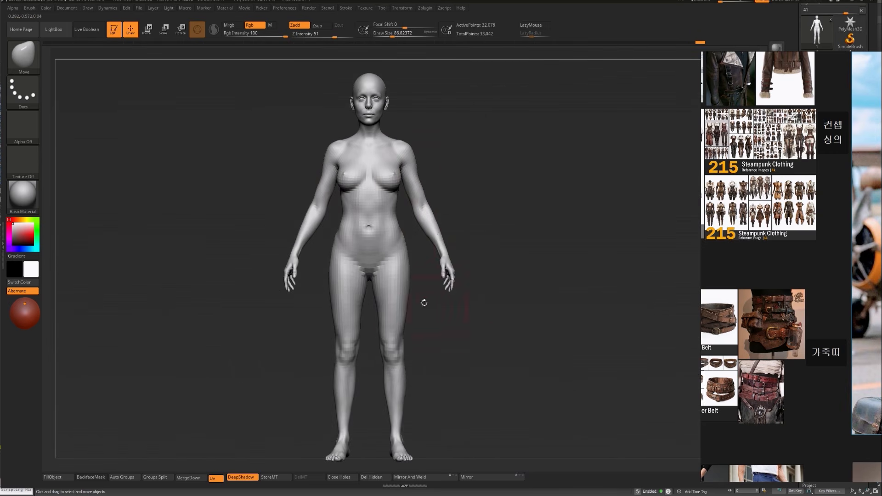
# Hide the clothing reference board that covers the viewport and frame the head and chest
pyautogui.keyDown('alt'); pyautogui.moveTo(478, 360); pyautogui.dragTo(456, 263, button='right'); pyautogui.keyUp('alt')
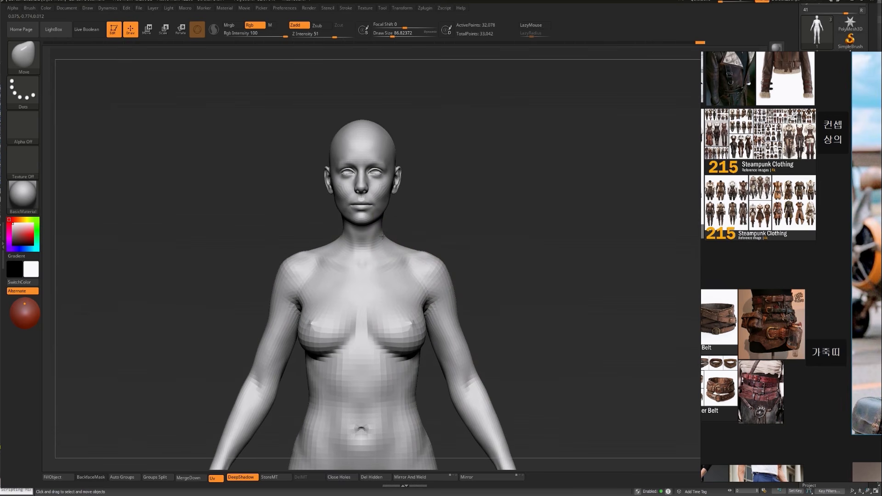
pyautogui.keyDown('alt'); pyautogui.moveTo(418, 197); pyautogui.dragTo(432, 232, button='right'); pyautogui.keyUp('alt')
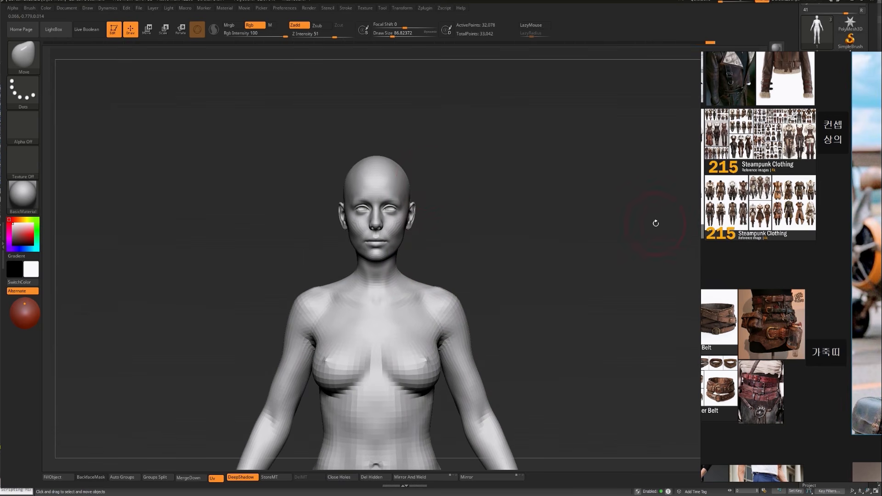
pyautogui.hotkey('alt', 'Tab')
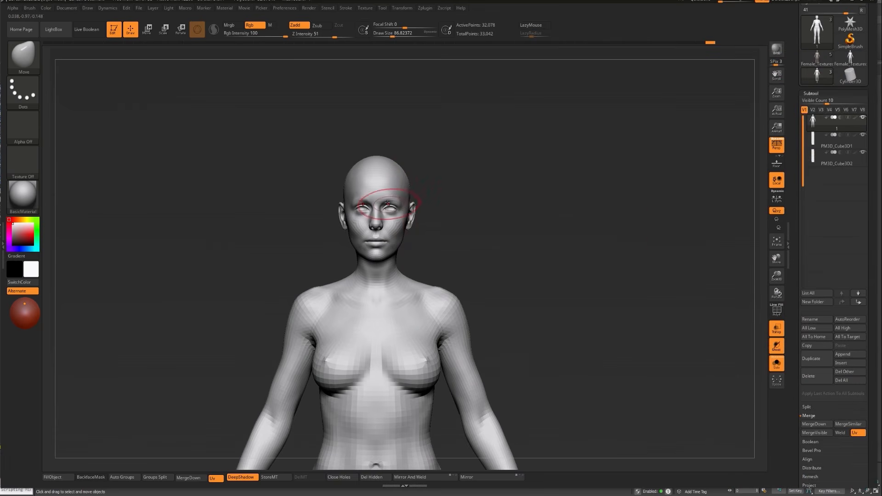
pyautogui.keyDown('alt'); pyautogui.moveTo(478, 227); pyautogui.dragTo(494, 244, button='right'); pyautogui.keyUp('alt')
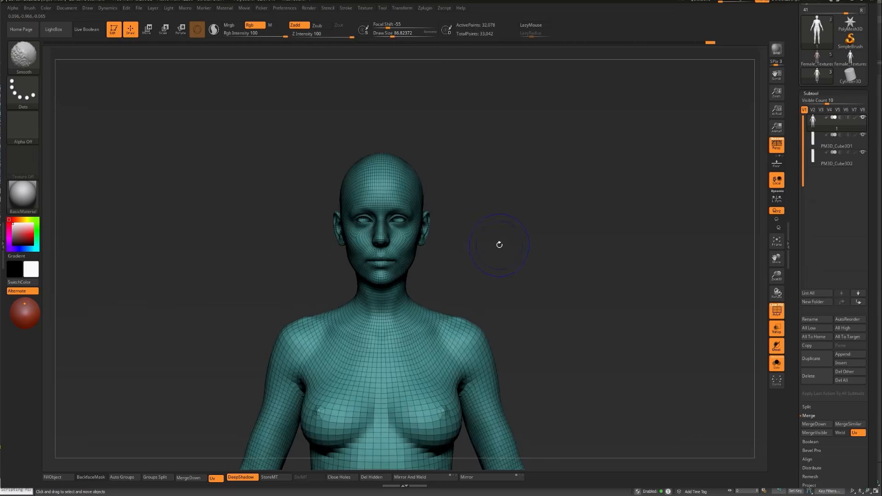
pyautogui.keyDown('alt'); pyautogui.moveTo(427, 292); pyautogui.dragTo(447, 274, button='right'); pyautogui.keyUp('alt')
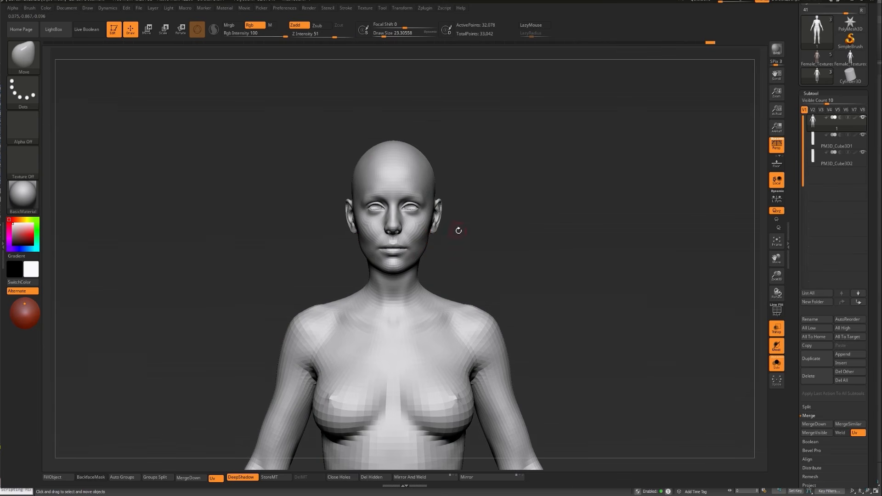
# Turn on the wireframe display and hide a ring of polygons around the neck using the Lasso selection stroke
pyautogui.press('ctrl')
pyautogui.hotkey('shift', 'f')
pyautogui.keyDown('shift'); pyautogui.moveTo(476, 244); pyautogui.dragTo(570, 285, button='right'); pyautogui.keyUp('shift')
pyautogui.hotkey('ctrl', 'shift')
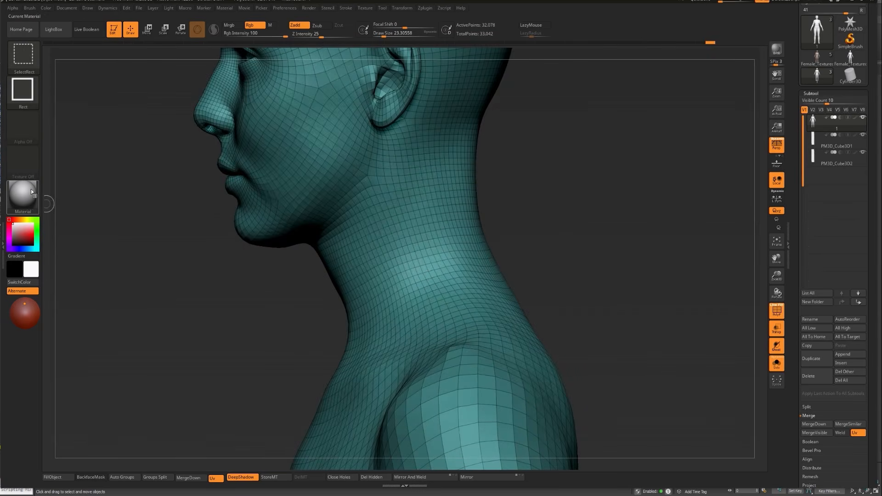
pyautogui.click(22, 90)
pyautogui.click(164, 103)
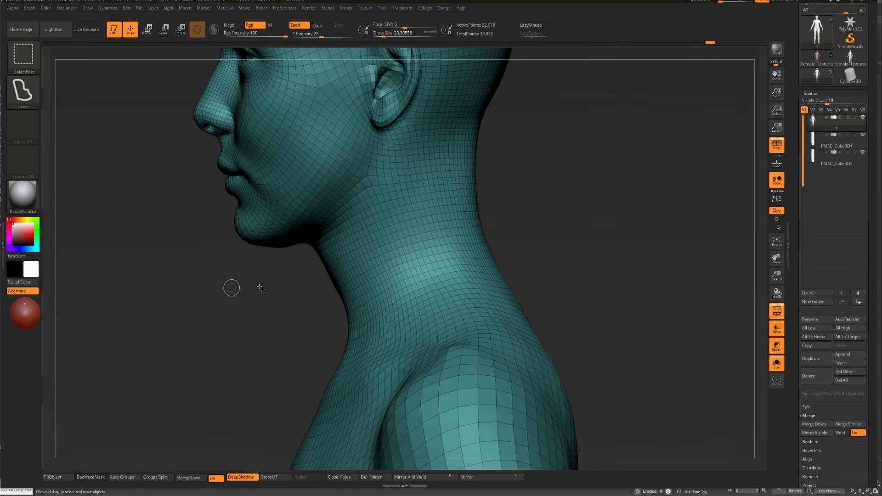
pyautogui.keyDown('ctrl'); pyautogui.keyDown('shift'); pyautogui.click(381, 260); pyautogui.keyUp('shift'); pyautogui.keyUp('ctrl')
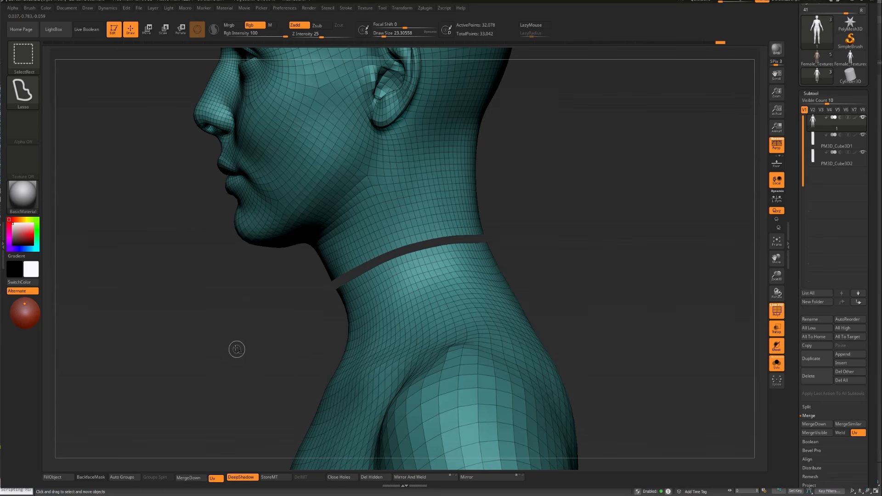
pyautogui.hotkey('ctrl', 'shift')
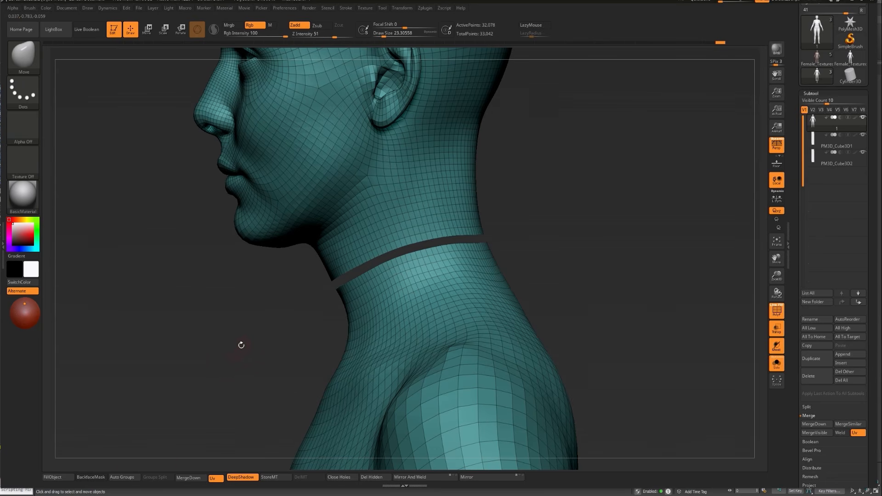
# Assign separate polygroups to the head and the body with Auto Groups
pyautogui.click(130, 476)
pyautogui.moveTo(142, 454)
pyautogui.mouseDown()
pyautogui.moveTo(219, 354)
pyautogui.moveTo(248, 335)
pyautogui.mouseUp()
pyautogui.press('ctrl')
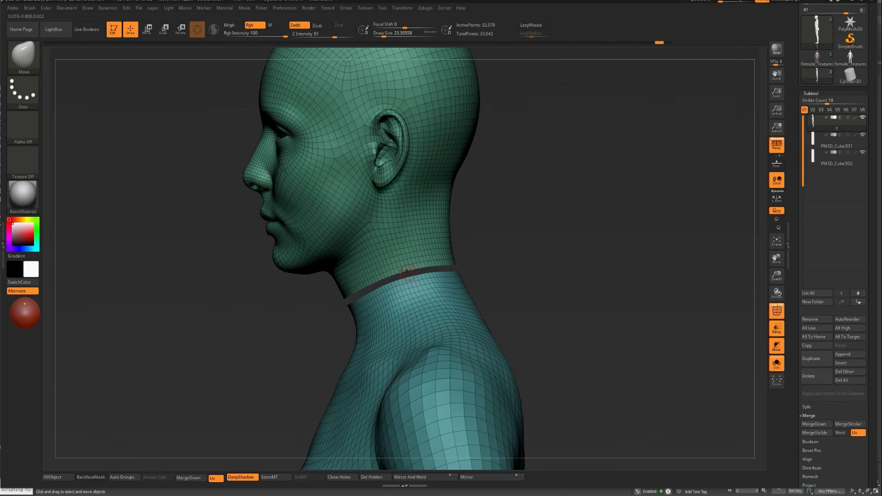
pyautogui.moveTo(264, 332); pyautogui.dragTo(414, 274)
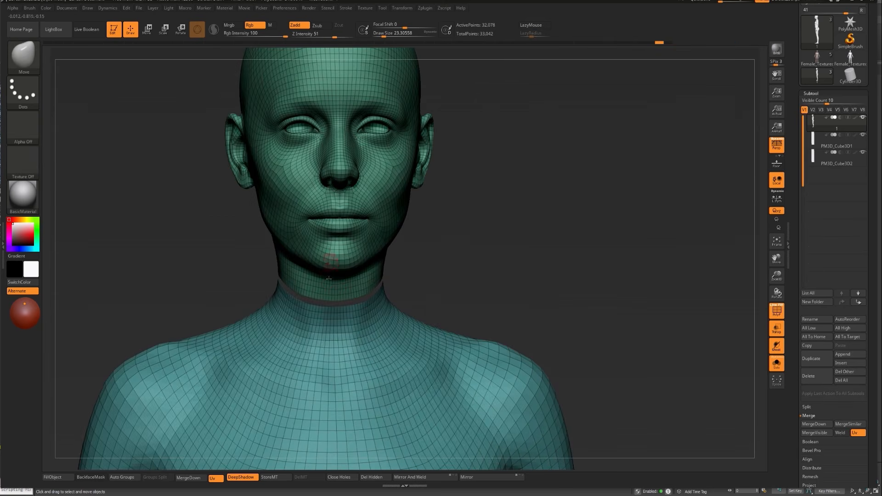
pyautogui.click(122, 476)
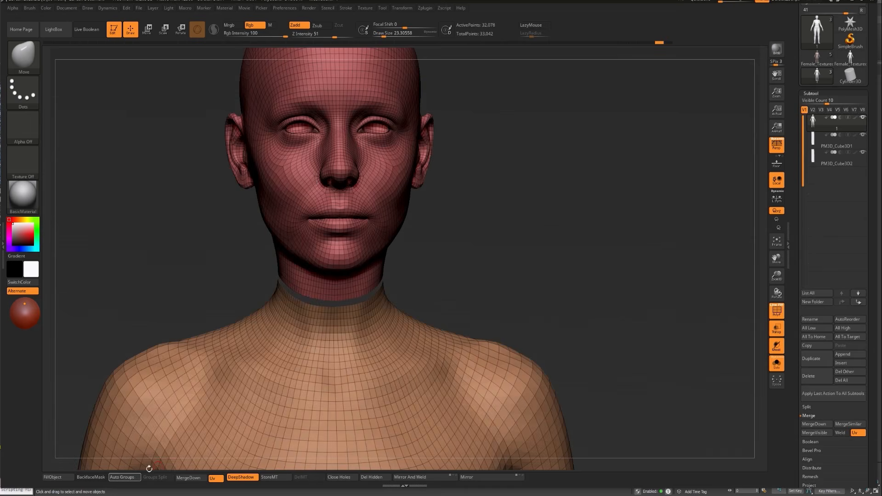
# Unhide the whole mesh and isolate the head polygroup
pyautogui.hotkey('ctrl', 'shift')
pyautogui.moveTo(467, 275)
pyautogui.mouseDown()
pyautogui.moveTo(477, 264)
pyautogui.moveTo(468, 291)
pyautogui.mouseUp()
pyautogui.keyDown('ctrl'); pyautogui.keyDown('shift'); pyautogui.click(477, 263); pyautogui.keyUp('shift'); pyautogui.keyUp('ctrl')
pyautogui.keyDown('ctrl'); pyautogui.keyDown('shift'); pyautogui.click(388, 246); pyautogui.keyUp('shift'); pyautogui.keyUp('ctrl')
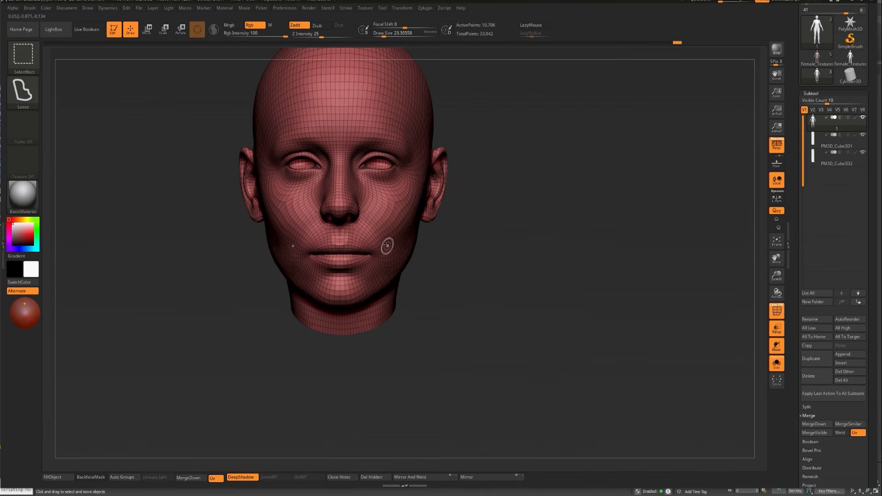
# Display the isolated head as a solid black silhouette using the Flat Color material, with the wireframe turned off
pyautogui.click(33, 197)
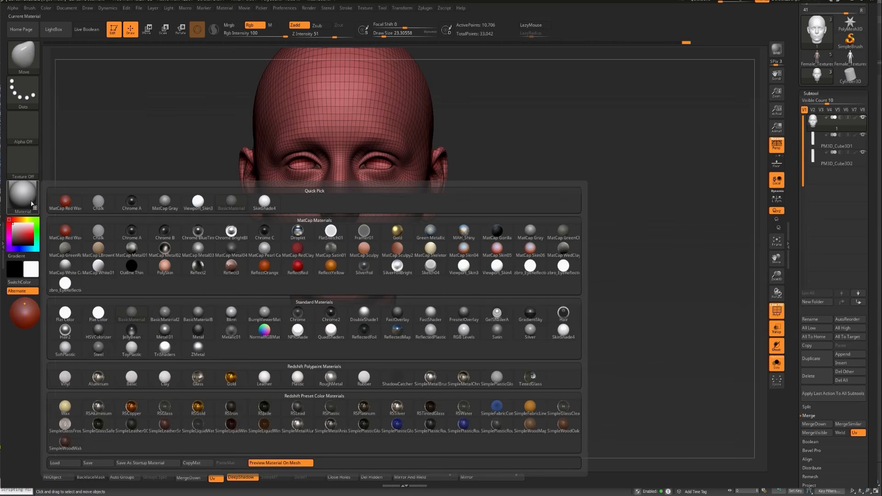
pyautogui.moveTo(74, 320)
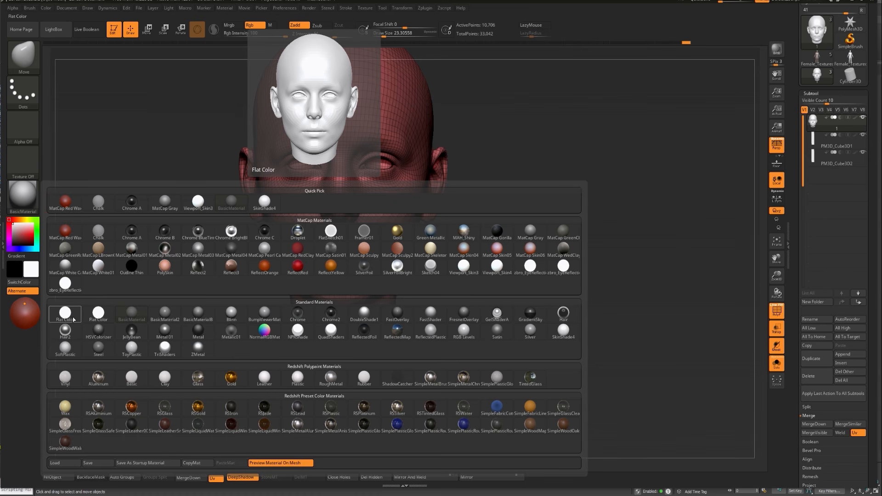
pyautogui.click(73, 321)
pyautogui.click(23, 195)
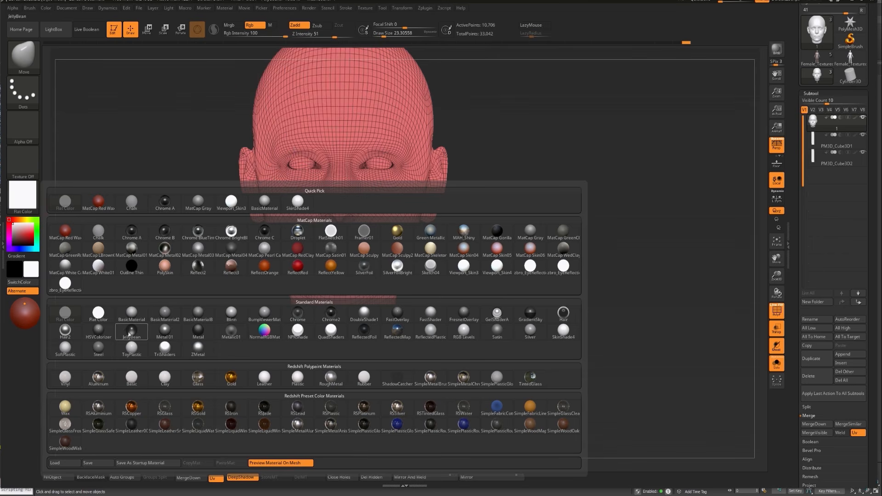
pyautogui.moveTo(97, 308)
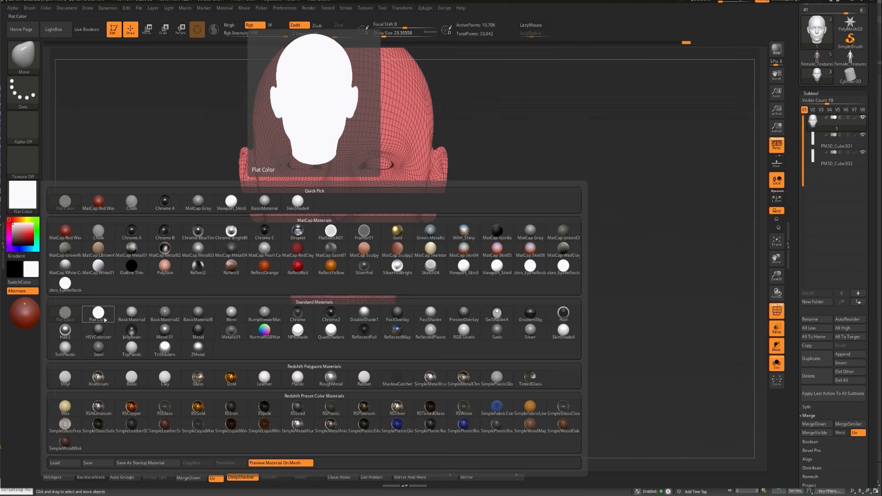
pyautogui.click(105, 318)
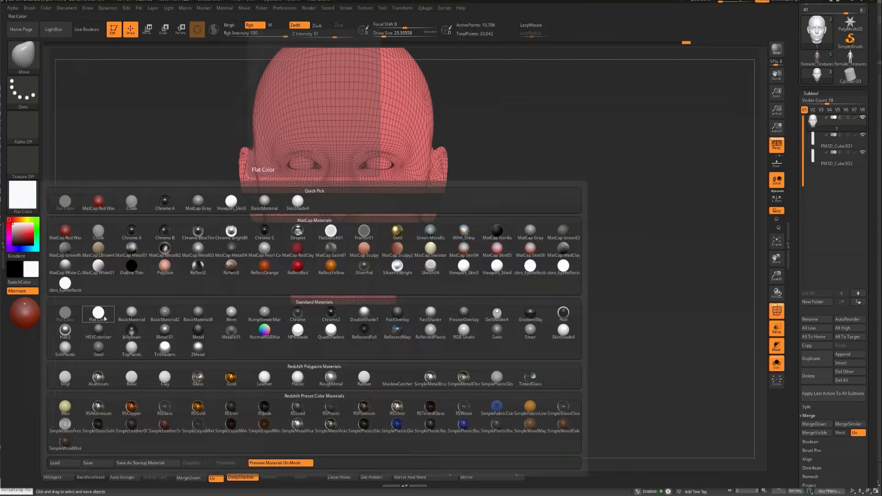
pyautogui.hotkey('shift', 'f')
pyautogui.moveTo(32, 227); pyautogui.dragTo(12, 244)
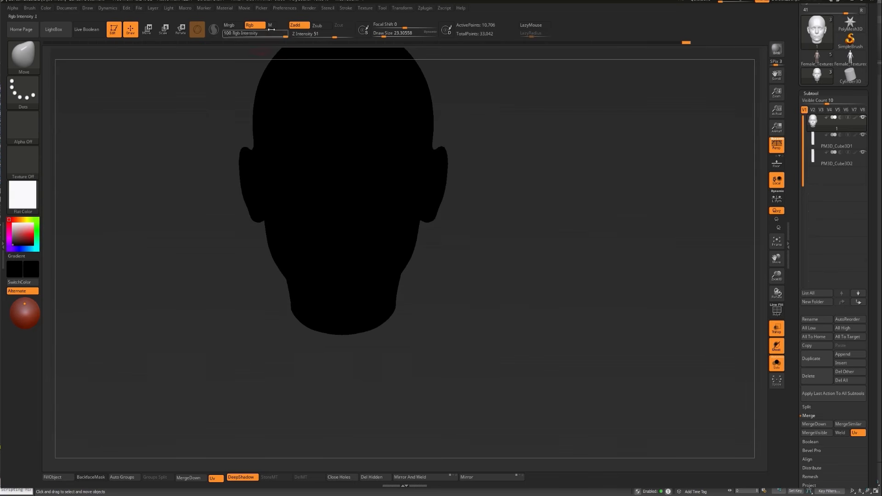
# Fill the isolated head with the black Flat Color material in Mrgb mode and unhide the rest of the body
pyautogui.click(230, 26)
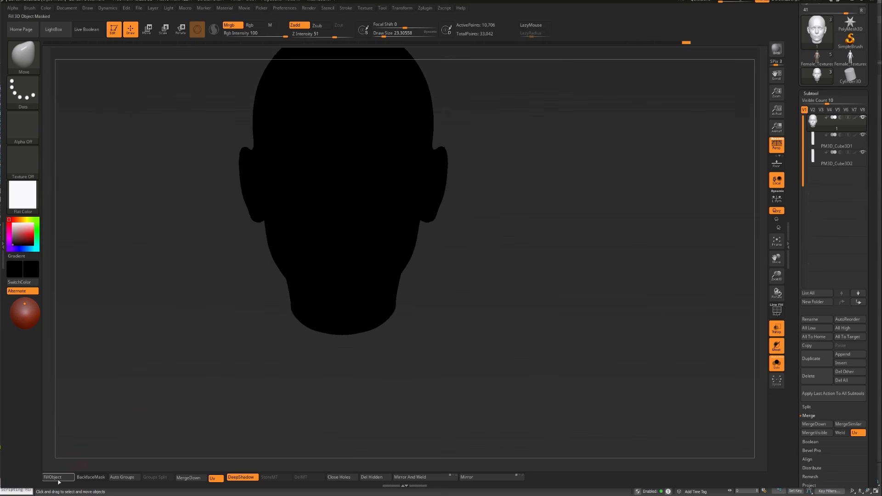
pyautogui.keyDown('ctrl'); pyautogui.keyDown('shift'); pyautogui.click(202, 335); pyautogui.keyUp('shift'); pyautogui.keyUp('ctrl')
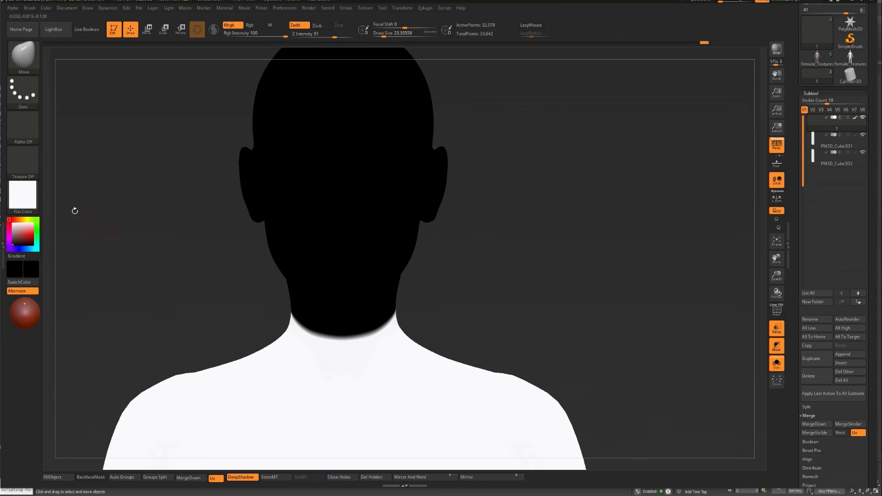
# Preview a skin MatCap on the body, and finish by assigning it the BasicMaterial
pyautogui.click(25, 195)
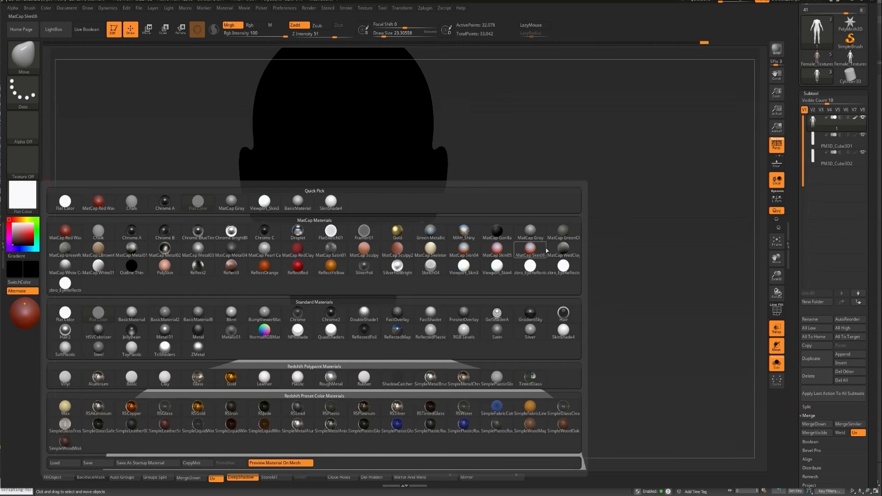
pyautogui.click(469, 270)
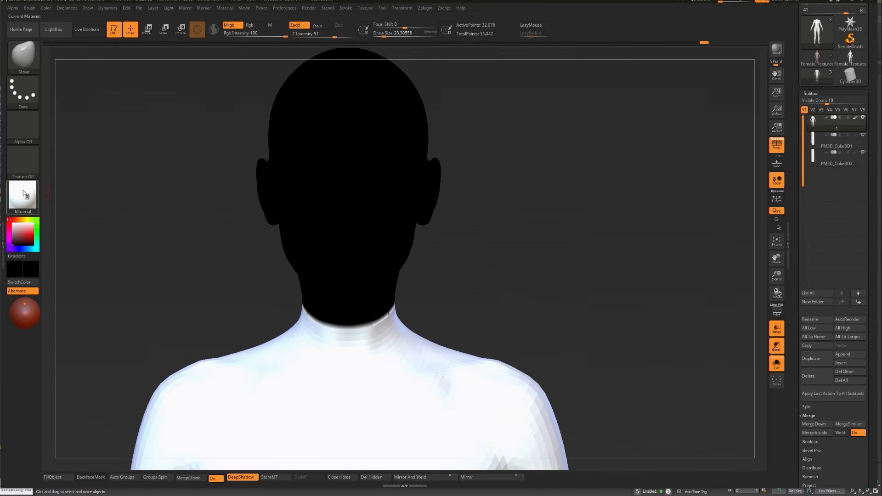
pyautogui.click(24, 195)
pyautogui.click(115, 315)
# Compare the body's proportions and silhouette with the steampunk leather coat and belts in the reference image
pyautogui.keyDown('alt'); pyautogui.moveTo(574, 312); pyautogui.dragTo(543, 222); pyautogui.keyUp('alt')
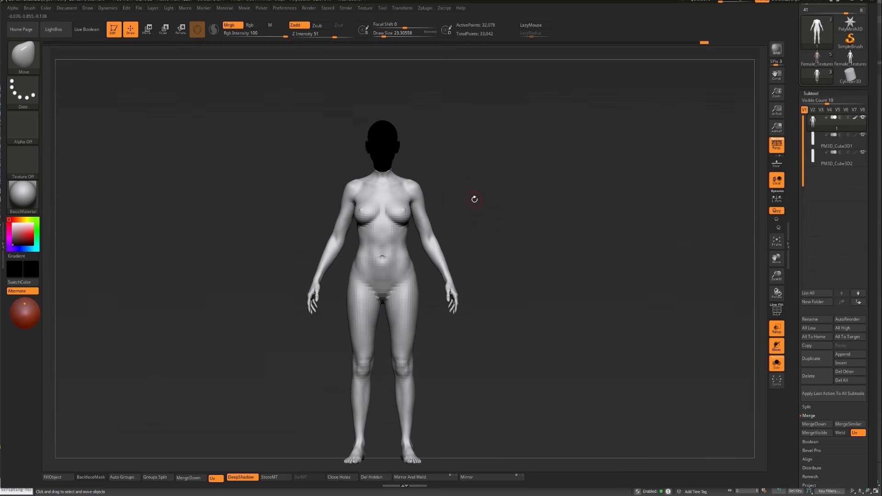
pyautogui.keyDown('alt'); pyautogui.moveTo(475, 199); pyautogui.dragTo(464, 178); pyautogui.keyUp('alt')
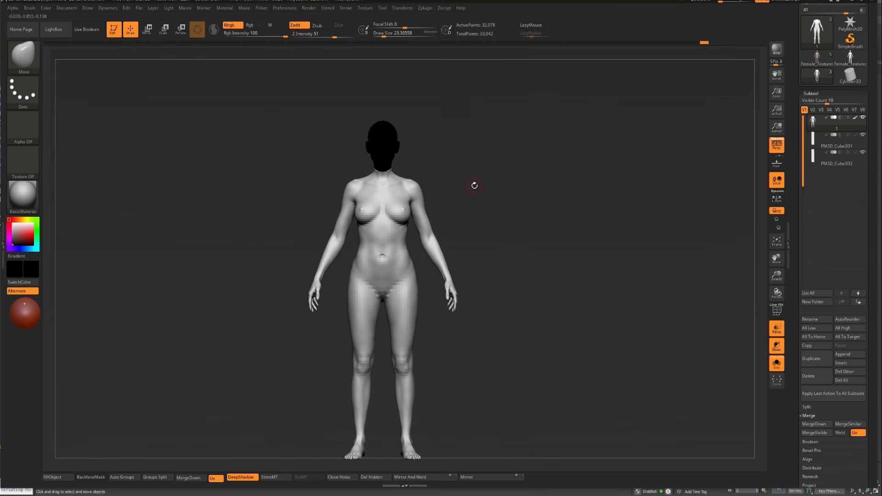
pyautogui.keyDown('alt'); pyautogui.moveTo(475, 185); pyautogui.dragTo(495, 184); pyautogui.keyUp('alt')
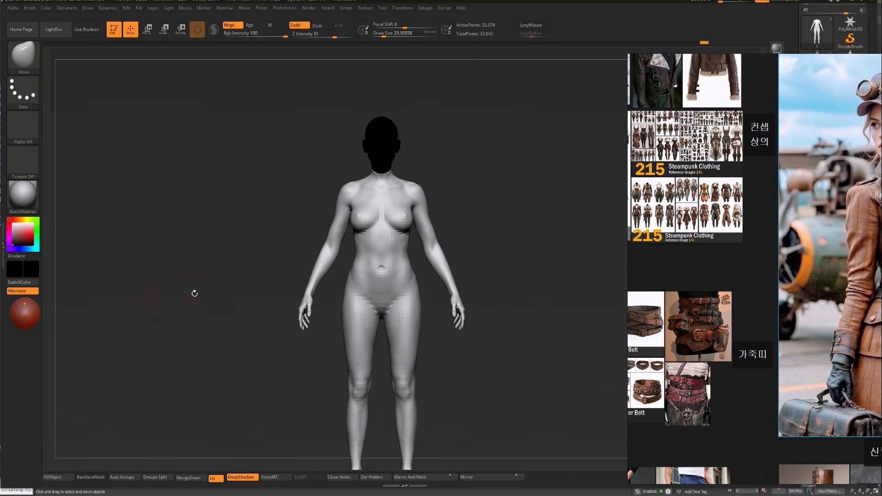
pyautogui.keyDown('alt'); pyautogui.moveTo(193, 292); pyautogui.dragTo(175, 283); pyautogui.keyUp('alt')
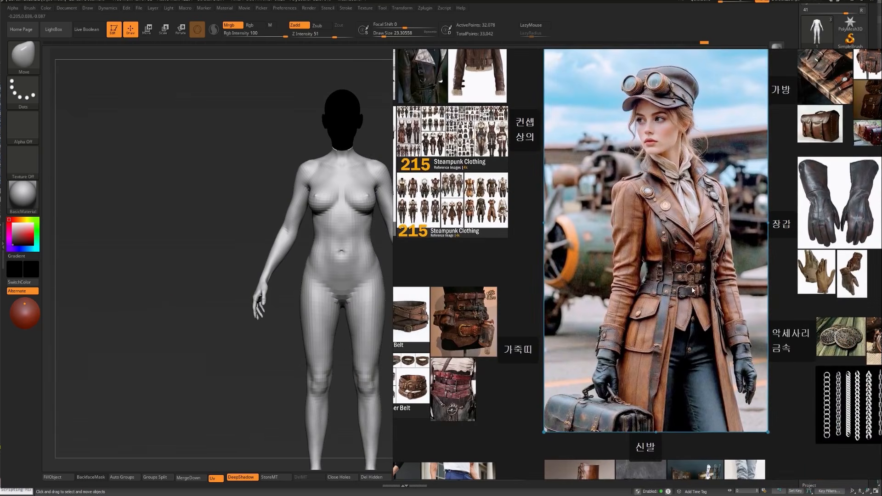
pyautogui.scroll(3, 673, 216)
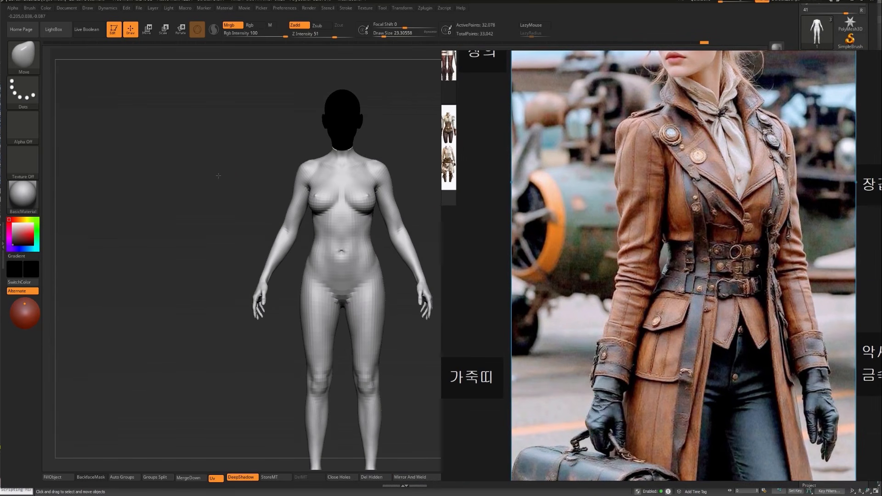
pyautogui.keyDown('alt'); pyautogui.moveTo(218, 175); pyautogui.dragTo(172, 192); pyautogui.keyUp('alt')
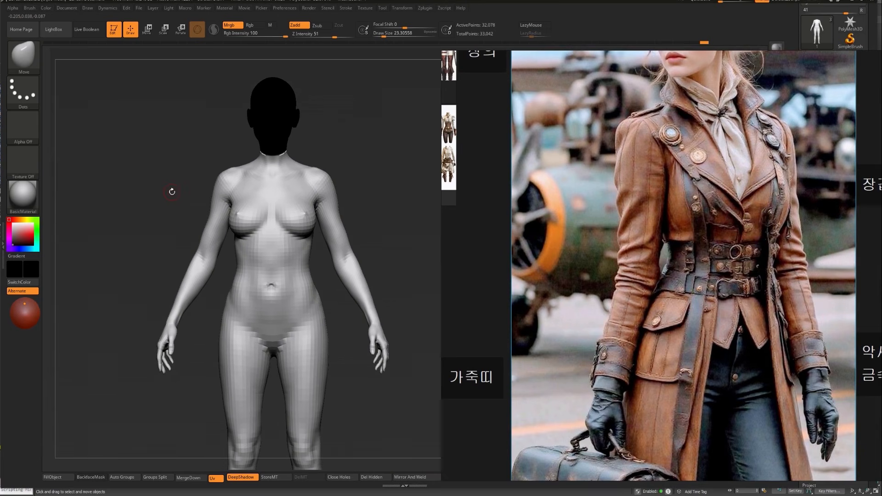
pyautogui.moveTo(622, 247); pyautogui.dragTo(881, 278, button='right')
pyautogui.moveTo(881, 140); pyautogui.dragTo(620, 141, button='right')
pyautogui.moveTo(582, 209); pyautogui.dragTo(518, 186, button='right')
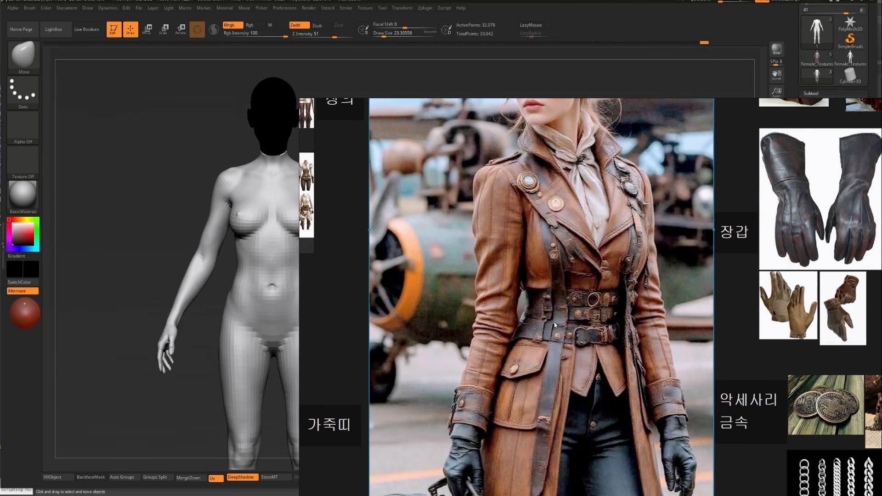
pyautogui.moveTo(543, 323); pyautogui.dragTo(881, 325, button='right')
pyautogui.keyDown('alt'); pyautogui.moveTo(469, 209); pyautogui.dragTo(484, 207); pyautogui.keyUp('alt')
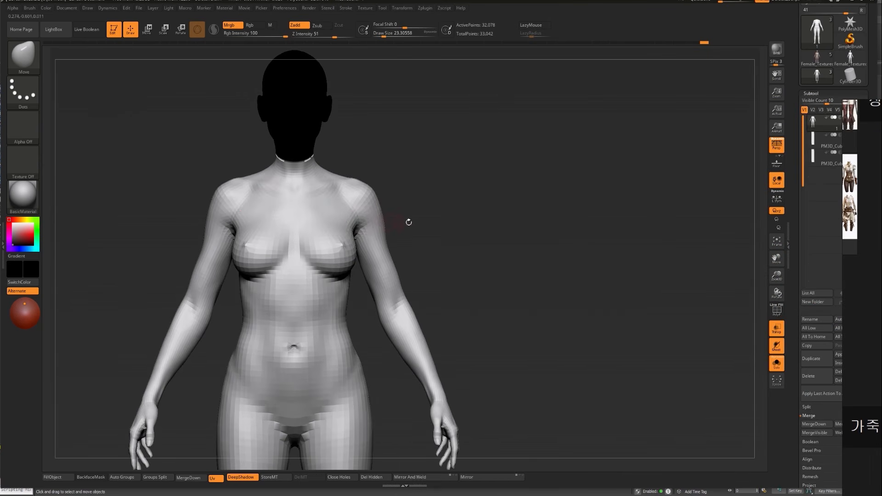
pyautogui.keyDown('alt'); pyautogui.moveTo(402, 222); pyautogui.dragTo(408, 200); pyautogui.keyUp('alt')
# Duplicate the body subtool with the whole mesh visible
pyautogui.moveTo(227, 142)
pyautogui.keyDown('ctrl'); pyautogui.keyDown('shift'); pyautogui.mouseDown()
pyautogui.moveTo(232, 198)
pyautogui.moveTo(269, 262)
pyautogui.mouseUp(); pyautogui.keyUp('shift'); pyautogui.keyUp('ctrl')
pyautogui.keyDown('ctrl'); pyautogui.keyDown('shift'); pyautogui.click(269, 263); pyautogui.keyUp('shift'); pyautogui.keyUp('ctrl')
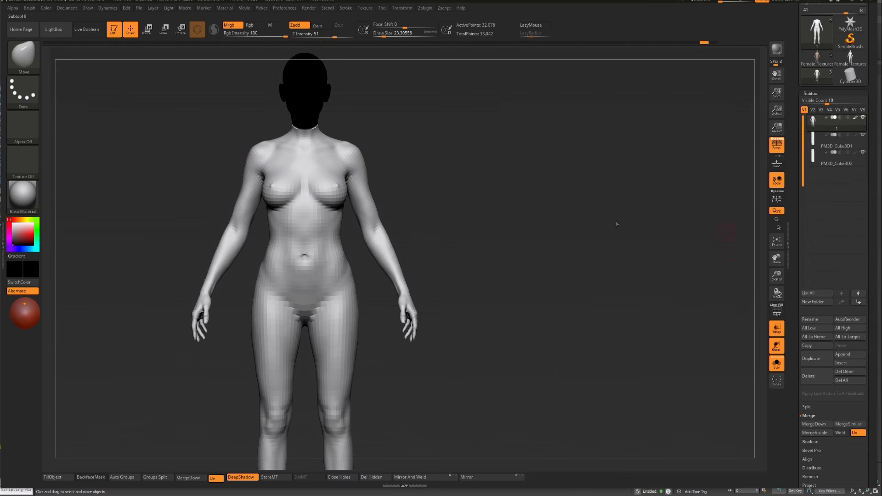
pyautogui.hotkey('ctrl', 'shift', 'd')
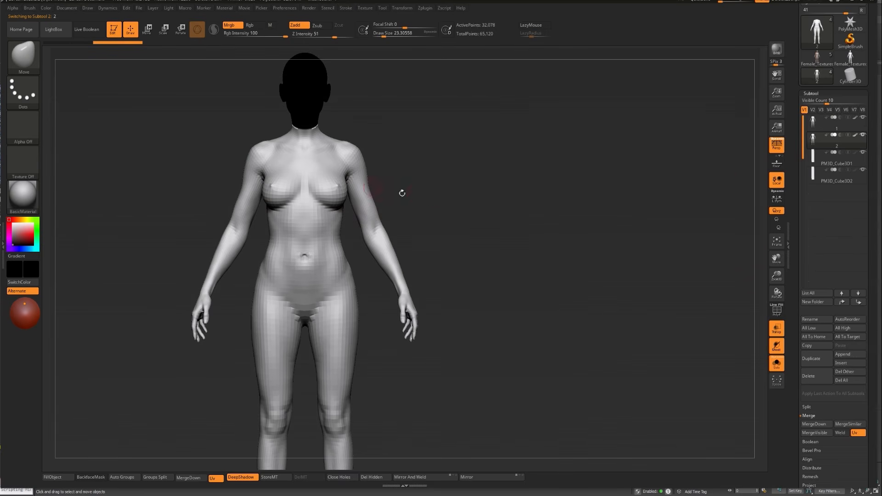
# Slightly inflate the duplicated body with the Inflate deformation
pyautogui.scroll(-10, 822, 257)
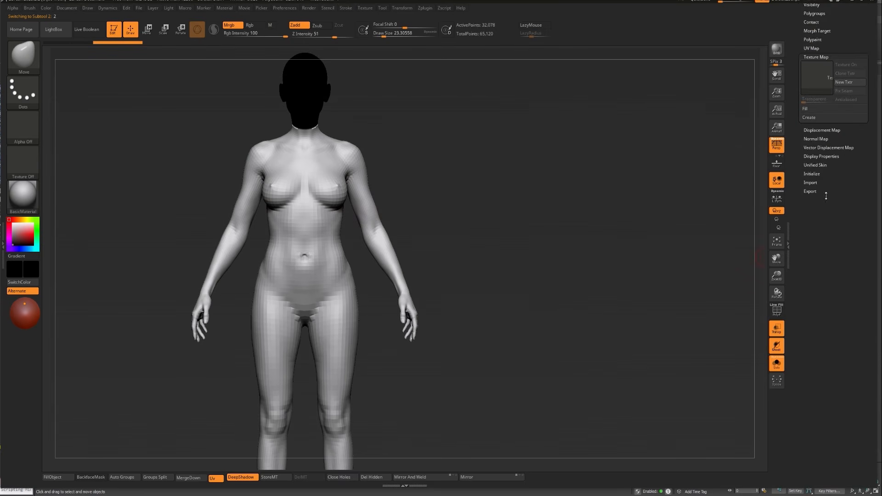
pyautogui.scroll(5, 822, 259)
pyautogui.press('shift')
pyautogui.click(818, 200)
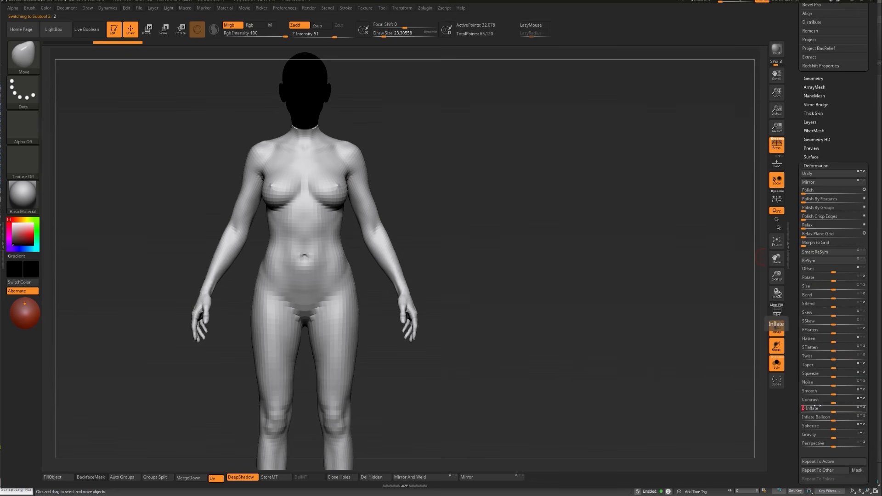
pyautogui.moveTo(818, 407); pyautogui.dragTo(835, 409)
pyautogui.hotkey('ctrl', 'z')
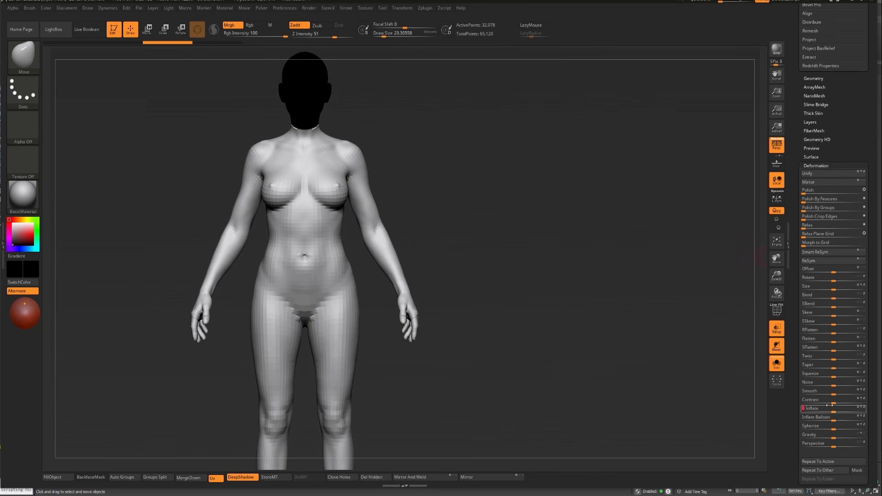
# Isolate the body polygroup of the duplicate and delete its hidden head
pyautogui.scroll(10, 875, 115)
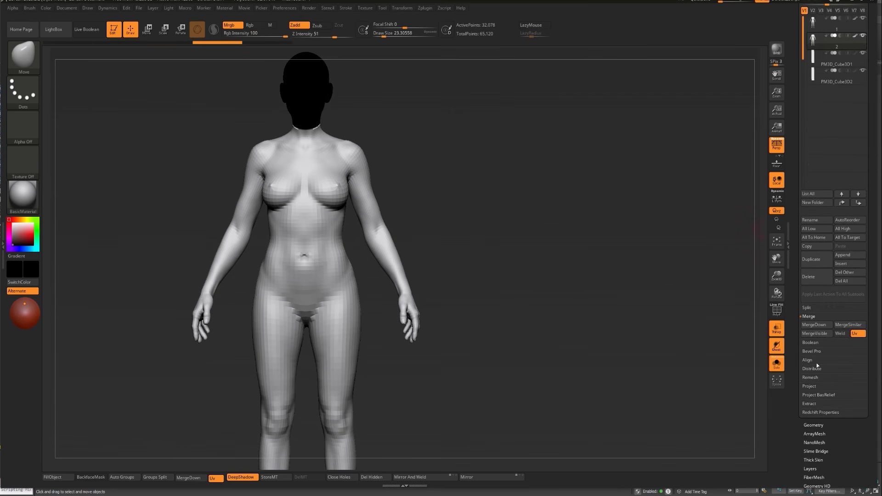
pyautogui.scroll(-3, 850, 406)
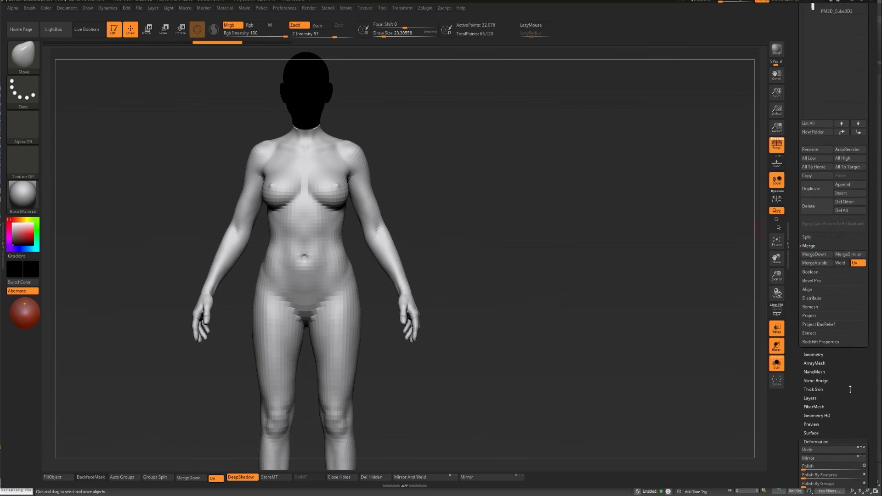
pyautogui.hotkey('shift', 'f')
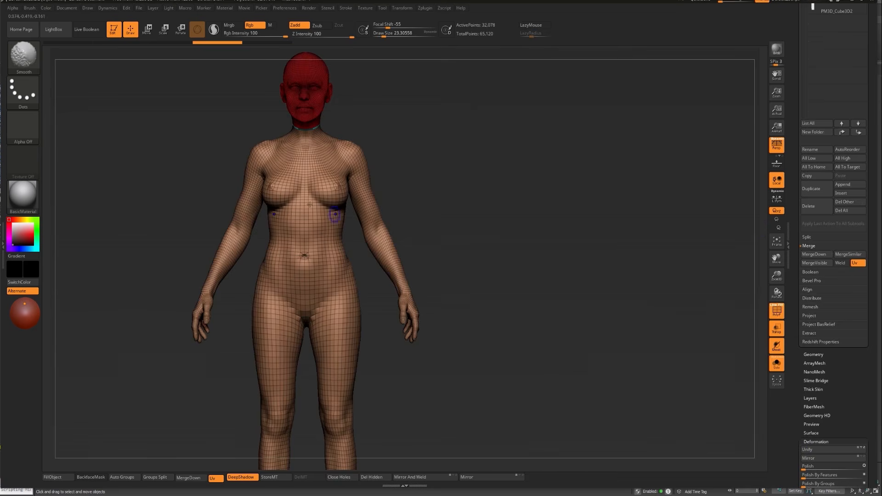
pyautogui.hotkey('shift', 'f')
pyautogui.keyDown('ctrl'); pyautogui.keyDown('shift'); pyautogui.click(335, 162); pyautogui.keyUp('shift'); pyautogui.keyUp('ctrl')
pyautogui.hotkey('ctrl', 'z')
pyautogui.keyDown('ctrl'); pyautogui.keyDown('shift'); pyautogui.click(348, 154); pyautogui.keyUp('shift'); pyautogui.keyUp('ctrl')
pyautogui.hotkey('ctrl', 'z')
pyautogui.keyDown('ctrl'); pyautogui.keyDown('shift'); pyautogui.click(353, 156); pyautogui.keyUp('shift'); pyautogui.keyUp('ctrl')
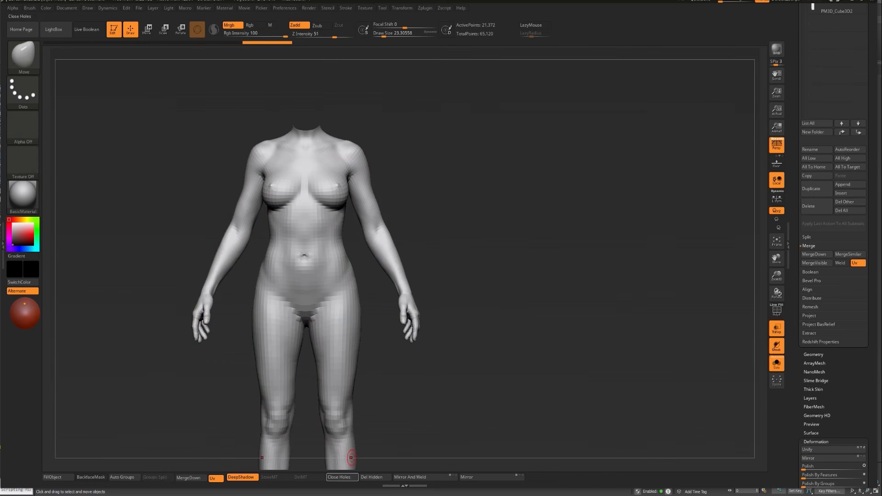
pyautogui.click(376, 477)
# Hide the hands, hips and legs of the duplicate and delete them, keeping the torso and arms down to the forearms
pyautogui.keyDown('alt'); pyautogui.moveTo(467, 239); pyautogui.dragTo(490, 184); pyautogui.keyUp('alt')
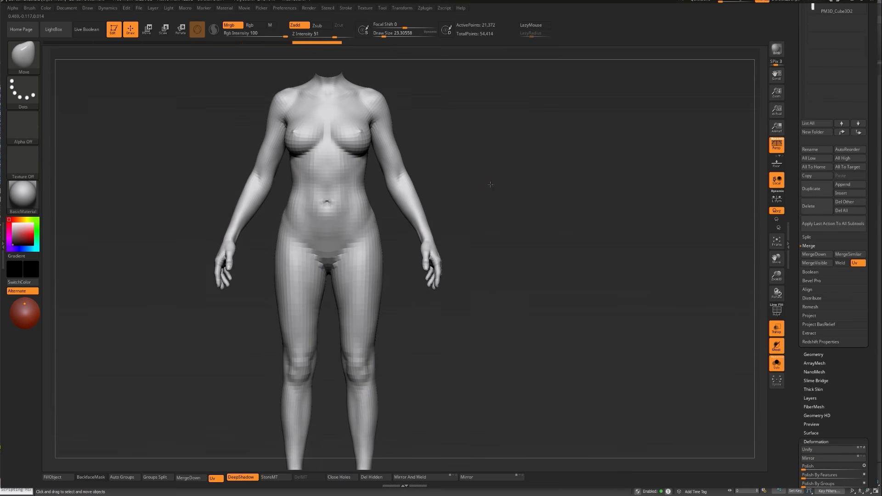
pyautogui.moveTo(464, 222)
pyautogui.keyDown('ctrl'); pyautogui.keyDown('alt'); pyautogui.keyDown('shift'); pyautogui.mouseDown()
pyautogui.moveTo(400, 228)
pyautogui.moveTo(490, 306)
pyautogui.mouseUp(); pyautogui.keyUp('shift'); pyautogui.keyUp('alt'); pyautogui.keyUp('ctrl')
pyautogui.moveTo(434, 315)
pyautogui.keyDown('alt'); pyautogui.mouseDown()
pyautogui.moveTo(465, 281)
pyautogui.moveTo(446, 264)
pyautogui.mouseUp(); pyautogui.keyUp('alt')
pyautogui.moveTo(420, 172)
pyautogui.keyDown('ctrl'); pyautogui.keyDown('alt'); pyautogui.keyDown('shift'); pyautogui.mouseDown()
pyautogui.moveTo(410, 168)
pyautogui.moveTo(372, 366)
pyautogui.moveTo(519, 365)
pyautogui.mouseUp(); pyautogui.keyUp('shift'); pyautogui.keyUp('alt'); pyautogui.keyUp('ctrl')
pyautogui.keyDown('alt'); pyautogui.moveTo(456, 250); pyautogui.dragTo(444, 395); pyautogui.keyUp('alt')
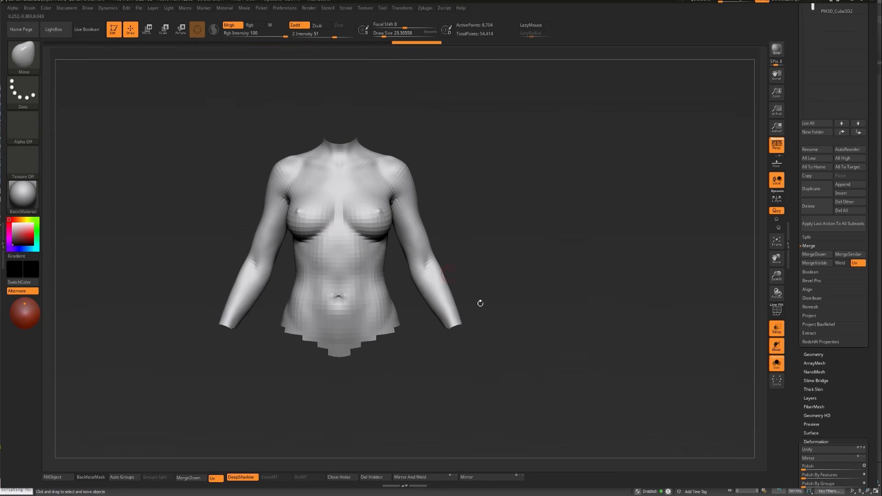
pyautogui.click(387, 479)
# Open the Geometry settings for the trimmed torso subtool
pyautogui.moveTo(825, 363); pyautogui.dragTo(820, 286)
pyautogui.press('shift')
pyautogui.click(814, 277)
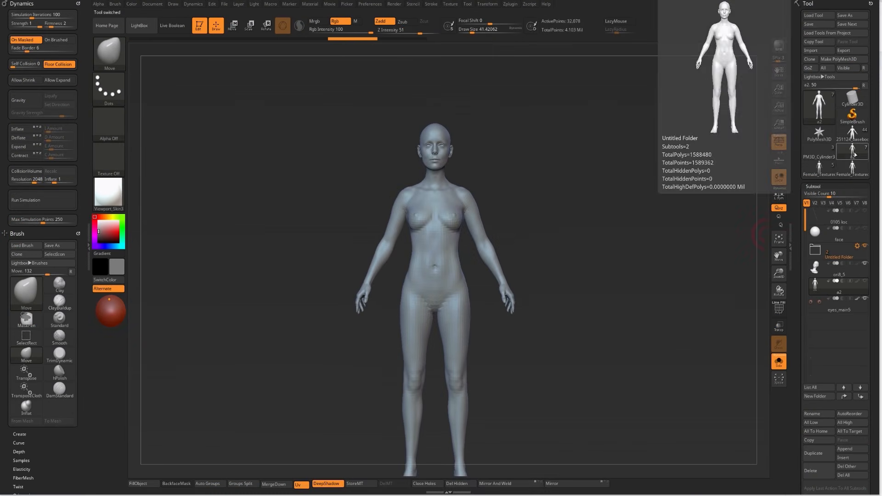
# Place the a2 figure and the Female_Textured1 model side by side on the canvas, with perspective turned off
pyautogui.keyDown('alt'); pyautogui.moveTo(535, 244); pyautogui.dragTo(393, 190); pyautogui.keyUp('alt')
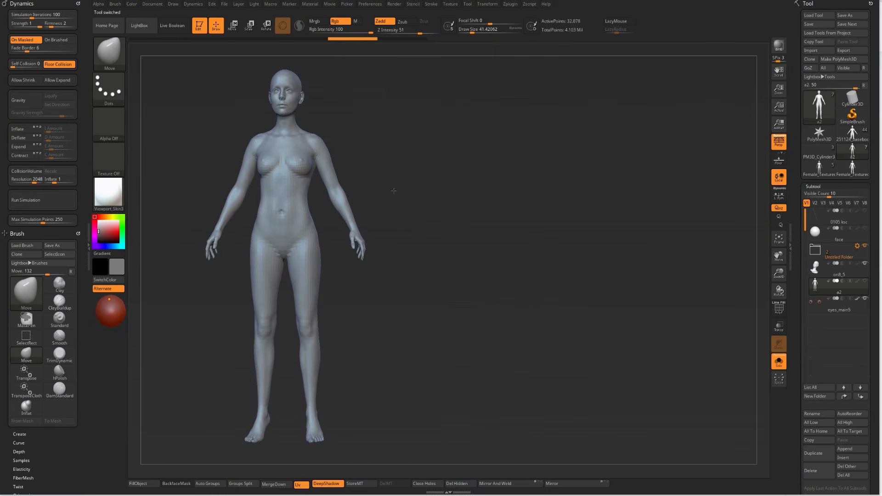
pyautogui.click(851, 168)
pyautogui.keyDown('alt'); pyautogui.moveTo(534, 258); pyautogui.dragTo(698, 265); pyautogui.keyUp('alt')
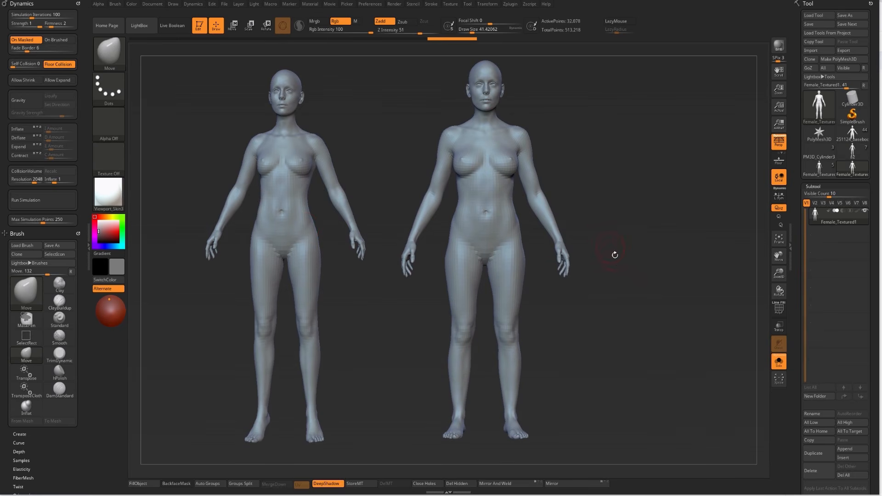
pyautogui.press('p')
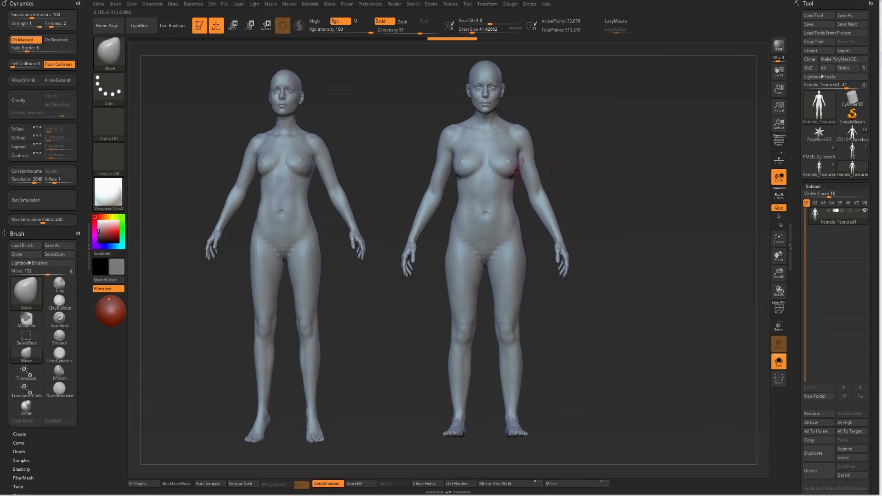
pyautogui.moveTo(587, 173); pyautogui.dragTo(532, 156)
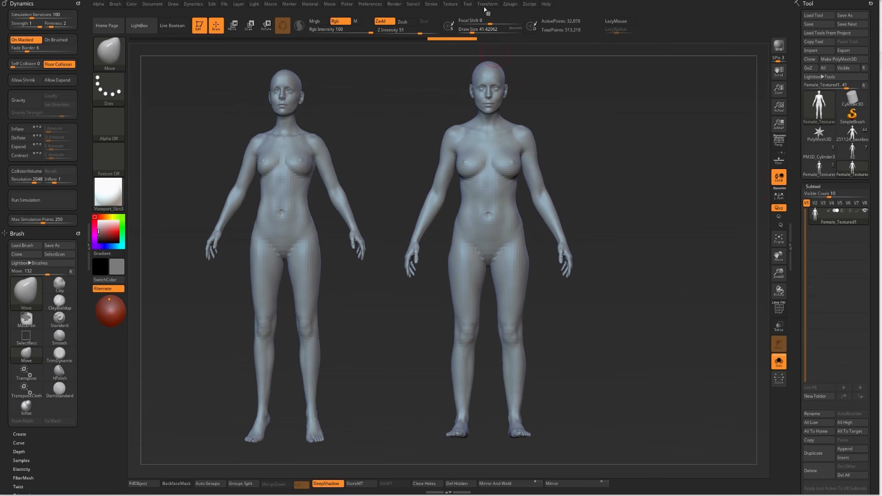
# Center the Female_Textured1 mesh on its symmetry axis using the transform gizmo
pyautogui.click(486, 5)
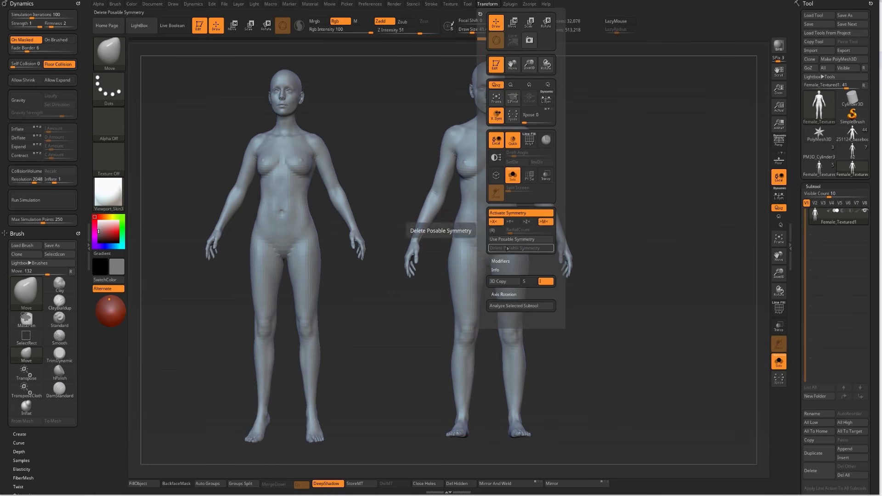
pyautogui.press('w')
pyautogui.click(451, 97)
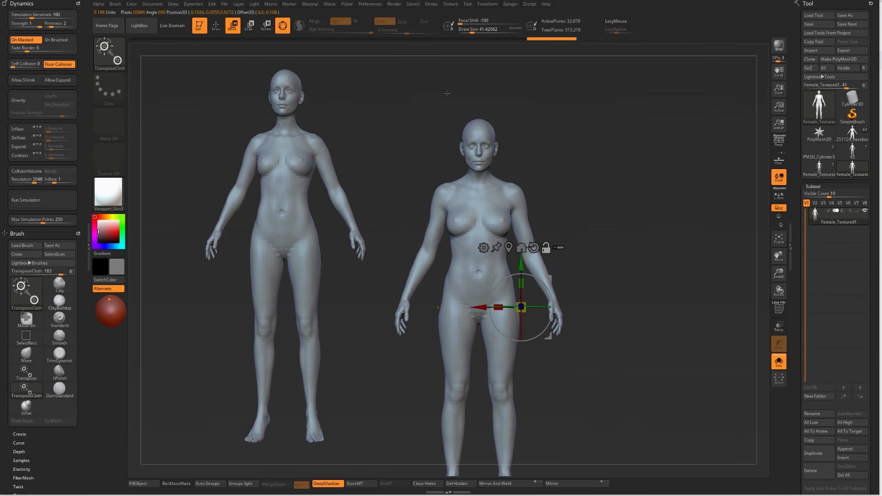
pyautogui.hotkey('ctrl', 'z')
pyautogui.hotkey('ctrl', 'z')
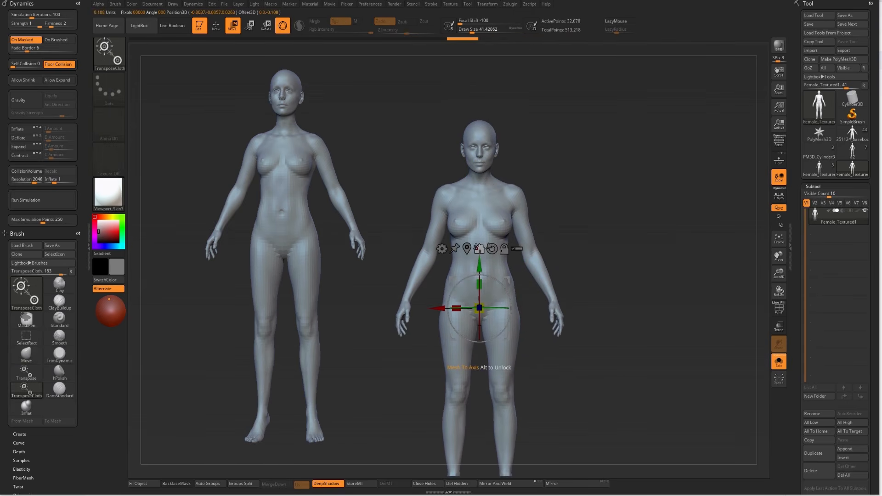
pyautogui.hotkey('ctrl', 'shift', 'z')
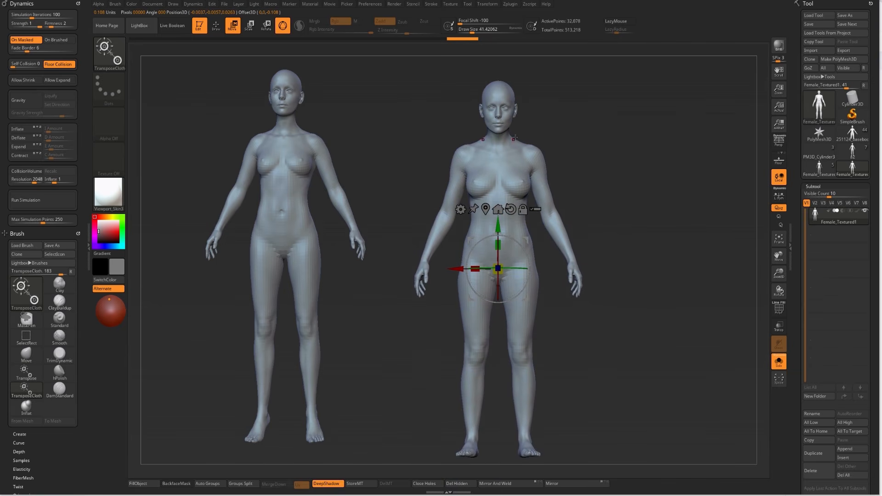
# Return to the Move brush and enlarge its draw size to about 445 for reshaping Female_Textured1
pyautogui.press('q')
pyautogui.moveTo(582, 170); pyautogui.dragTo(593, 155)
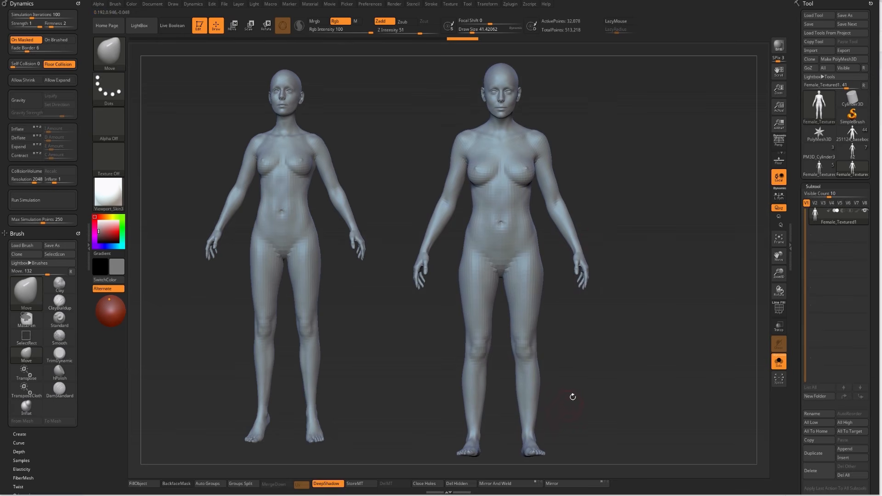
pyautogui.moveTo(577, 384); pyautogui.dragTo(572, 369)
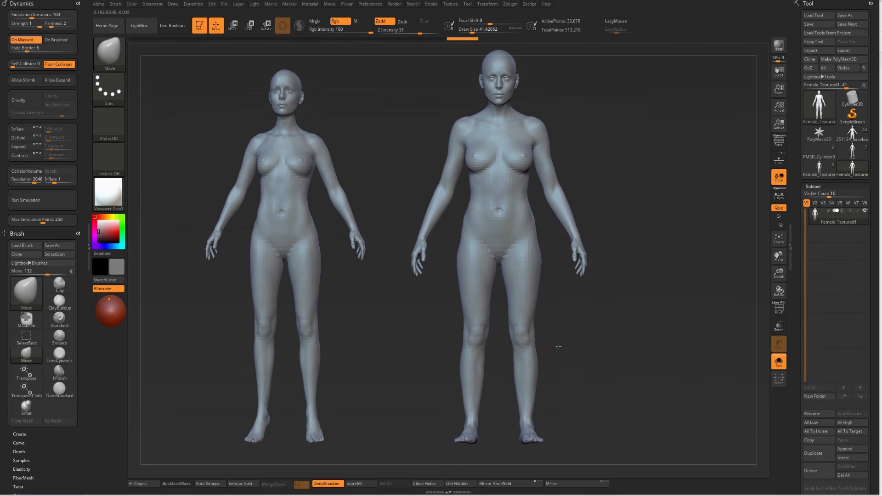
pyautogui.press('s')
pyautogui.moveTo(556, 354); pyautogui.dragTo(585, 354)
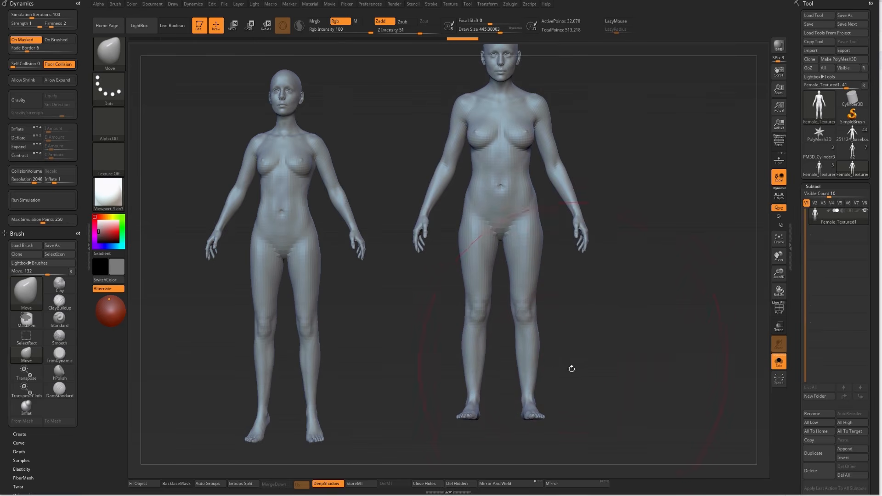
# Mask both legs of the Female_Textured1 body with a lasso stroke and invert the mask to protect the upper body
pyautogui.press('ctrl')
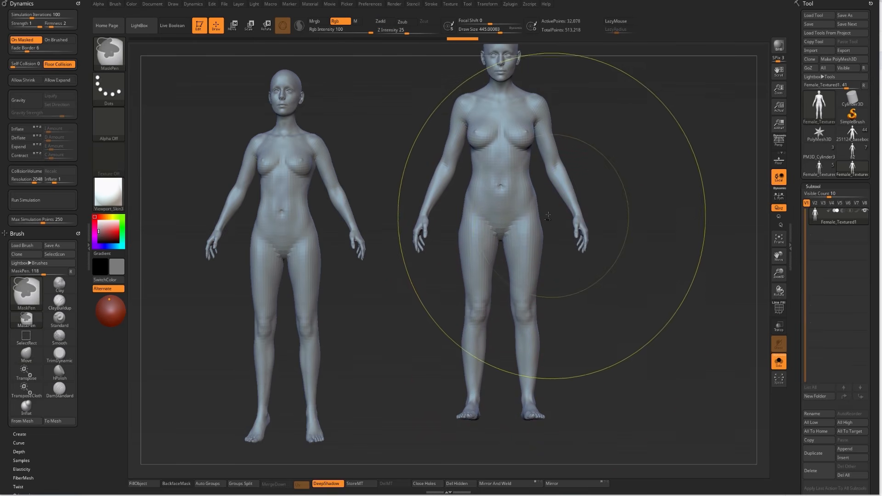
pyautogui.click(108, 90)
pyautogui.click(217, 111)
pyautogui.moveTo(544, 207)
pyautogui.keyDown('ctrl'); pyautogui.mouseDown()
pyautogui.moveTo(535, 204)
pyautogui.moveTo(504, 235)
pyautogui.moveTo(500, 307)
pyautogui.moveTo(546, 455)
pyautogui.mouseUp(); pyautogui.keyUp('ctrl')
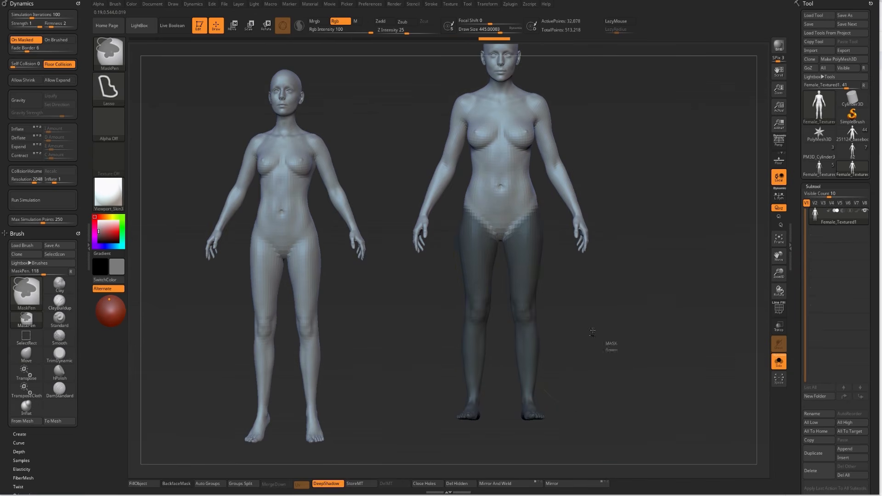
pyautogui.keyDown('ctrl'); pyautogui.click(584, 299); pyautogui.keyUp('ctrl')
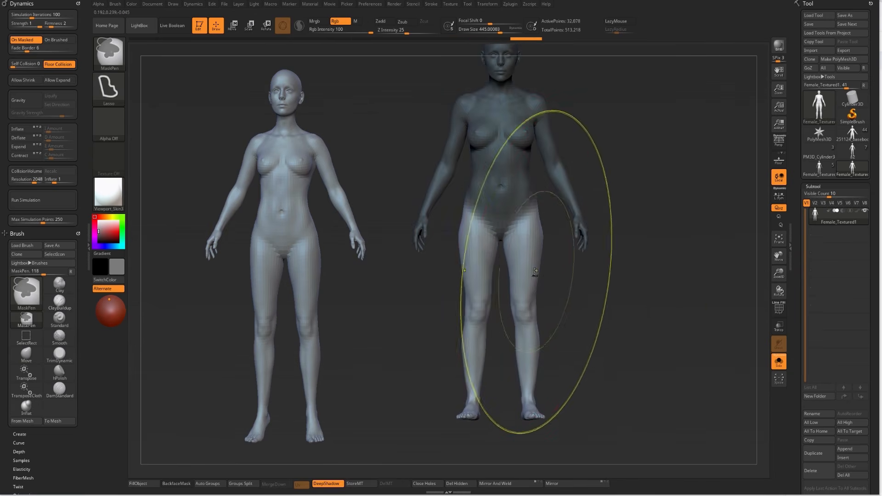
# Lengthen the unmasked legs with a transpose line from hip to below the foot, clear the mask and return to drawing
pyautogui.press('w')
pyautogui.press('y')
pyautogui.moveTo(528, 208); pyautogui.dragTo(536, 434)
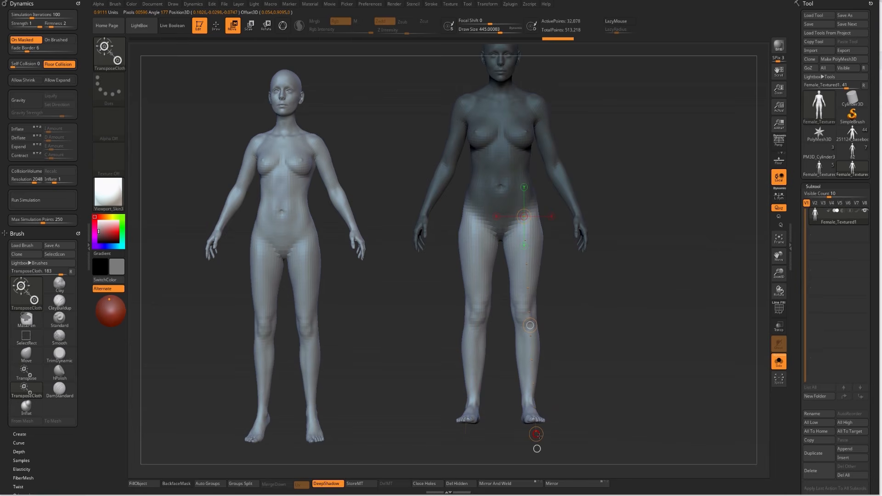
pyautogui.moveTo(536, 434); pyautogui.dragTo(536, 435)
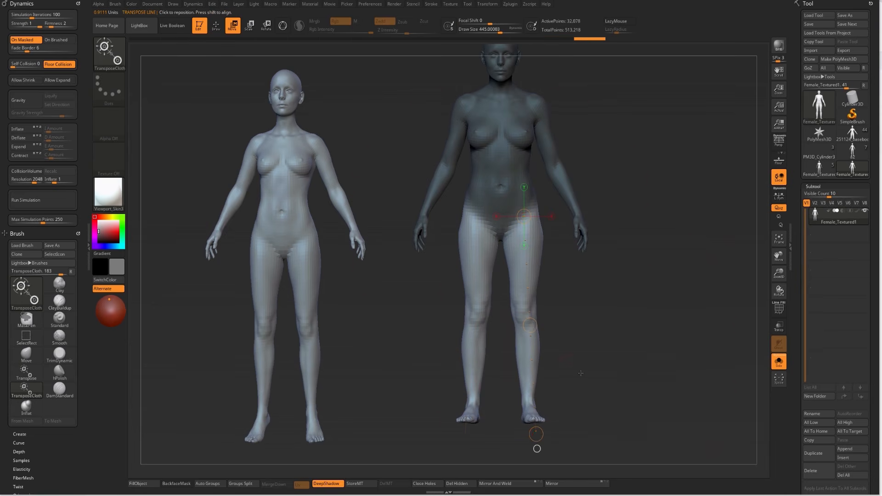
pyautogui.press('q')
pyautogui.moveTo(582, 353)
pyautogui.keyDown('ctrl'); pyautogui.mouseDown()
pyautogui.moveTo(590, 363)
pyautogui.moveTo(578, 358)
pyautogui.mouseUp(); pyautogui.keyUp('ctrl')
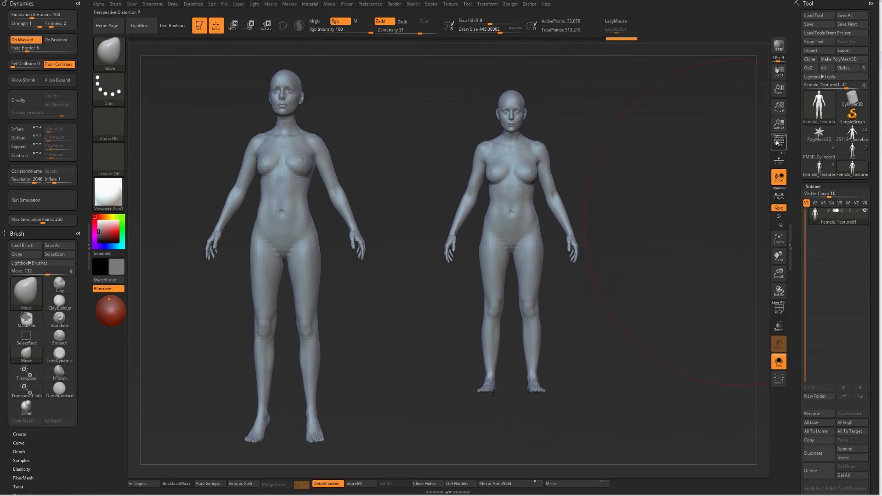
# Turn perspective on and adjust the figure's proportions with the Move brush at a draw size of about 83
pyautogui.press('p')
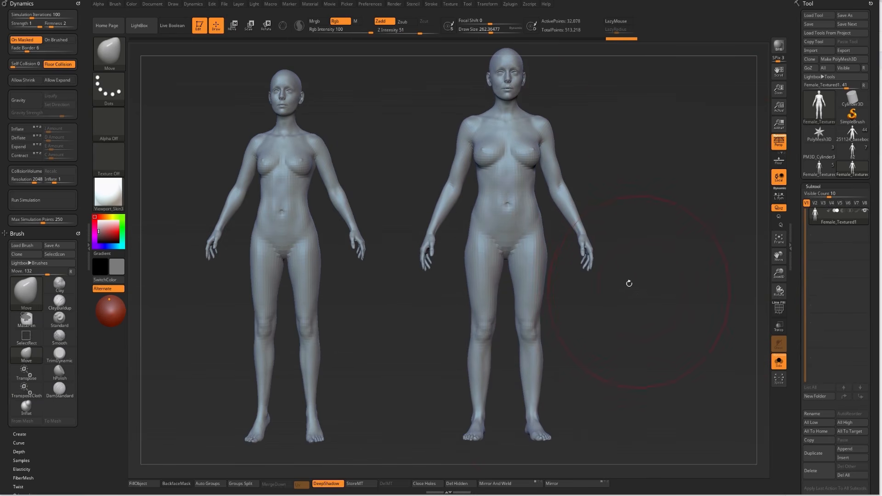
pyautogui.press('s')
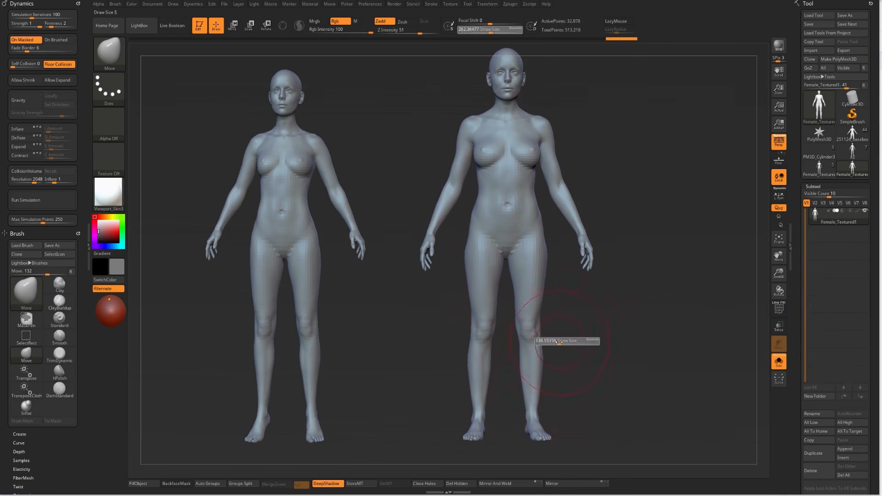
pyautogui.press('s')
pyautogui.click(589, 331)
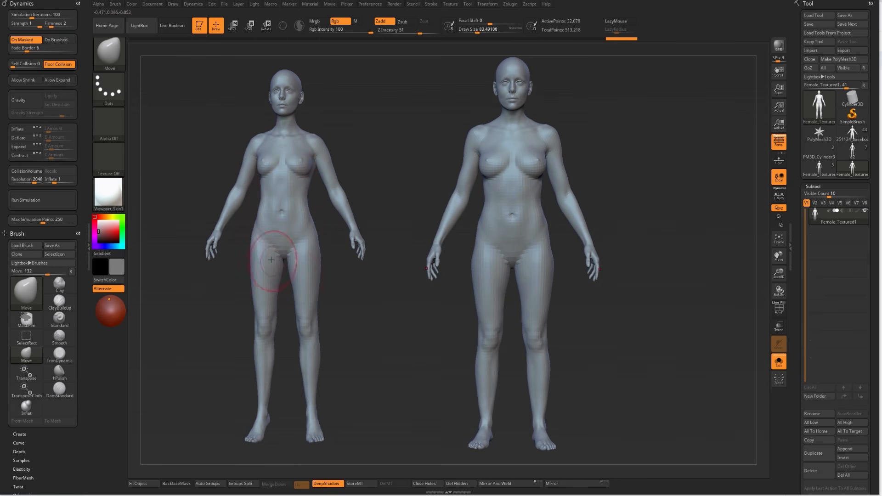
# Switch to the reference board and examine the costumed warrior woman's proportions and layered outfit
pyautogui.hotkey('alt', 'Tab')
pyautogui.moveTo(382, 234); pyautogui.dragTo(386, 227, button='middle')
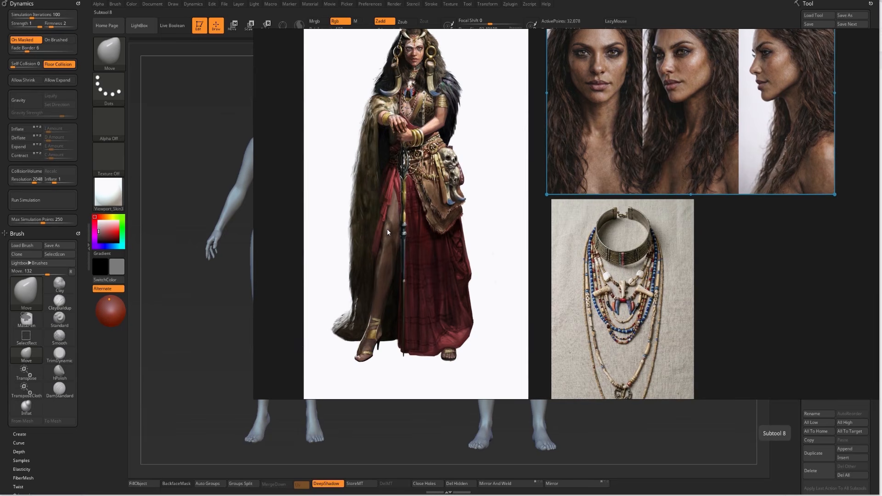
pyautogui.moveTo(387, 228); pyautogui.dragTo(384, 274, button='middle')
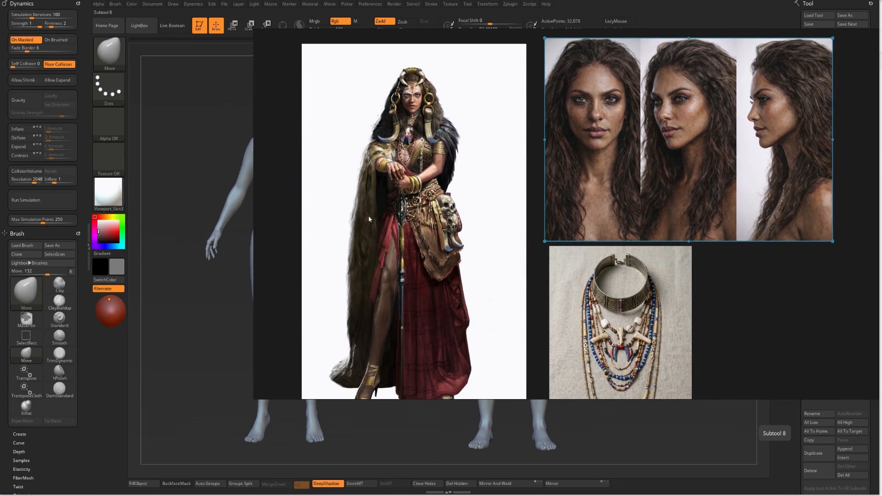
pyautogui.scroll(5, 407, 145)
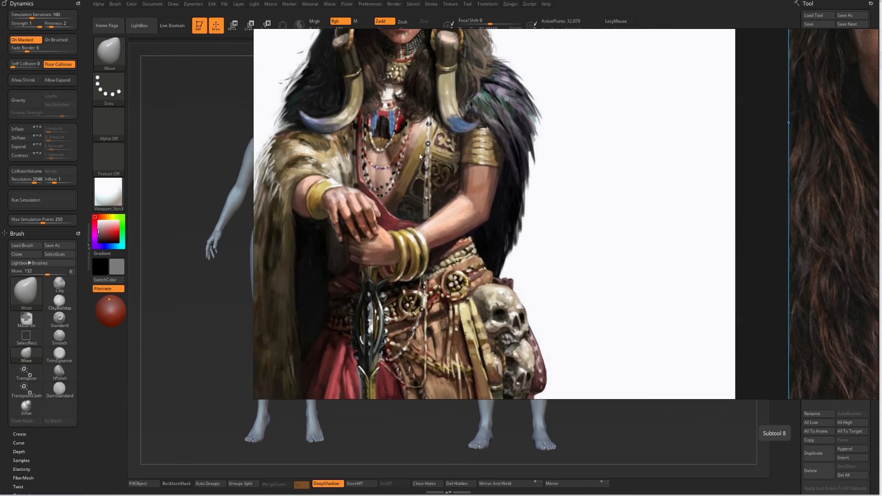
pyautogui.scroll(-6, 399, 226)
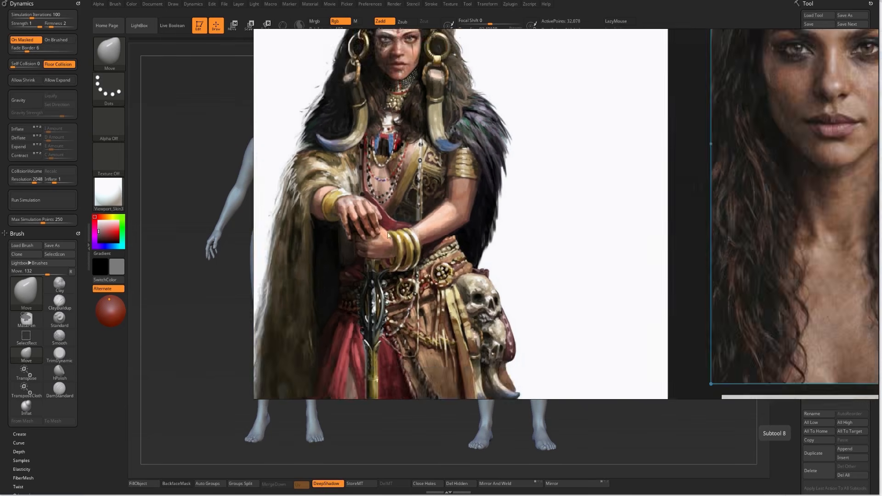
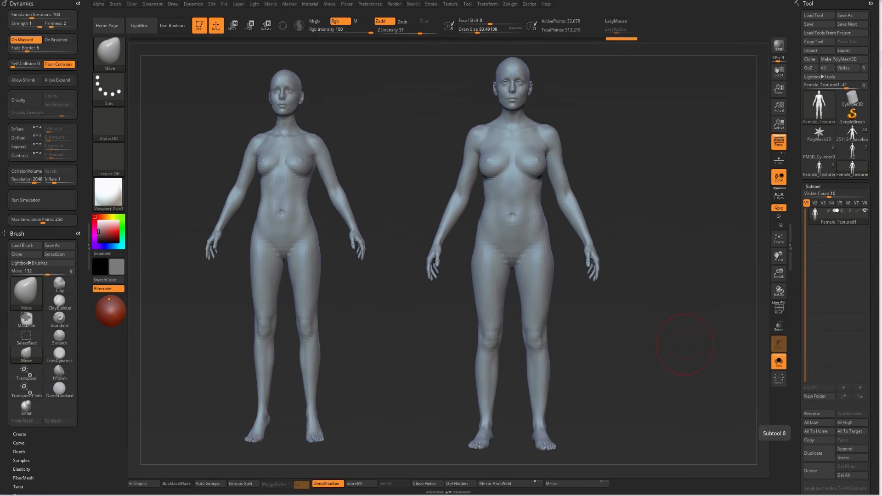
# Clear the finished figure's snapshot from the canvas, keeping only the editable Female_Textured1 body
pyautogui.hotkey('ctrl', 'n')
pyautogui.moveTo(670, 303)
pyautogui.keyDown('alt'); pyautogui.mouseDown()
pyautogui.moveTo(606, 303)
pyautogui.moveTo(606, 290)
pyautogui.mouseUp(); pyautogui.keyUp('alt')
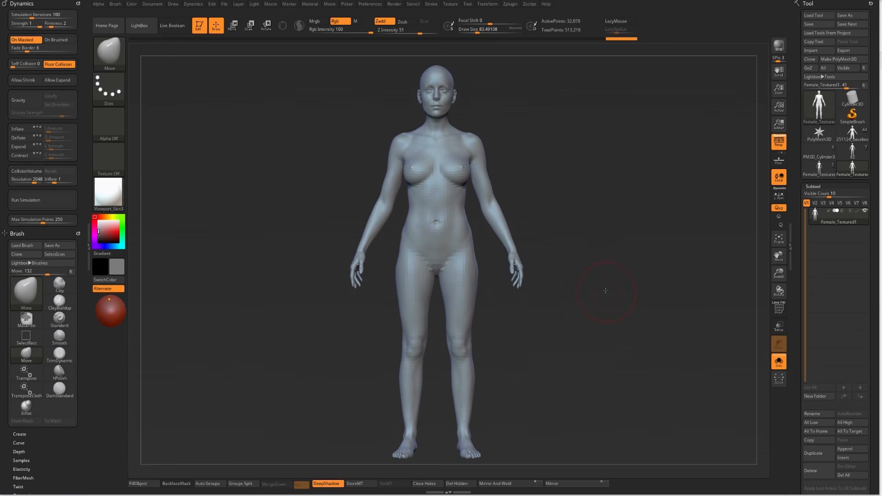
pyautogui.moveTo(590, 263)
pyautogui.mouseDown()
pyautogui.moveTo(653, 261)
pyautogui.moveTo(585, 260)
pyautogui.mouseUp()
pyautogui.moveTo(529, 188)
pyautogui.mouseDown()
pyautogui.moveTo(544, 173)
pyautogui.moveTo(526, 162)
pyautogui.mouseUp()
# Reshape the shoulders and the sides of the torso with the Move brush at a draw size of about 124
pyautogui.press('s')
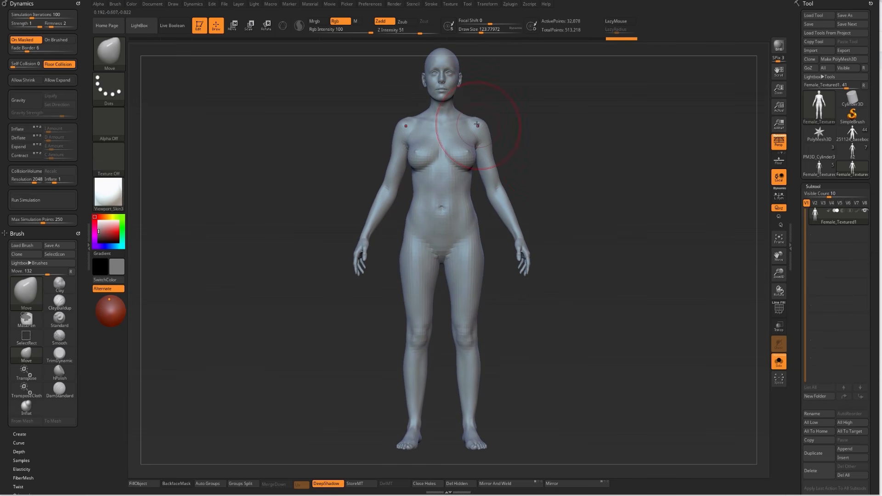
pyautogui.keyDown('alt'); pyautogui.moveTo(568, 141); pyautogui.dragTo(566, 157); pyautogui.keyUp('alt')
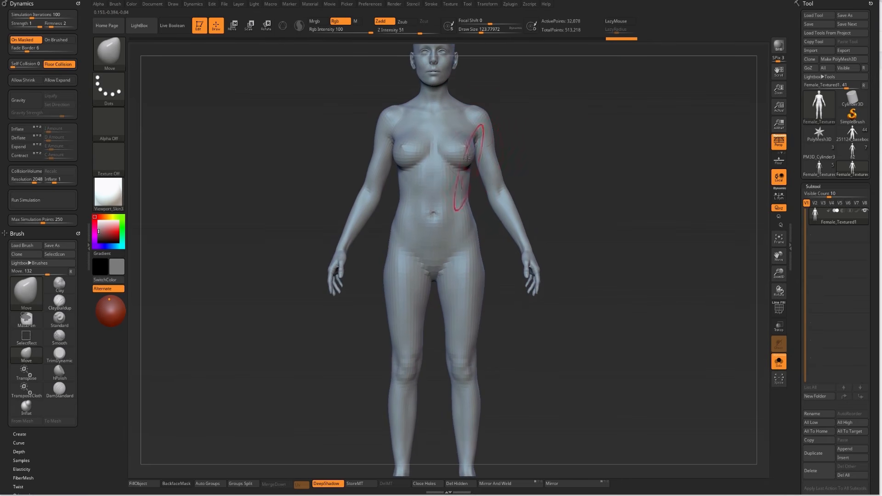
pyautogui.keyDown('alt'); pyautogui.moveTo(558, 158); pyautogui.dragTo(558, 216); pyautogui.keyUp('alt')
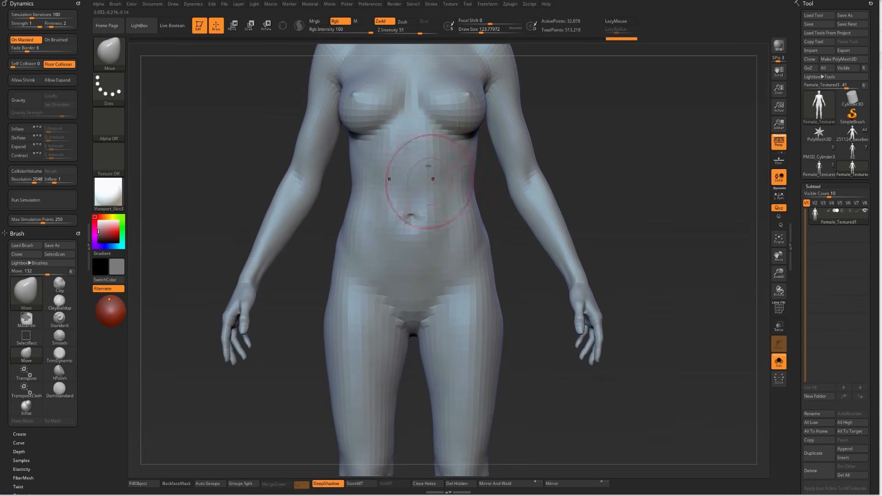
# Mask the upper back between the arms with a lasso stroke and clear that mask
pyautogui.moveTo(605, 122)
pyautogui.keyDown('alt'); pyautogui.mouseDown()
pyautogui.moveTo(609, 230)
pyautogui.moveTo(440, 234)
pyautogui.moveTo(583, 202)
pyautogui.moveTo(453, 118)
pyautogui.moveTo(457, 154)
pyautogui.mouseUp(); pyautogui.keyUp('alt')
pyautogui.press('ctrl')
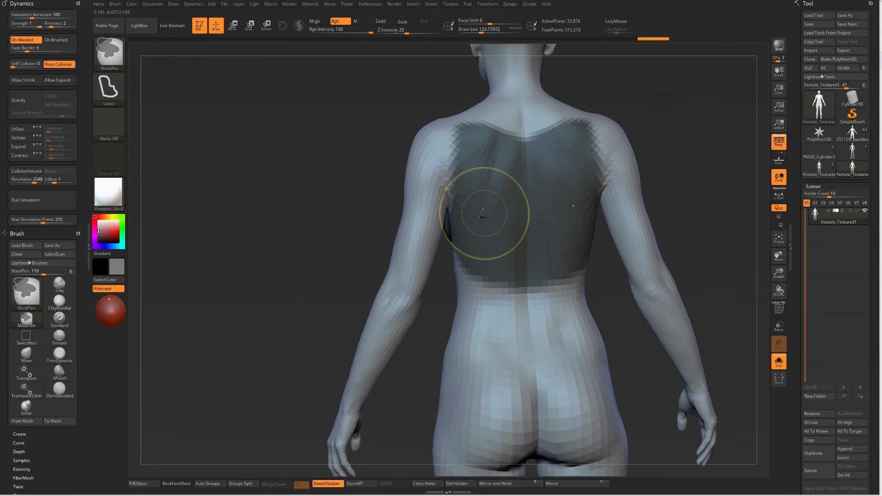
pyautogui.keyDown('ctrl'); pyautogui.moveTo(305, 205); pyautogui.dragTo(305, 222); pyautogui.keyUp('ctrl')
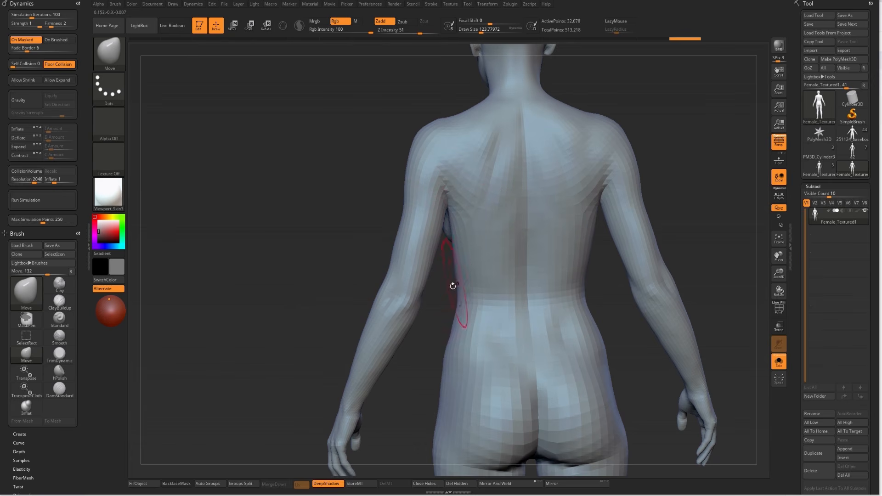
# Refine the waist with the Move brush at draw size about 90, raise the subdivision level and reduce the draw size to about 49
pyautogui.moveTo(275, 216)
pyautogui.mouseDown()
pyautogui.moveTo(532, 221)
pyautogui.moveTo(504, 232)
pyautogui.mouseUp()
pyautogui.press('s')
pyautogui.moveTo(447, 260); pyautogui.dragTo(429, 260)
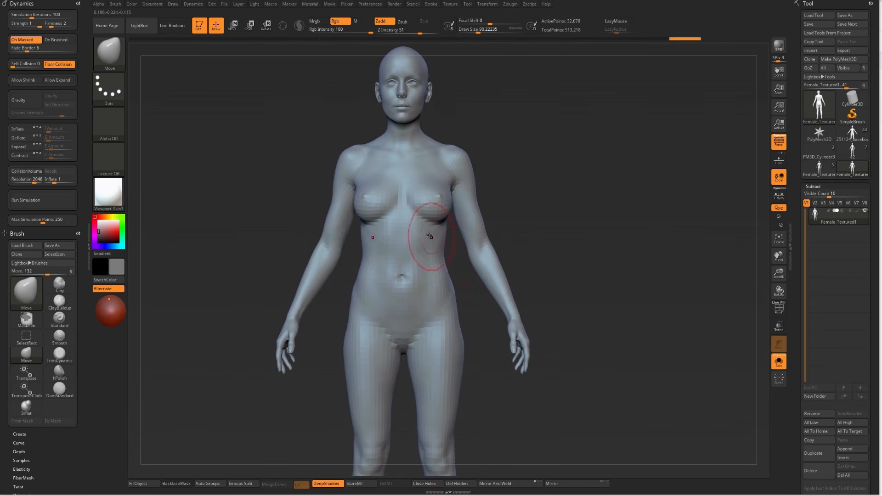
pyautogui.press('d')
pyautogui.keyDown('alt'); pyautogui.moveTo(649, 329); pyautogui.dragTo(640, 355); pyautogui.keyUp('alt')
pyautogui.press('s')
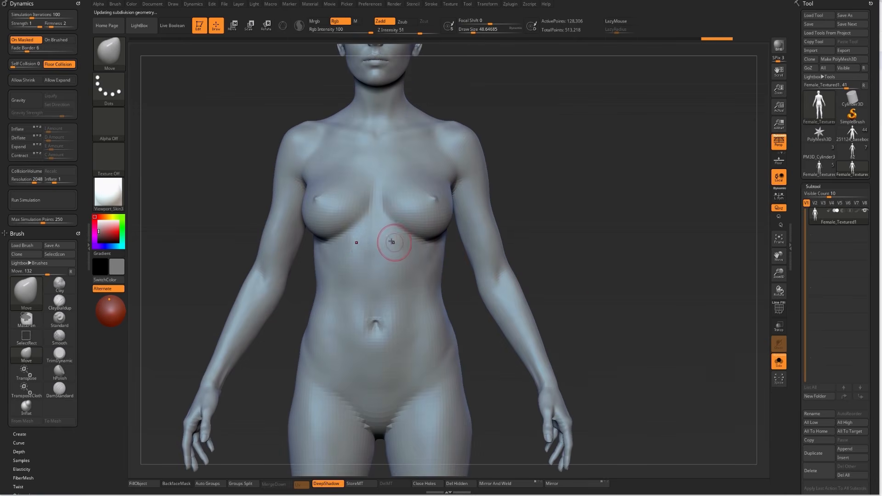
# Build up the lower edge of the ribcage with the ClayBuildup brush
pyautogui.press('b')
pyautogui.press('c')
pyautogui.press('b')
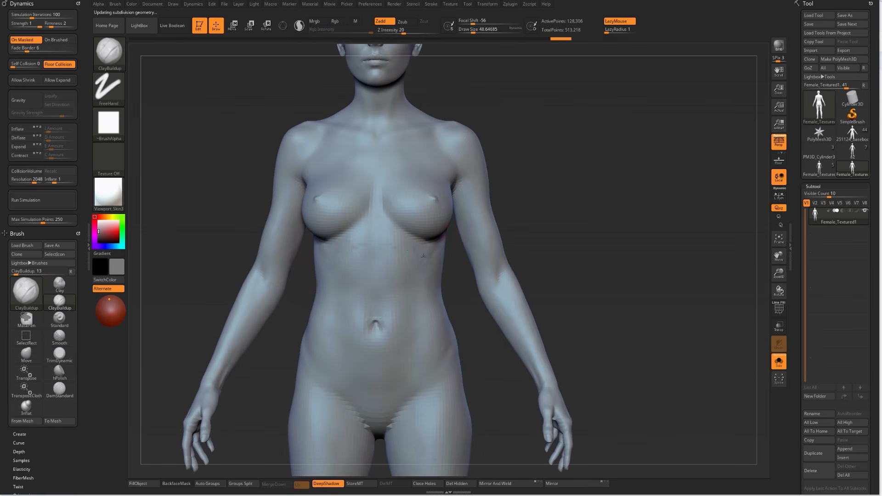
pyautogui.moveTo(450, 277)
pyautogui.mouseDown(button='right')
pyautogui.moveTo(455, 268)
pyautogui.moveTo(433, 277)
pyautogui.mouseUp(button='right')
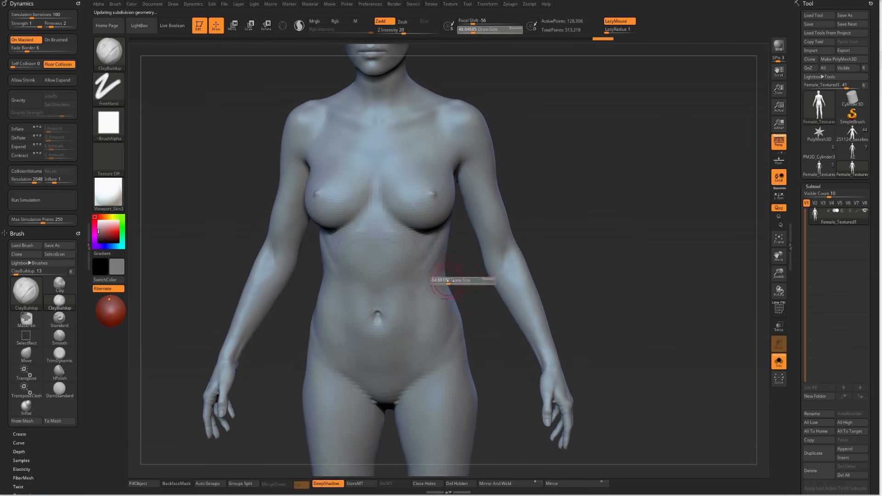
# Adjust the side of the waist with an enlarged Move brush
pyautogui.press('b')
pyautogui.press('s')
pyautogui.press('t')
pyautogui.keyDown('alt'); pyautogui.moveTo(437, 293); pyautogui.dragTo(437, 291); pyautogui.keyUp('alt')
pyautogui.press('s')
pyautogui.moveTo(437, 292); pyautogui.dragTo(433, 291)
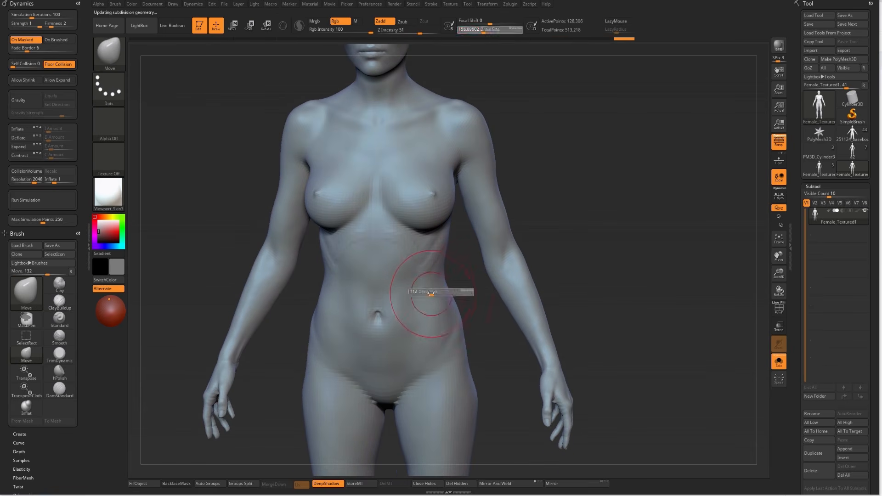
# Add volume to the flanks with ClayBuildup at a draw size of about 77 and smooth the ribcage area
pyautogui.press('b')
pyautogui.press('c')
pyautogui.press('b')
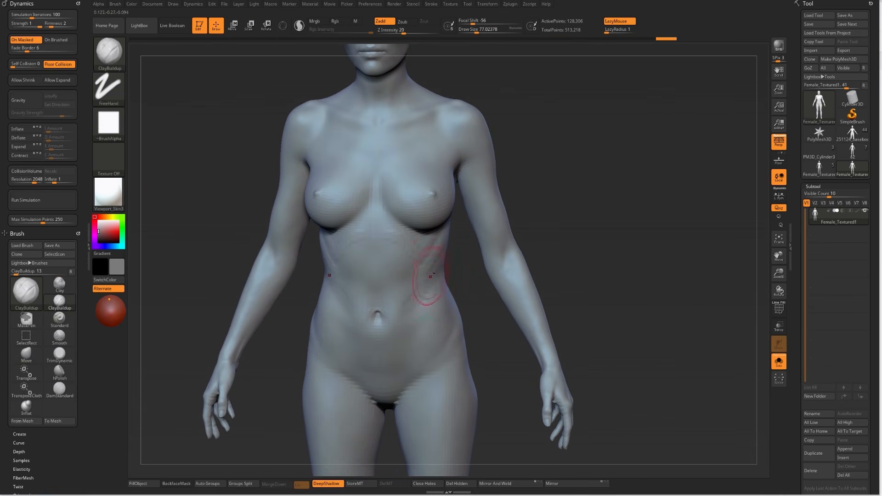
pyautogui.press('shift')
pyautogui.moveTo(404, 263)
pyautogui.keyDown('shift'); pyautogui.mouseDown()
pyautogui.moveTo(413, 278)
pyautogui.moveTo(400, 318)
pyautogui.moveTo(427, 296)
pyautogui.moveTo(393, 238)
pyautogui.mouseUp(); pyautogui.keyUp('shift')
# Smooth the flanks and reshape the waist contour with the Move brush at a draw size of about 108
pyautogui.press('b')
pyautogui.press('m')
pyautogui.press('v')
pyautogui.moveTo(459, 280)
pyautogui.keyDown('shift'); pyautogui.mouseDown()
pyautogui.moveTo(463, 287)
pyautogui.moveTo(429, 274)
pyautogui.mouseUp(); pyautogui.keyUp('shift')
pyautogui.moveTo(464, 283)
pyautogui.mouseDown()
pyautogui.moveTo(395, 281)
pyautogui.moveTo(452, 280)
pyautogui.mouseUp()
pyautogui.press('s')
pyautogui.keyDown('shift'); pyautogui.moveTo(390, 301); pyautogui.dragTo(325, 317); pyautogui.keyUp('shift')
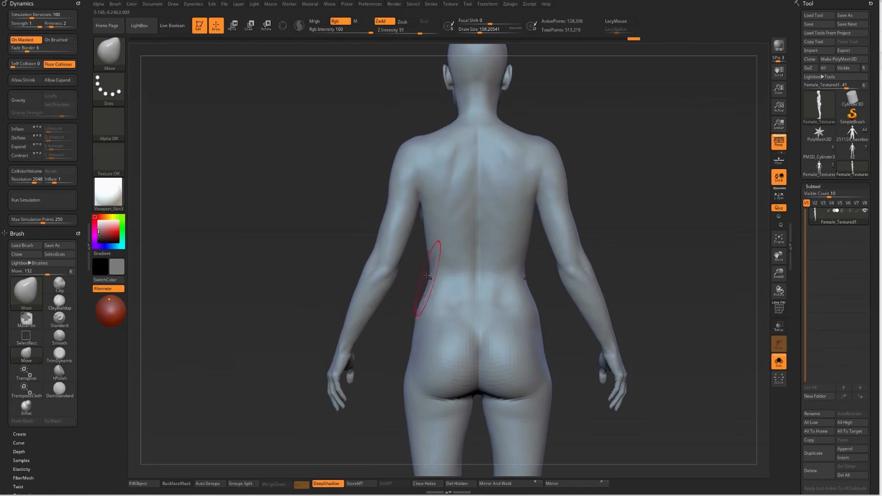
# Refine the waist from behind and build up the back's outer sides with ClayBuildup at a draw size of about 65
pyautogui.press('s')
pyautogui.moveTo(436, 275); pyautogui.dragTo(441, 259)
pyautogui.press('b')
pyautogui.press('c')
pyautogui.press('b')
pyautogui.moveTo(425, 204); pyautogui.dragTo(438, 237)
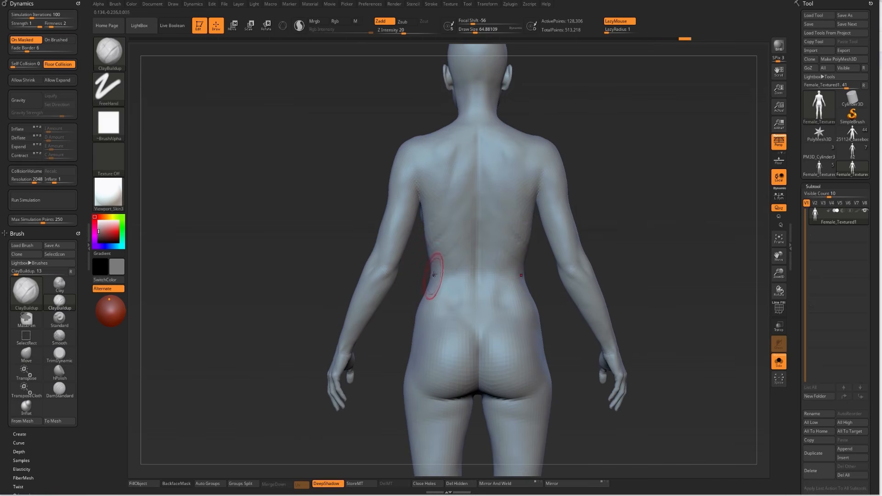
# Adjust the front hip contour with the Move brush, undo the last stroke and smooth the hip and groin area
pyautogui.moveTo(428, 285)
pyautogui.mouseDown()
pyautogui.moveTo(515, 295)
pyautogui.moveTo(487, 266)
pyautogui.mouseUp()
pyautogui.press('b')
pyautogui.press('m')
pyautogui.press('v')
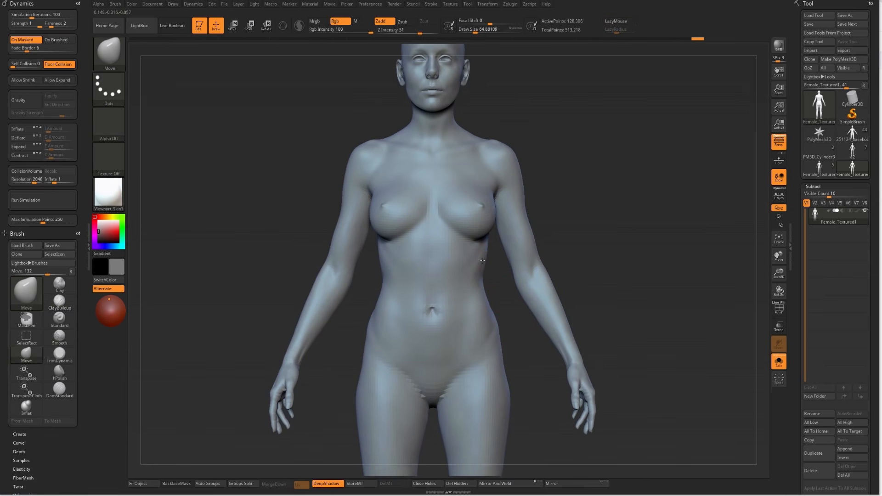
pyautogui.moveTo(482, 262)
pyautogui.keyDown('ctrl'); pyautogui.mouseDown(button='right')
pyautogui.moveTo(498, 296)
pyautogui.moveTo(478, 251)
pyautogui.moveTo(474, 265)
pyautogui.mouseUp(button='right'); pyautogui.keyUp('ctrl')
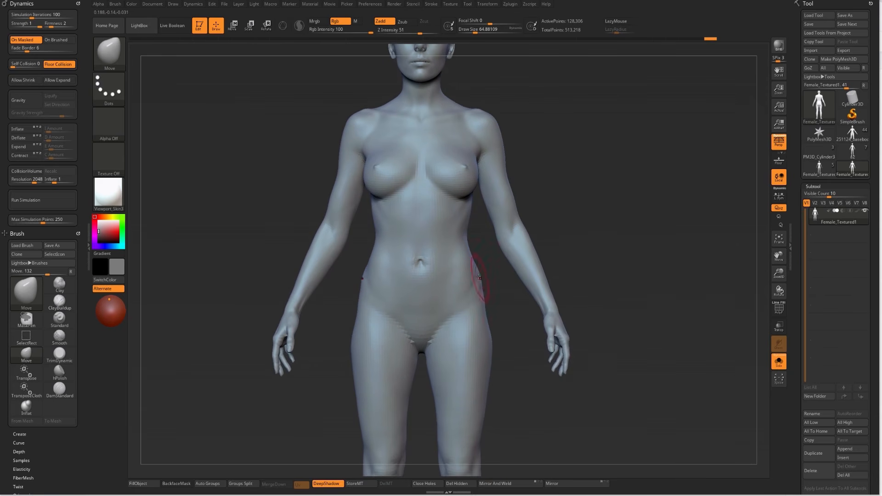
pyautogui.moveTo(480, 280); pyautogui.dragTo(481, 282)
pyautogui.hotkey('ctrl', 'z')
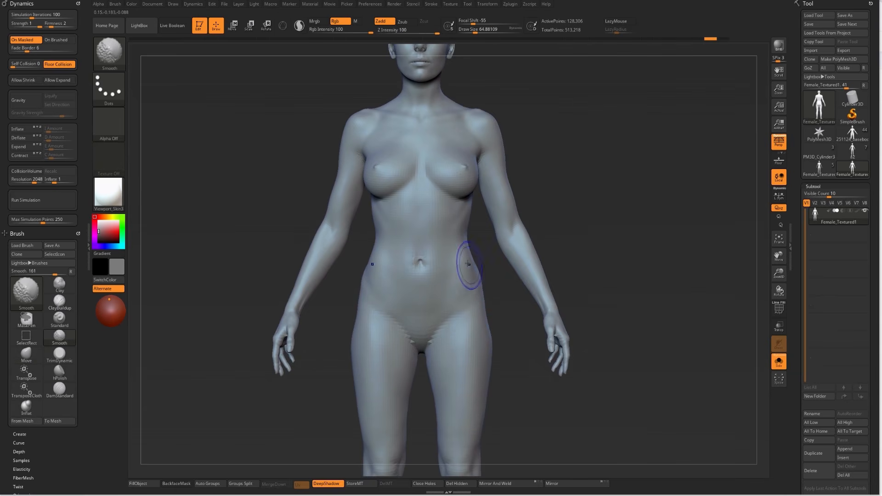
pyautogui.keyDown('shift'); pyautogui.moveTo(432, 337); pyautogui.dragTo(425, 338); pyautogui.keyUp('shift')
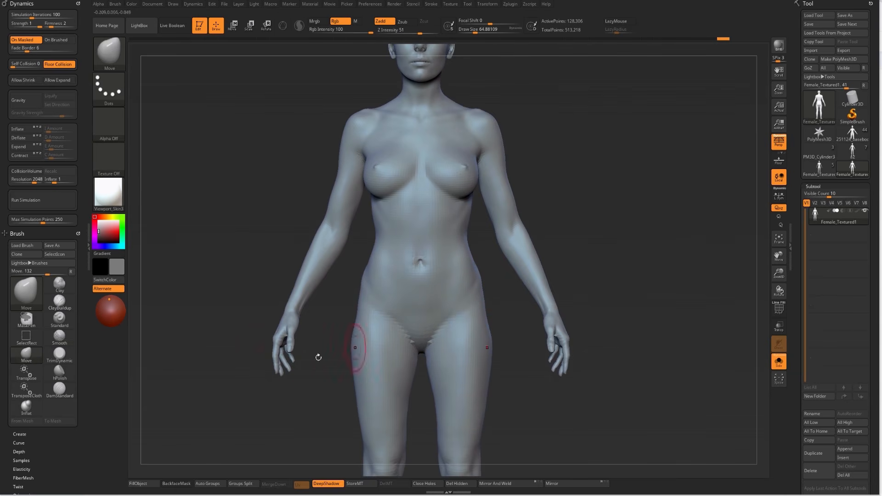
# Try a small ClayBuildup stroke on the outer hip beside the buttock and undo it
pyautogui.moveTo(249, 399); pyautogui.dragTo(337, 427)
pyautogui.press('s')
pyautogui.press('s')
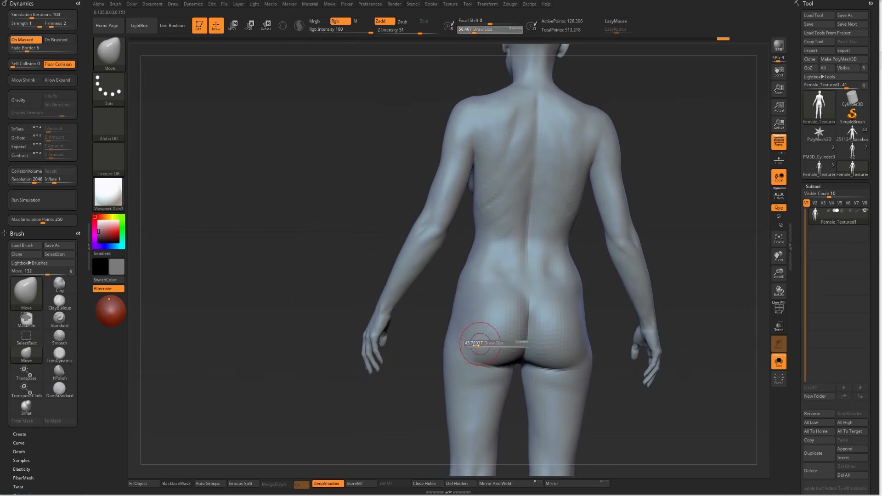
pyautogui.press('b')
pyautogui.press('c')
pyautogui.press('b')
pyautogui.moveTo(454, 361); pyautogui.dragTo(448, 364)
pyautogui.press('ctrl')
pyautogui.hotkey('ctrl', 'z')
pyautogui.moveTo(411, 399); pyautogui.dragTo(367, 385)
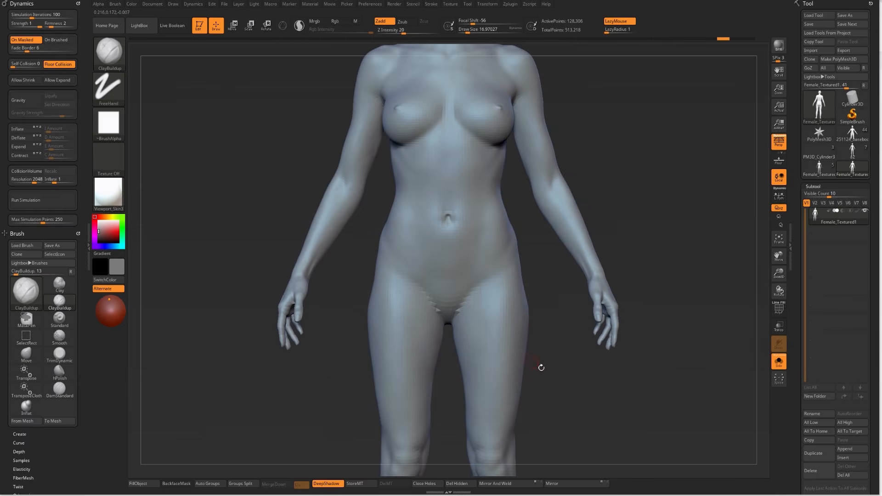
# Adjust the outer hip contour with the Move brush at a draw size of about 108, checking it from front and back
pyautogui.press('s')
pyautogui.press('s')
pyautogui.press('b')
pyautogui.press('m')
pyautogui.press('v')
pyautogui.keyDown('ctrl'); pyautogui.moveTo(526, 312); pyautogui.dragTo(527, 372, button='right'); pyautogui.keyUp('ctrl')
pyautogui.moveTo(553, 403)
pyautogui.keyDown('alt'); pyautogui.mouseDown(button='right')
pyautogui.moveTo(524, 378)
pyautogui.moveTo(434, 229)
pyautogui.mouseUp(button='right'); pyautogui.keyUp('alt')
pyautogui.press('shift')
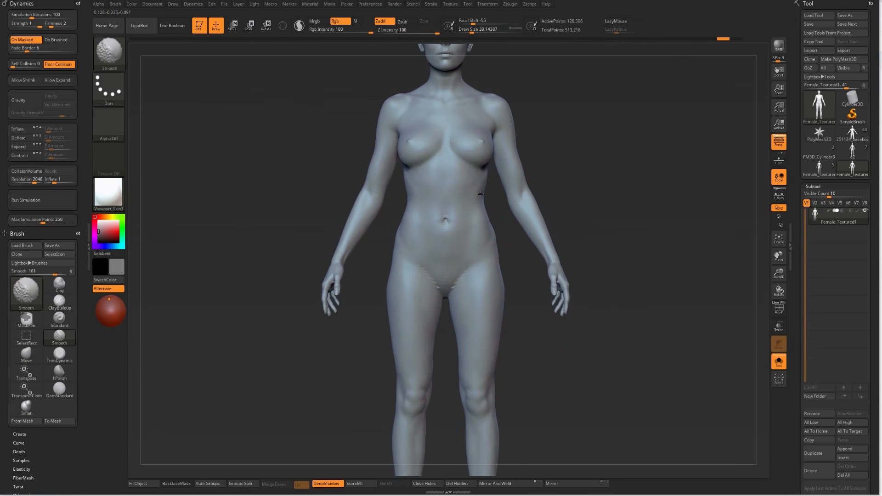
pyautogui.keyDown('ctrl'); pyautogui.moveTo(480, 193); pyautogui.dragTo(505, 263, button='right'); pyautogui.keyUp('ctrl')
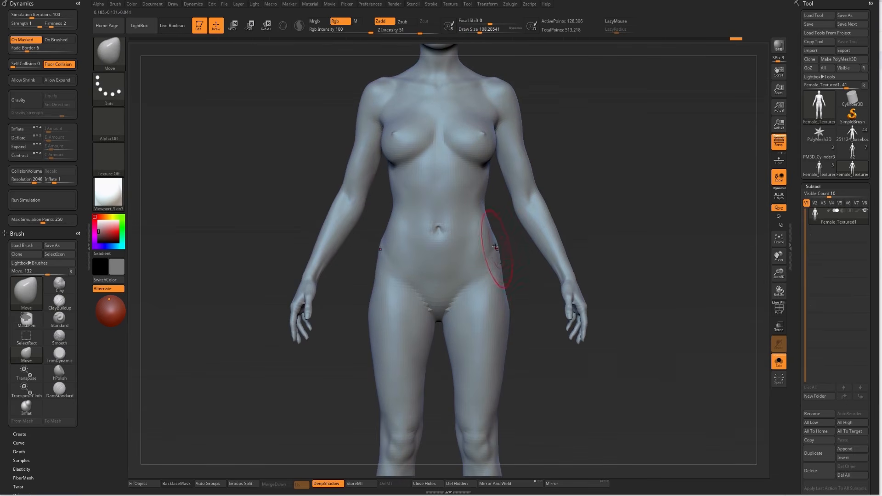
pyautogui.moveTo(502, 289); pyautogui.dragTo(505, 288)
pyautogui.moveTo(505, 276)
pyautogui.mouseDown(button='right')
pyautogui.moveTo(574, 274)
pyautogui.moveTo(503, 269)
pyautogui.mouseUp(button='right')
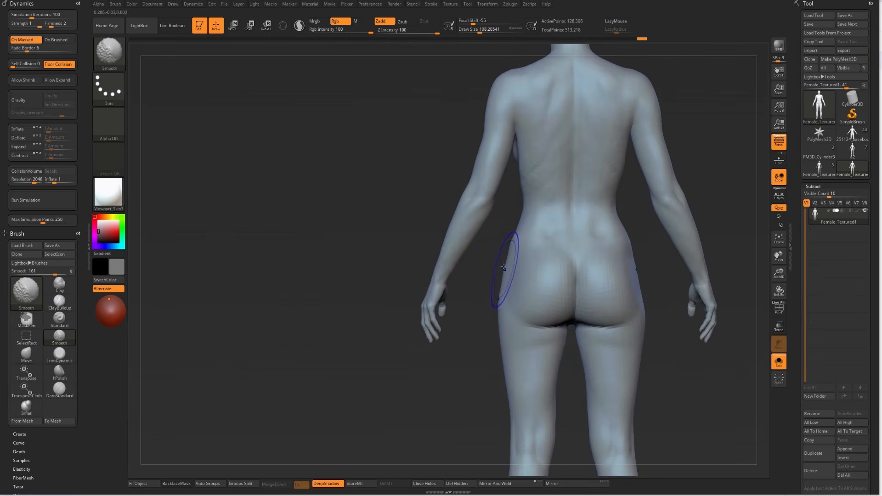
pyautogui.keyDown('shift'); pyautogui.moveTo(478, 338); pyautogui.dragTo(536, 299, button='right'); pyautogui.keyUp('shift')
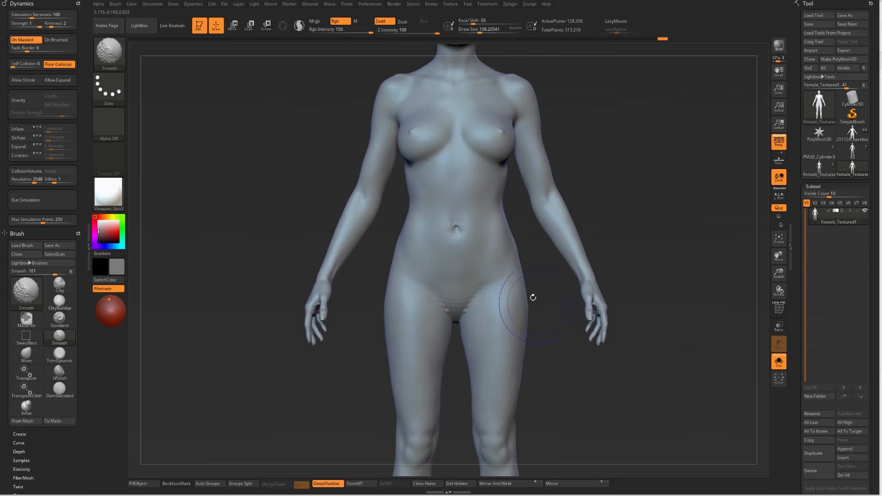
# Sculpt the front of the thighs from groin towards knee with ClayBuildup at a draw size of about 90 and smooth the strokes
pyautogui.press('f')
pyautogui.keyDown('ctrl'); pyautogui.moveTo(557, 386); pyautogui.dragTo(538, 358, button='right'); pyautogui.keyUp('ctrl')
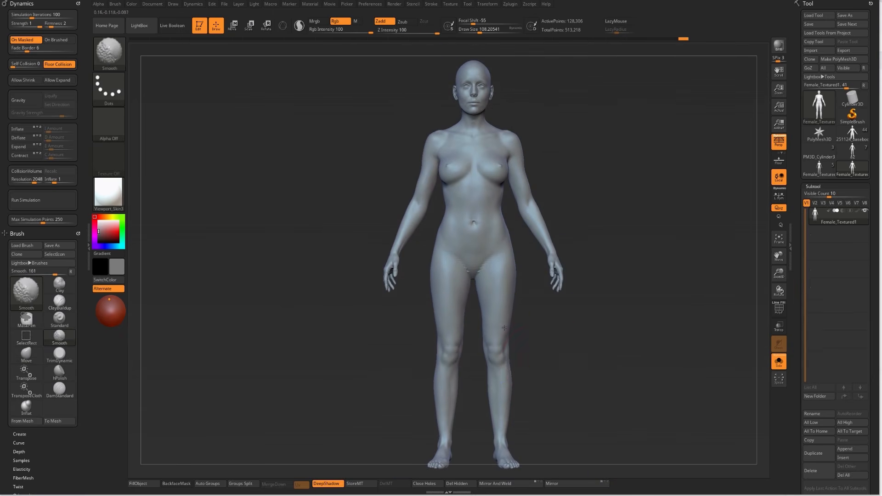
pyautogui.keyDown('ctrl'); pyautogui.moveTo(524, 349); pyautogui.dragTo(530, 311, button='right'); pyautogui.keyUp('ctrl')
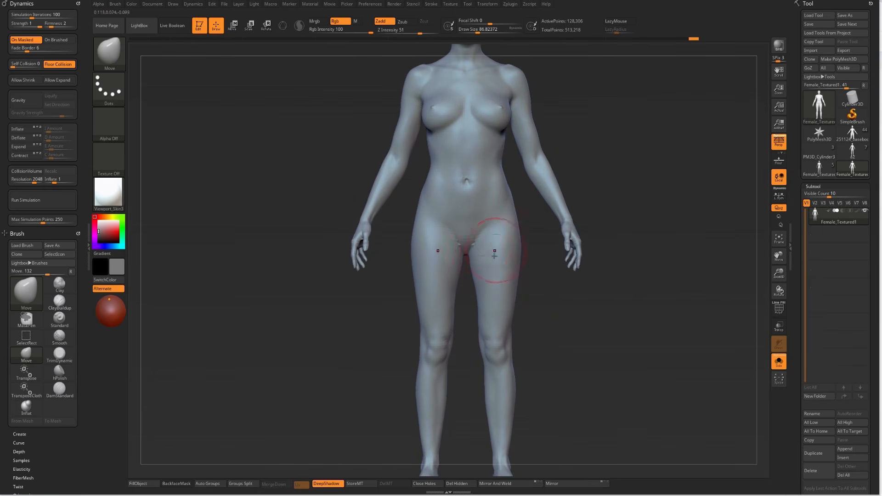
pyautogui.press('b')
pyautogui.press('s')
pyautogui.press('t')
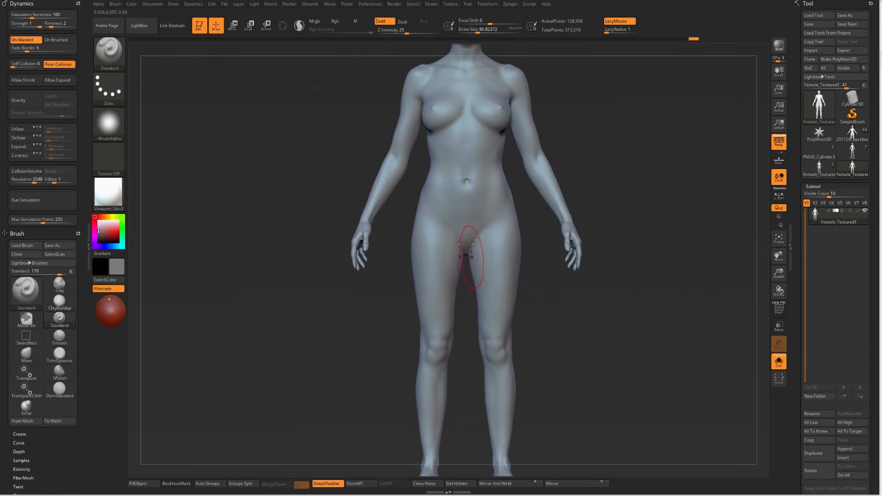
pyautogui.press('b')
pyautogui.press('c')
pyautogui.press('b')
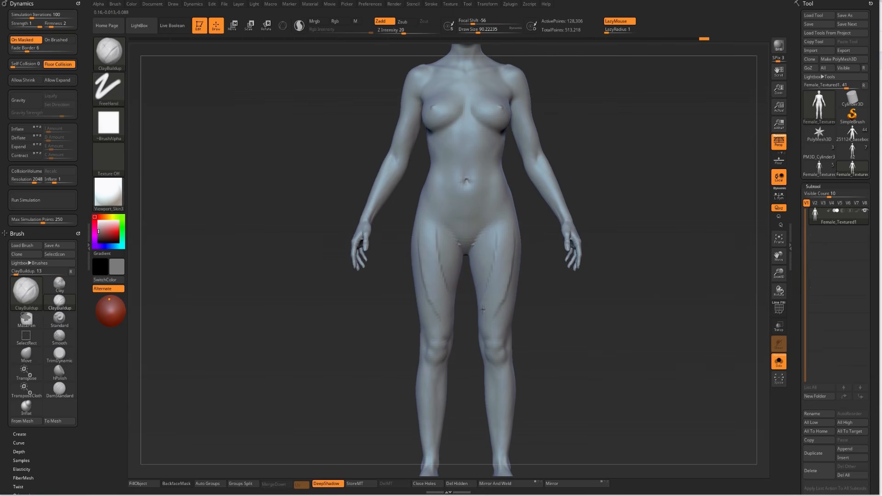
pyautogui.press('[')
pyautogui.keyDown('shift'); pyautogui.moveTo(484, 296); pyautogui.dragTo(490, 258); pyautogui.keyUp('shift')
pyautogui.press(']')
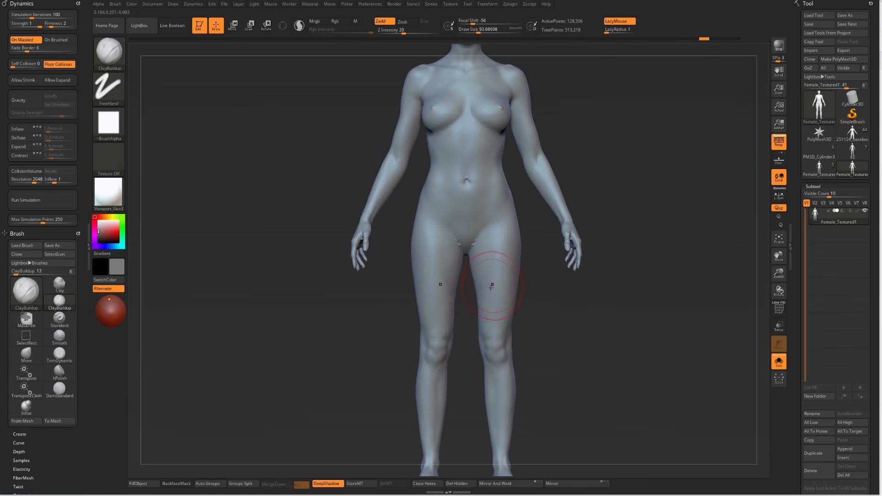
# Refine the inner thigh form with the Standard brush and smooth the thighs down to the knees
pyautogui.press('b')
pyautogui.press('s')
pyautogui.press('t')
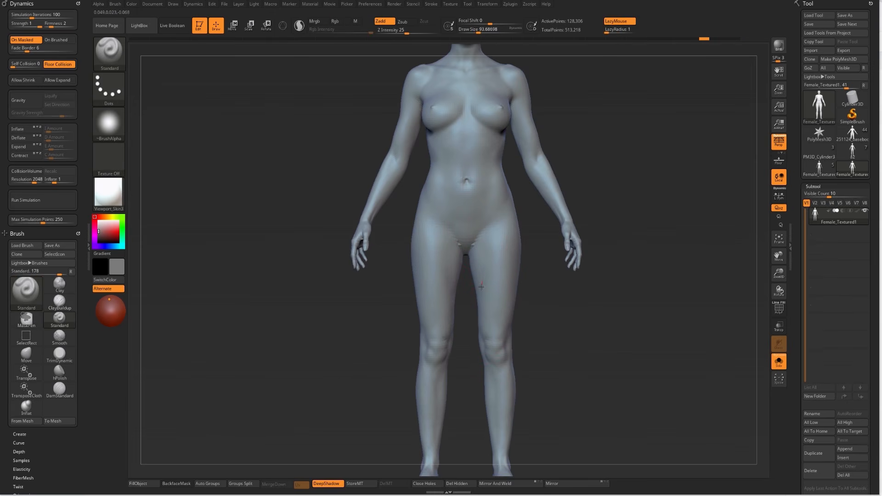
pyautogui.press('[')
pyautogui.keyDown('shift'); pyautogui.moveTo(436, 391); pyautogui.dragTo(453, 409); pyautogui.keyUp('shift')
pyautogui.moveTo(488, 236)
pyautogui.mouseDown()
pyautogui.moveTo(477, 250)
pyautogui.moveTo(483, 304)
pyautogui.mouseUp()
pyautogui.press('s')
pyautogui.click(476, 278)
pyautogui.moveTo(443, 238)
pyautogui.keyDown('shift'); pyautogui.mouseDown()
pyautogui.moveTo(449, 293)
pyautogui.moveTo(429, 260)
pyautogui.moveTo(444, 273)
pyautogui.mouseUp(); pyautogui.keyUp('shift')
pyautogui.moveTo(497, 234)
pyautogui.keyDown('shift'); pyautogui.mouseDown()
pyautogui.moveTo(498, 289)
pyautogui.moveTo(479, 344)
pyautogui.moveTo(492, 363)
pyautogui.mouseUp(); pyautogui.keyUp('shift')
# Shape the outer calves with the Standard brush at a draw size of about 136
pyautogui.keyDown('alt'); pyautogui.moveTo(551, 354); pyautogui.dragTo(535, 286); pyautogui.keyUp('alt')
pyautogui.press(']')
pyautogui.press(']')
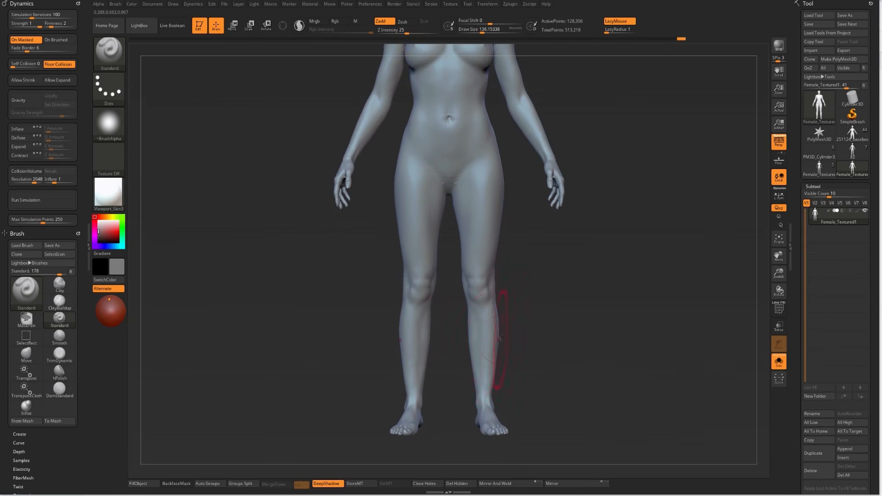
# Nudge the outer contour of the calves inward with the Move brush
pyautogui.press('s')
pyautogui.press('b')
pyautogui.press('m')
pyautogui.press('v')
pyautogui.press('s')
pyautogui.click(495, 340)
pyautogui.moveTo(498, 338); pyautogui.dragTo(495, 338)
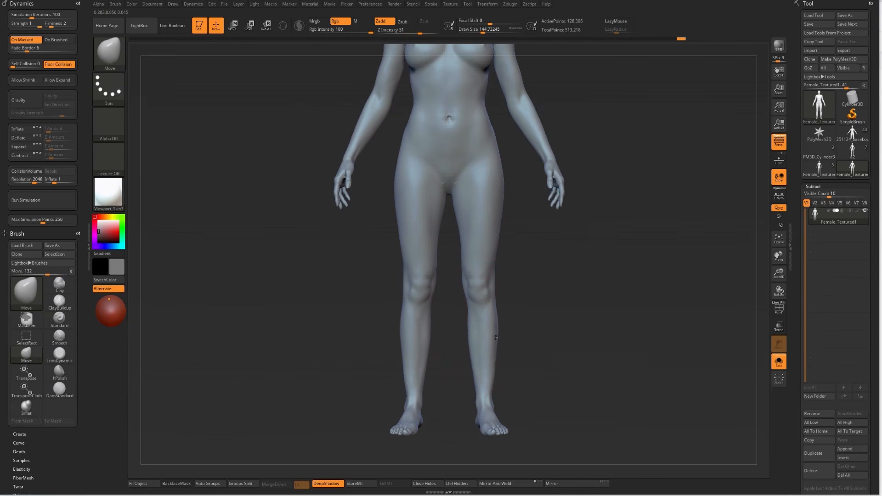
# Lower the subdivision level by one and refine the lower legs from the front and side with a smaller Move brush
pyautogui.press('[')
pyautogui.press('[')
pyautogui.keyDown('alt'); pyautogui.moveTo(491, 394); pyautogui.dragTo(503, 335); pyautogui.keyUp('alt')
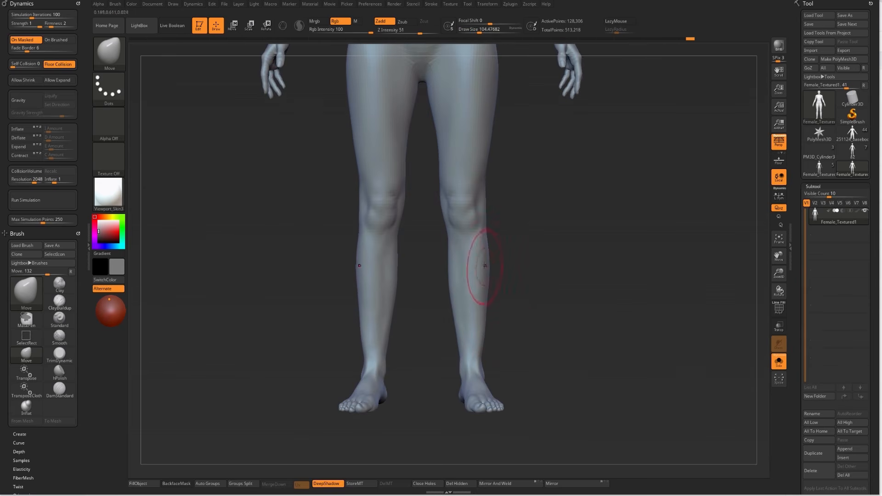
pyautogui.hotkey('shift', 'd')
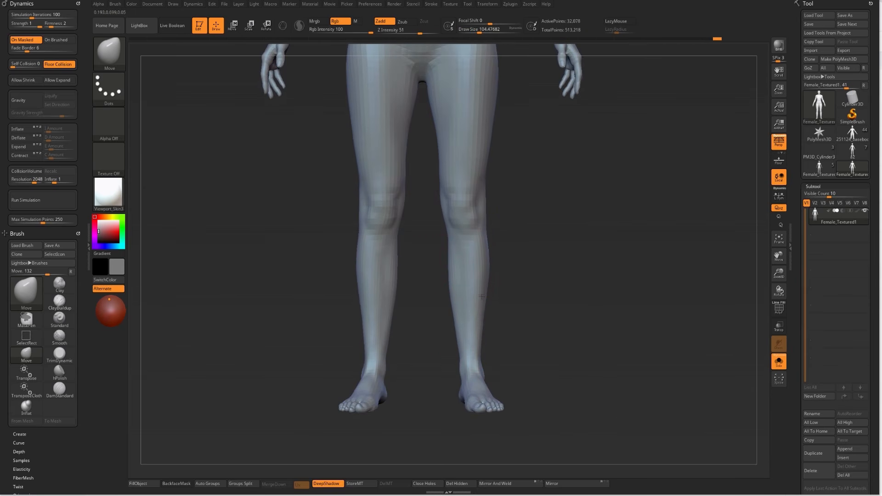
pyautogui.moveTo(441, 351); pyautogui.dragTo(453, 363)
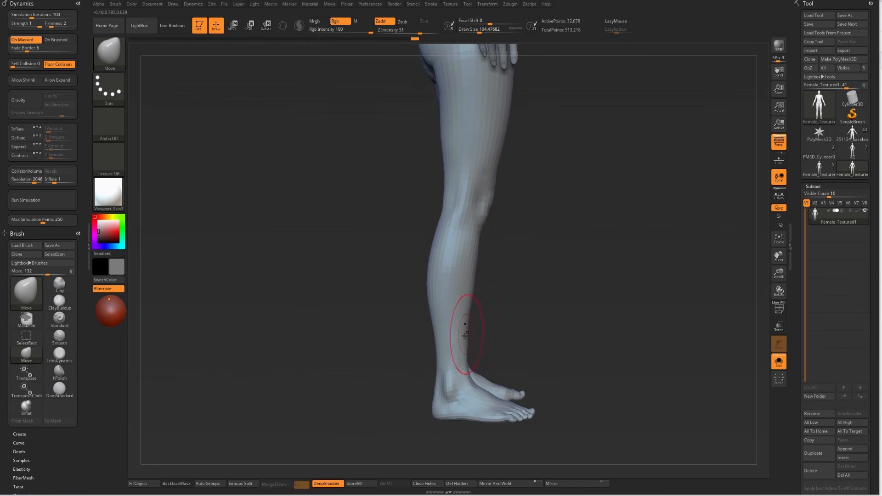
pyautogui.moveTo(498, 348); pyautogui.dragTo(482, 325)
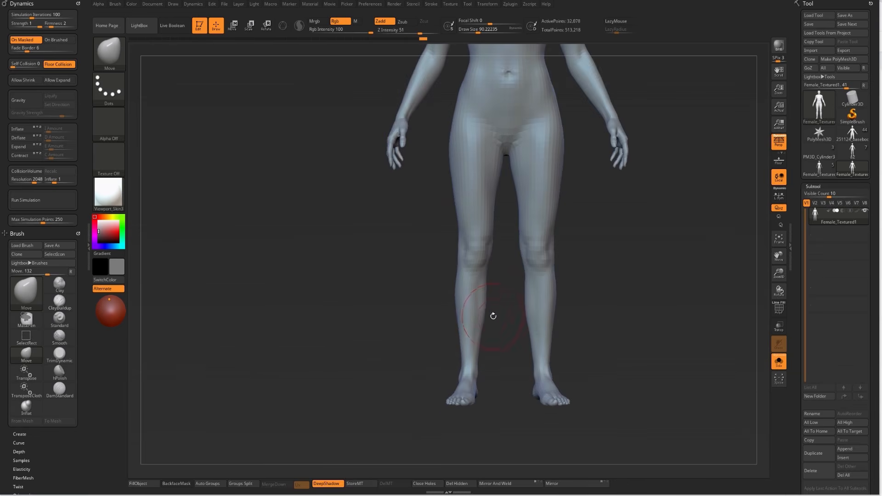
pyautogui.moveTo(410, 350)
pyautogui.mouseDown()
pyautogui.moveTo(432, 337)
pyautogui.moveTo(366, 316)
pyautogui.mouseUp()
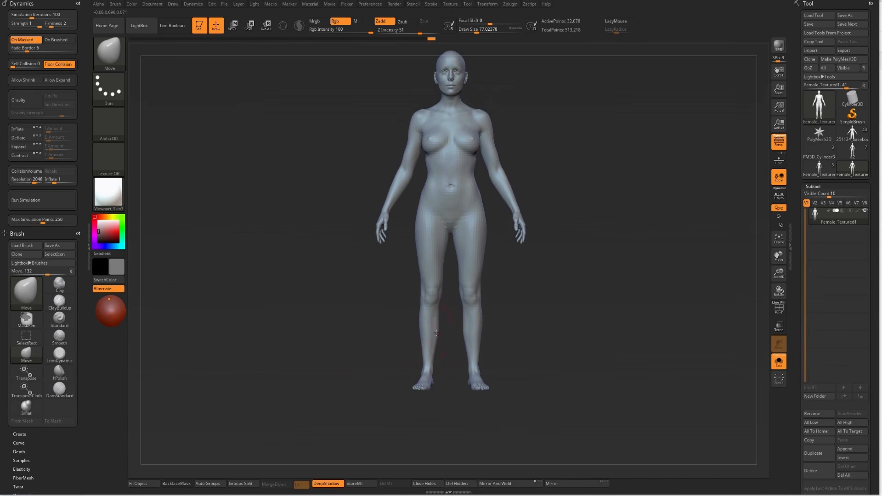
# Compare the full-resolution body with the a2 figure in side view, and return to the Female_Textured1 model
pyautogui.moveTo(435, 333)
pyautogui.mouseDown()
pyautogui.moveTo(318, 366)
pyautogui.moveTo(394, 355)
pyautogui.moveTo(527, 362)
pyautogui.moveTo(525, 369)
pyautogui.moveTo(473, 303)
pyautogui.moveTo(455, 335)
pyautogui.moveTo(343, 361)
pyautogui.mouseUp()
pyautogui.press('shift')
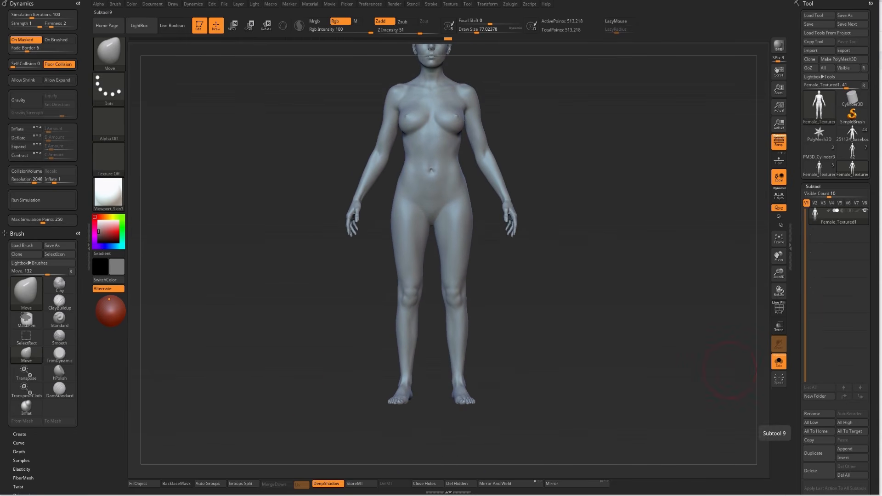
pyautogui.moveTo(520, 385); pyautogui.dragTo(641, 270)
pyautogui.click(852, 150)
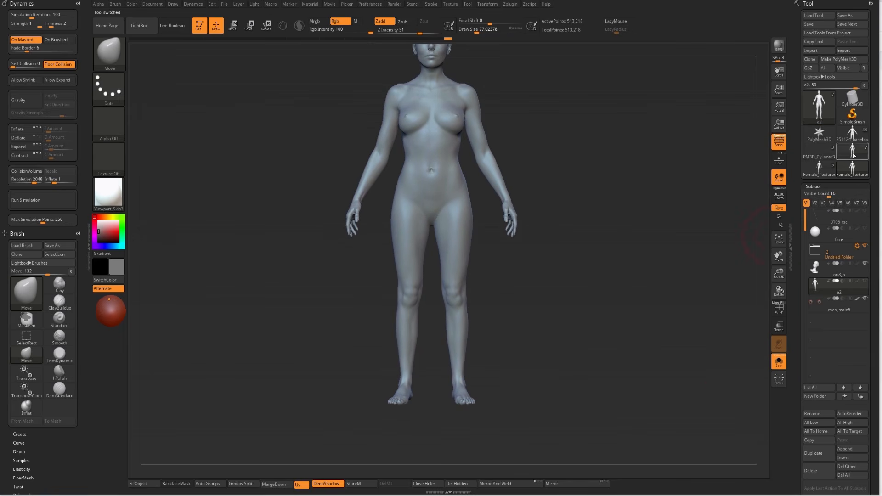
pyautogui.moveTo(571, 317); pyautogui.dragTo(480, 390)
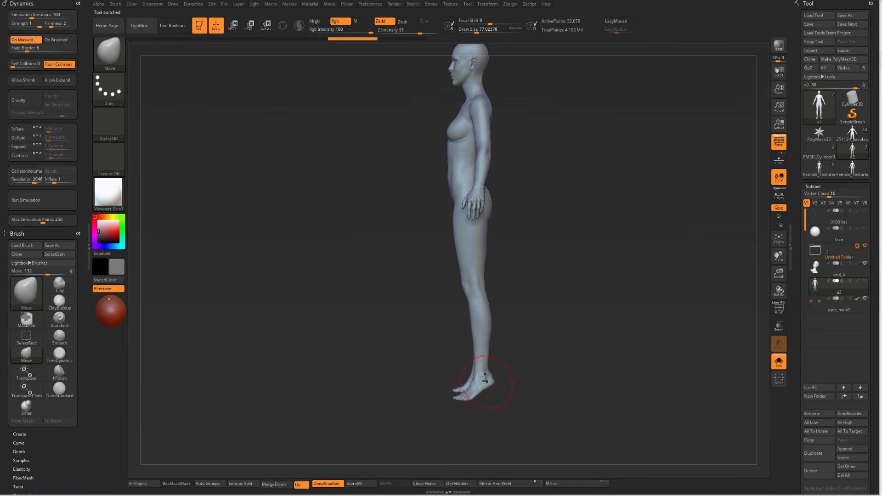
pyautogui.click(830, 167)
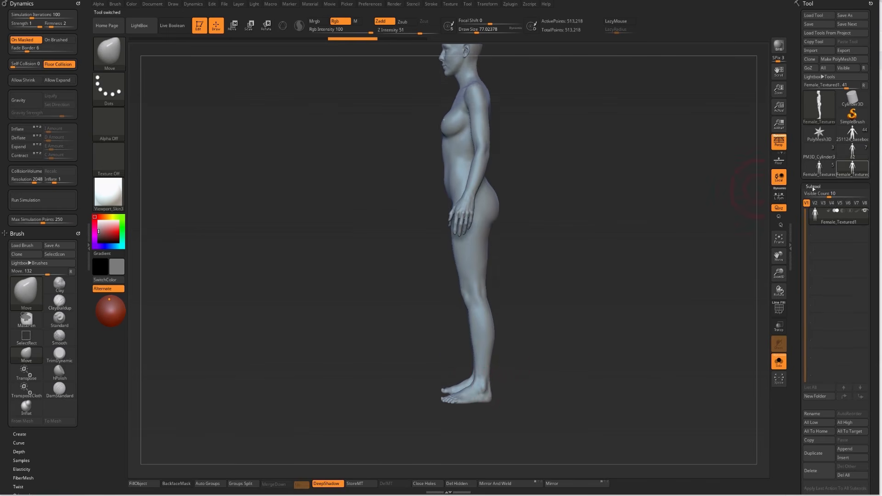
# Isolate the feet with an inverted mask, rotate them at the ankles so the toes point downward, and clear the mask
pyautogui.moveTo(527, 370)
pyautogui.keyDown('ctrl'); pyautogui.mouseDown()
pyautogui.moveTo(413, 376)
pyautogui.moveTo(448, 336)
pyautogui.moveTo(515, 358)
pyautogui.mouseUp(); pyautogui.keyUp('ctrl')
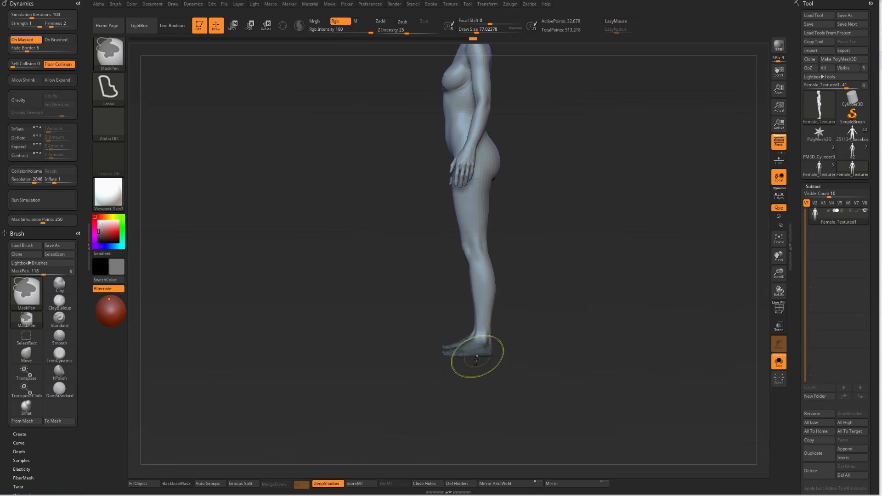
pyautogui.keyDown('ctrl'); pyautogui.click(476, 361); pyautogui.keyUp('ctrl')
pyautogui.press('w')
pyautogui.moveTo(483, 341); pyautogui.dragTo(432, 362)
pyautogui.press('r')
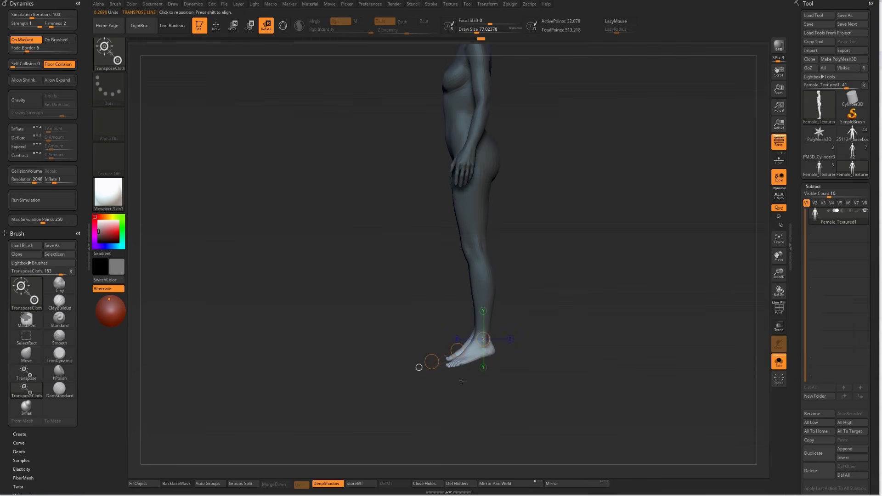
pyautogui.press('q')
pyautogui.keyDown('ctrl'); pyautogui.moveTo(419, 387); pyautogui.dragTo(399, 384); pyautogui.keyUp('ctrl')
# Examine the re-posed feet and overall body proportions from the front at the highest subdivision level
pyautogui.keyDown('shift'); pyautogui.moveTo(392, 382); pyautogui.dragTo(428, 378); pyautogui.keyUp('shift')
pyautogui.moveTo(367, 378)
pyautogui.keyDown('alt'); pyautogui.mouseDown()
pyautogui.moveTo(292, 390)
pyautogui.moveTo(415, 215)
pyautogui.moveTo(380, 374)
pyautogui.mouseUp(); pyautogui.keyUp('alt')
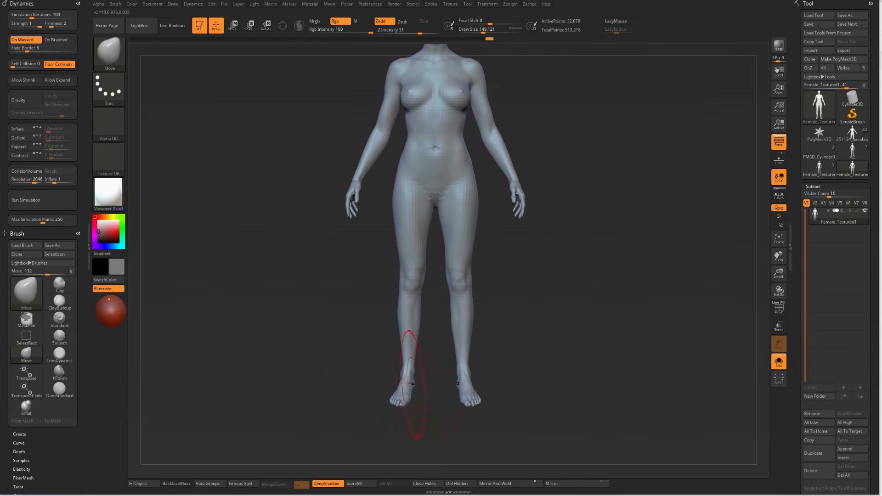
pyautogui.keyDown('alt'); pyautogui.moveTo(348, 356); pyautogui.dragTo(319, 395); pyautogui.keyUp('alt')
pyautogui.keyDown('alt'); pyautogui.moveTo(537, 376); pyautogui.dragTo(520, 333); pyautogui.keyUp('alt')
pyautogui.press('d')
pyautogui.keyDown('alt'); pyautogui.moveTo(546, 264); pyautogui.dragTo(498, 216); pyautogui.keyUp('alt')
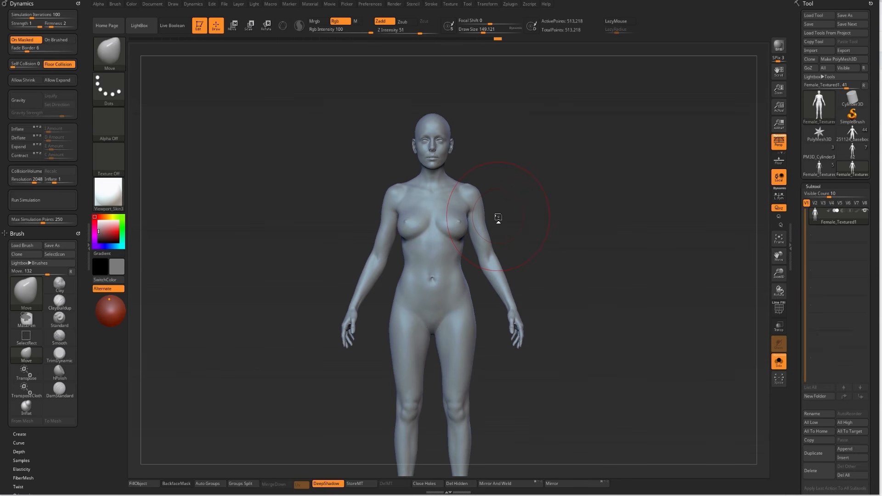
pyautogui.keyDown('alt'); pyautogui.moveTo(584, 239); pyautogui.dragTo(602, 232); pyautogui.keyUp('alt')
# At a lower subdivision level, mask the arms and outer hips using the MaskPen with a Dots stroke, and clear the mask
pyautogui.hotkey('shift', 'd')
pyautogui.hotkey('shift', 'd')
pyautogui.keyDown('alt'); pyautogui.moveTo(525, 203); pyautogui.dragTo(524, 222); pyautogui.keyUp('alt')
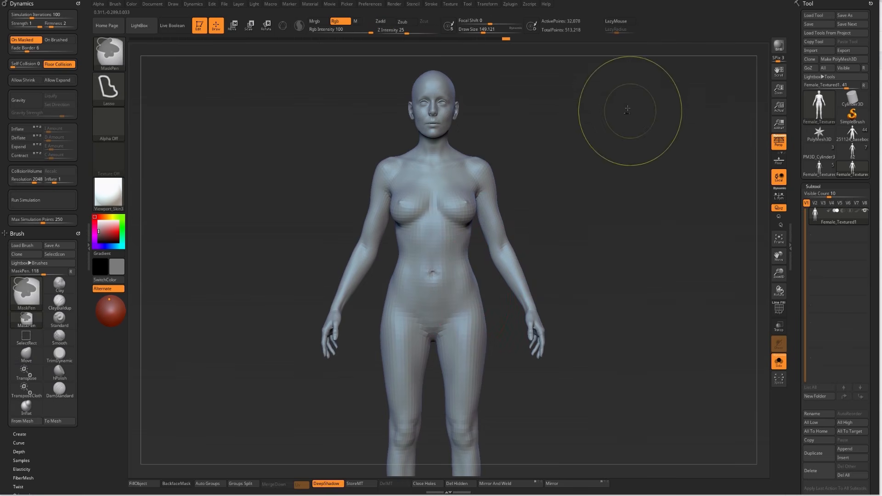
pyautogui.keyDown('ctrl'); pyautogui.click(108, 87); pyautogui.keyUp('ctrl')
pyautogui.click(152, 94)
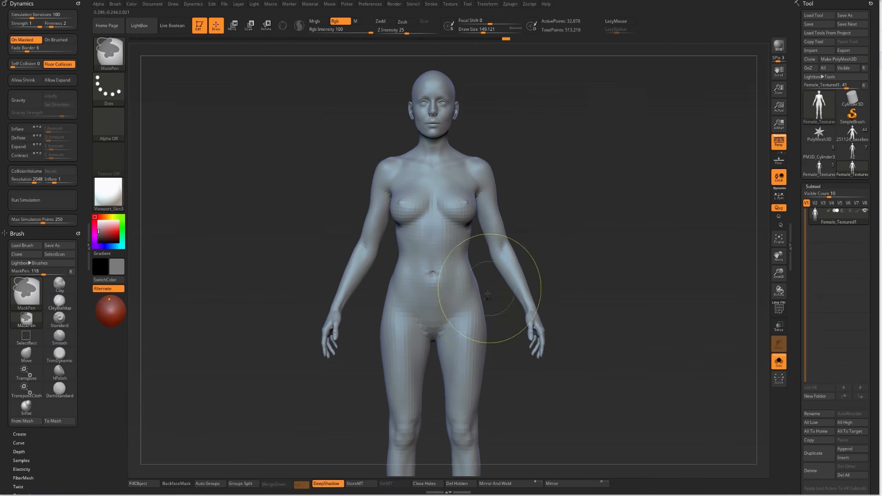
pyautogui.moveTo(667, 68)
pyautogui.keyDown('ctrl'); pyautogui.mouseDown()
pyautogui.moveTo(502, 317)
pyautogui.moveTo(477, 399)
pyautogui.mouseUp(); pyautogui.keyUp('ctrl')
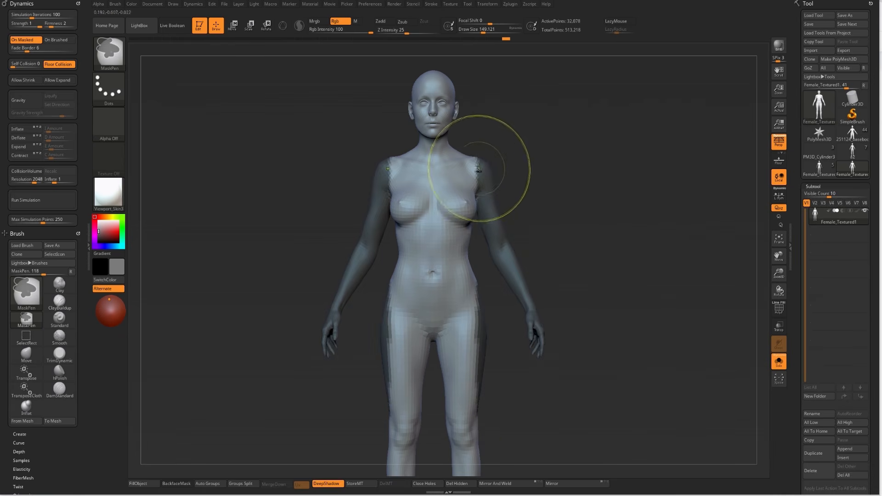
pyautogui.hotkey('ctrl', 'shift', 'a')
# Adjust the shoulder contour with the Move brush and undo the last stroke
pyautogui.moveTo(493, 174); pyautogui.dragTo(484, 162)
pyautogui.press('s')
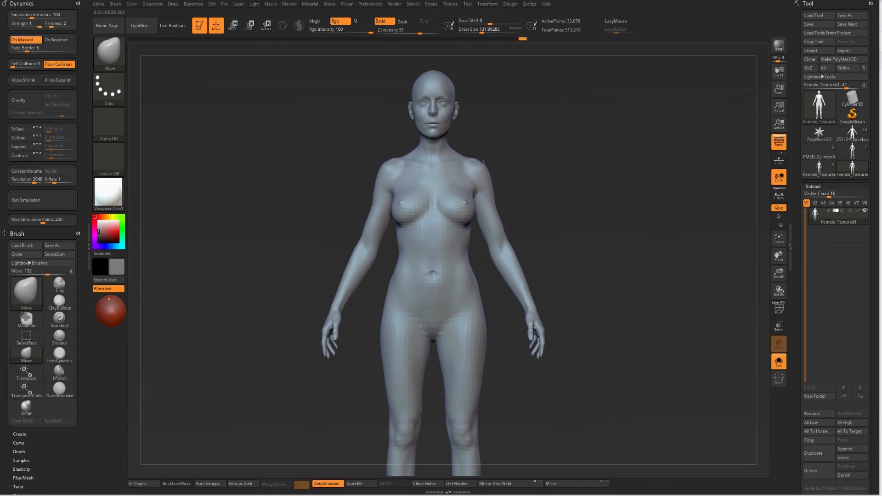
pyautogui.moveTo(485, 165)
pyautogui.mouseDown()
pyautogui.moveTo(525, 166)
pyautogui.moveTo(538, 204)
pyautogui.moveTo(530, 232)
pyautogui.mouseUp()
pyautogui.hotkey('ctrl', 'z')
# Check the shoulders and torso against the a2 figure from the front, and switch back to Female_Textured1
pyautogui.click(852, 150)
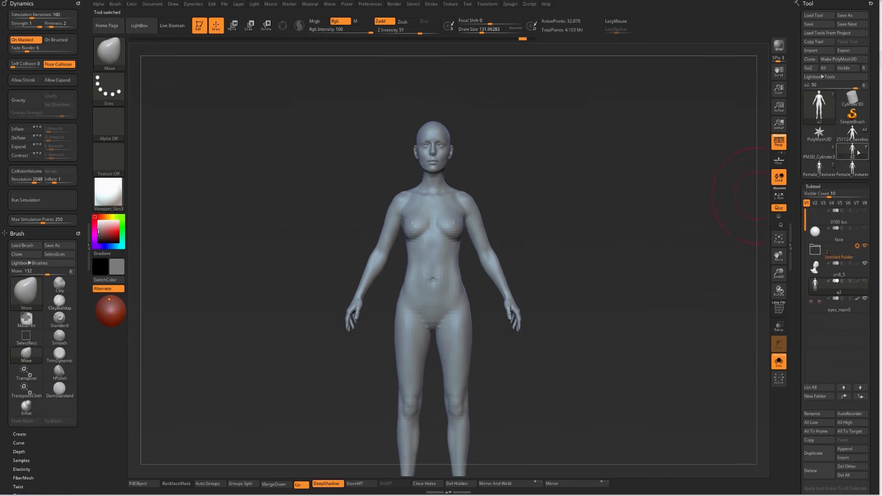
pyautogui.moveTo(832, 166)
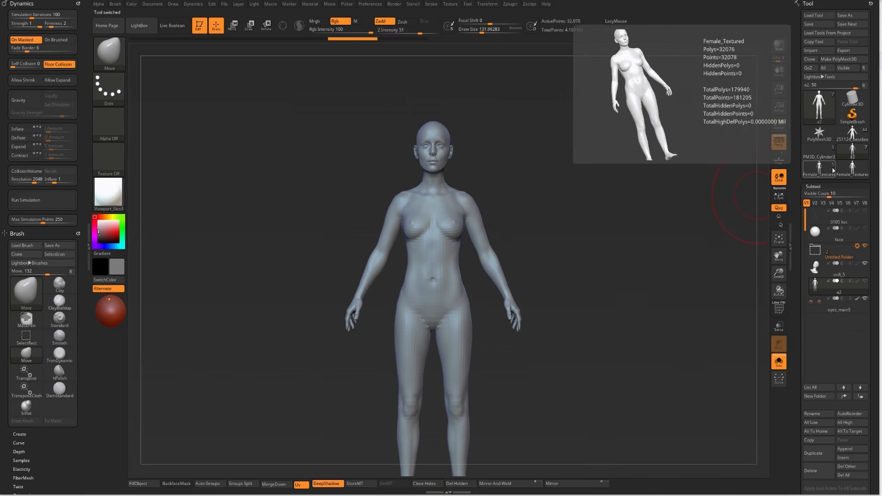
pyautogui.click(833, 169)
# Refine the shoulder and upper-arm contour with a slightly smaller Move brush, checking the body from behind and in front
pyautogui.moveTo(627, 244); pyautogui.dragTo(515, 251)
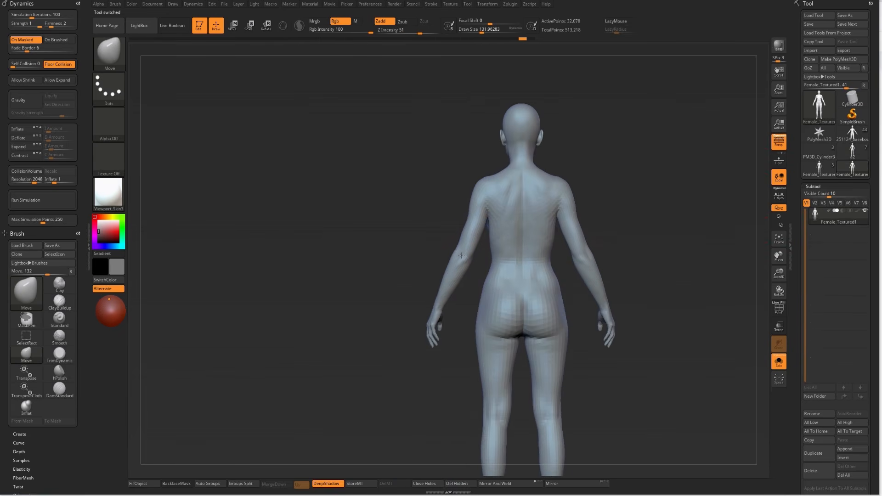
pyautogui.moveTo(461, 253)
pyautogui.keyDown('shift'); pyautogui.mouseDown()
pyautogui.moveTo(443, 256)
pyautogui.moveTo(472, 220)
pyautogui.mouseUp(); pyautogui.keyUp('shift')
pyautogui.press('s')
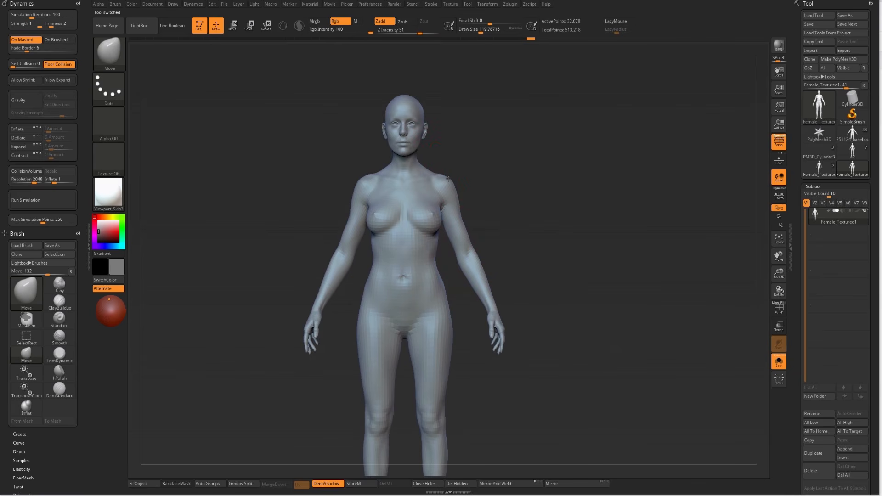
pyautogui.keyDown('alt'); pyautogui.moveTo(485, 186); pyautogui.dragTo(537, 172); pyautogui.keyUp('alt')
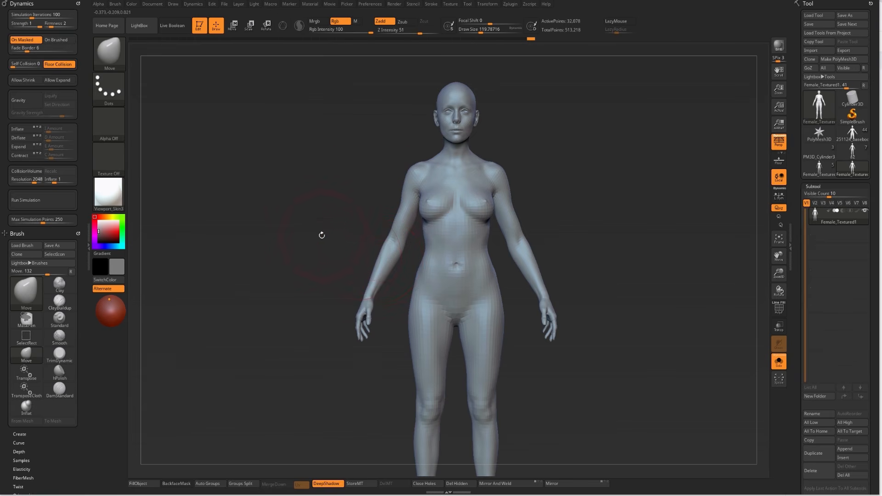
# Push the slope between neck and shoulders slightly down from the back view, using a Move brush of about size 90
pyautogui.moveTo(326, 235); pyautogui.dragTo(441, 229)
pyautogui.keyDown('alt'); pyautogui.moveTo(339, 201); pyautogui.dragTo(270, 317); pyautogui.keyUp('alt')
pyautogui.press('[')
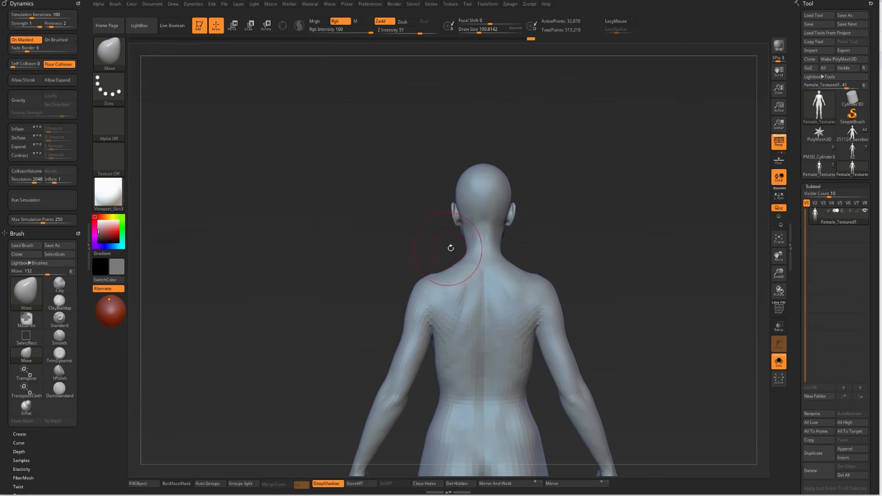
pyautogui.press('[')
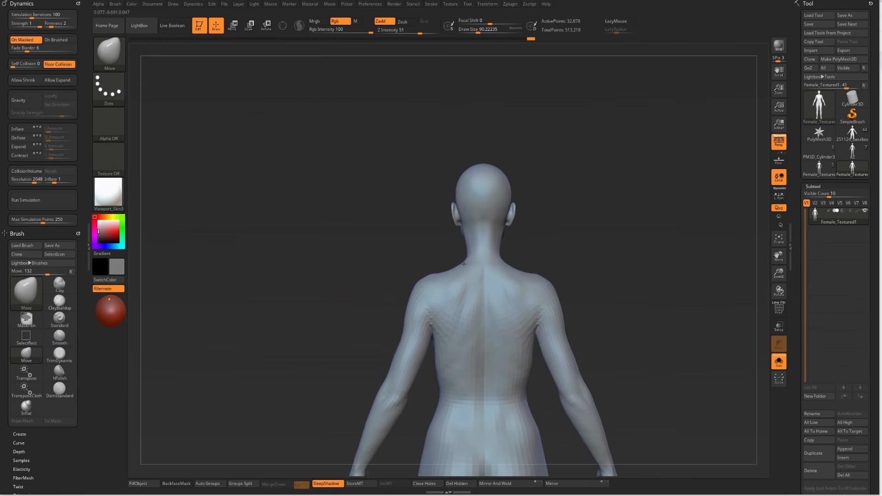
pyautogui.moveTo(465, 265); pyautogui.dragTo(464, 268)
pyautogui.moveTo(416, 251)
pyautogui.mouseDown()
pyautogui.moveTo(531, 263)
pyautogui.moveTo(581, 192)
pyautogui.moveTo(574, 223)
pyautogui.moveTo(584, 236)
pyautogui.moveTo(591, 218)
pyautogui.moveTo(550, 211)
pyautogui.mouseUp()
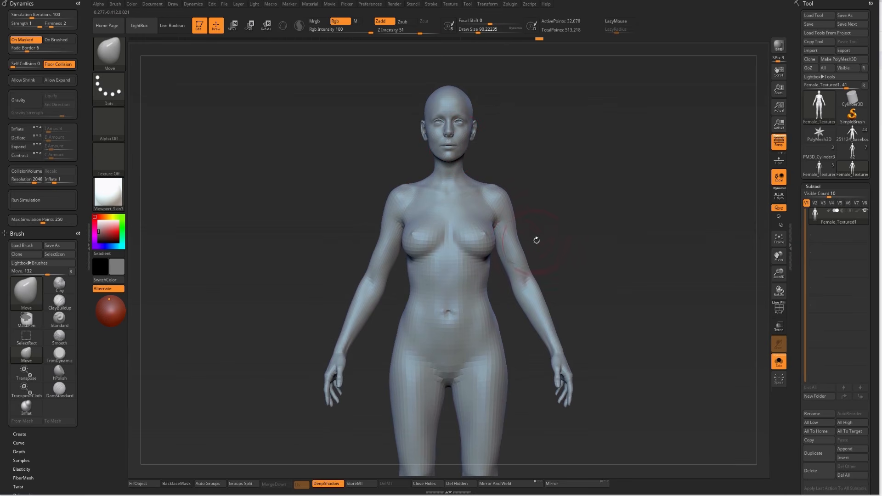
# Raise the subdivision level and examine the whole figure from the front and side
pyautogui.press('f')
pyautogui.press('d')
pyautogui.keyDown('alt'); pyautogui.moveTo(557, 244); pyautogui.dragTo(555, 197); pyautogui.keyUp('alt')
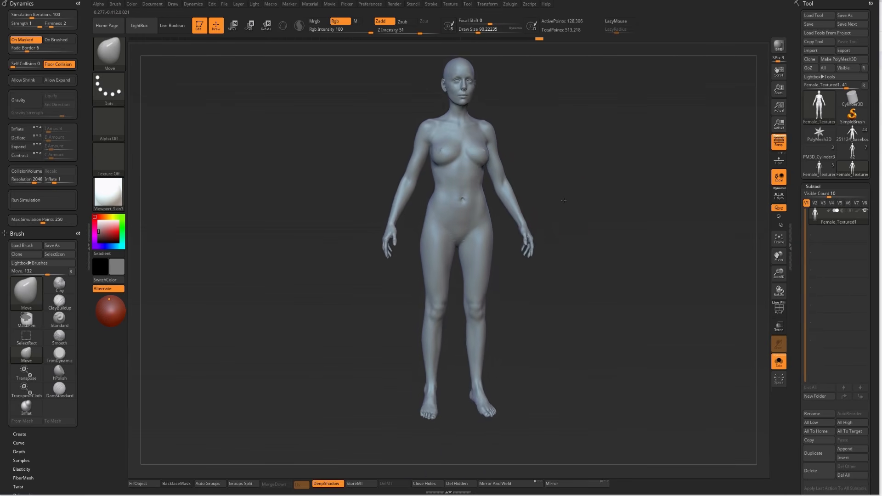
pyautogui.press('shift')
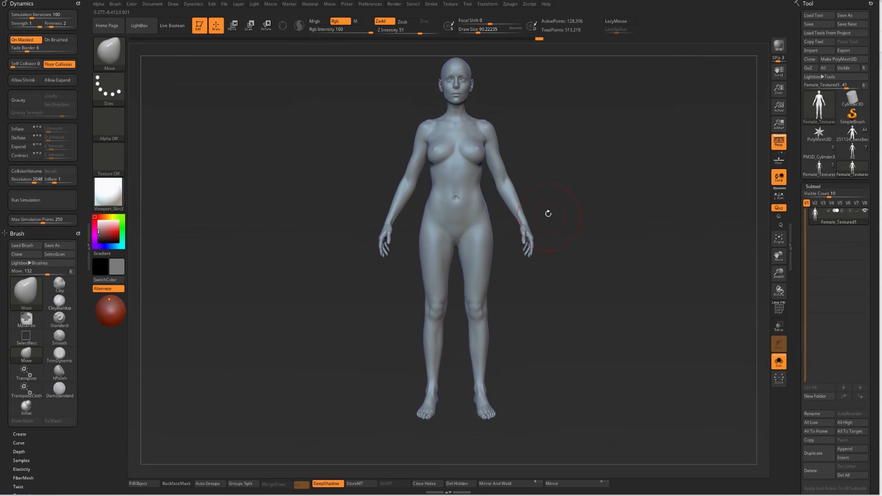
pyautogui.moveTo(548, 214)
pyautogui.keyDown('alt'); pyautogui.mouseDown()
pyautogui.moveTo(591, 210)
pyautogui.moveTo(542, 226)
pyautogui.mouseUp(); pyautogui.keyUp('alt')
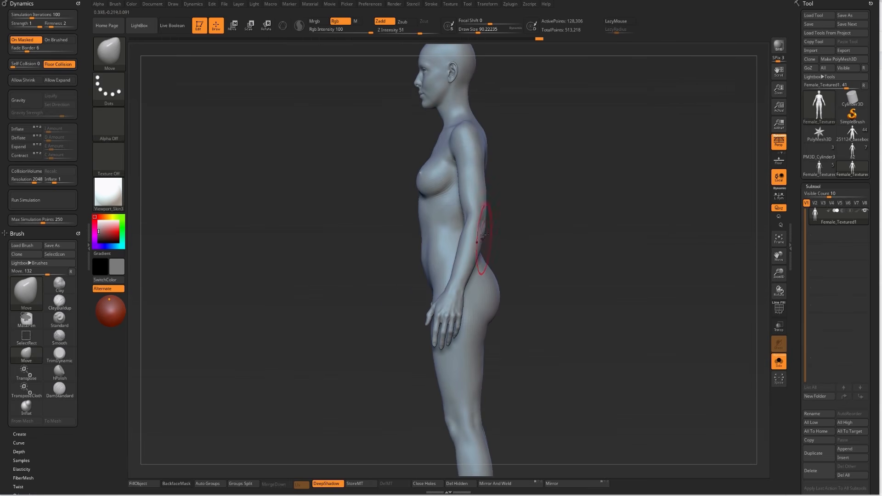
# Refine the underside of the breasts by smoothing the surface, and reduce the Move brush size to about 56
pyautogui.keyDown('shift'); pyautogui.moveTo(488, 221); pyautogui.dragTo(467, 225); pyautogui.keyUp('shift')
pyautogui.press('d')
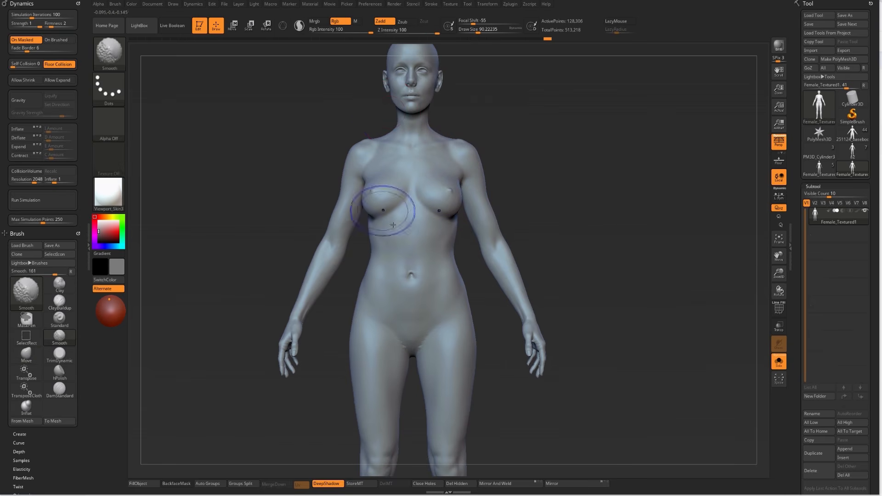
pyautogui.hotkey('shift', 'd')
pyautogui.keyDown('shift'); pyautogui.moveTo(539, 195); pyautogui.dragTo(463, 197); pyautogui.keyUp('shift')
pyautogui.press('s')
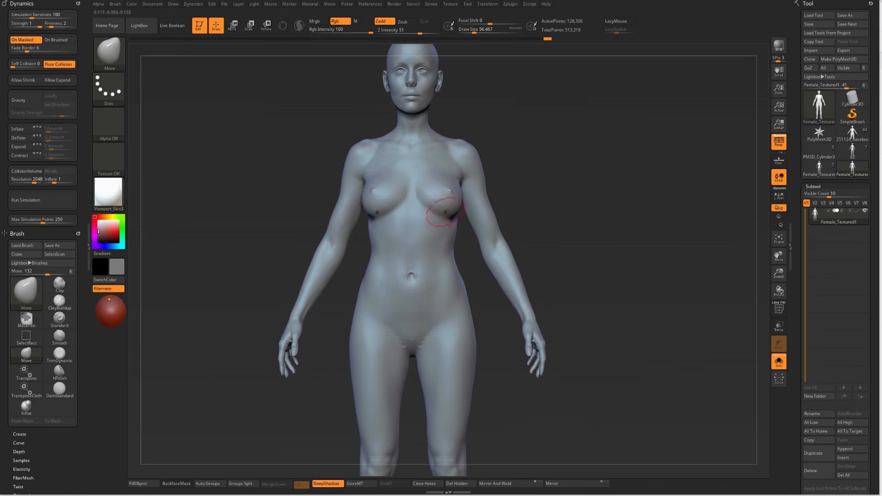
# Try to smooth the centre of the chest and carve between the breasts with an enlarged DamStandard brush
pyautogui.moveTo(540, 138)
pyautogui.keyDown('alt'); pyautogui.mouseDown()
pyautogui.moveTo(543, 187)
pyautogui.moveTo(561, 206)
pyautogui.moveTo(564, 229)
pyautogui.mouseUp(); pyautogui.keyUp('alt')
pyautogui.press('shift')
pyautogui.keyDown('shift'); pyautogui.moveTo(400, 244); pyautogui.dragTo(402, 263); pyautogui.keyUp('shift')
pyautogui.press('b')
pyautogui.press('d')
pyautogui.press('s')
pyautogui.press(']')
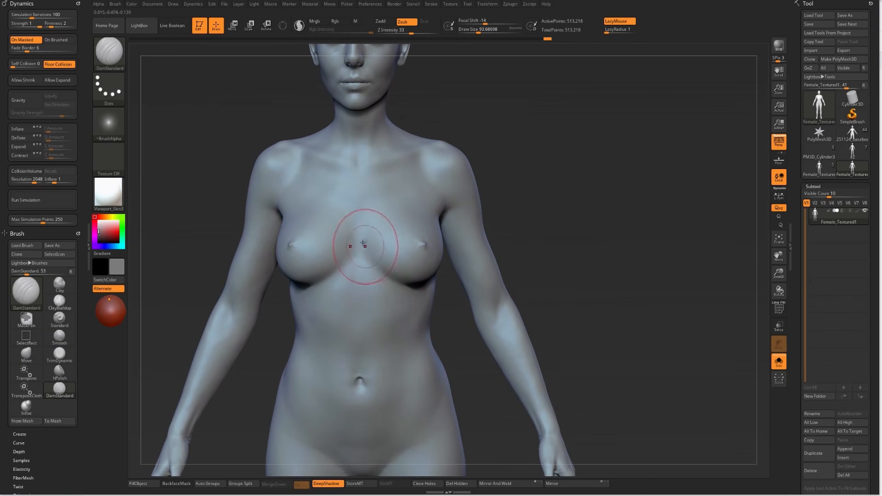
pyautogui.moveTo(360, 234); pyautogui.dragTo(412, 301)
pyautogui.hotkey('ctrl', 'z')
# Smooth the area between the breasts once more, and undo the recent chest strokes
pyautogui.press('shift')
pyautogui.keyDown('shift'); pyautogui.moveTo(364, 236); pyautogui.dragTo(364, 222); pyautogui.keyUp('shift')
pyautogui.keyDown('alt'); pyautogui.moveTo(497, 210); pyautogui.dragTo(492, 198); pyautogui.keyUp('alt')
pyautogui.press('ctrl')
pyautogui.hotkey('ctrl', 'z')
pyautogui.hotkey('ctrl', 'z')
pyautogui.hotkey('ctrl', 'z')
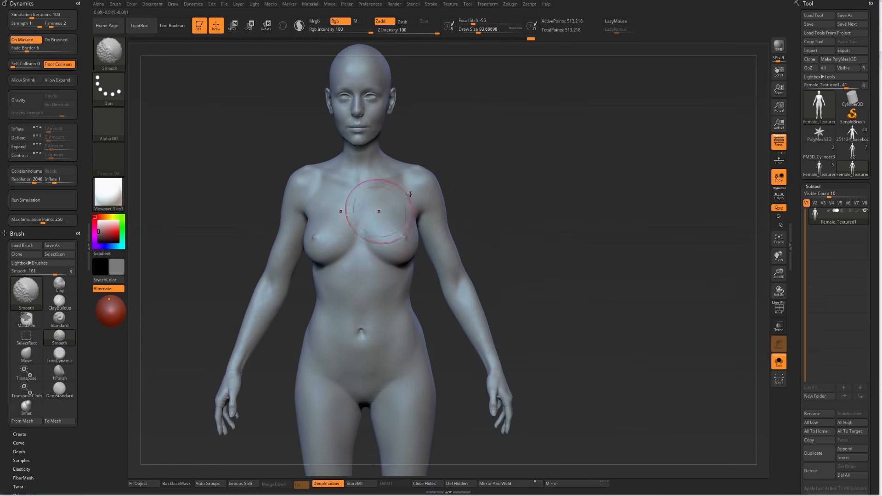
# Drop two subdivision levels and reshape the sides of the neck where they meet the shoulders with the Move brush
pyautogui.hotkey('shift', 'd')
pyautogui.hotkey('shift', 'd')
pyautogui.keyDown('alt'); pyautogui.moveTo(506, 194); pyautogui.dragTo(554, 212); pyautogui.keyUp('alt')
pyautogui.press('b')
pyautogui.press('m')
pyautogui.press('v')
pyautogui.moveTo(489, 108)
pyautogui.keyDown('alt'); pyautogui.mouseDown()
pyautogui.moveTo(511, 177)
pyautogui.moveTo(522, 168)
pyautogui.mouseUp(); pyautogui.keyUp('alt')
pyautogui.keyDown('alt'); pyautogui.moveTo(519, 201); pyautogui.dragTo(442, 213); pyautogui.keyUp('alt')
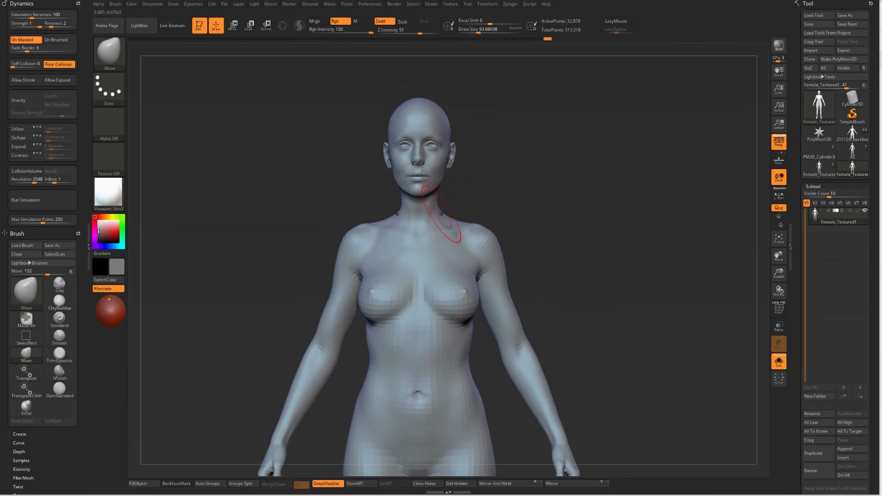
pyautogui.moveTo(440, 213)
pyautogui.keyDown('alt'); pyautogui.mouseDown(button='right')
pyautogui.moveTo(440, 174)
pyautogui.moveTo(515, 142)
pyautogui.moveTo(466, 184)
pyautogui.mouseUp(button='right'); pyautogui.keyUp('alt')
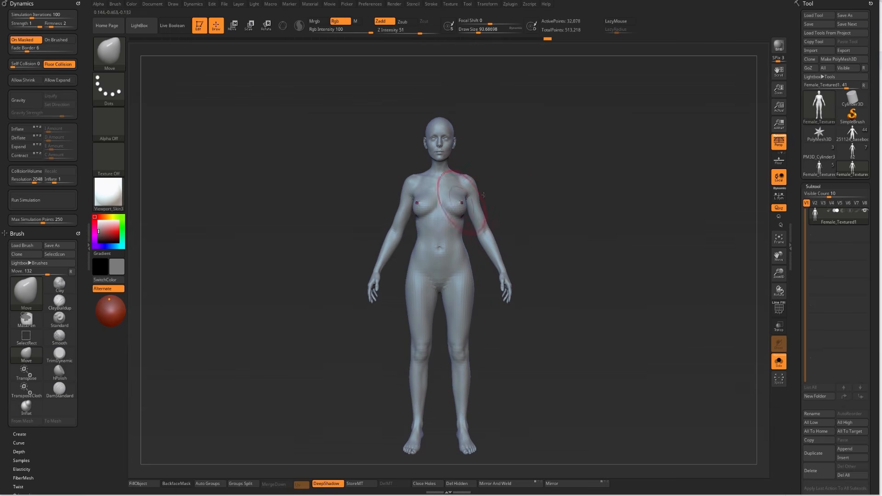
# Mask the body below the neck, leaving only the head and neck free for editing
pyautogui.keyDown('alt'); pyautogui.moveTo(499, 129); pyautogui.dragTo(497, 201); pyautogui.keyUp('alt')
pyautogui.keyDown('ctrl'); pyautogui.moveTo(513, 110); pyautogui.dragTo(459, 269); pyautogui.keyUp('ctrl')
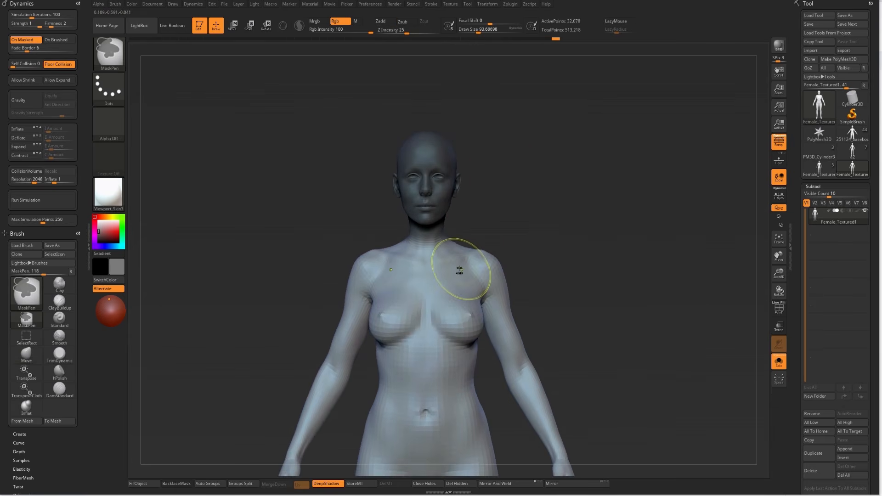
pyautogui.keyDown('ctrl'); pyautogui.click(499, 214); pyautogui.keyUp('ctrl')
pyautogui.press('w')
pyautogui.moveTo(485, 214)
pyautogui.keyDown('shift'); pyautogui.mouseDown()
pyautogui.moveTo(434, 237)
pyautogui.moveTo(430, 229)
pyautogui.mouseUp(); pyautogui.keyUp('shift')
# Replace TransposeCloth with the Transpose brush and draw a vertical action line from the neck to above the head
pyautogui.hotkey('ctrl', 'z')
pyautogui.hotkey('ctrl', '1')
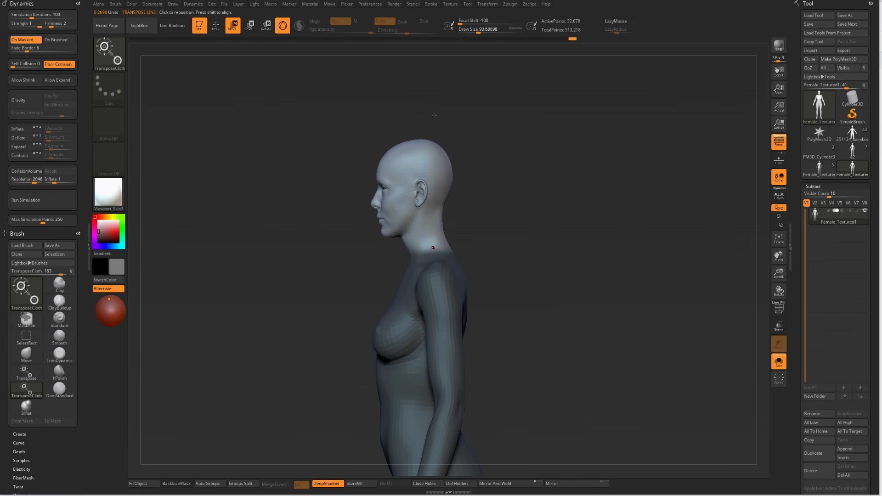
pyautogui.press('ctrl')
pyautogui.press('b')
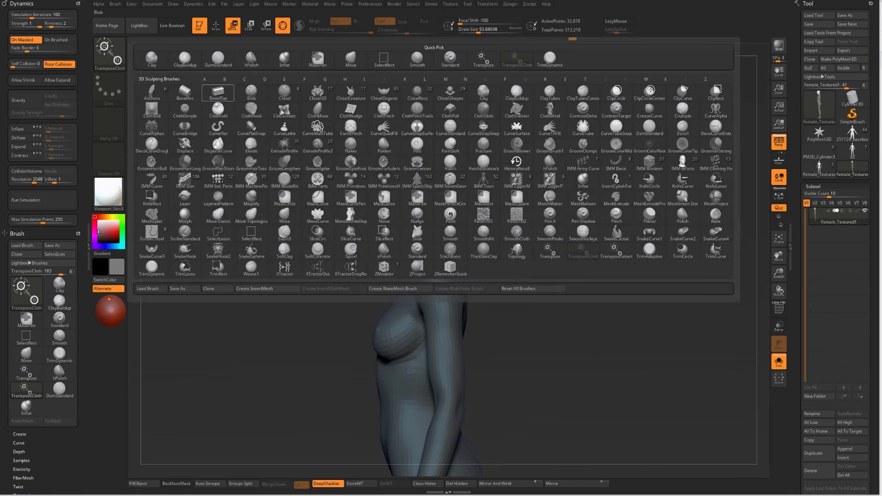
pyautogui.click(551, 254)
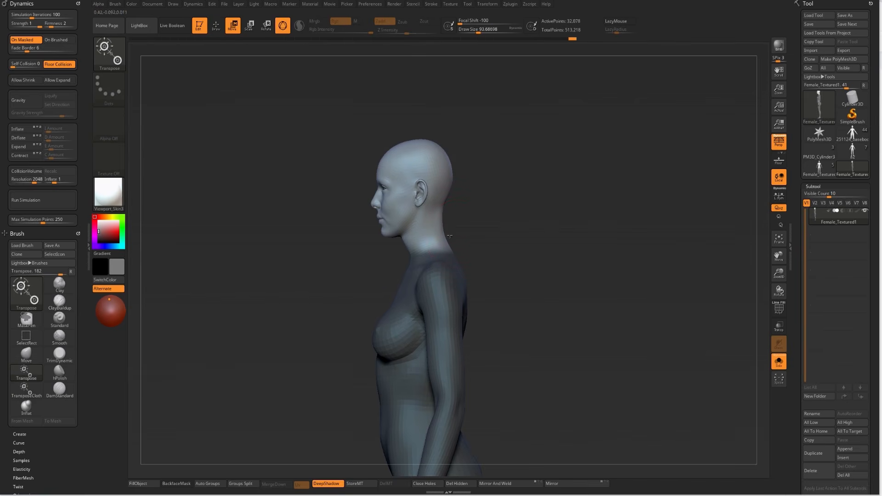
pyautogui.press('y')
pyautogui.moveTo(431, 241)
pyautogui.mouseDown()
pyautogui.moveTo(429, 74)
pyautogui.moveTo(430, 94)
pyautogui.mouseUp()
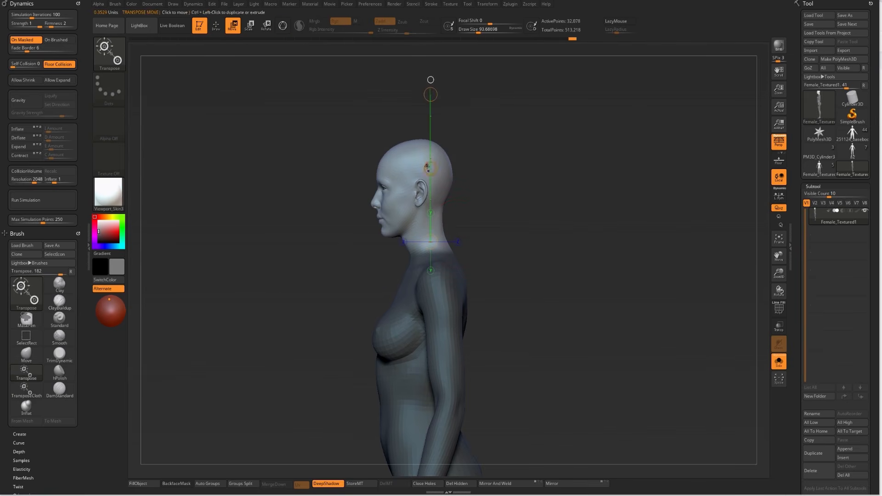
# Try to reposition the unmasked head with the action line while viewing the figure from the front
pyautogui.press('y')
pyautogui.keyDown('shift'); pyautogui.moveTo(477, 189); pyautogui.dragTo(526, 201); pyautogui.keyUp('shift')
pyautogui.moveTo(429, 242); pyautogui.dragTo(431, 235)
pyautogui.hotkey('ctrl', 'z')
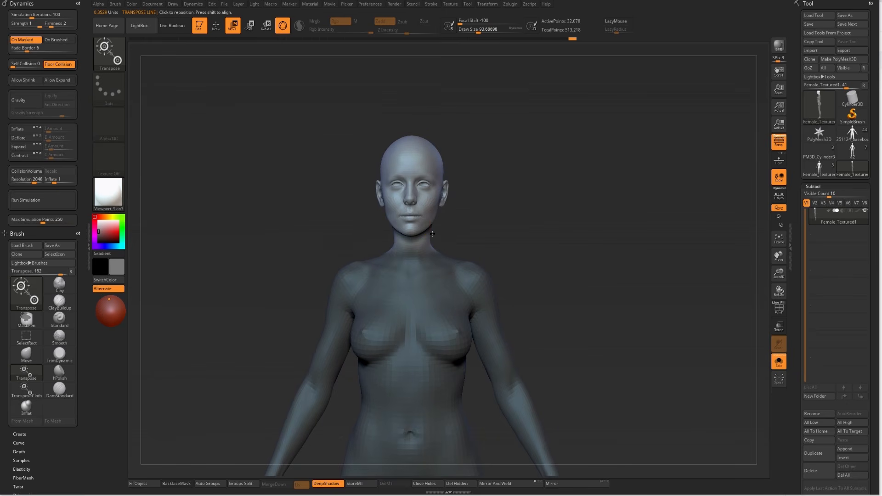
# Slightly rescale the head with the action line anchored at the neck, and clear the mask
pyautogui.press('y')
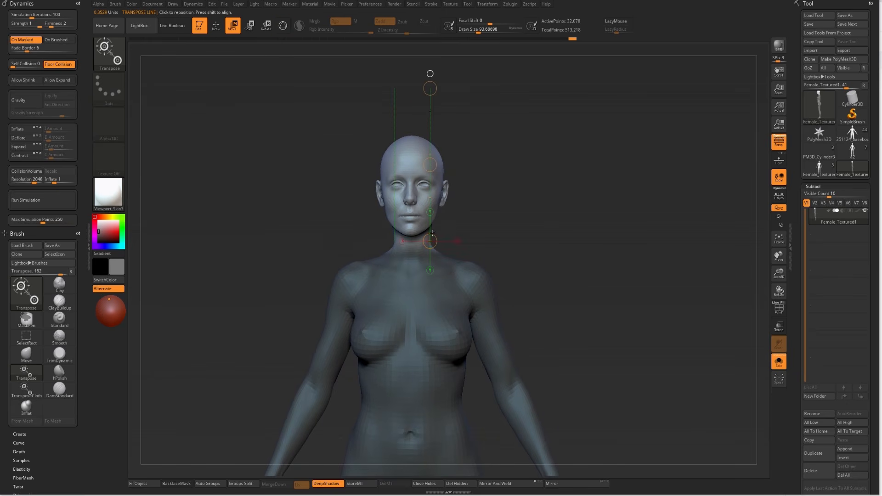
pyautogui.press('e')
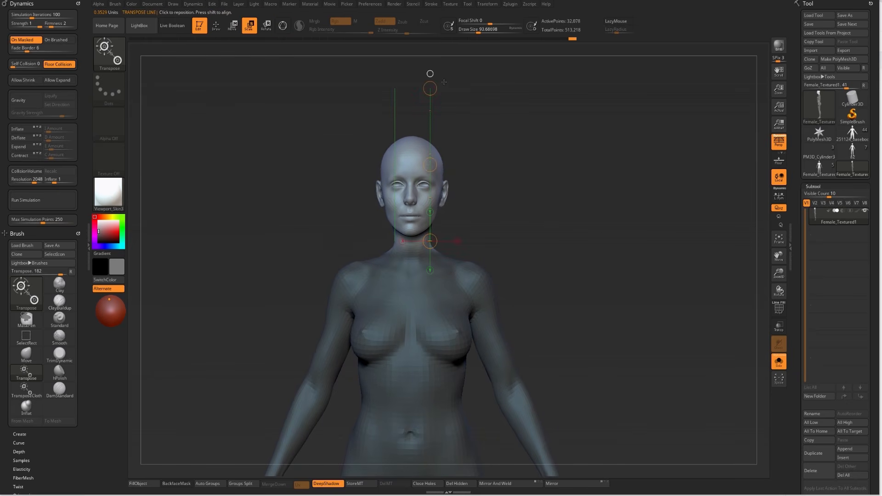
pyautogui.moveTo(429, 89); pyautogui.dragTo(429, 87)
pyautogui.press('q')
pyautogui.keyDown('alt'); pyautogui.moveTo(516, 189); pyautogui.dragTo(512, 154); pyautogui.keyUp('alt')
pyautogui.moveTo(514, 206)
pyautogui.keyDown('ctrl'); pyautogui.mouseDown()
pyautogui.moveTo(522, 223)
pyautogui.moveTo(543, 157)
pyautogui.moveTo(559, 164)
pyautogui.moveTo(496, 133)
pyautogui.mouseUp(); pyautogui.keyUp('ctrl')
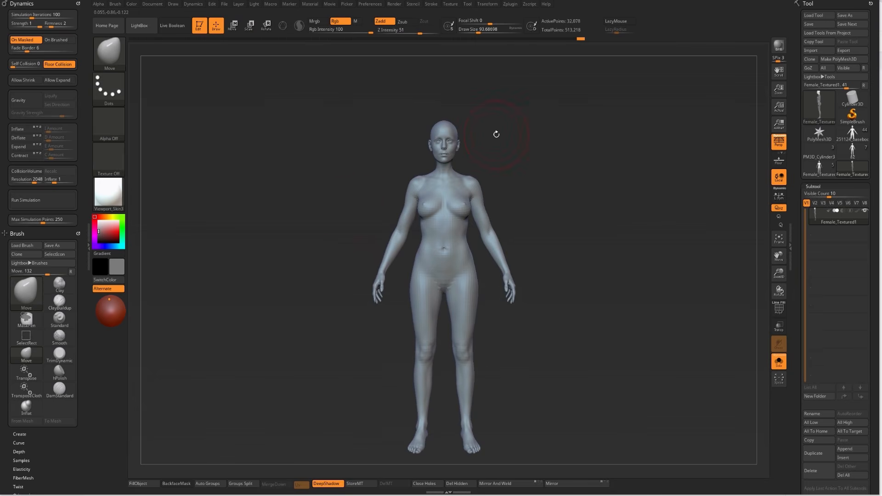
# Mask the body again in side view, adjust the head's scale along a vertical action line from the neck, and clear the mask
pyautogui.moveTo(508, 219)
pyautogui.mouseDown()
pyautogui.moveTo(525, 197)
pyautogui.moveTo(563, 219)
pyautogui.mouseUp()
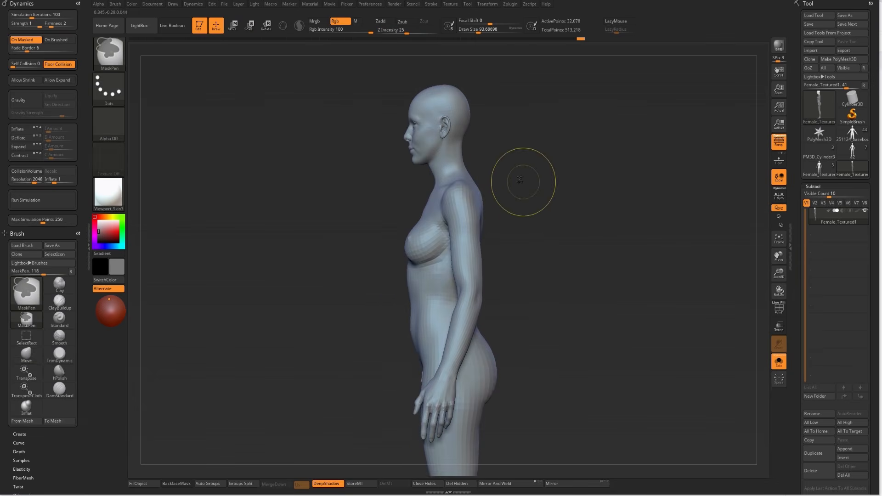
pyautogui.keyDown('ctrl'); pyautogui.moveTo(522, 184); pyautogui.dragTo(513, 103); pyautogui.keyUp('ctrl')
pyautogui.press('e')
pyautogui.keyDown('alt'); pyautogui.moveTo(535, 135); pyautogui.dragTo(544, 173); pyautogui.keyUp('alt')
pyautogui.moveTo(460, 204); pyautogui.dragTo(460, 77)
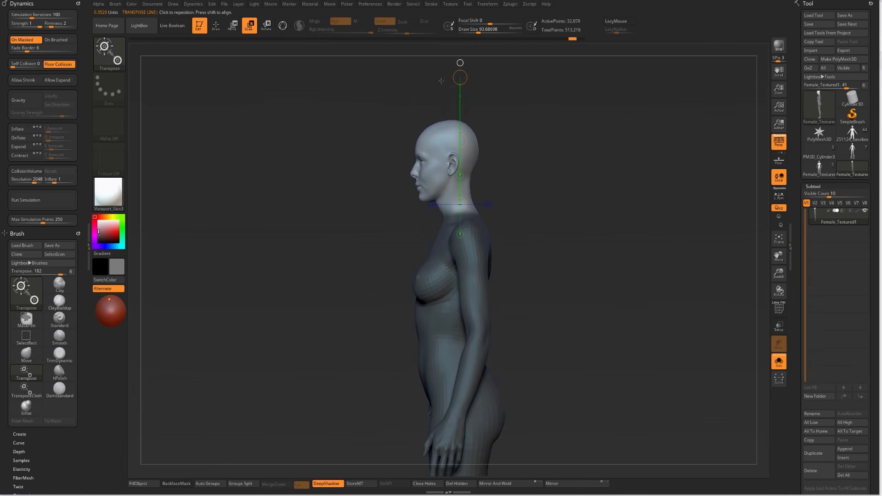
pyautogui.press('ctrl')
pyautogui.press('q')
pyautogui.keyDown('ctrl'); pyautogui.moveTo(543, 151); pyautogui.dragTo(544, 198); pyautogui.keyUp('ctrl')
pyautogui.moveTo(544, 207)
pyautogui.keyDown('alt'); pyautogui.mouseDown()
pyautogui.moveTo(548, 153)
pyautogui.moveTo(574, 161)
pyautogui.moveTo(568, 152)
pyautogui.moveTo(581, 163)
pyautogui.mouseUp(); pyautogui.keyUp('alt')
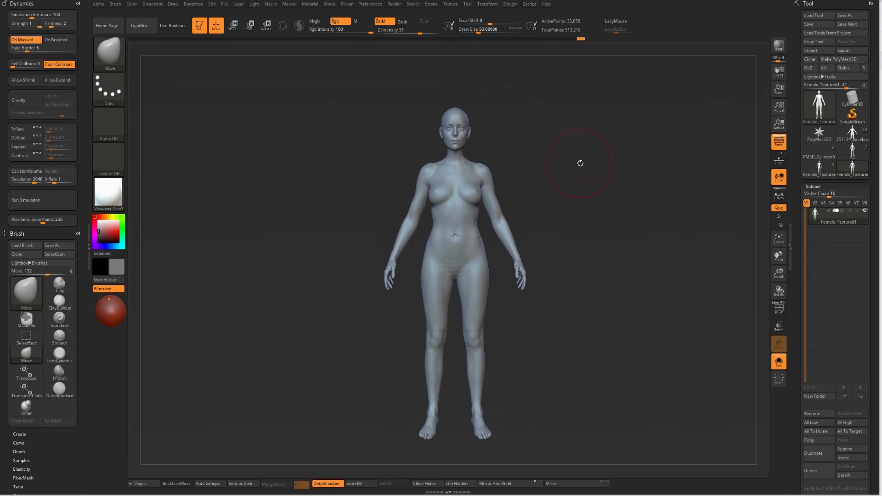
# Rotate the whole figure slightly backwards about the ankles using a vertical Transpose line in side view
pyautogui.moveTo(580, 163); pyautogui.dragTo(609, 159)
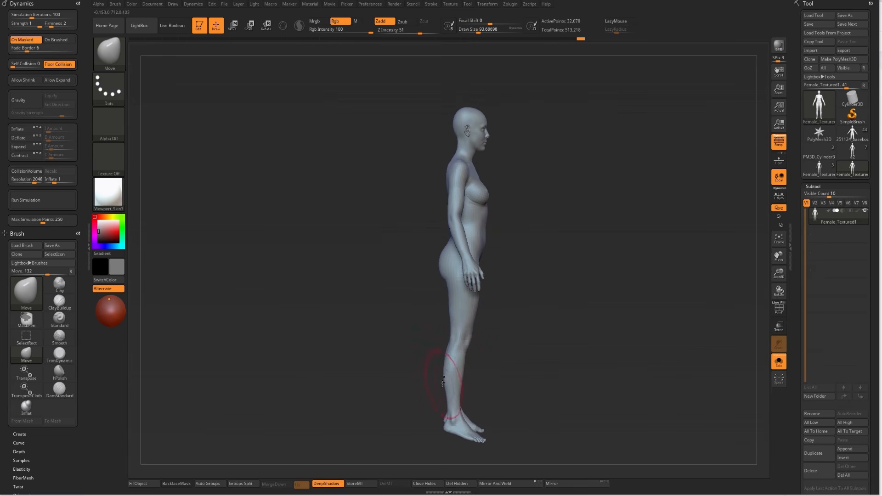
pyautogui.press('w')
pyautogui.moveTo(454, 425)
pyautogui.keyDown('shift'); pyautogui.mouseDown()
pyautogui.moveTo(457, 115)
pyautogui.moveTo(467, 37)
pyautogui.mouseUp(); pyautogui.keyUp('shift')
pyautogui.keyDown('alt'); pyautogui.moveTo(547, 178); pyautogui.dragTo(544, 205); pyautogui.keyUp('alt')
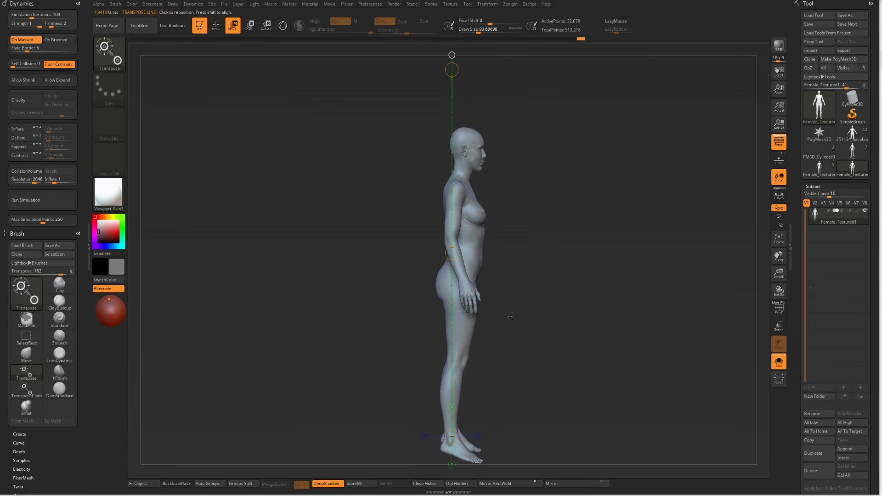
pyautogui.press('r')
pyautogui.moveTo(452, 69); pyautogui.dragTo(439, 66)
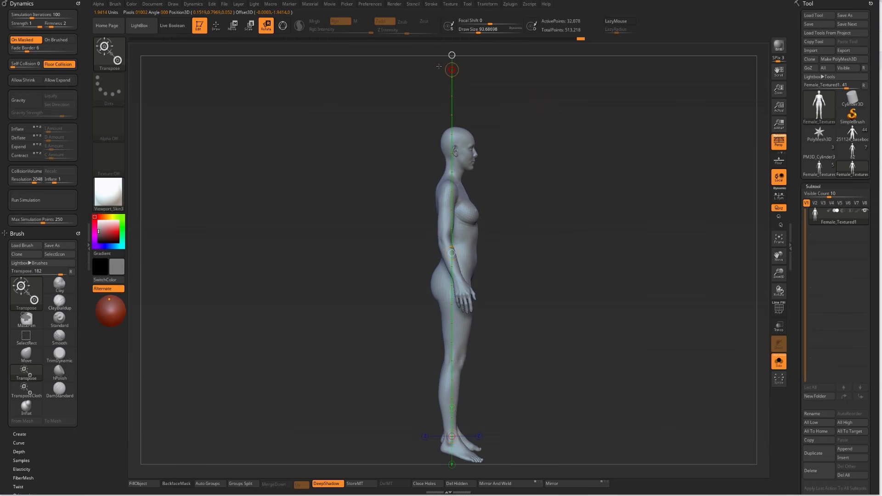
pyautogui.press('q')
# Place the a2 figure beside the sculpt on the canvas and compare their proportions from the front
pyautogui.moveTo(557, 169)
pyautogui.keyDown('shift'); pyautogui.mouseDown()
pyautogui.moveTo(499, 158)
pyautogui.moveTo(573, 164)
pyautogui.moveTo(564, 142)
pyautogui.moveTo(595, 177)
pyautogui.mouseUp(); pyautogui.keyUp('shift')
pyautogui.press('d')
pyautogui.hotkey('shift', 'd')
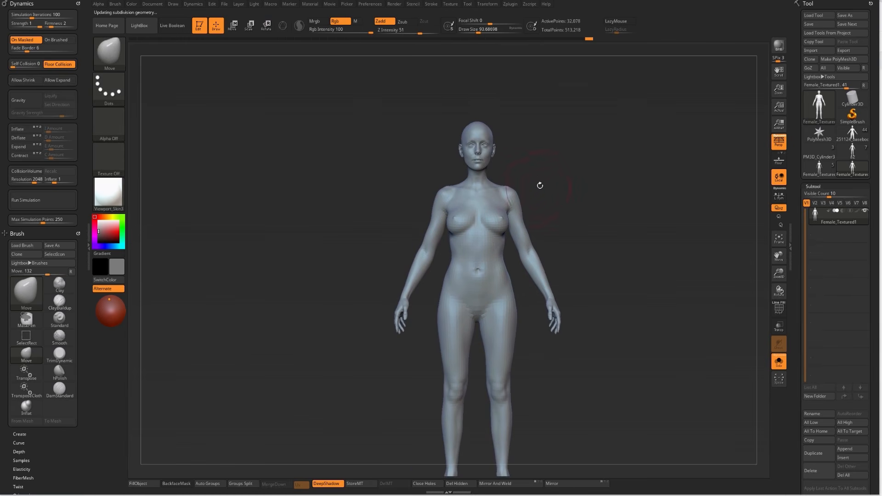
pyautogui.keyDown('alt'); pyautogui.moveTo(575, 182); pyautogui.dragTo(674, 159); pyautogui.keyUp('alt')
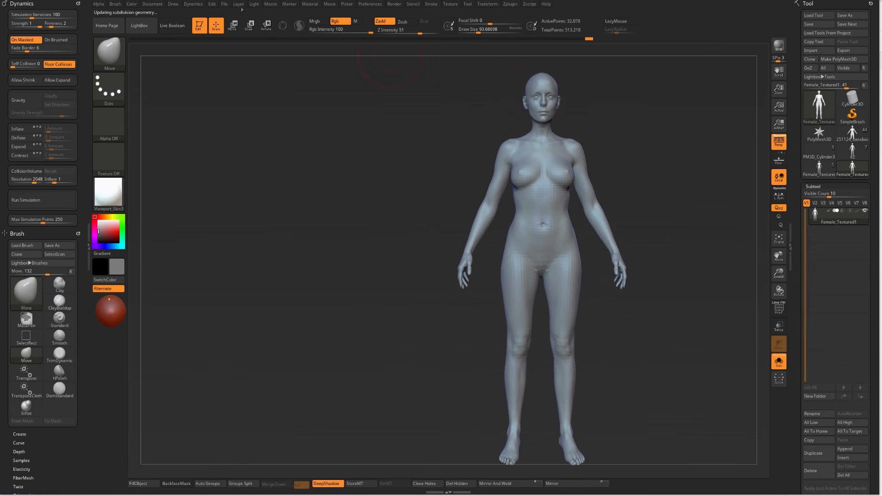
pyautogui.click(173, 4)
pyautogui.keyDown('alt'); pyautogui.moveTo(313, 207); pyautogui.dragTo(273, 176); pyautogui.keyUp('alt')
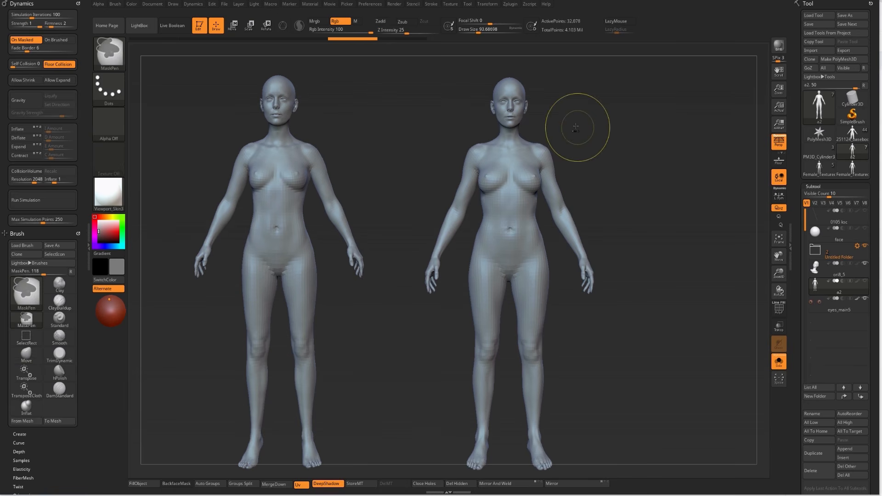
# Clear the canvas copies and bring back the Female_Textured1 sculpt alone
pyautogui.hotkey('ctrl', 'n')
pyautogui.click(852, 168)
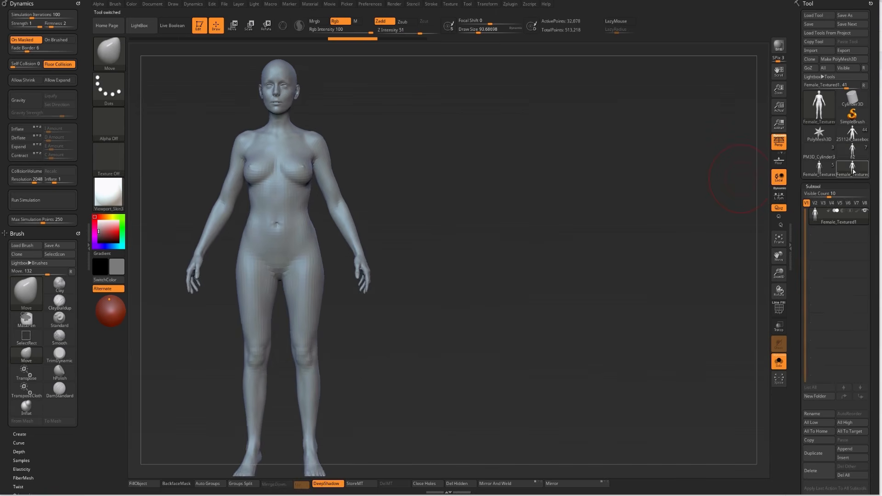
pyautogui.keyDown('alt'); pyautogui.moveTo(579, 170); pyautogui.dragTo(705, 183); pyautogui.keyUp('alt')
pyautogui.moveTo(605, 199)
pyautogui.keyDown('alt'); pyautogui.mouseDown()
pyautogui.moveTo(526, 211)
pyautogui.moveTo(522, 167)
pyautogui.moveTo(565, 168)
pyautogui.moveTo(518, 156)
pyautogui.moveTo(556, 165)
pyautogui.mouseUp(); pyautogui.keyUp('alt')
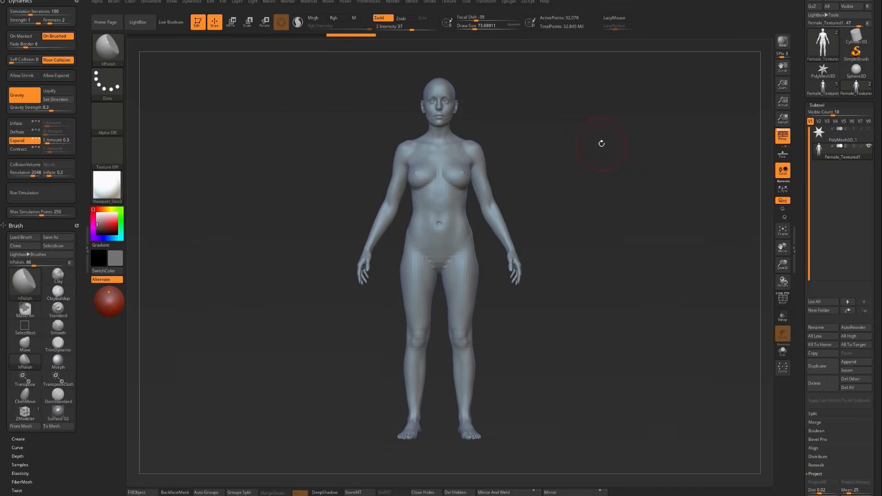
# Examine the generated archer image in Google AI Studio as a character reference, and return to the body sculpt in ZBrush
pyautogui.hotkey('alt', 'Tab')
pyautogui.hotkey('alt', 'Tab')
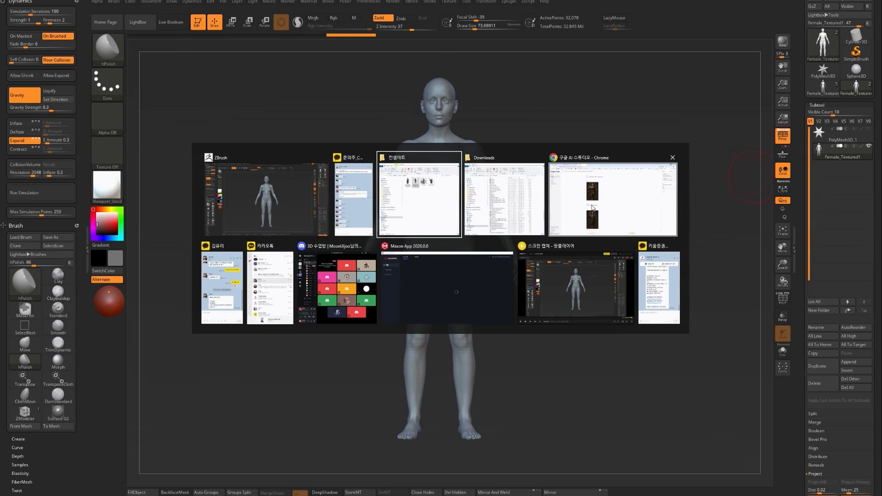
pyautogui.click(592, 208)
pyautogui.click(305, 190)
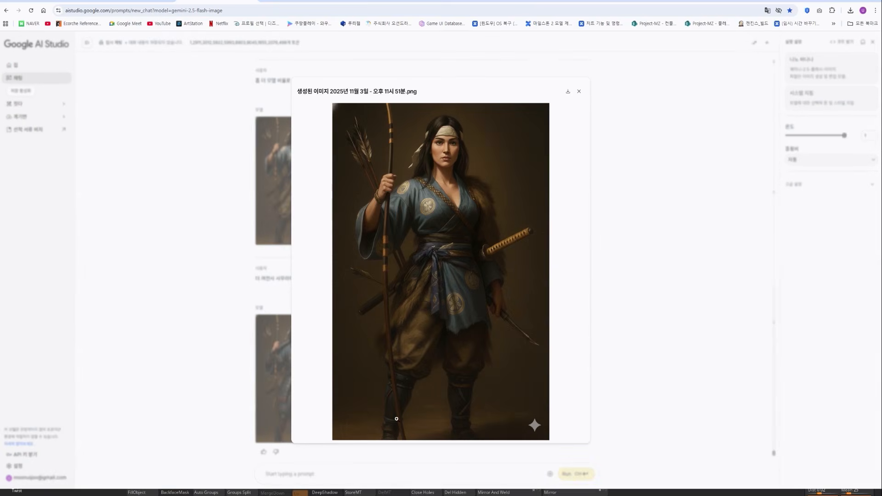
pyautogui.hotkey('alt', 'Tab')
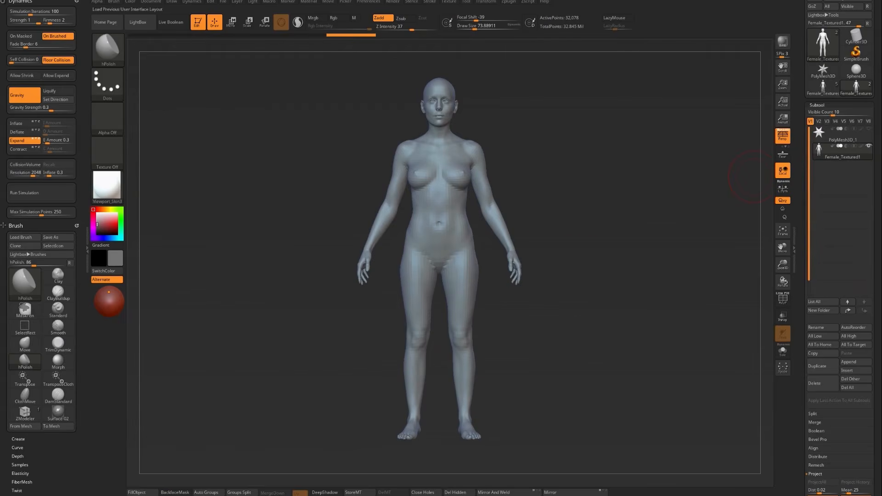
pyautogui.moveTo(583, 202)
pyautogui.mouseDown()
pyautogui.moveTo(597, 200)
pyautogui.moveTo(575, 223)
pyautogui.moveTo(567, 213)
pyautogui.mouseUp()
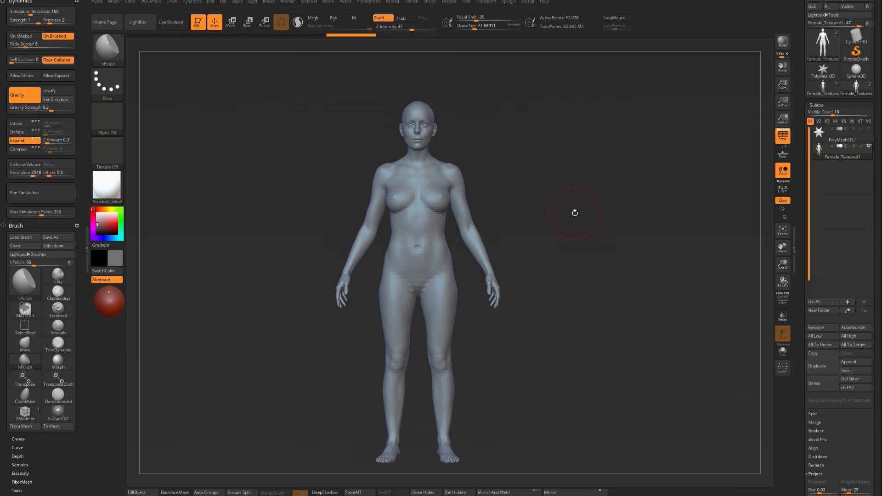
pyautogui.moveTo(532, 164)
pyautogui.keyDown('alt'); pyautogui.mouseDown()
pyautogui.moveTo(531, 128)
pyautogui.moveTo(527, 150)
pyautogui.mouseUp(); pyautogui.keyUp('alt')
pyautogui.press('w')
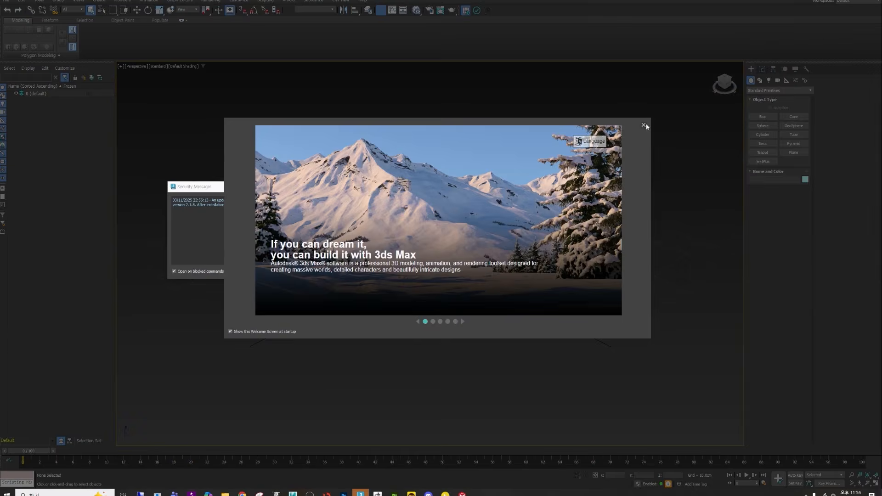
# In 3ds Max, close the welcome screen and security messages, create a box in the perspective viewport and show its parameters
pyautogui.click(644, 124)
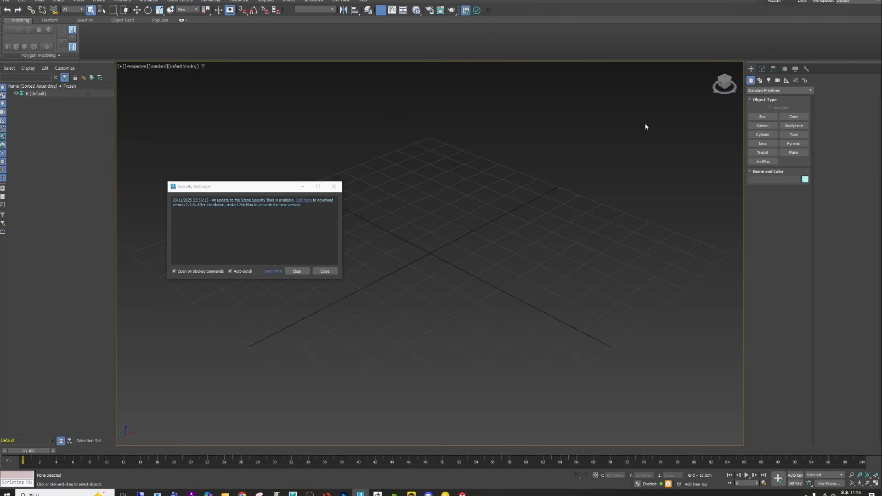
pyautogui.click(333, 187)
pyautogui.click(762, 116)
pyautogui.moveTo(464, 203); pyautogui.dragTo(454, 441)
pyautogui.click(762, 69)
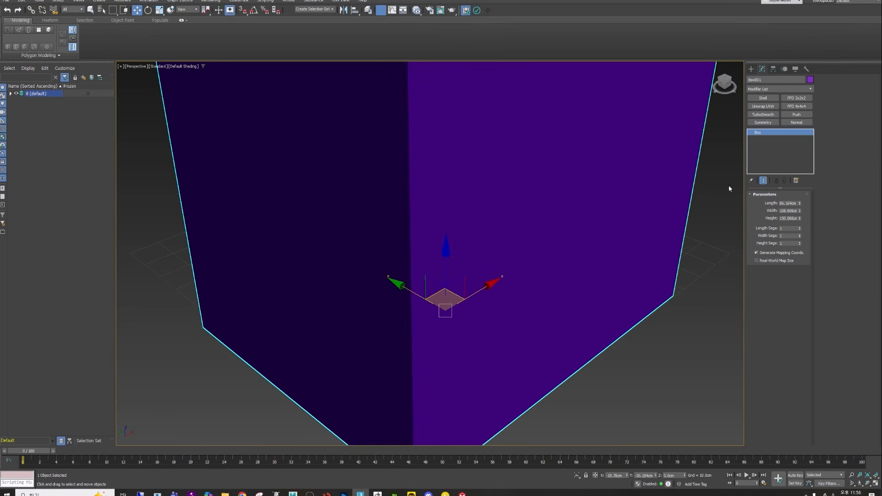
# Set the box's length, width and height to 200 cm and reset its X and Y positions to 0
pyautogui.write('200')
pyautogui.press('Tab')
pyautogui.write('2')
pyautogui.press('Tab')
pyautogui.write('200')
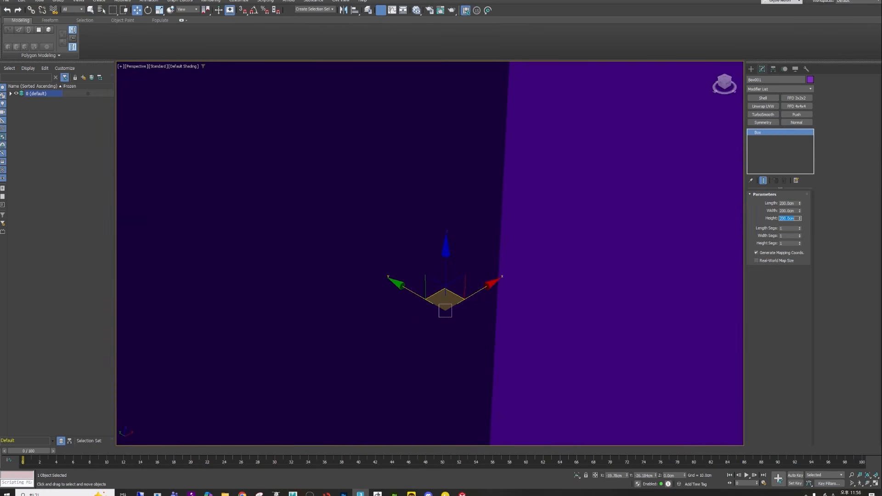
pyautogui.scroll(-2, 518, 283)
pyautogui.rightClick(627, 475)
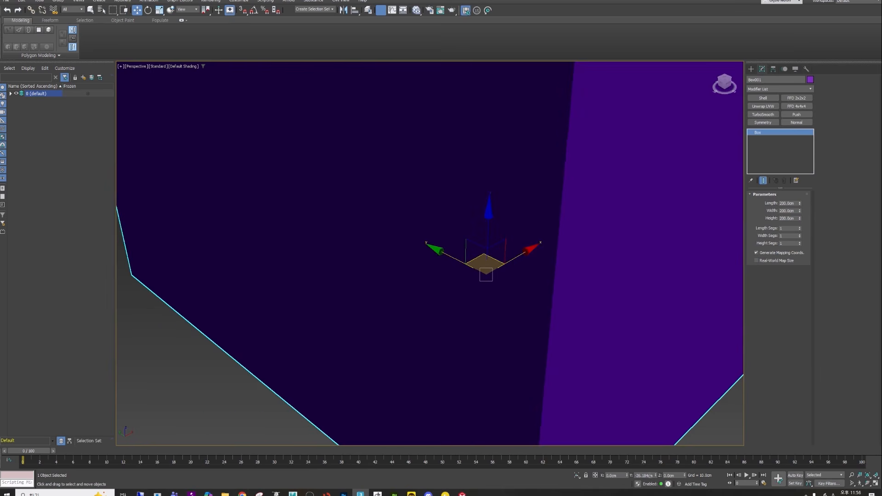
pyautogui.rightClick(656, 477)
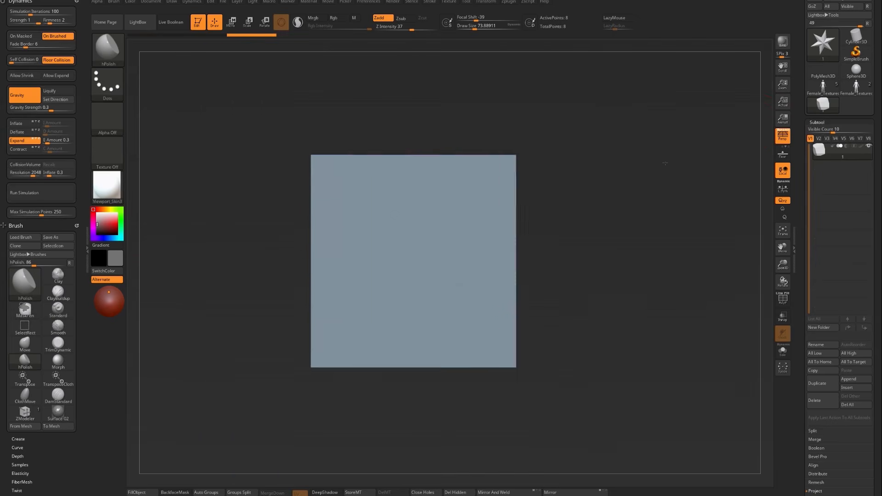
# Back in ZBrush, delete the Female_Textured tool holding the ears, eyes and teeth subtools, and select the imported cube
pyautogui.moveTo(665, 163); pyautogui.dragTo(663, 181)
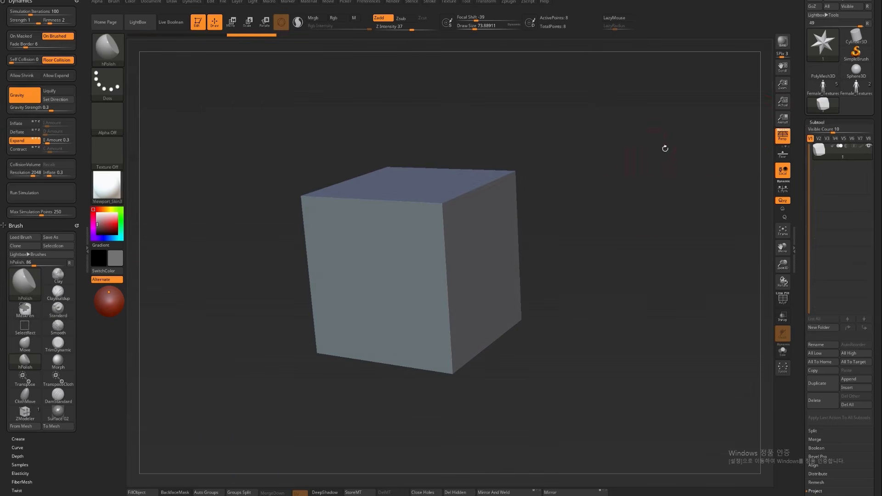
pyautogui.scroll(3, 628, 199)
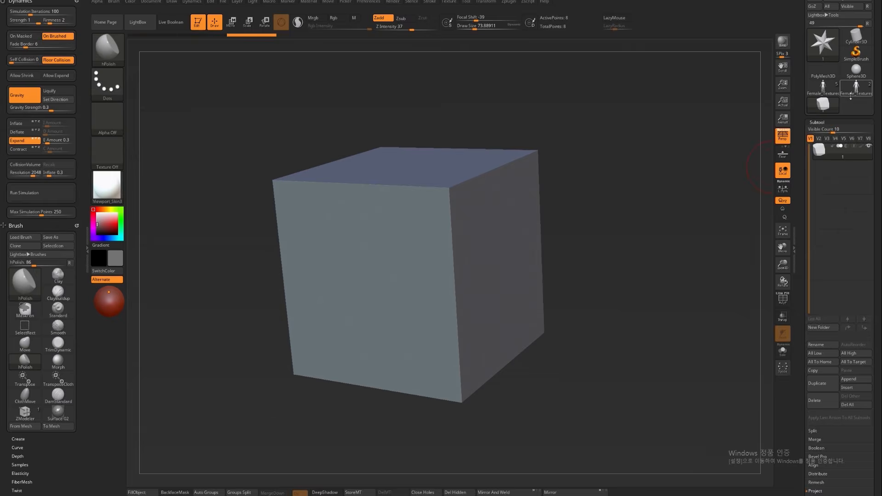
pyautogui.click(825, 94)
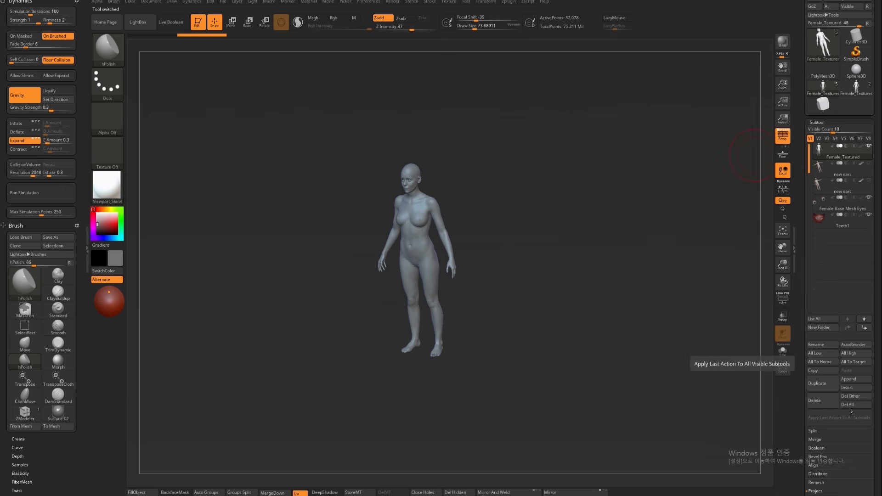
pyautogui.click(823, 87)
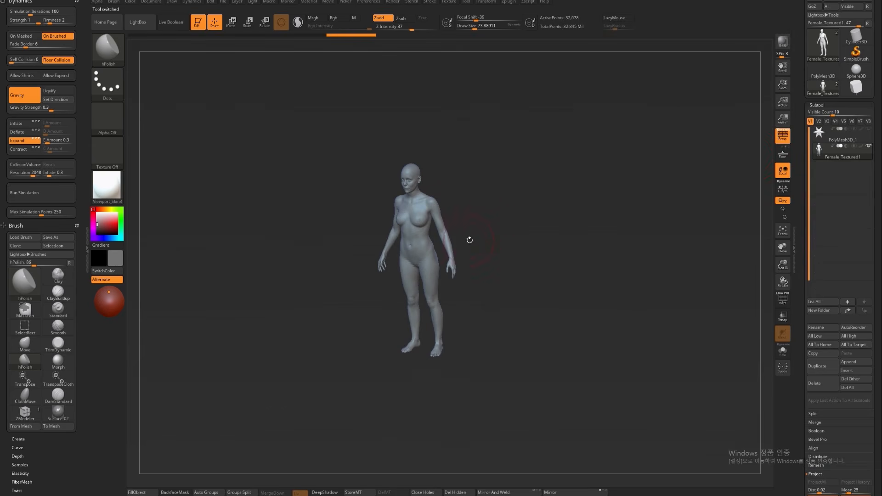
pyautogui.click(856, 87)
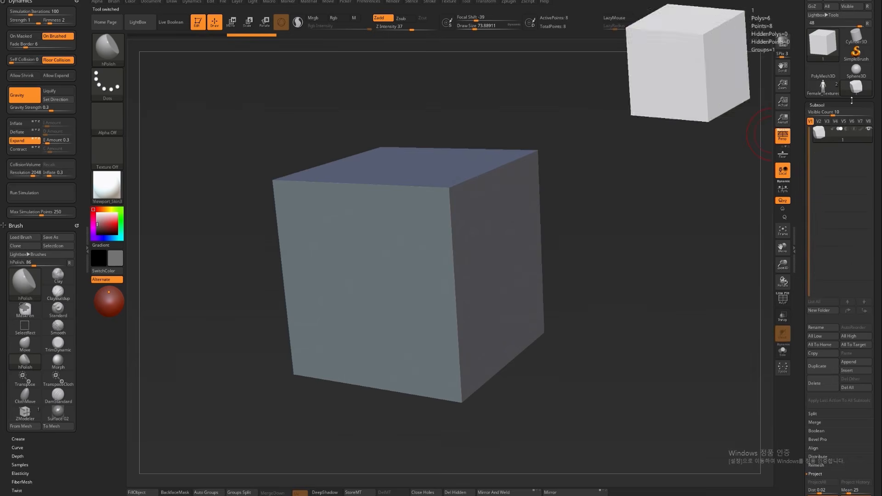
# Append the Female_Textured2 body to the cube's tool as a subtool and make it the active subtool
pyautogui.click(848, 362)
pyautogui.click(655, 352)
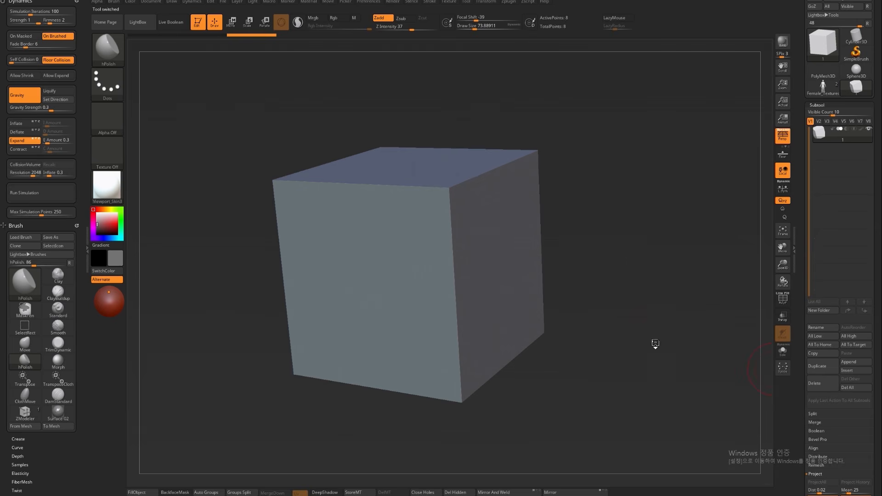
pyautogui.click(865, 153)
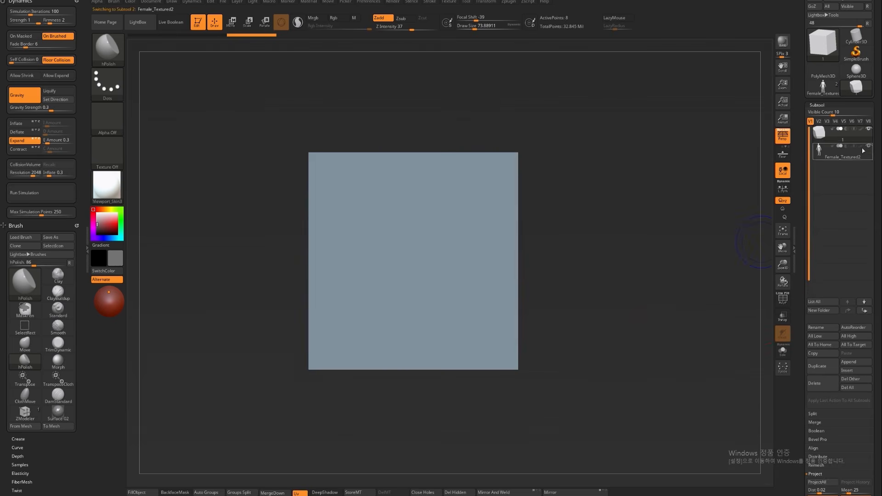
# Examine the body on its own and together with the reference cube to compare their sizes
pyautogui.click(868, 129)
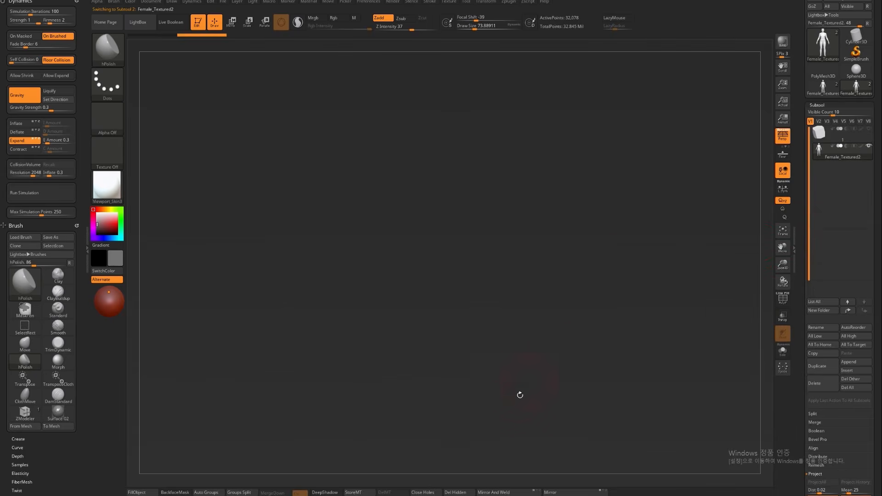
pyautogui.press('f')
pyautogui.keyDown('ctrl'); pyautogui.moveTo(536, 282); pyautogui.dragTo(582, 362, button='right'); pyautogui.keyUp('ctrl')
pyautogui.press('f')
pyautogui.click(868, 130)
pyautogui.keyDown('ctrl'); pyautogui.moveTo(488, 423); pyautogui.dragTo(514, 432, button='right'); pyautogui.keyUp('ctrl')
pyautogui.moveTo(461, 390); pyautogui.dragTo(460, 390)
pyautogui.moveTo(531, 438); pyautogui.dragTo(632, 405)
pyautogui.click(520, 427)
pyautogui.keyDown('alt'); pyautogui.moveTo(555, 382); pyautogui.dragTo(567, 327); pyautogui.keyUp('alt')
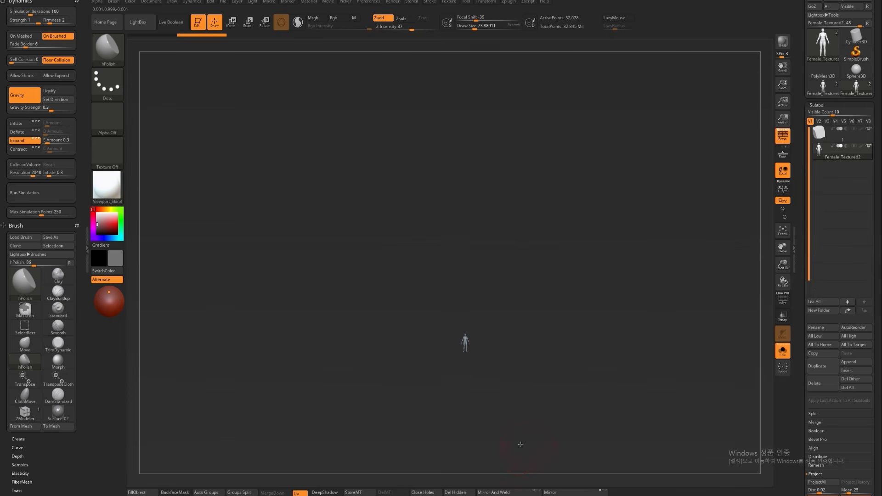
pyautogui.hotkey('ctrl', 'z')
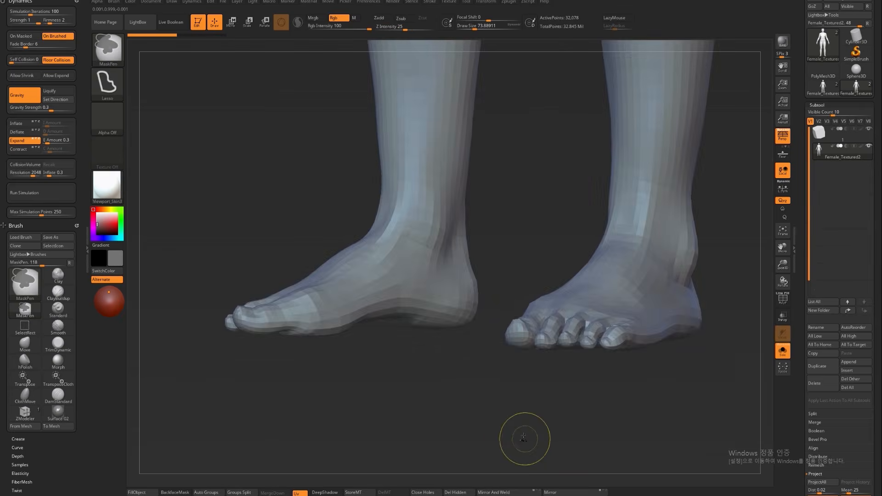
pyautogui.keyDown('alt'); pyautogui.moveTo(525, 437); pyautogui.dragTo(349, 312); pyautogui.keyUp('alt')
pyautogui.press('f')
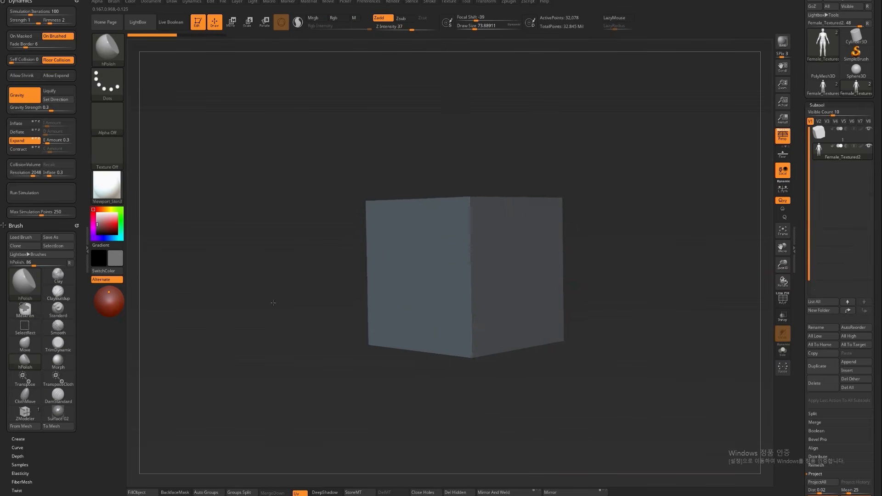
# Turn on transparency and compare the body's height with the cube around it, with Solo both on and off
pyautogui.click(780, 319)
pyautogui.moveTo(748, 324); pyautogui.dragTo(676, 322)
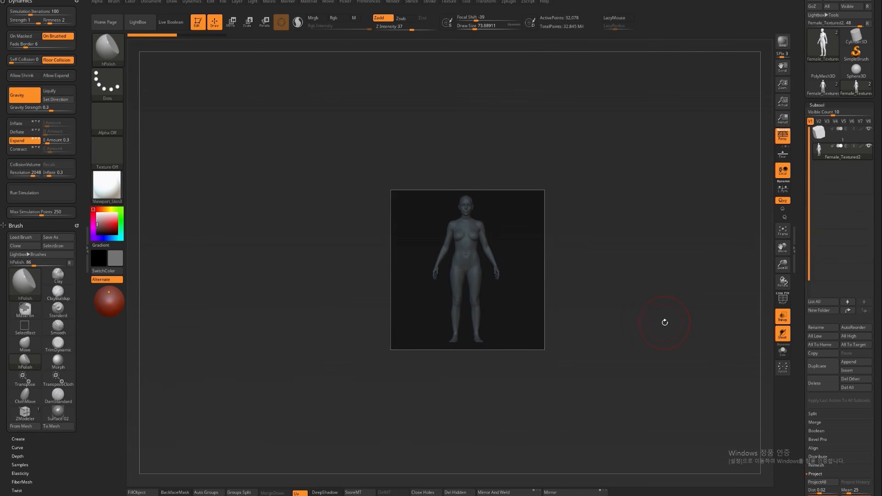
pyautogui.moveTo(665, 304)
pyautogui.keyDown('alt'); pyautogui.mouseDown()
pyautogui.moveTo(652, 307)
pyautogui.moveTo(664, 312)
pyautogui.mouseUp(); pyautogui.keyUp('alt')
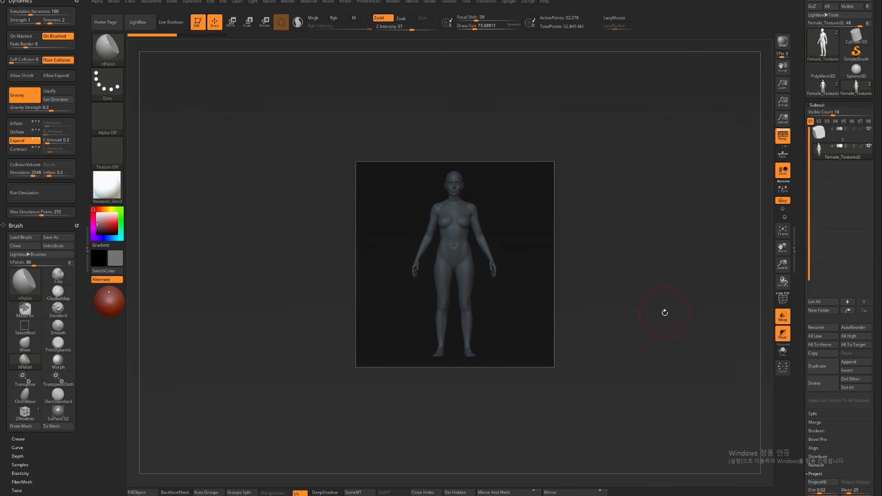
pyautogui.keyDown('alt'); pyautogui.moveTo(670, 257); pyautogui.dragTo(678, 280); pyautogui.keyUp('alt')
pyautogui.hotkey('alt', 's')
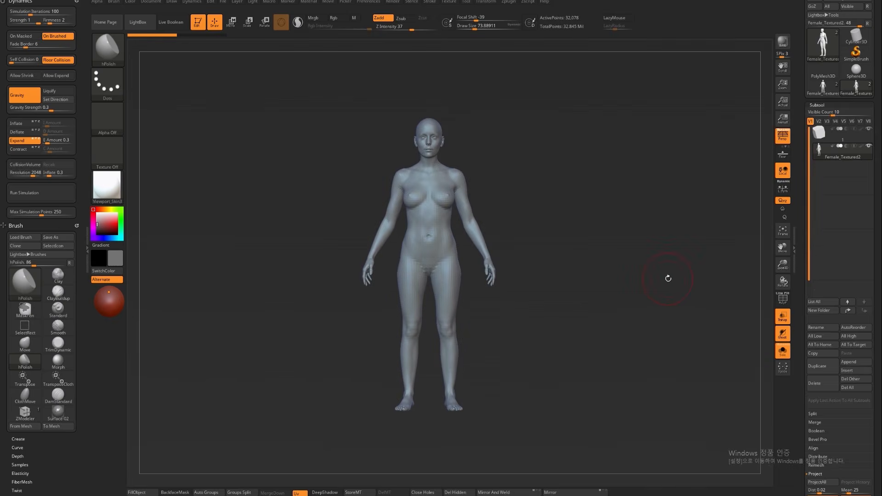
pyautogui.hotkey('alt', 's')
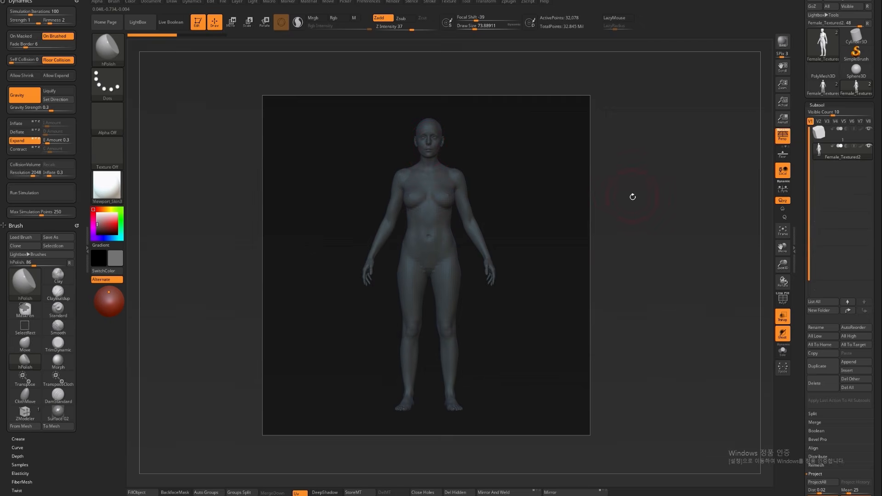
pyautogui.hotkey('alt', 's')
pyautogui.moveTo(632, 198); pyautogui.dragTo(666, 199)
# Subdivide the body mesh twice, up to subdivision level 3
pyautogui.hotkey('ctrl', 'd')
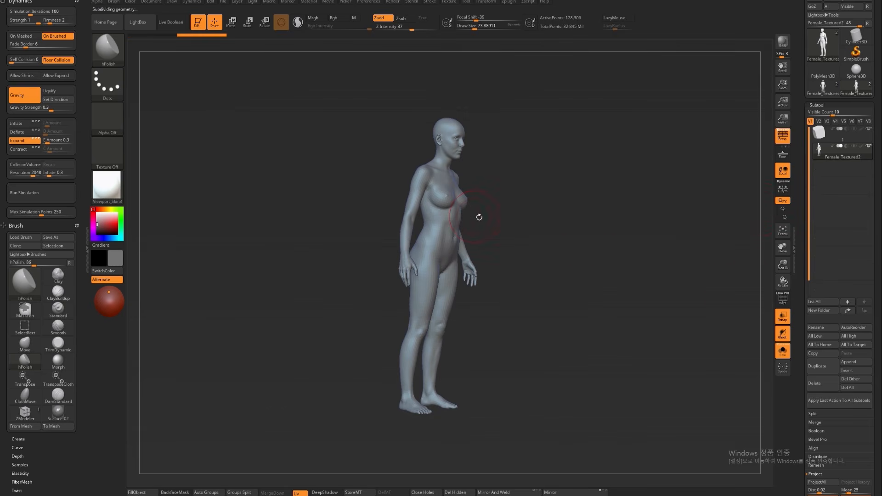
pyautogui.moveTo(818, 280); pyautogui.dragTo(802, 174)
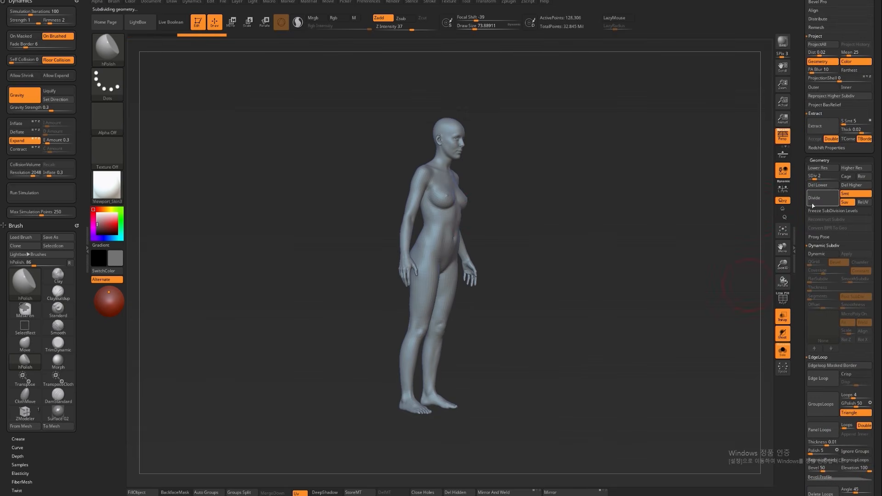
pyautogui.click(852, 187)
pyautogui.keyDown('shift'); pyautogui.moveTo(663, 194); pyautogui.dragTo(717, 191); pyautogui.keyUp('shift')
pyautogui.moveTo(803, 179); pyautogui.dragTo(797, 312)
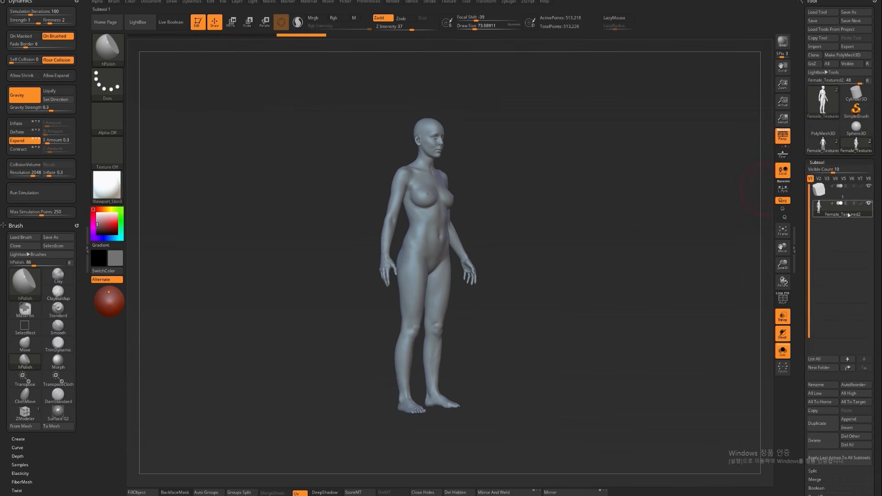
# Check the cube subtool, reselect the body and delete its posable symmetry
pyautogui.click(834, 190)
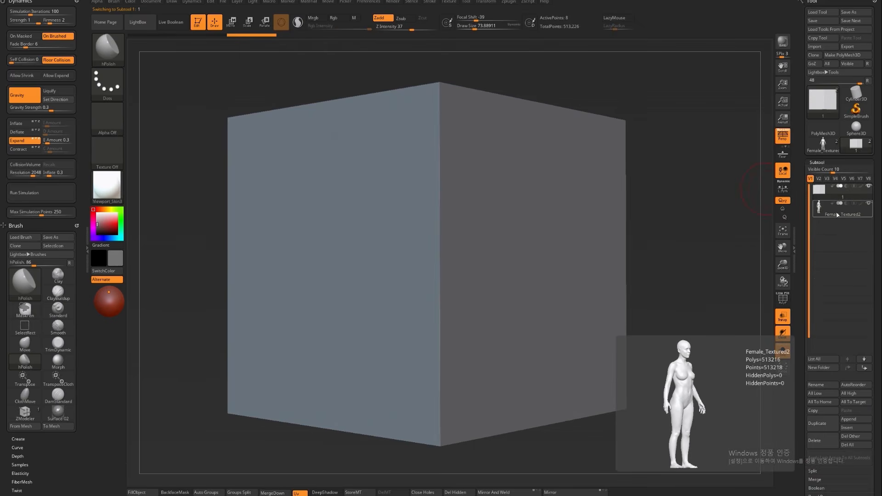
pyautogui.click(837, 214)
pyautogui.moveTo(649, 256); pyautogui.dragTo(596, 244)
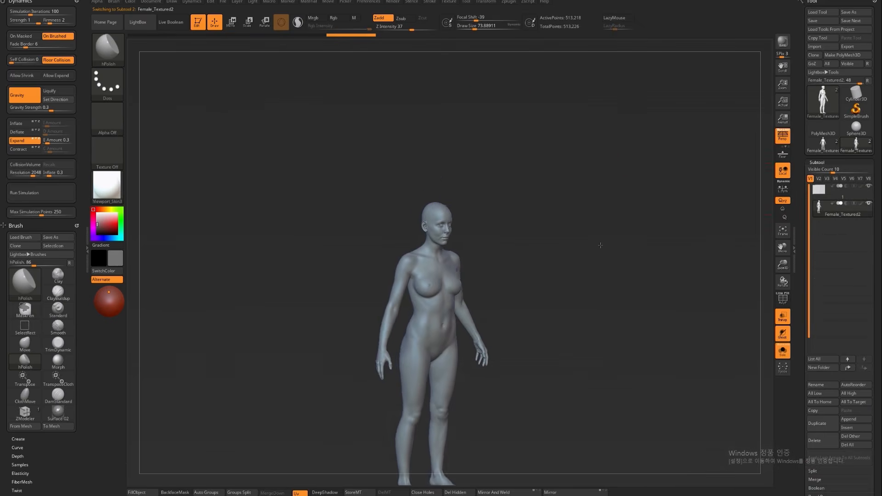
pyautogui.click(473, 3)
pyautogui.moveTo(593, 173); pyautogui.dragTo(496, 4)
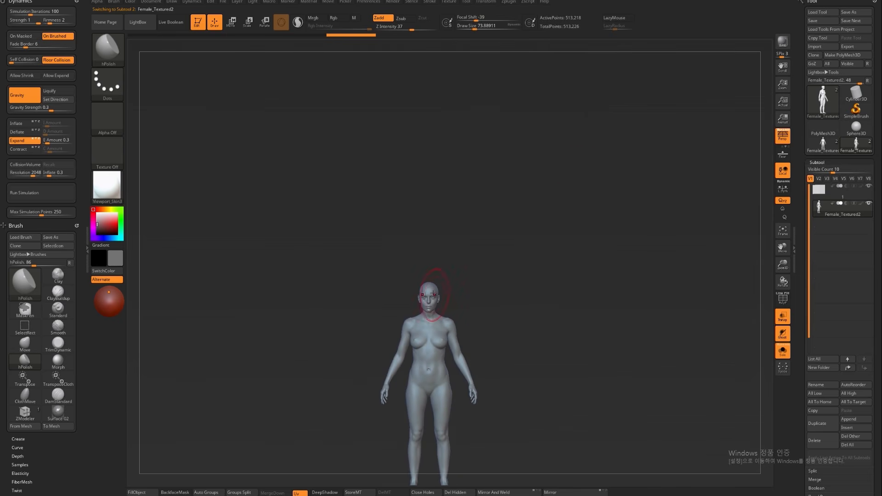
pyautogui.press('f')
pyautogui.keyDown('alt'); pyautogui.moveTo(574, 146); pyautogui.dragTo(524, 427); pyautogui.keyUp('alt')
pyautogui.keyDown('alt'); pyautogui.moveTo(517, 304); pyautogui.dragTo(622, 191); pyautogui.keyUp('alt')
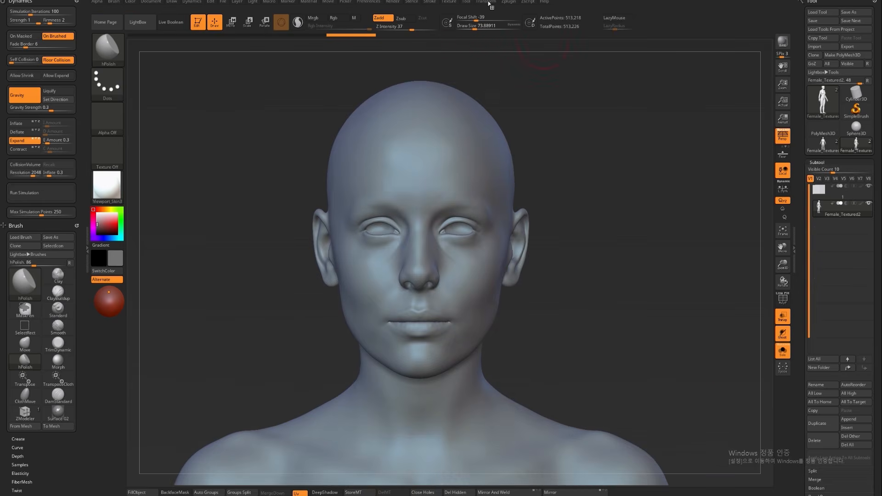
pyautogui.moveTo(487, 1)
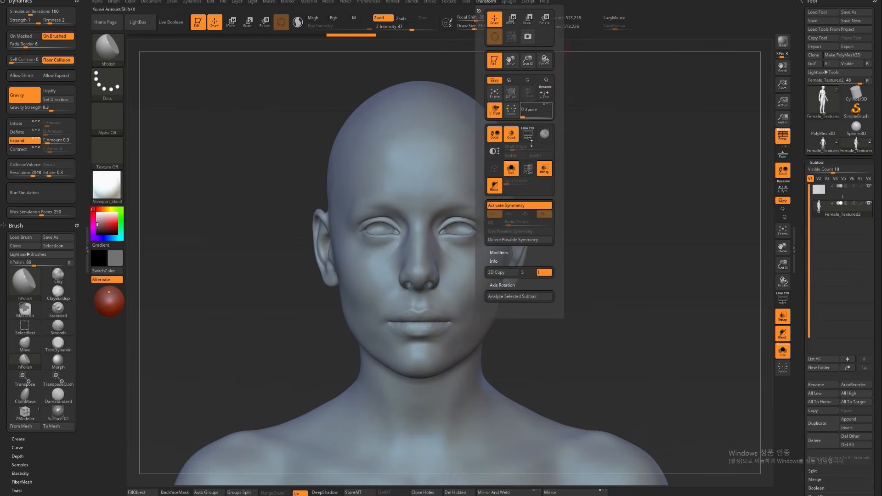
pyautogui.click(492, 240)
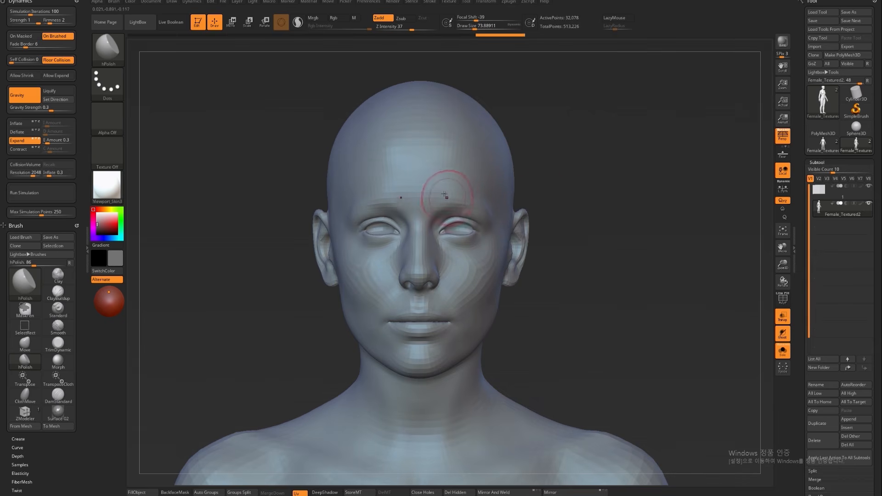
# Drop the body to its lowest subdivision level and show its wireframe, with the brush draw size reduced to about 44
pyautogui.hotkey('shift', 'd')
pyautogui.press('[')
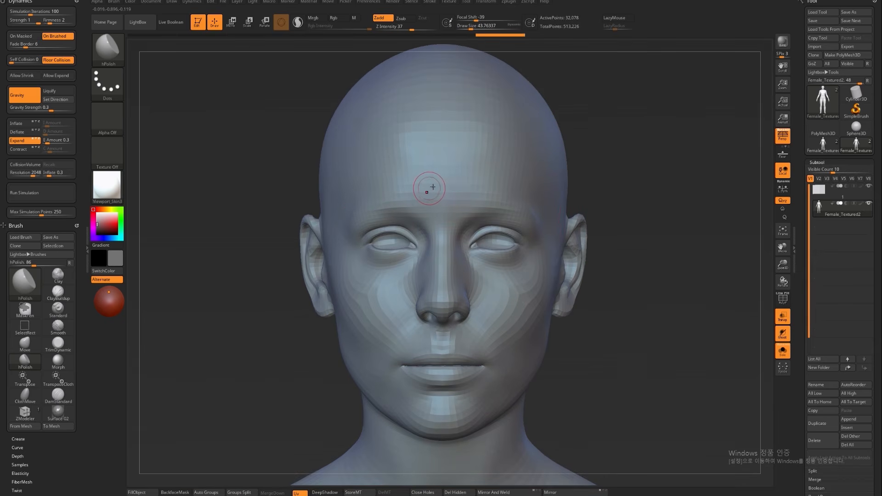
pyautogui.press('shift')
pyautogui.hotkey('shift', 'f')
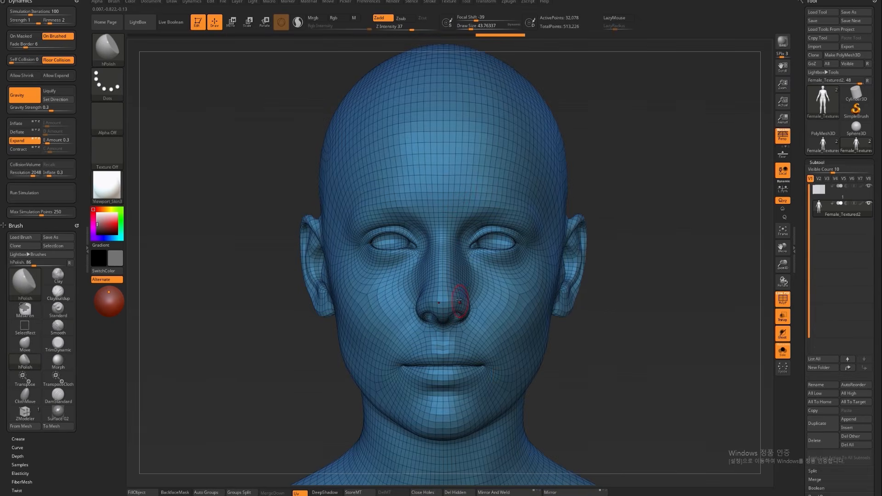
# Move the body mesh to the world center with the transform gizmo's home function
pyautogui.press('w')
pyautogui.keyDown('alt'); pyautogui.moveTo(565, 326); pyautogui.dragTo(535, 323); pyautogui.keyUp('alt')
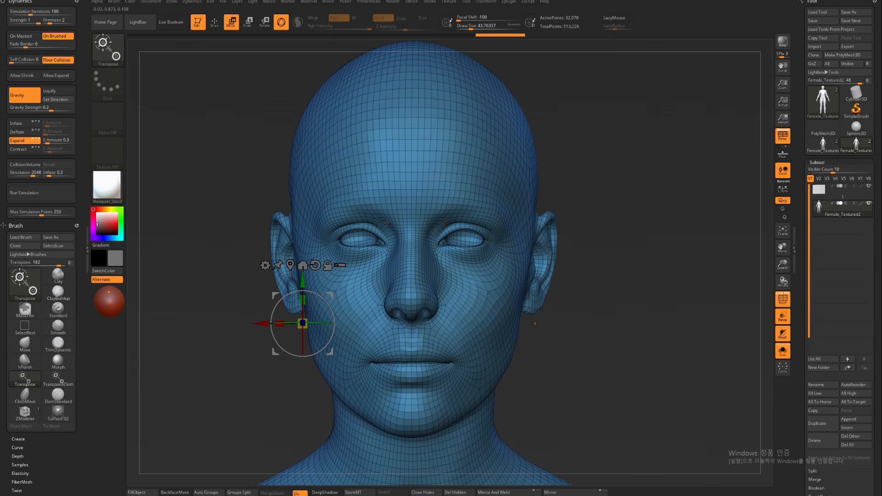
pyautogui.press('y')
pyautogui.press('f')
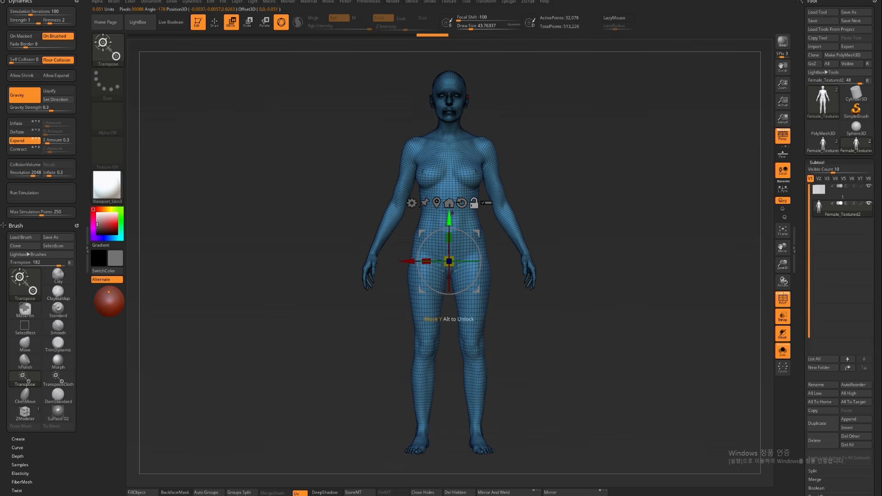
pyautogui.click(449, 203)
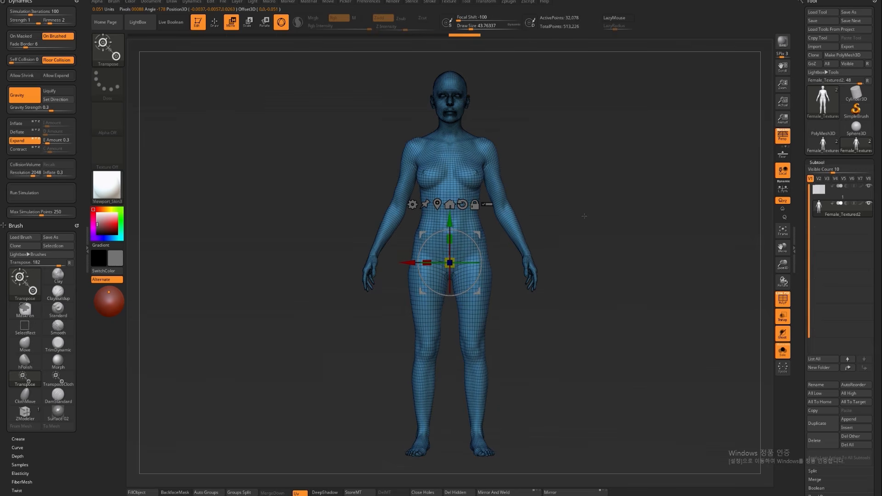
# Return to the hPolish brush, check its mirrored cursor on the chest and restore the body's highest subdivision level
pyautogui.press('q')
pyautogui.keyDown('alt'); pyautogui.moveTo(588, 185); pyautogui.dragTo(539, 287); pyautogui.keyUp('alt')
pyautogui.moveTo(541, 251)
pyautogui.keyDown('alt'); pyautogui.mouseDown()
pyautogui.moveTo(709, 111)
pyautogui.moveTo(638, 269)
pyautogui.mouseUp(); pyautogui.keyUp('alt')
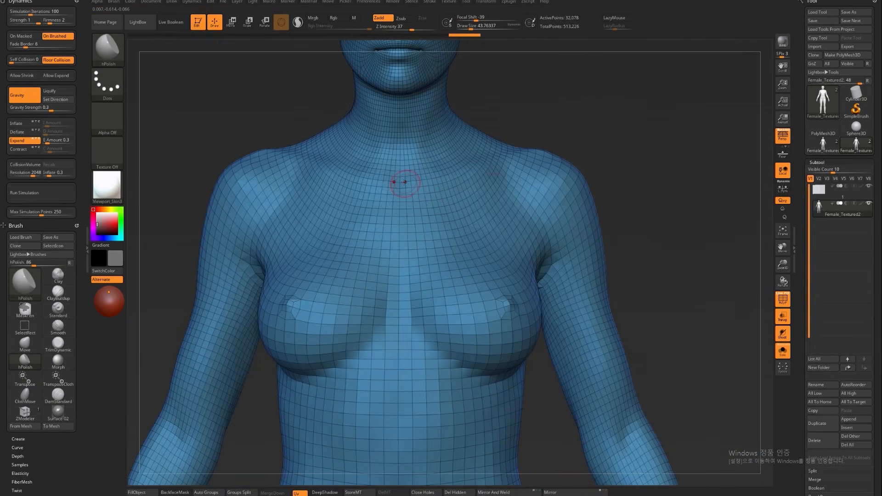
pyautogui.keyDown('alt'); pyautogui.moveTo(642, 238); pyautogui.dragTo(611, 165); pyautogui.keyUp('alt')
pyautogui.press('d')
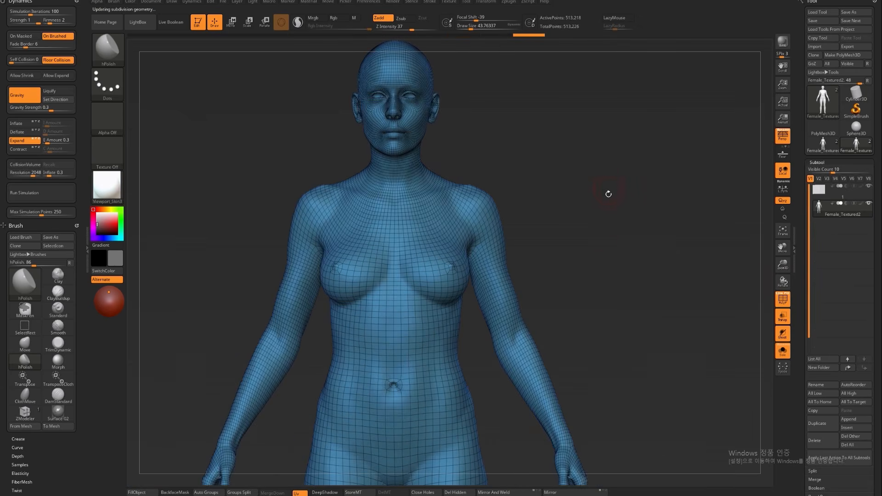
# Merge the cube subtool down with the body into a single subtool
pyautogui.click(828, 198)
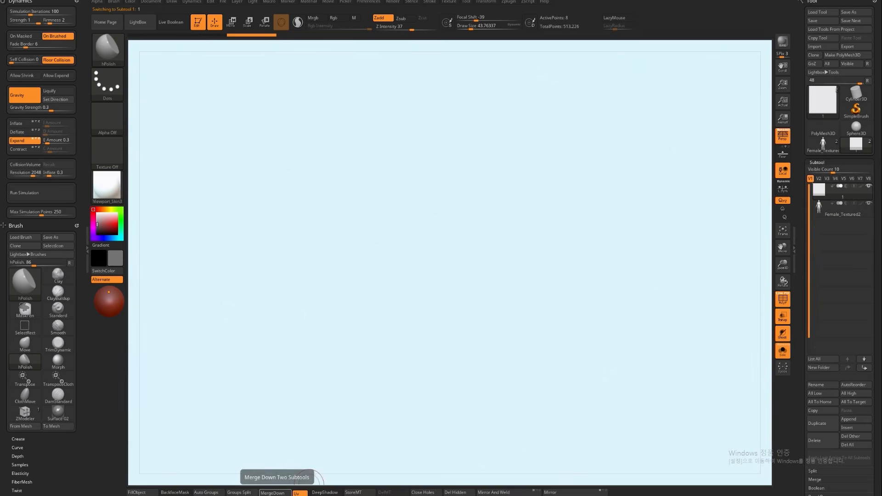
pyautogui.click(275, 493)
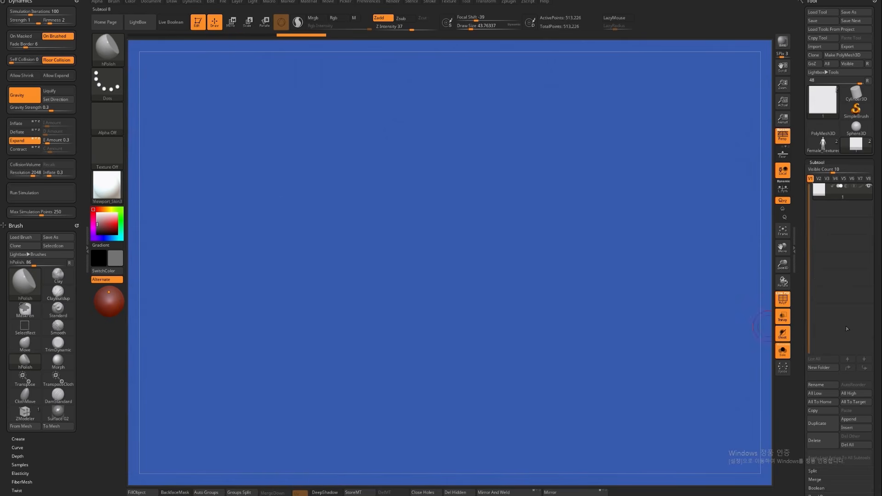
pyautogui.scroll(-3, 807, 297)
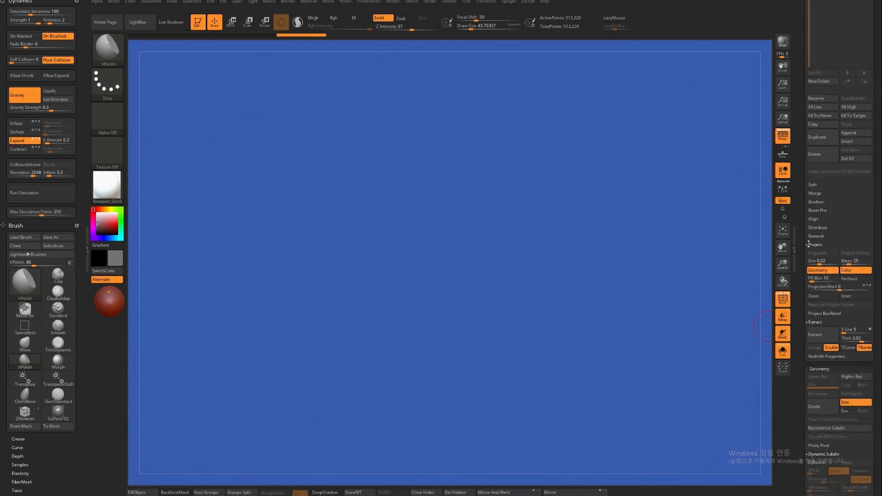
pyautogui.scroll(1, 807, 296)
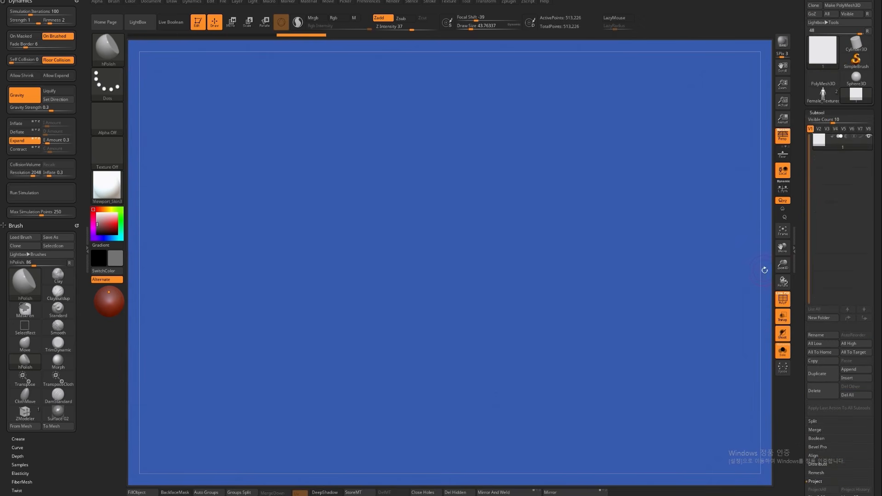
# Isolate the body's polygroup by hiding the cube, and delete the hidden cube geometry from the merged subtool
pyautogui.press('f')
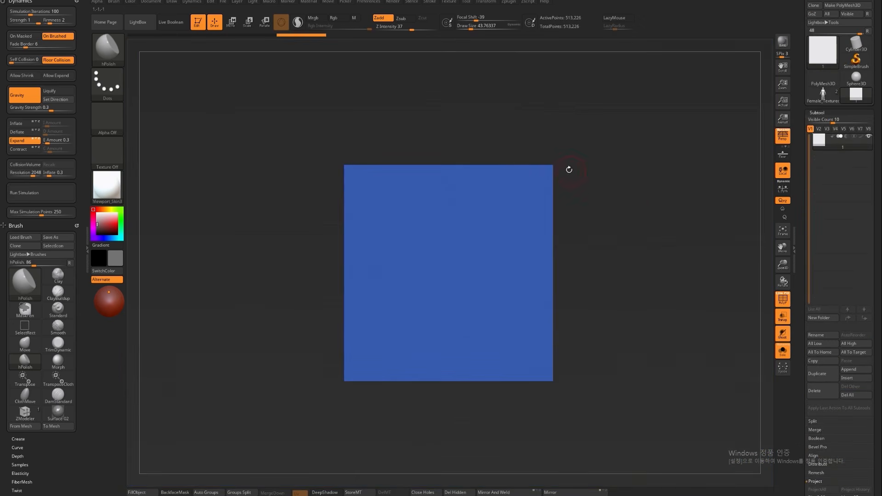
pyautogui.hotkey('ctrl', 'shift')
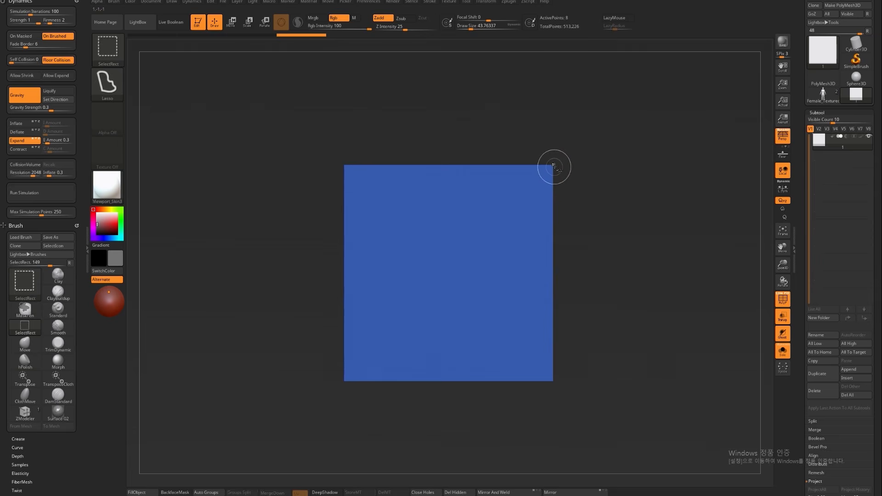
pyautogui.keyDown('ctrl'); pyautogui.keyDown('shift'); pyautogui.click(574, 168); pyautogui.keyUp('shift'); pyautogui.keyUp('ctrl')
pyautogui.keyDown('ctrl'); pyautogui.keyDown('shift'); pyautogui.click(505, 192); pyautogui.keyUp('shift'); pyautogui.keyUp('ctrl')
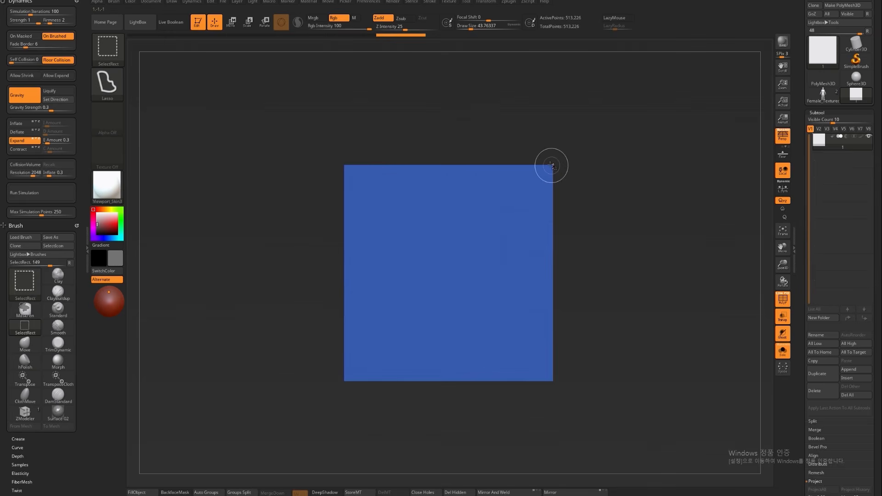
pyautogui.keyDown('ctrl'); pyautogui.keyDown('shift'); pyautogui.click(596, 232); pyautogui.keyUp('shift'); pyautogui.keyUp('ctrl')
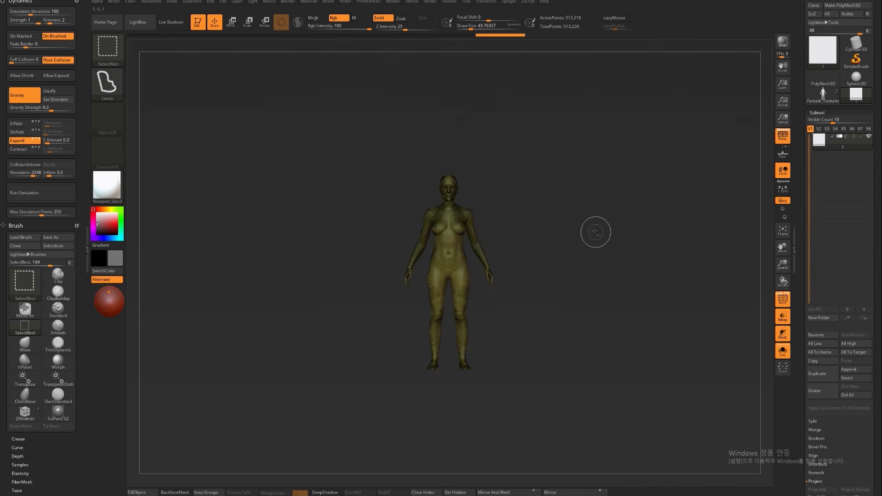
pyautogui.click(462, 493)
pyautogui.press('f')
pyautogui.keyDown('alt'); pyautogui.moveTo(637, 338); pyautogui.dragTo(615, 399); pyautogui.keyUp('alt')
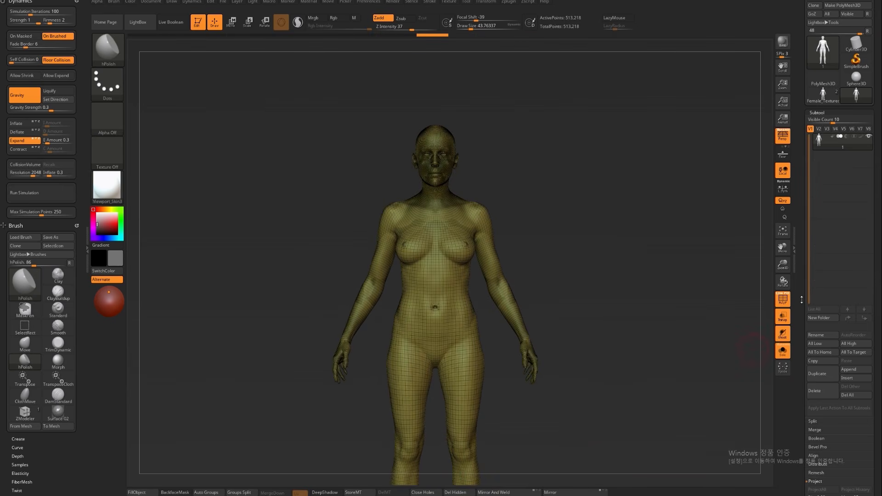
# Reconstruct the body mesh's lower subdivision levels down to the lowest one that can be recovered
pyautogui.scroll(-5, 801, 299)
pyautogui.click(825, 396)
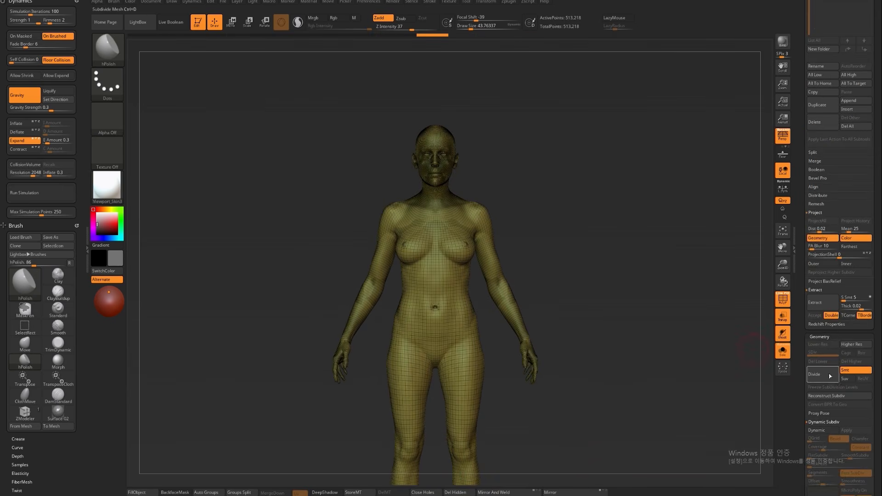
pyautogui.click(824, 396)
pyautogui.click(818, 397)
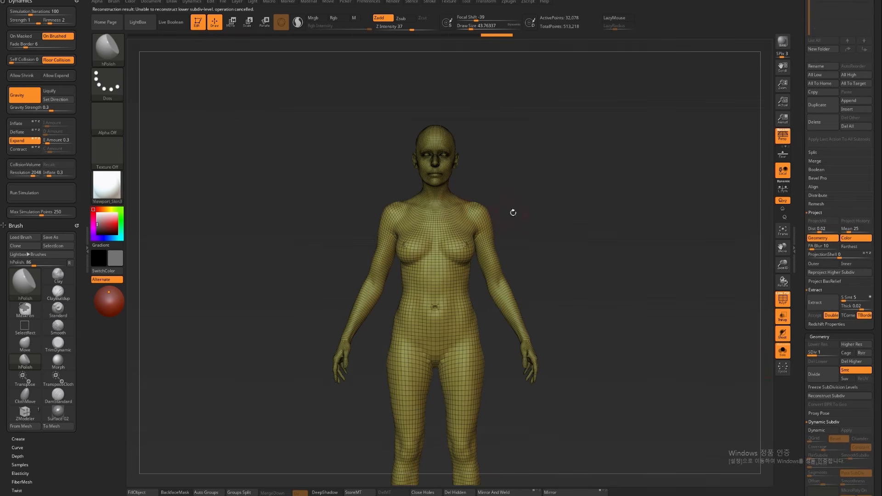
# Examine the body without its wireframe from front and side, and check the archer reference image in Google AI Studio before returning to ZBrush
pyautogui.hotkey('shift', 'f')
pyautogui.moveTo(548, 220)
pyautogui.mouseDown()
pyautogui.moveTo(556, 254)
pyautogui.moveTo(549, 183)
pyautogui.moveTo(550, 230)
pyautogui.mouseUp()
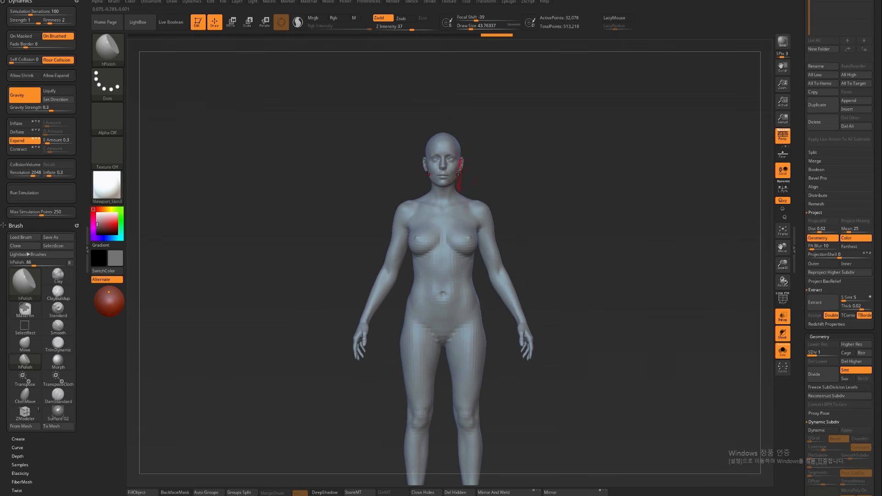
pyautogui.moveTo(492, 192); pyautogui.dragTo(617, 228)
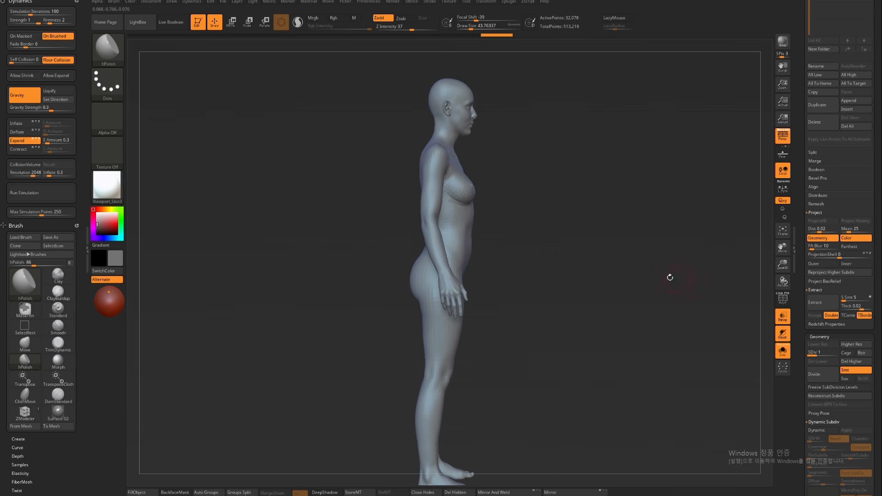
pyautogui.keyDown('shift'); pyautogui.moveTo(654, 274); pyautogui.dragTo(456, 244); pyautogui.keyUp('shift')
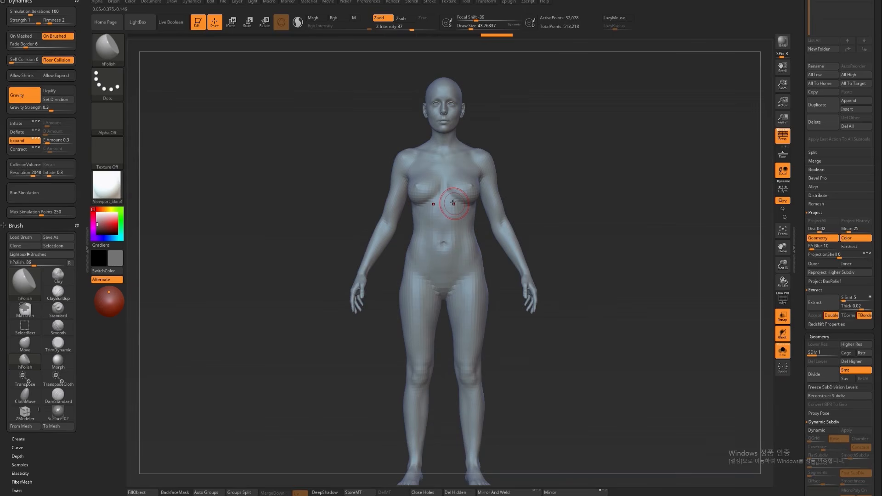
pyautogui.keyDown('alt'); pyautogui.moveTo(517, 191); pyautogui.dragTo(546, 200); pyautogui.keyUp('alt')
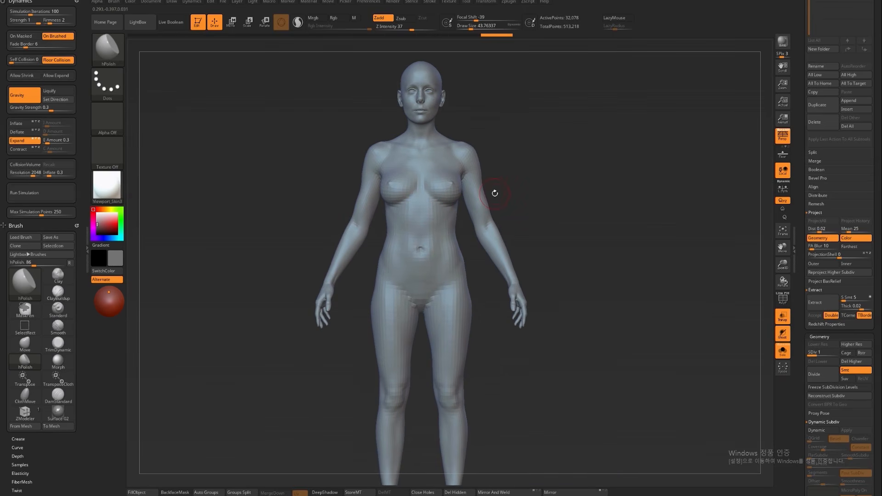
pyautogui.keyDown('alt'); pyautogui.moveTo(512, 180); pyautogui.dragTo(520, 200); pyautogui.keyUp('alt')
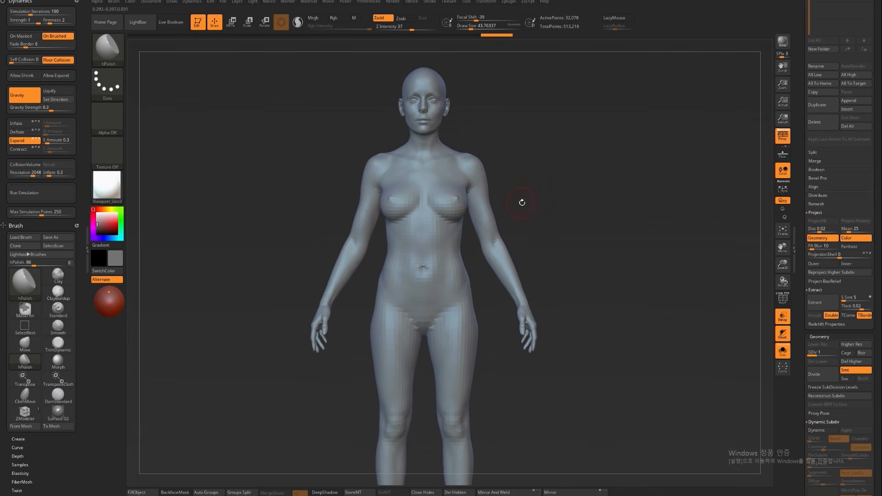
pyautogui.hotkey('alt', 'Tab')
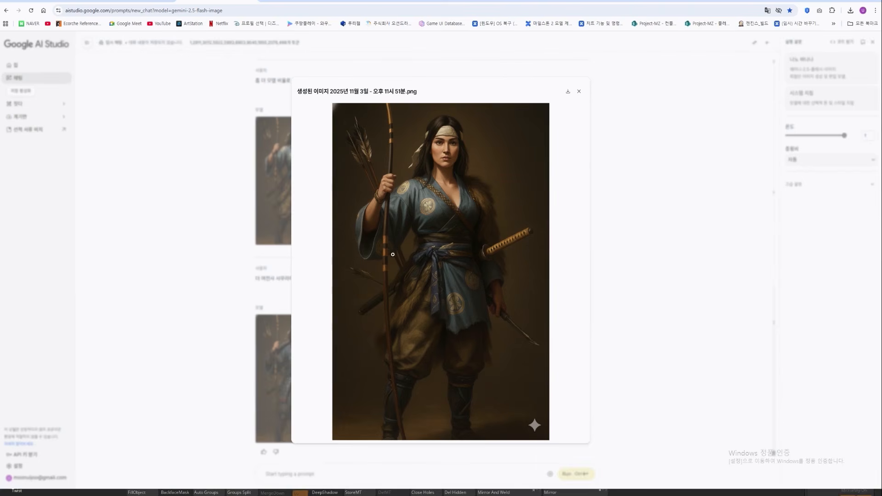
pyautogui.hotkey('alt', 'Tab')
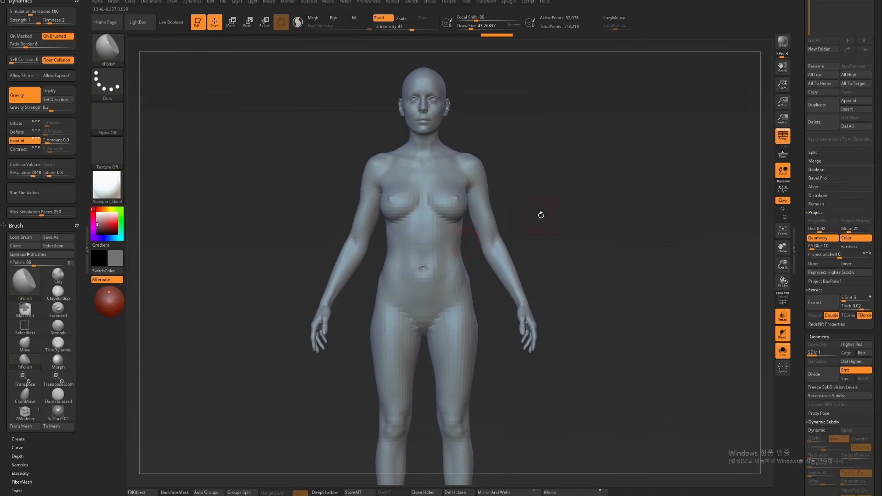
# Show the body's wireframe, switch off transparency and clear any mask on the mesh
pyautogui.hotkey('shift', 'f')
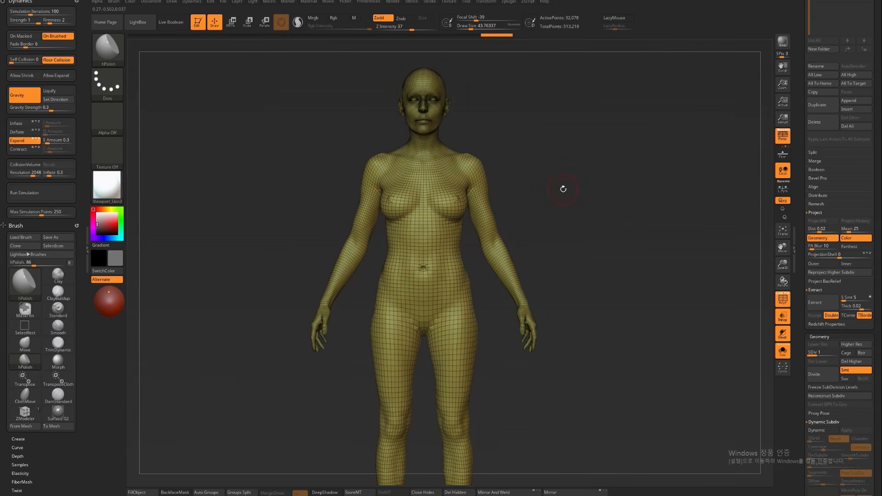
pyautogui.keyDown('alt'); pyautogui.moveTo(569, 207); pyautogui.dragTo(574, 182); pyautogui.keyUp('alt')
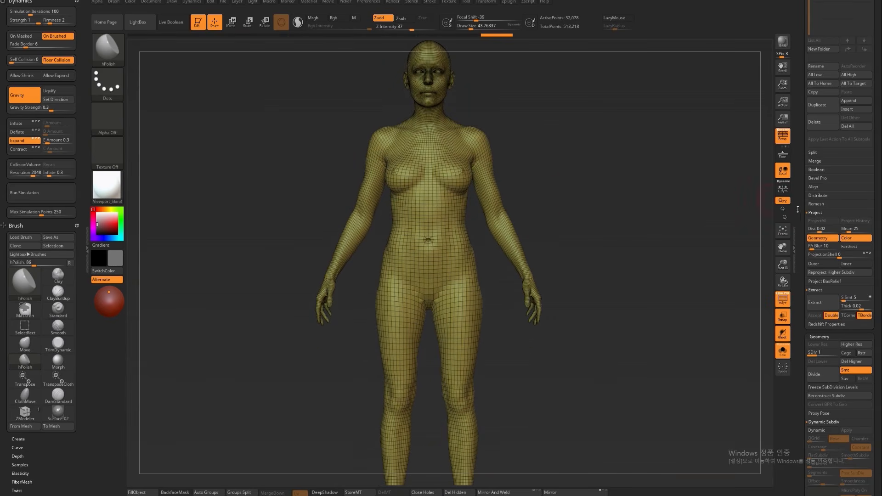
pyautogui.click(783, 316)
pyautogui.scroll(-15, 811, 306)
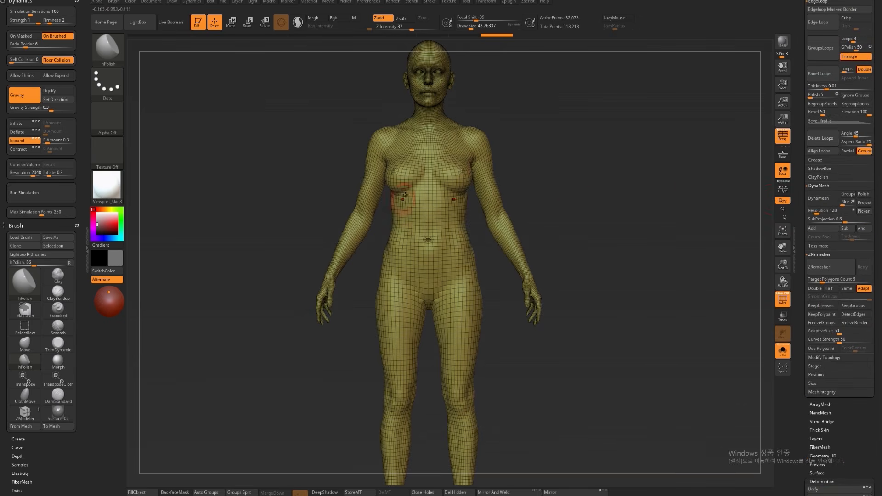
pyautogui.keyDown('ctrl'); pyautogui.moveTo(530, 139); pyautogui.dragTo(546, 304); pyautogui.keyUp('ctrl')
pyautogui.keyDown('ctrl'); pyautogui.moveTo(683, 306); pyautogui.dragTo(652, 305); pyautogui.keyUp('ctrl')
# Split the body into polygroups by its UV islands using Auto Groups With UV
pyautogui.scroll(-5, 853, 445)
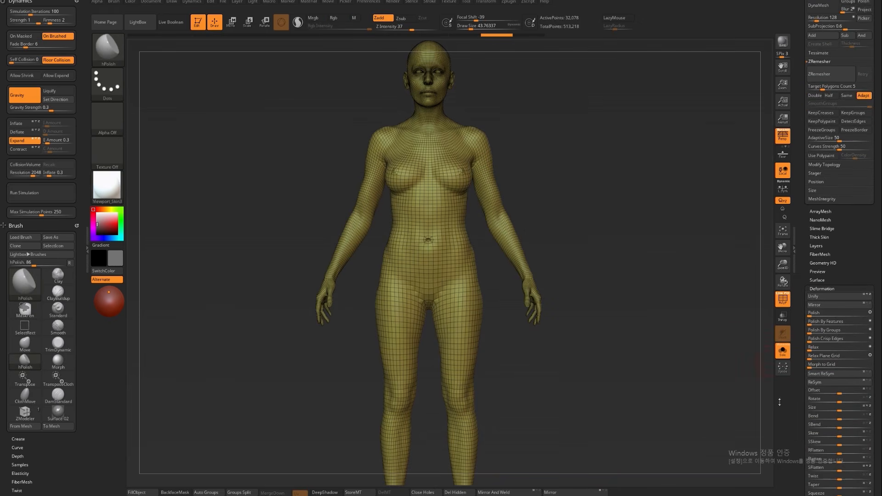
pyautogui.scroll(-3, 853, 237)
pyautogui.click(822, 210)
pyautogui.click(822, 251)
pyautogui.press('shift')
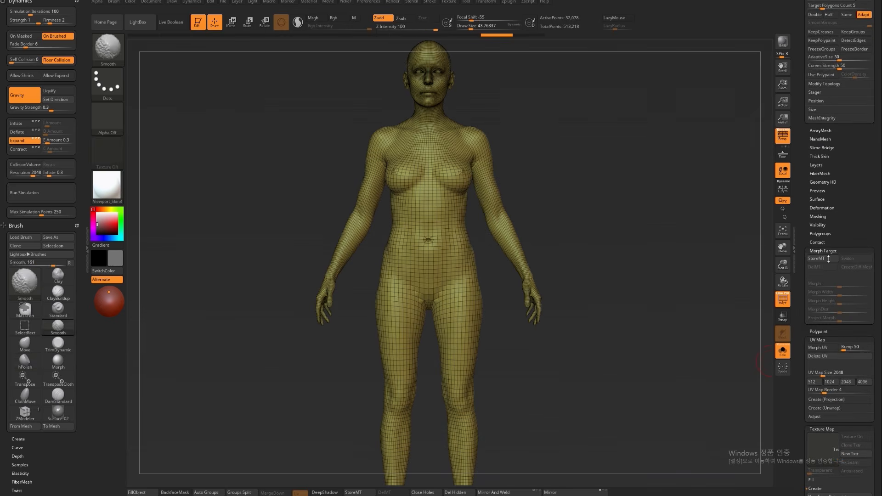
pyautogui.click(818, 251)
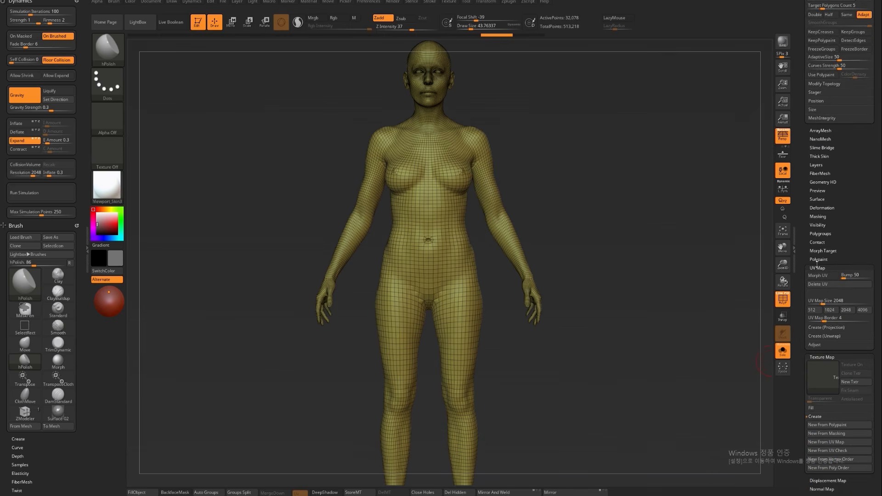
pyautogui.press('shift')
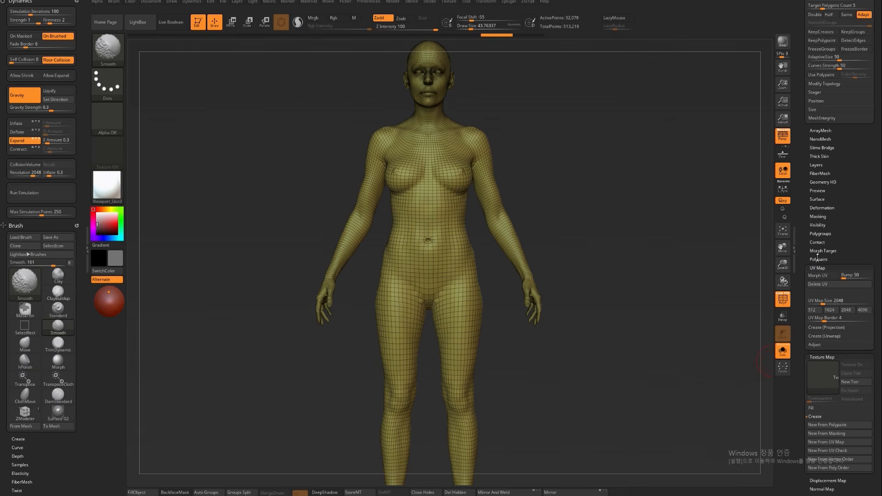
pyautogui.click(827, 233)
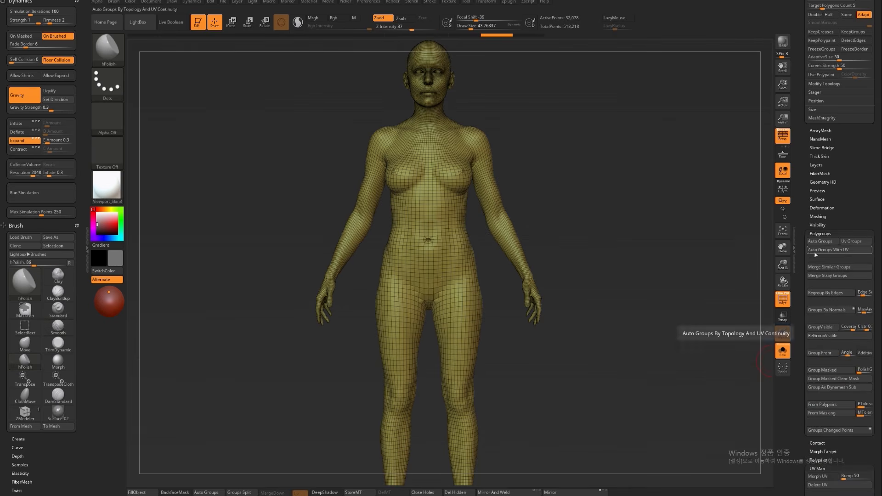
pyautogui.click(844, 251)
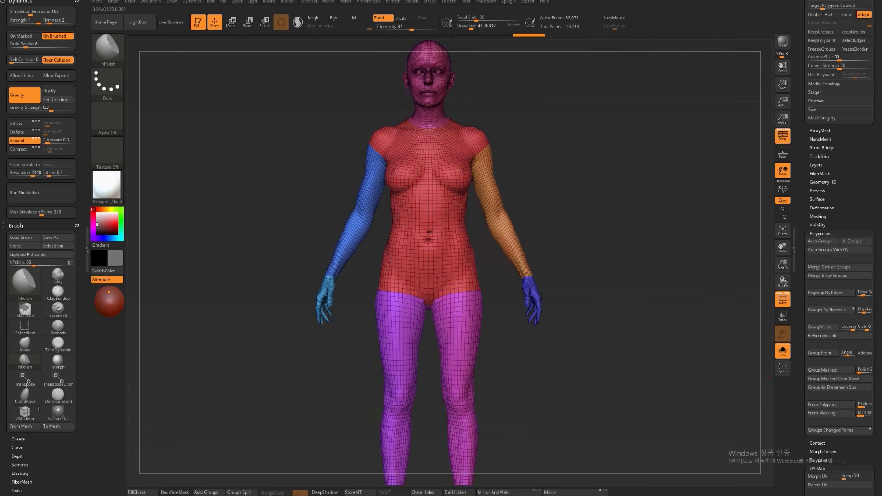
# Hide the polygroups of both arms and both hands, leaving the head, torso, legs and feet visible
pyautogui.keyDown('alt'); pyautogui.moveTo(552, 210); pyautogui.dragTo(529, 189); pyautogui.keyUp('alt')
pyautogui.hotkey('ctrl', 'shift')
pyautogui.keyDown('ctrl'); pyautogui.keyDown('shift'); pyautogui.click(478, 183); pyautogui.keyUp('shift'); pyautogui.keyUp('ctrl')
pyautogui.hotkey('ctrl', 'z')
pyautogui.keyDown('ctrl'); pyautogui.keyDown('shift'); pyautogui.click(479, 189); pyautogui.keyUp('shift'); pyautogui.keyUp('ctrl')
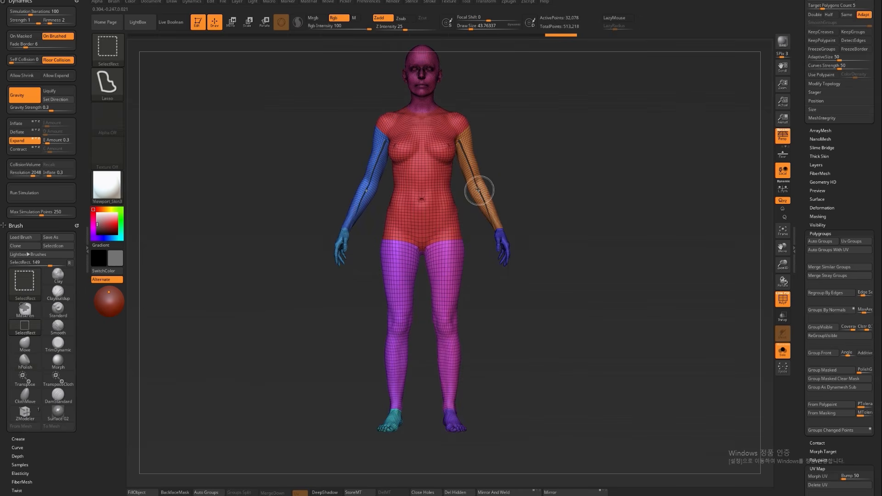
pyautogui.keyDown('ctrl'); pyautogui.keyDown('shift'); pyautogui.click(483, 184); pyautogui.keyUp('shift'); pyautogui.keyUp('ctrl')
pyautogui.keyDown('ctrl'); pyautogui.keyDown('shift'); pyautogui.click(363, 213); pyautogui.keyUp('shift'); pyautogui.keyUp('ctrl')
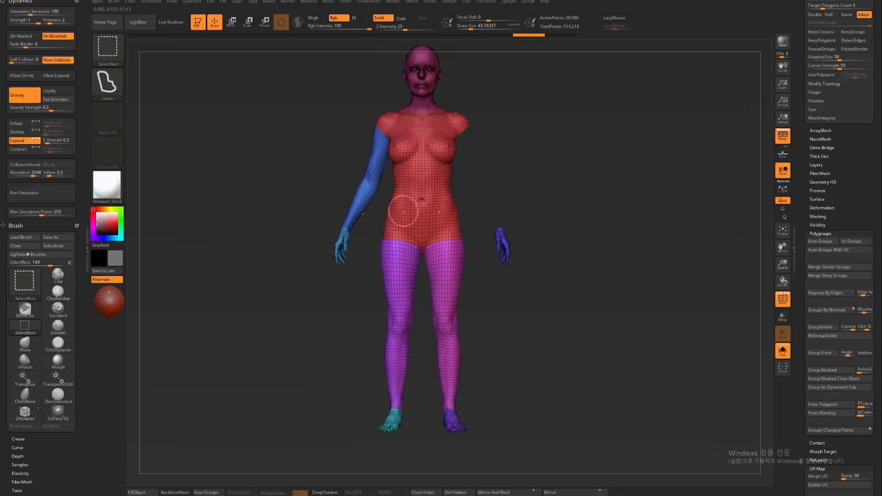
pyautogui.keyDown('ctrl'); pyautogui.keyDown('alt'); pyautogui.keyDown('shift'); pyautogui.click(361, 202); pyautogui.keyUp('shift'); pyautogui.keyUp('alt'); pyautogui.keyUp('ctrl')
pyautogui.keyDown('ctrl'); pyautogui.keyDown('alt'); pyautogui.keyDown('shift'); pyautogui.click(343, 241); pyautogui.keyUp('shift'); pyautogui.keyUp('alt'); pyautogui.keyUp('ctrl')
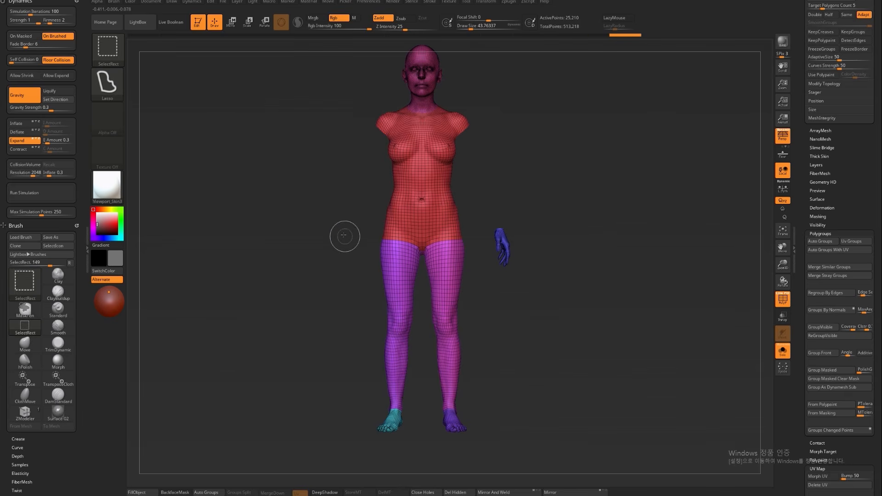
pyautogui.keyDown('ctrl'); pyautogui.keyDown('alt'); pyautogui.keyDown('shift'); pyautogui.click(505, 236); pyautogui.keyUp('shift'); pyautogui.keyUp('alt'); pyautogui.keyUp('ctrl')
# Invert the visibility to isolate the arms and hands, combine them into one polygroup and show the whole body again
pyautogui.keyDown('ctrl'); pyautogui.keyDown('shift'); pyautogui.click(581, 232); pyautogui.keyUp('shift'); pyautogui.keyUp('ctrl')
pyautogui.hotkey('ctrl', 'w')
pyautogui.keyDown('ctrl'); pyautogui.keyDown('shift'); pyautogui.click(587, 237); pyautogui.keyUp('shift'); pyautogui.keyUp('ctrl')
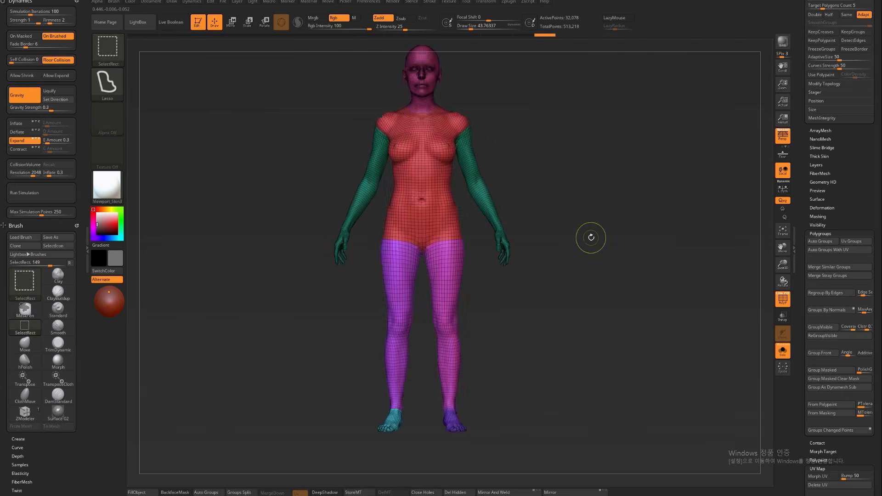
# Mask everything except the arms and rotate both arms outward from the shoulders with a transpose line
pyautogui.hotkey('shift', 'f')
pyautogui.press('w')
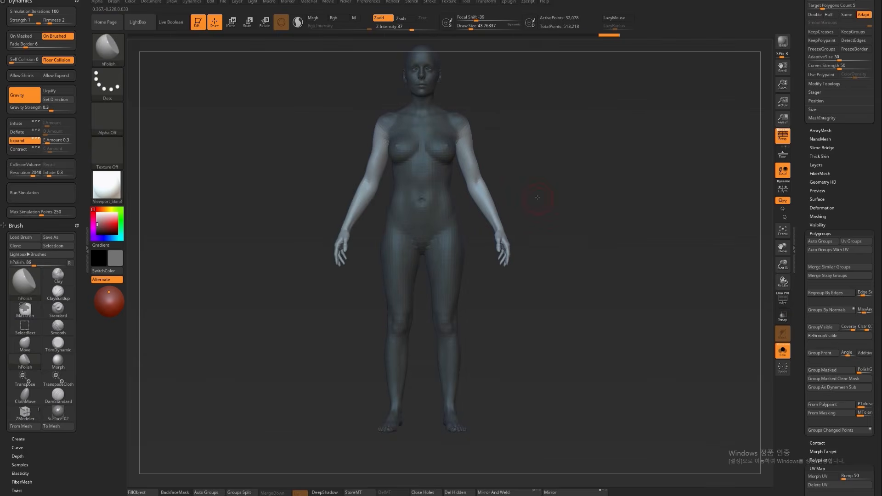
pyautogui.press('y')
pyautogui.moveTo(461, 126); pyautogui.dragTo(567, 303)
pyautogui.press('r')
pyautogui.keyDown('alt'); pyautogui.moveTo(599, 157); pyautogui.dragTo(442, 228); pyautogui.keyUp('alt')
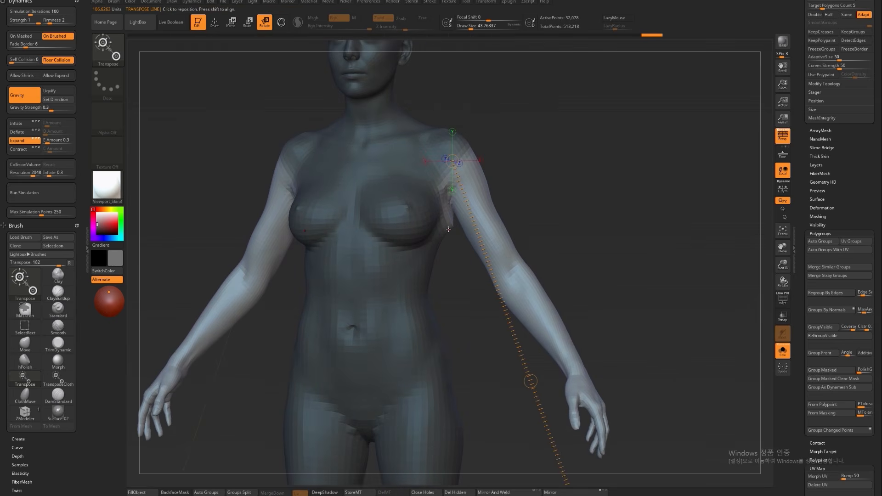
# Undo the arm rotation, store the original pose as a morph target and redo the rotation
pyautogui.hotkey('ctrl', 'z')
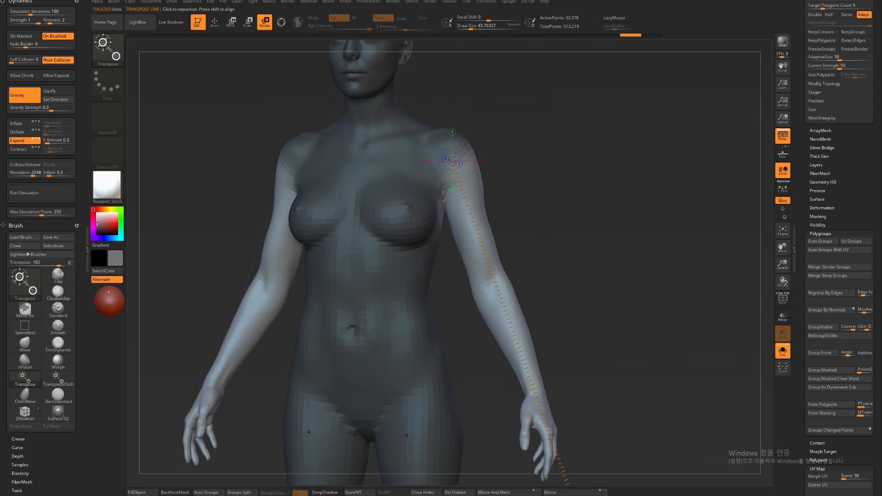
pyautogui.click(360, 494)
pyautogui.keyDown('alt'); pyautogui.moveTo(496, 453); pyautogui.dragTo(538, 400); pyautogui.keyUp('alt')
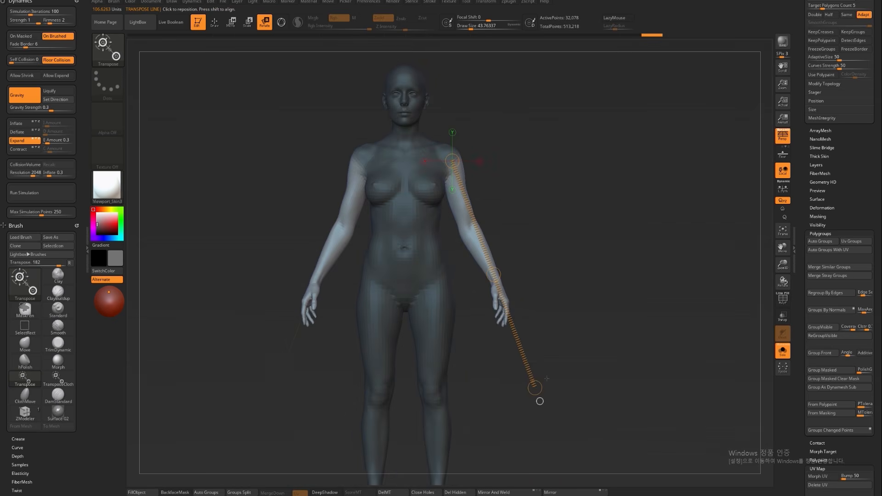
pyautogui.hotkey('ctrl', 'shift', 'z')
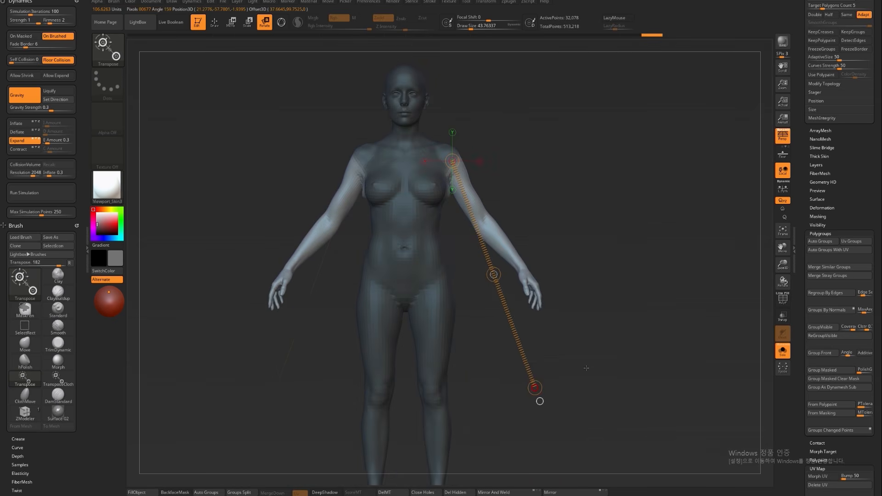
# Clear the arm mask, mask the armpit areas and invert the mask so only the armpits stay editable
pyautogui.press('q')
pyautogui.keyDown('ctrl'); pyautogui.moveTo(586, 255); pyautogui.dragTo(609, 269); pyautogui.keyUp('ctrl')
pyautogui.keyDown('alt'); pyautogui.moveTo(585, 236); pyautogui.dragTo(561, 223); pyautogui.keyUp('alt')
pyautogui.hotkey('shift', 'f')
pyautogui.moveTo(477, 248)
pyautogui.keyDown('alt'); pyautogui.mouseDown()
pyautogui.moveTo(466, 273)
pyautogui.moveTo(464, 252)
pyautogui.moveTo(433, 216)
pyautogui.moveTo(448, 328)
pyautogui.moveTo(470, 367)
pyautogui.mouseUp(); pyautogui.keyUp('alt')
pyautogui.keyDown('ctrl'); pyautogui.click(470, 373); pyautogui.keyUp('ctrl')
pyautogui.keyDown('ctrl'); pyautogui.keyDown('shift'); pyautogui.click(471, 374); pyautogui.keyUp('shift'); pyautogui.keyUp('ctrl')
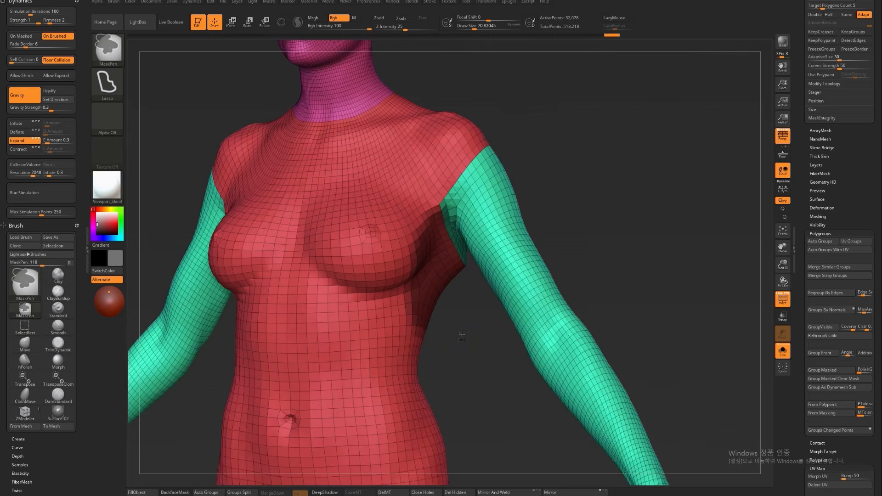
pyautogui.keyDown('ctrl'); pyautogui.click(459, 344); pyautogui.keyUp('ctrl')
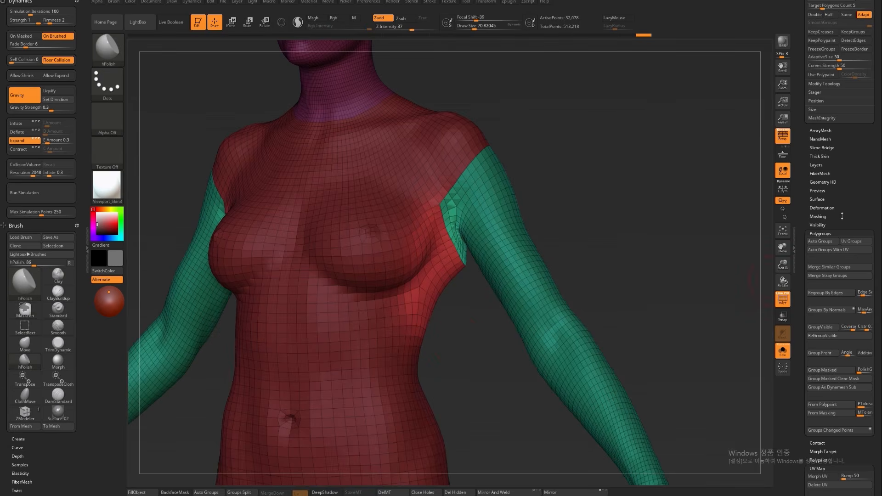
# Morph the unmasked armpits to the stored morph target with Morph at 100, and clear the mask
pyautogui.scroll(-6, 842, 215)
pyautogui.press('shift')
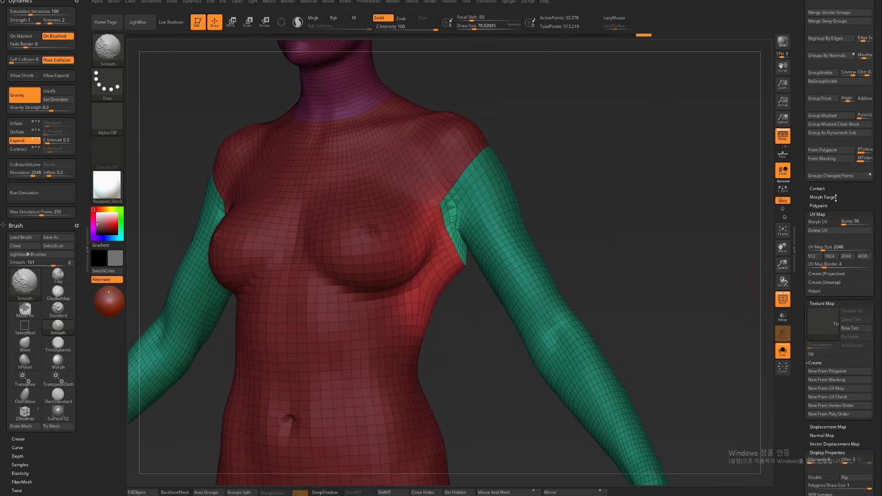
pyautogui.click(835, 198)
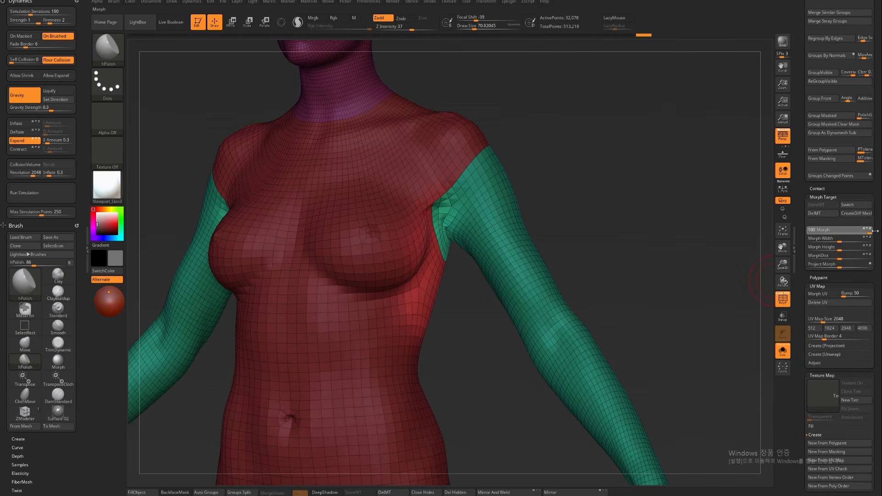
pyautogui.moveTo(632, 226)
pyautogui.keyDown('shift'); pyautogui.mouseDown()
pyautogui.moveTo(595, 225)
pyautogui.moveTo(597, 236)
pyautogui.mouseUp(); pyautogui.keyUp('shift')
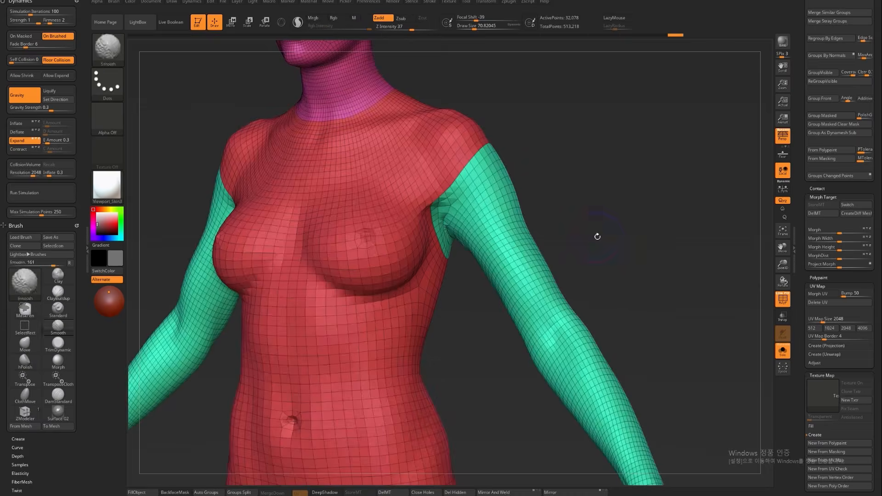
# Hide the wireframe and touch up the armpit with the hPolish brush at a draw size of about 101
pyautogui.hotkey('shift', 'f')
pyautogui.press('s')
pyautogui.moveTo(542, 234); pyautogui.dragTo(558, 234)
pyautogui.press('s')
pyautogui.moveTo(451, 237); pyautogui.dragTo(454, 237)
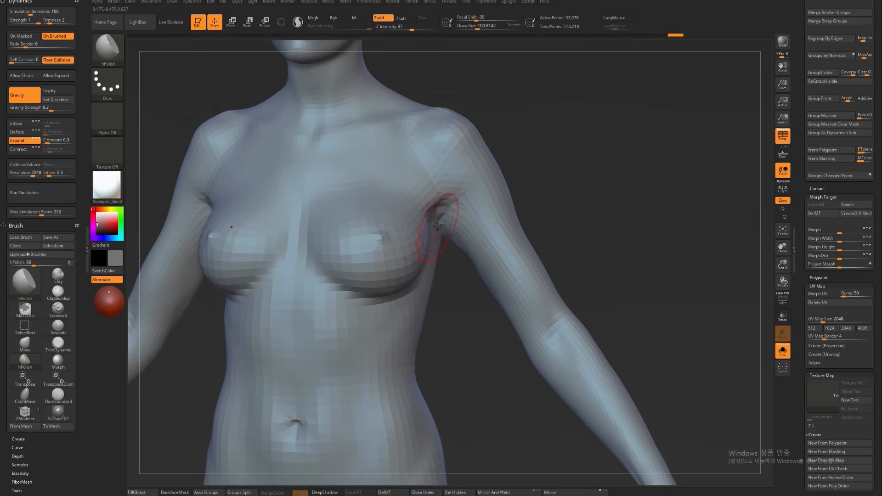
# Reshape the armpit contours at the front and back with the Move brush, at draw sizes from about 163 down to 74
pyautogui.press('b')
pyautogui.press('m')
pyautogui.press('v')
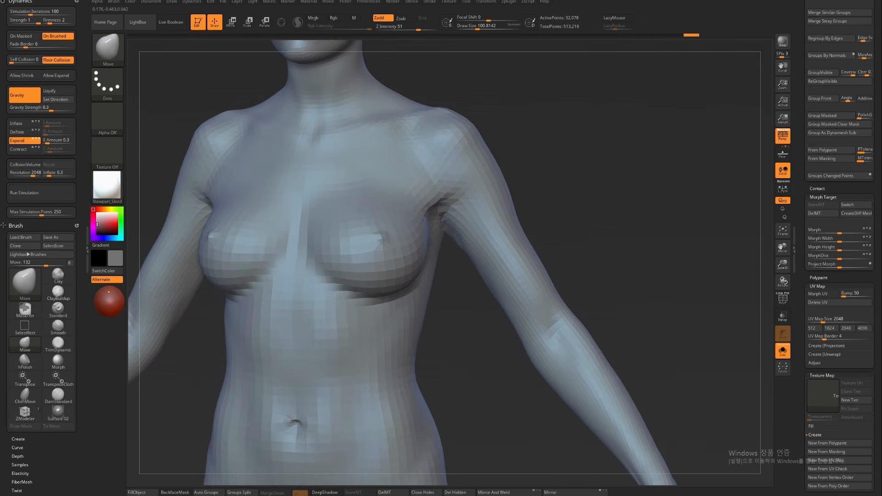
pyautogui.keyDown('shift'); pyautogui.moveTo(577, 238); pyautogui.dragTo(549, 236); pyautogui.keyUp('shift')
pyautogui.press('s')
pyautogui.moveTo(430, 231); pyautogui.dragTo(437, 231)
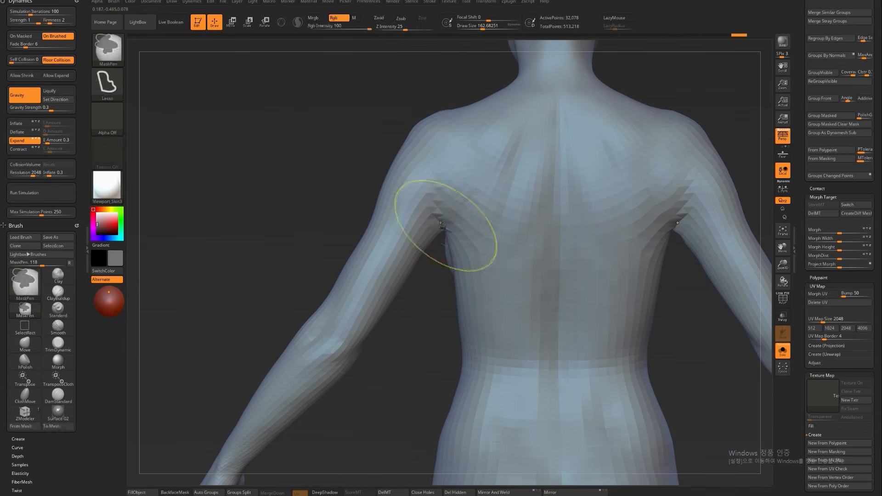
pyautogui.press('[')
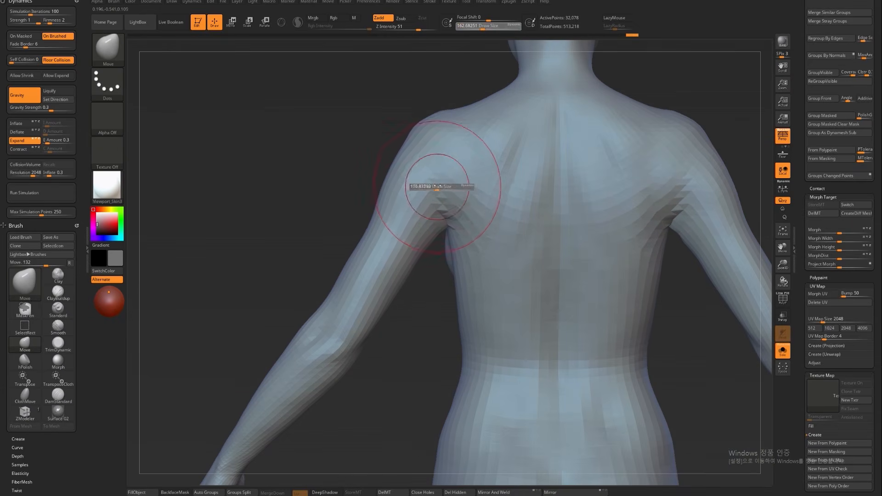
pyautogui.press('f')
pyautogui.moveTo(217, 181)
pyautogui.keyDown('shift'); pyautogui.mouseDown()
pyautogui.moveTo(587, 205)
pyautogui.moveTo(584, 216)
pyautogui.moveTo(452, 245)
pyautogui.mouseUp(); pyautogui.keyUp('shift')
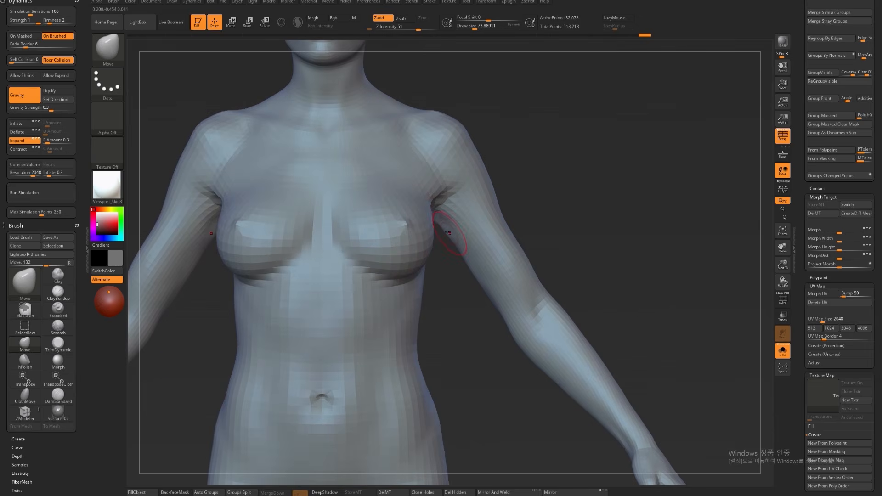
# Nudge the tops of the shoulders with the Move brush at a draw size of about 149, and check the silhouette all around
pyautogui.press('f')
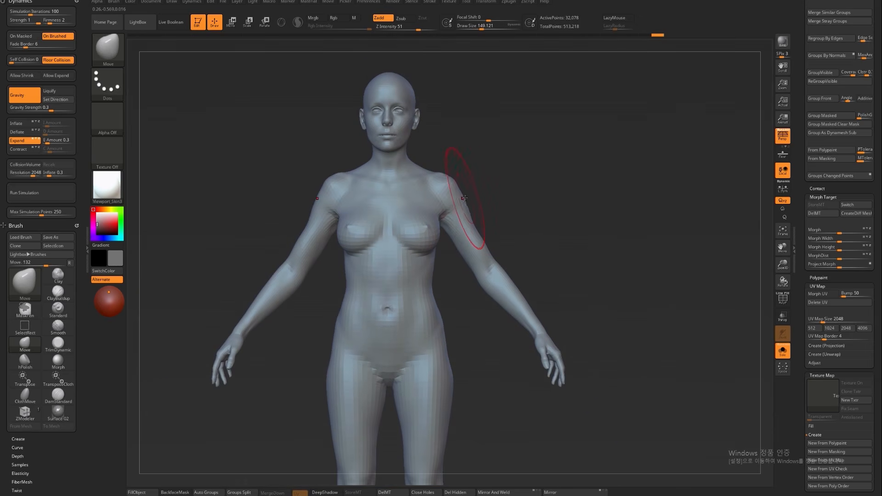
pyautogui.keyDown('alt'); pyautogui.moveTo(474, 193); pyautogui.dragTo(504, 167); pyautogui.keyUp('alt')
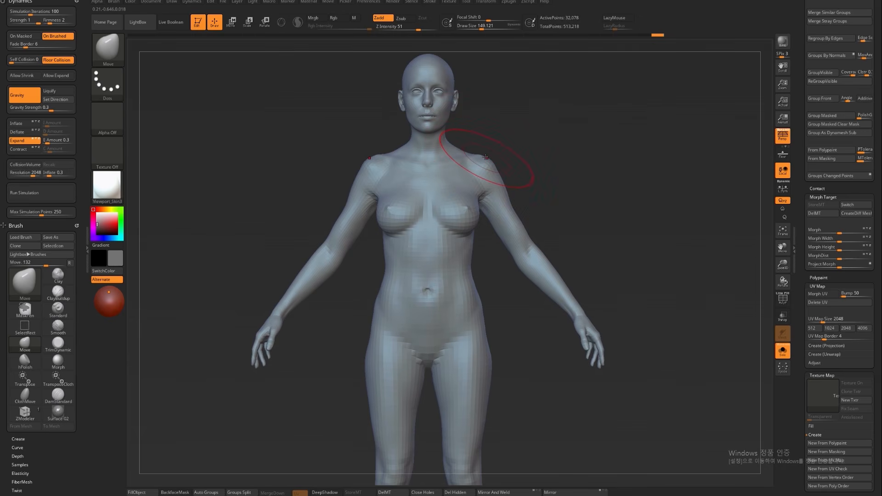
pyautogui.moveTo(485, 158); pyautogui.dragTo(485, 162)
pyautogui.moveTo(571, 202); pyautogui.dragTo(478, 221)
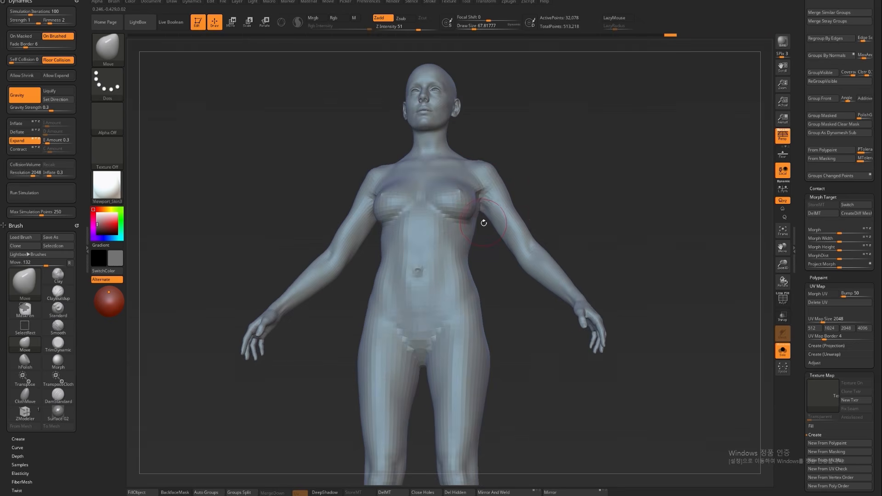
pyautogui.moveTo(630, 204); pyautogui.dragTo(484, 208)
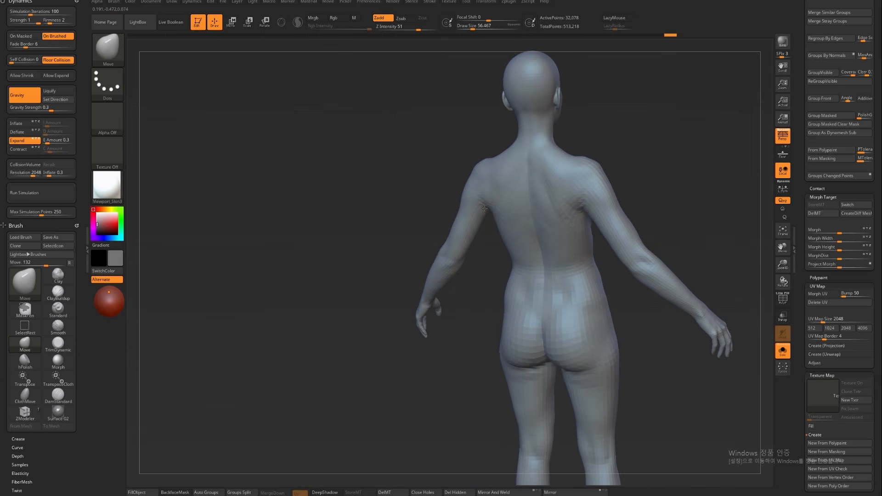
pyautogui.moveTo(371, 204)
pyautogui.keyDown('shift'); pyautogui.mouseDown()
pyautogui.moveTo(698, 229)
pyautogui.moveTo(664, 217)
pyautogui.moveTo(681, 240)
pyautogui.moveTo(606, 221)
pyautogui.moveTo(630, 253)
pyautogui.mouseUp(); pyautogui.keyUp('shift')
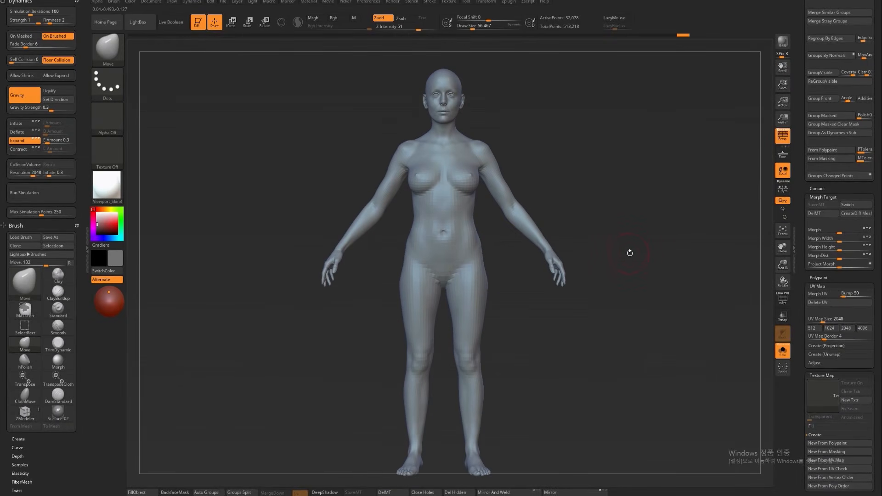
# Merge the whole body into a single polygroup and hide the wireframe
pyautogui.hotkey('shift', 'f')
pyautogui.hotkey('shift', 'f')
pyautogui.hotkey('shift', 'f')
pyautogui.hotkey('ctrl', 'w')
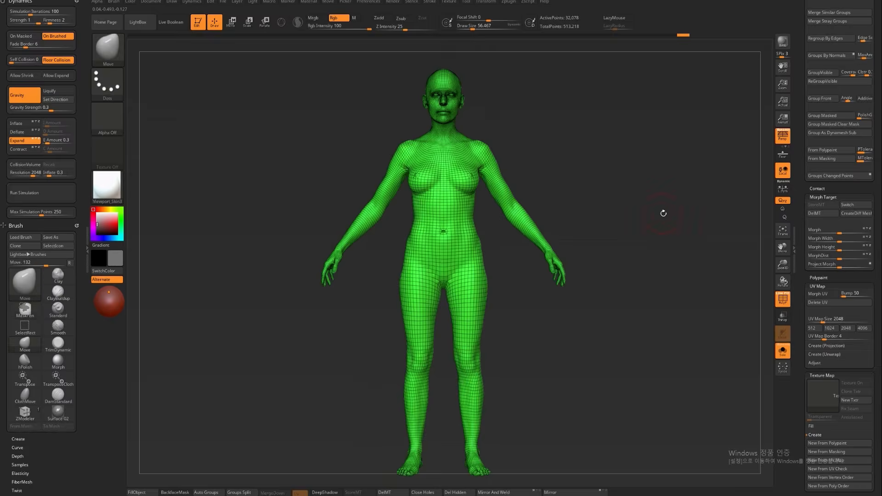
pyautogui.hotkey('shift', 'f')
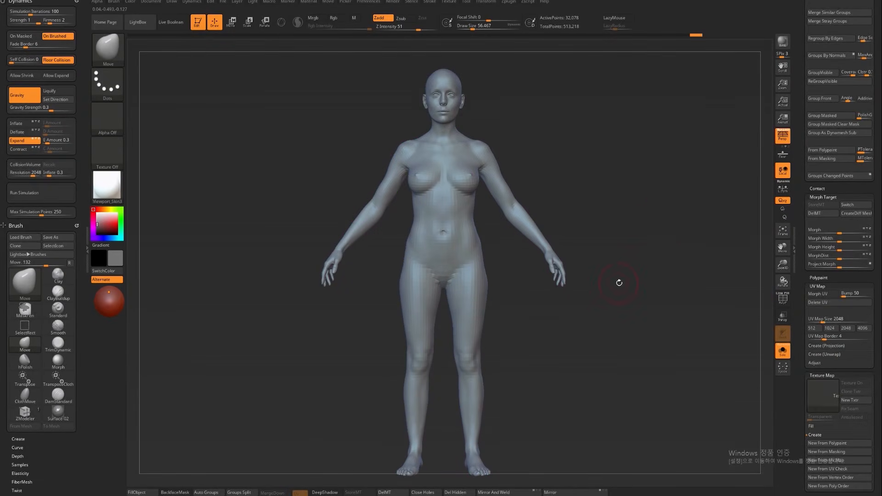
pyautogui.keyDown('alt'); pyautogui.moveTo(610, 313); pyautogui.dragTo(611, 292); pyautogui.keyUp('alt')
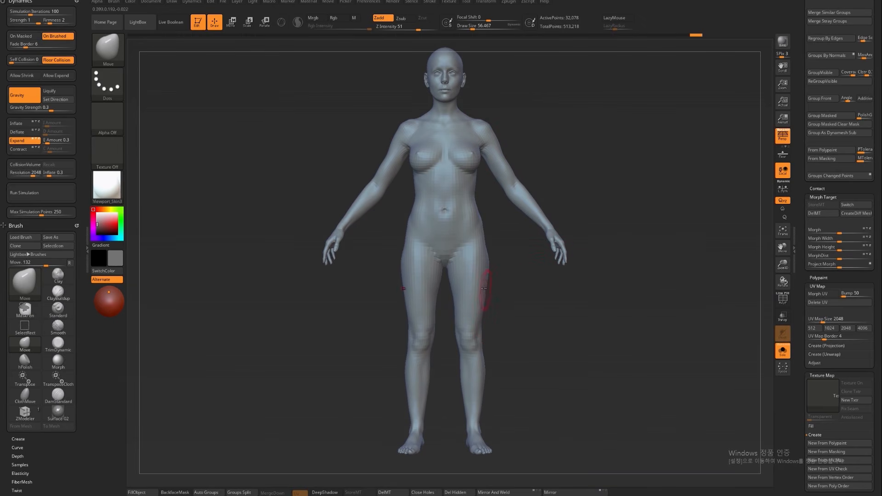
# Duplicate the body subtool, show its wireframe and regroup its polygons with Auto Groups With UV
pyautogui.press('w')
pyautogui.press('q')
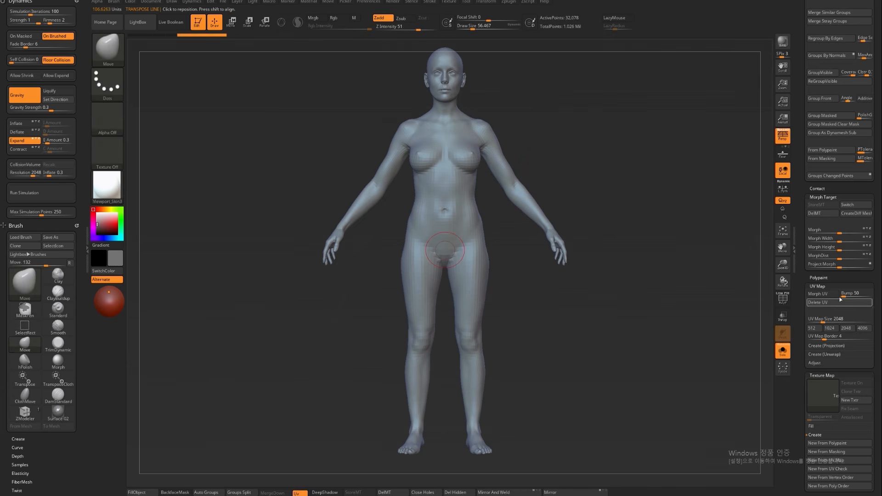
pyautogui.hotkey('shift', 'f')
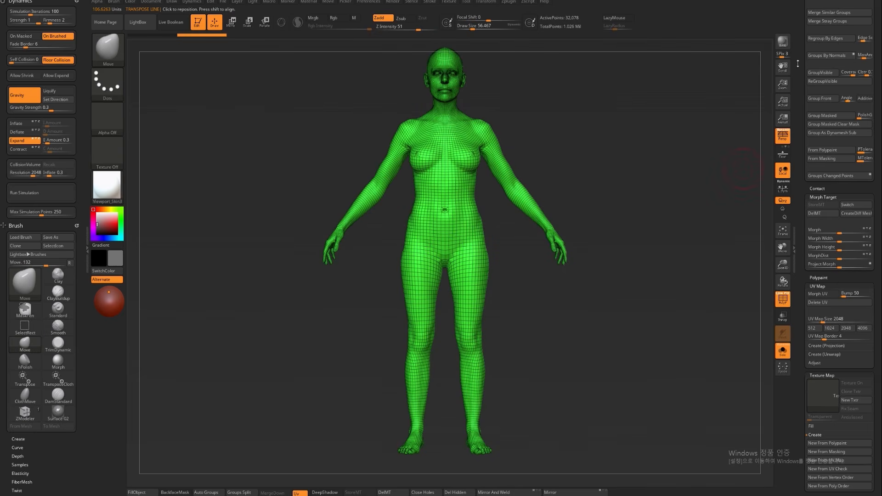
pyautogui.scroll(5, 820, 92)
pyautogui.click(826, 142)
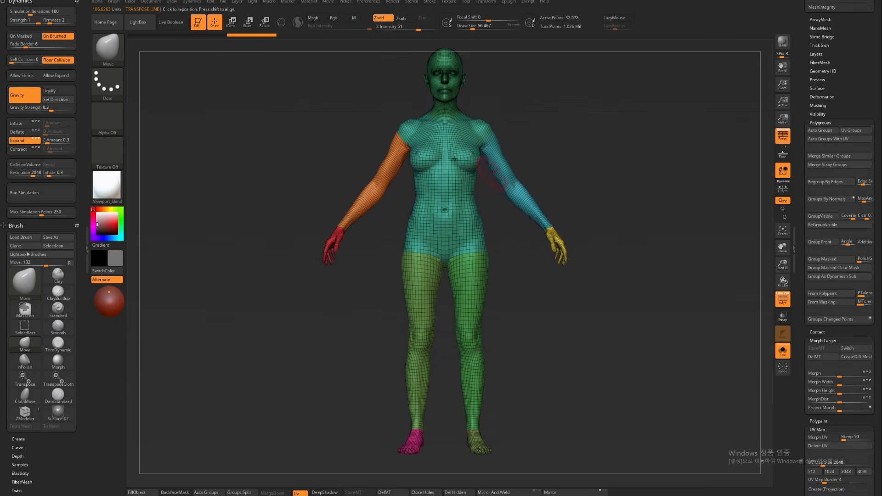
# Isolate one arm including its hand and shoulder cap, and delete all the hidden geometry
pyautogui.hotkey('ctrl', 'shift')
pyautogui.keyDown('ctrl'); pyautogui.keyDown('shift'); pyautogui.moveTo(479, 137); pyautogui.dragTo(579, 308); pyautogui.keyUp('shift'); pyautogui.keyUp('ctrl')
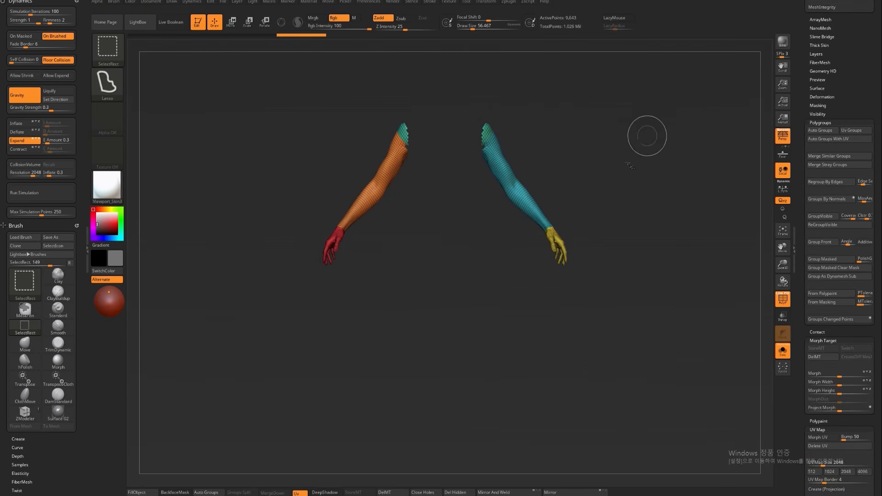
pyautogui.keyDown('ctrl'); pyautogui.keyDown('shift'); pyautogui.moveTo(525, 78); pyautogui.dragTo(767, 422); pyautogui.keyUp('shift'); pyautogui.keyUp('ctrl')
pyautogui.click(462, 493)
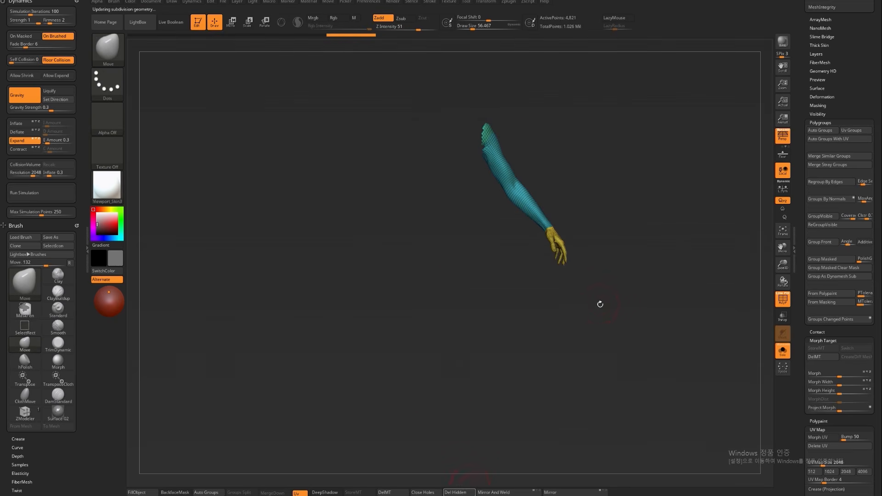
# Rotate the separated arm about the shoulder with the transpose line until it hangs straight down beside the torso
pyautogui.press('w')
pyautogui.press('r')
pyautogui.moveTo(564, 348); pyautogui.dragTo(448, 357)
pyautogui.press('q')
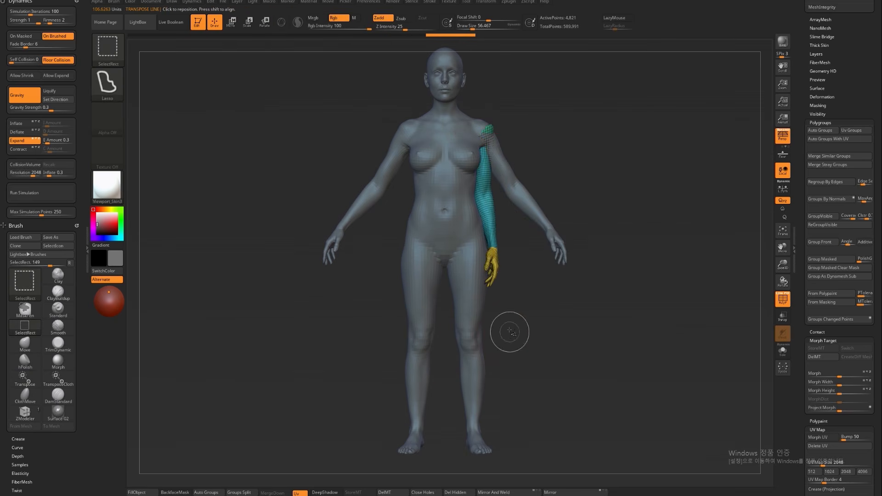
# Duplicate the hanging arm and move the copy straight down so it continues below the first arm's fingertips
pyautogui.press('w')
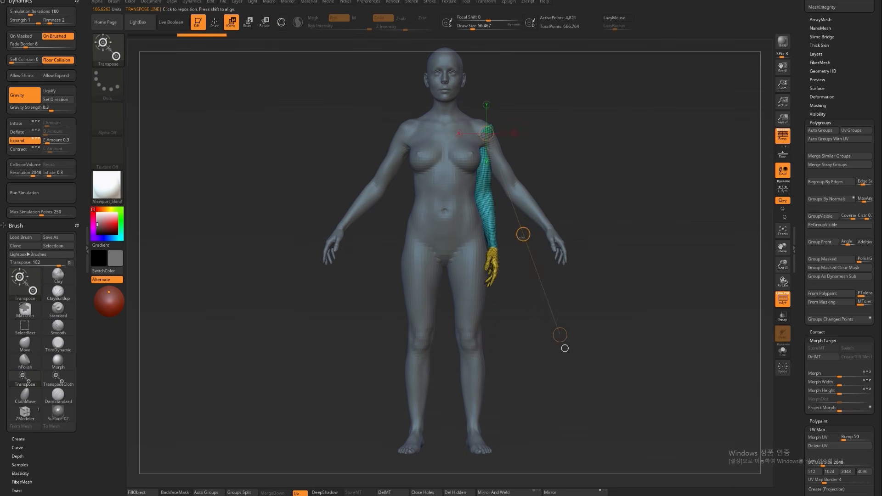
pyautogui.keyDown('shift'); pyautogui.moveTo(492, 236); pyautogui.dragTo(492, 108); pyautogui.keyUp('shift')
pyautogui.moveTo(492, 172)
pyautogui.mouseDown()
pyautogui.moveTo(507, 321)
pyautogui.moveTo(517, 332)
pyautogui.mouseUp()
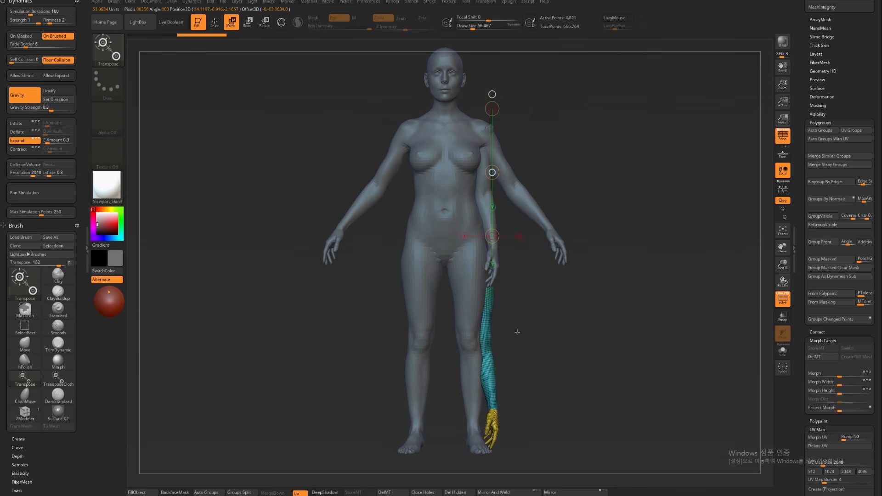
# Select the upper of the two separated arms, isolate it in side view, and mask everything above the elbow
pyautogui.press('q')
pyautogui.keyDown('alt'); pyautogui.click(492, 269); pyautogui.keyUp('alt')
pyautogui.press('s')
pyautogui.hotkey('alt', 's')
pyautogui.press('s')
pyautogui.keyDown('shift'); pyautogui.moveTo(522, 250); pyautogui.dragTo(478, 250); pyautogui.keyUp('shift')
pyautogui.moveTo(522, 197)
pyautogui.keyDown('ctrl'); pyautogui.mouseDown()
pyautogui.moveTo(510, 196)
pyautogui.moveTo(457, 326)
pyautogui.moveTo(562, 320)
pyautogui.moveTo(552, 311)
pyautogui.mouseUp(); pyautogui.keyUp('ctrl')
pyautogui.keyDown('ctrl'); pyautogui.click(547, 303); pyautogui.keyUp('ctrl')
# Rotate the unmasked forearm about the elbow to straighten the upper arm piece, and switch to the Move brush
pyautogui.press('w')
pyautogui.moveTo(475, 211)
pyautogui.keyDown('shift'); pyautogui.mouseDown()
pyautogui.moveTo(462, 335)
pyautogui.moveTo(495, 338)
pyautogui.mouseUp(); pyautogui.keyUp('shift')
pyautogui.press('r')
pyautogui.press('q')
pyautogui.press('b')
pyautogui.press('m')
pyautogui.press('v')
pyautogui.press('[')
pyautogui.press('[')
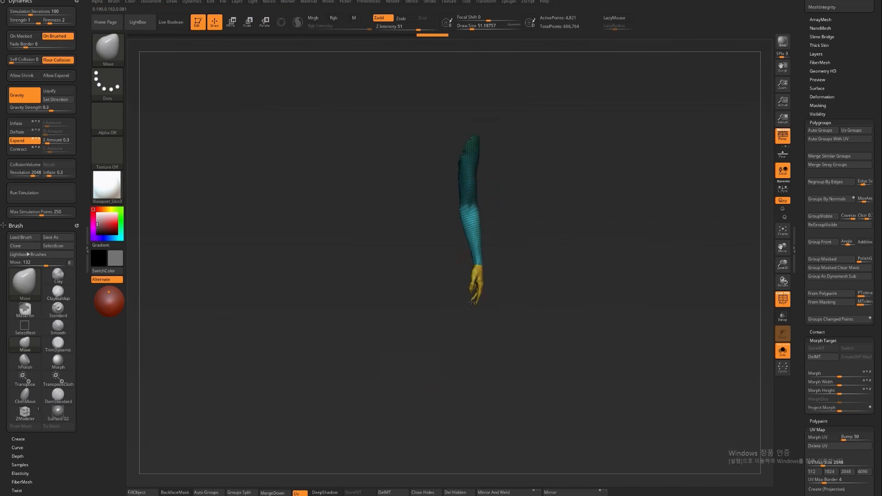
# Select the lower arm copy, align it just below the upper arm's fingertips, and compare its reach with the feet from the side and front
pyautogui.hotkey('ctrl', 'shift', 's')
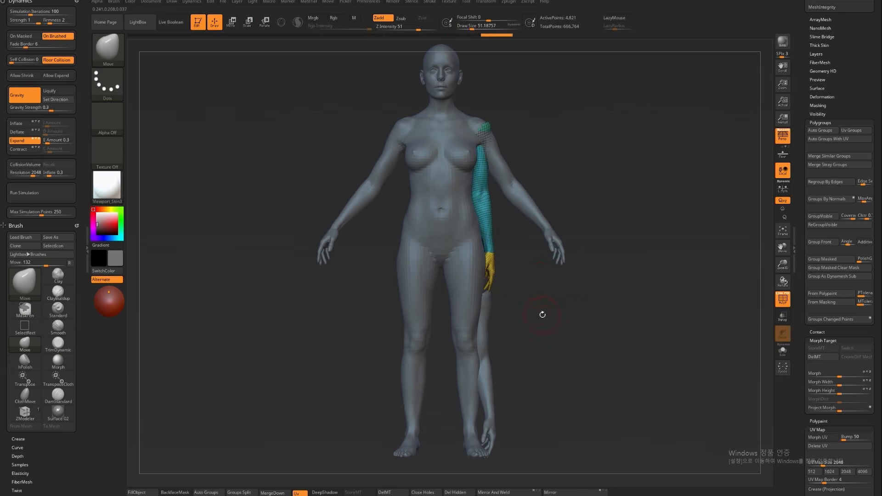
pyautogui.moveTo(534, 310); pyautogui.dragTo(543, 293)
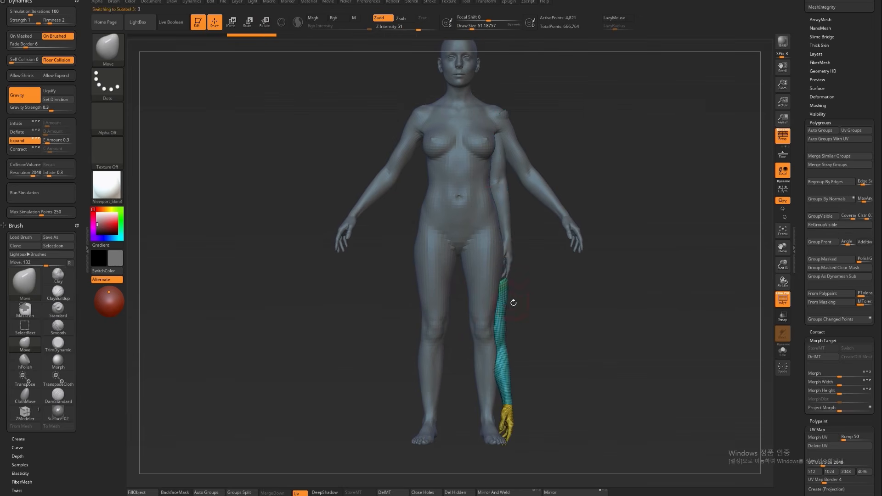
pyautogui.press('w')
pyautogui.press('q')
pyautogui.press('w')
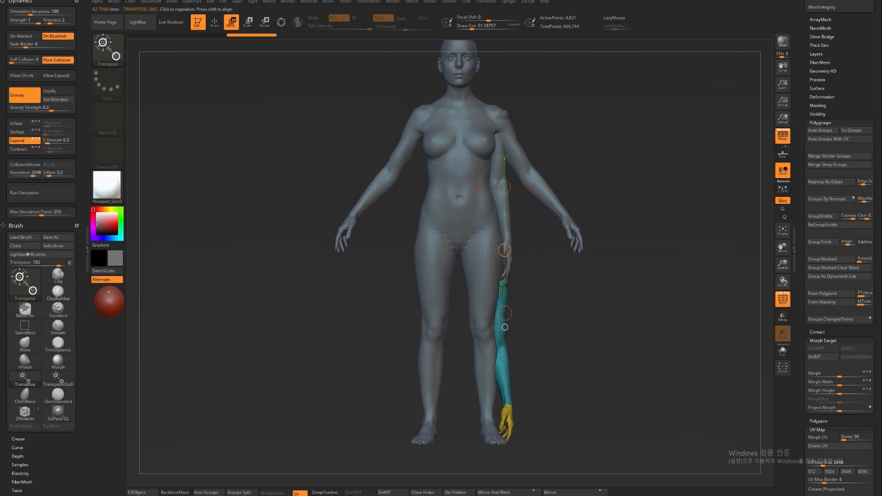
pyautogui.moveTo(505, 250); pyautogui.dragTo(505, 250)
pyautogui.press('q')
pyautogui.moveTo(494, 389); pyautogui.dragTo(523, 386)
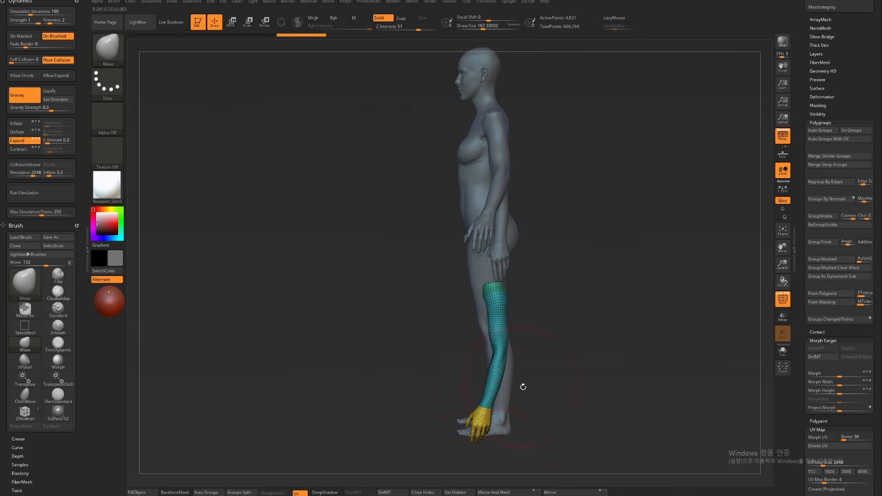
pyautogui.moveTo(511, 440); pyautogui.dragTo(458, 395)
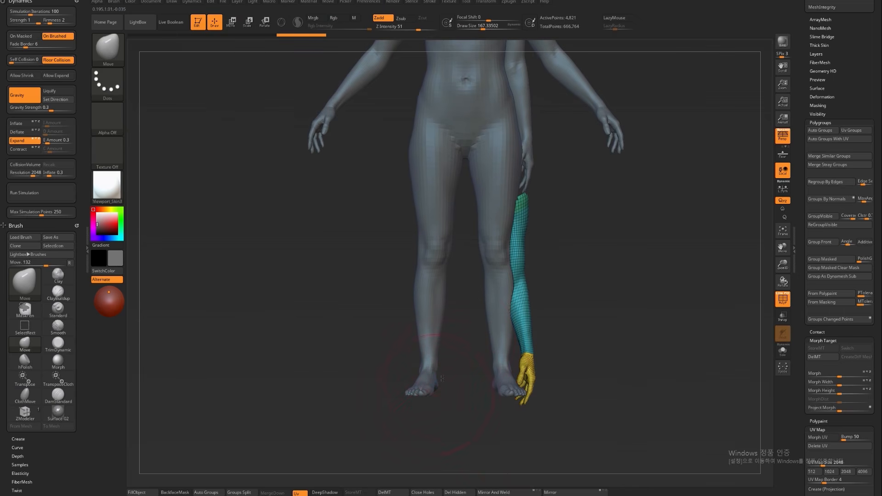
# Select the body, lasso-mask both legs from the hips down, and invert the mask so only the legs stay editable
pyautogui.moveTo(618, 329)
pyautogui.keyDown('alt'); pyautogui.mouseDown()
pyautogui.moveTo(615, 350)
pyautogui.moveTo(610, 340)
pyautogui.mouseUp(); pyautogui.keyUp('alt')
pyautogui.keyDown('alt'); pyautogui.moveTo(570, 298); pyautogui.dragTo(569, 357); pyautogui.keyUp('alt')
pyautogui.keyDown('alt'); pyautogui.click(474, 203); pyautogui.keyUp('alt')
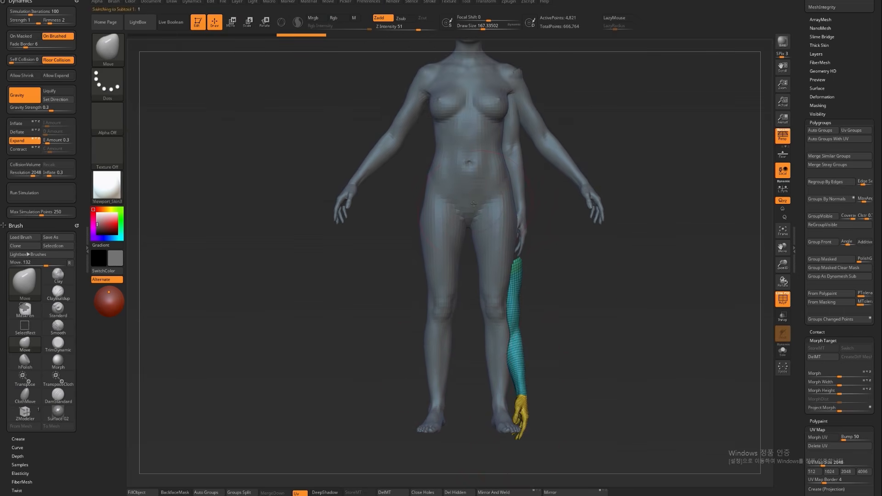
pyautogui.hotkey('alt', 's')
pyautogui.keyDown('alt'); pyautogui.moveTo(565, 225); pyautogui.dragTo(569, 249); pyautogui.keyUp('alt')
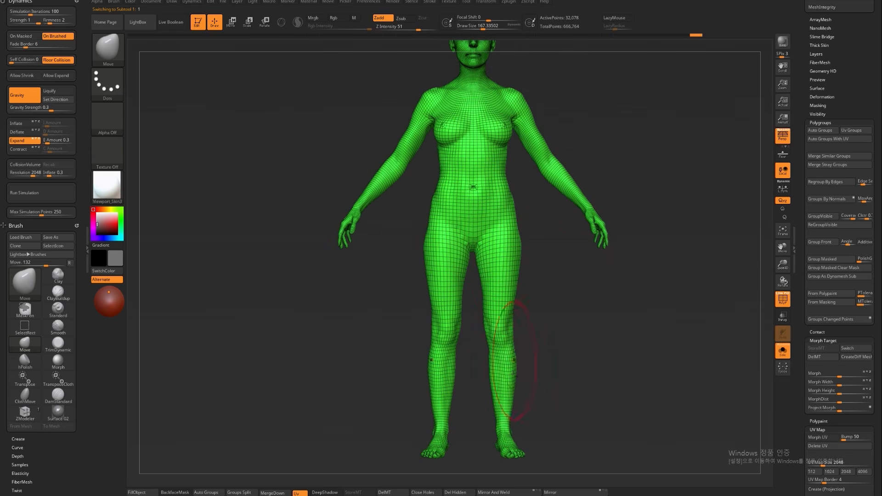
pyautogui.keyDown('alt'); pyautogui.moveTo(584, 319); pyautogui.dragTo(569, 299); pyautogui.keyUp('alt')
pyautogui.press('s')
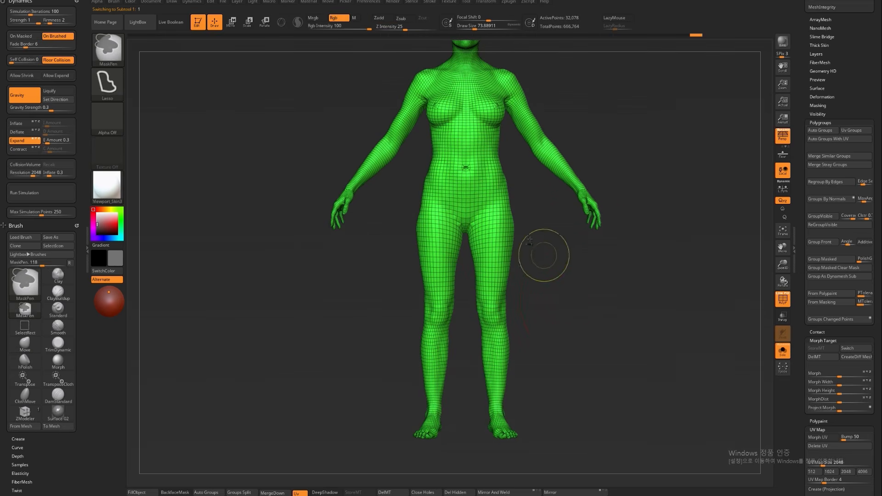
pyautogui.press('ctrl')
pyautogui.moveTo(513, 223)
pyautogui.keyDown('ctrl'); pyautogui.mouseDown()
pyautogui.moveTo(491, 194)
pyautogui.moveTo(466, 215)
pyautogui.moveTo(472, 405)
pyautogui.moveTo(592, 407)
pyautogui.moveTo(594, 396)
pyautogui.mouseUp(); pyautogui.keyUp('ctrl')
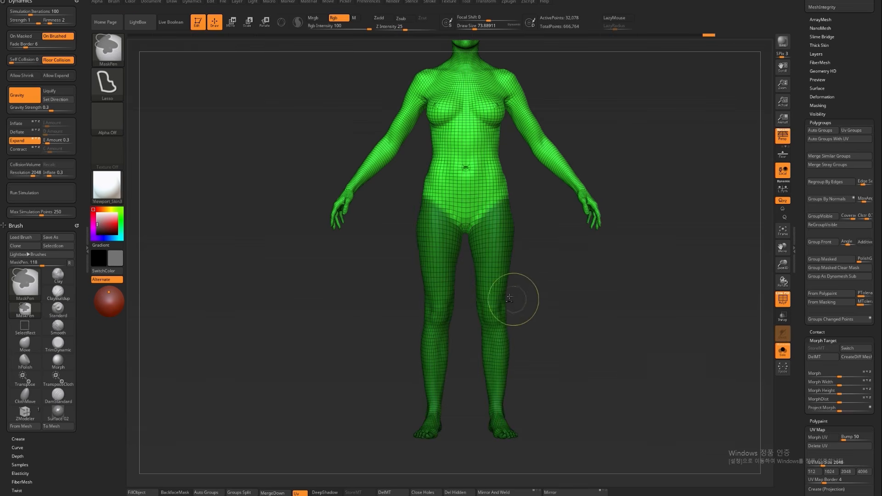
pyautogui.keyDown('ctrl'); pyautogui.click(548, 288); pyautogui.keyUp('ctrl')
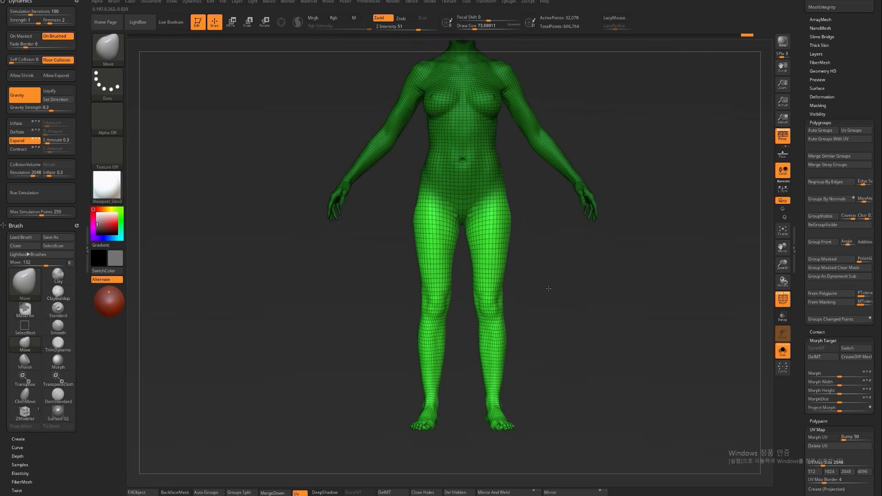
# Draw a transpose line from hip to foot and stretch the legs slightly longer, comparing the change with undo and redo
pyautogui.press('w')
pyautogui.moveTo(481, 197)
pyautogui.mouseDown()
pyautogui.moveTo(502, 348)
pyautogui.moveTo(503, 445)
pyautogui.mouseUp()
pyautogui.hotkey('ctrl', 'z')
pyautogui.hotkey('ctrl', 'shift', 'z')
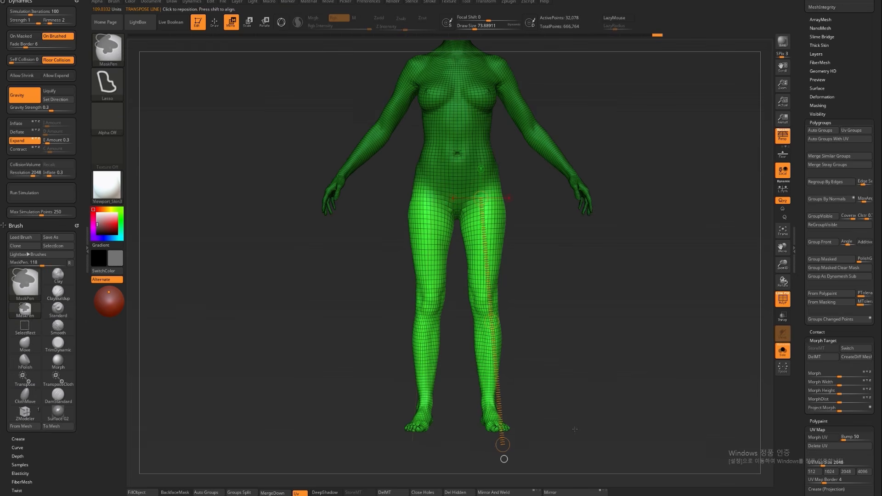
pyautogui.keyDown('alt'); pyautogui.moveTo(579, 422); pyautogui.dragTo(585, 408); pyautogui.keyUp('alt')
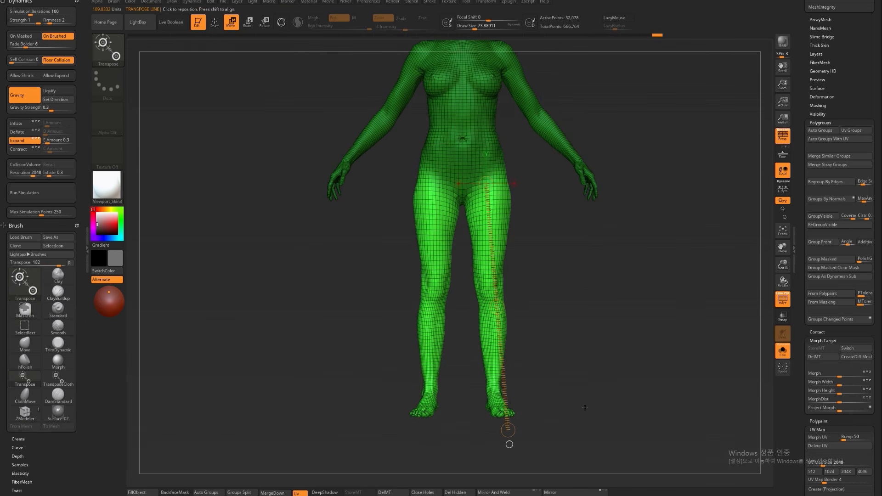
pyautogui.hotkey('ctrl', 'z')
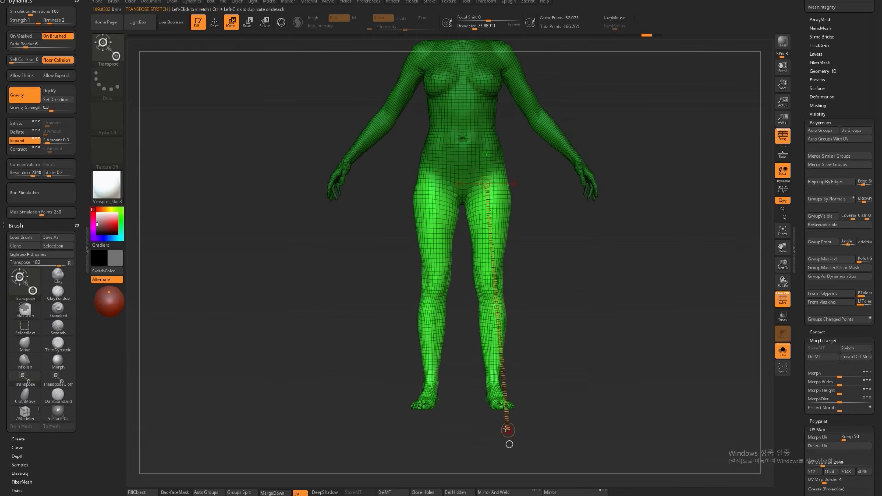
pyautogui.hotkey('ctrl', 'shift', 'z')
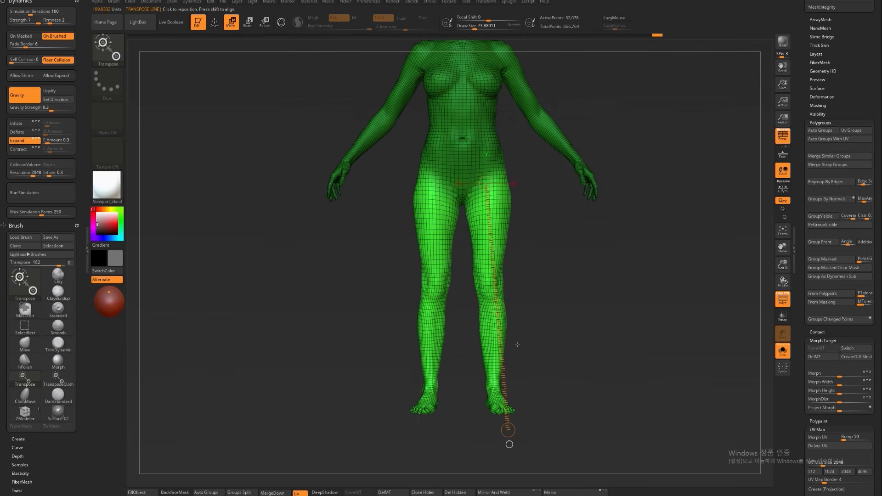
# Try to scale the unmasked legs vertically and then uniformly from the hips with the gizmo
pyautogui.press('y')
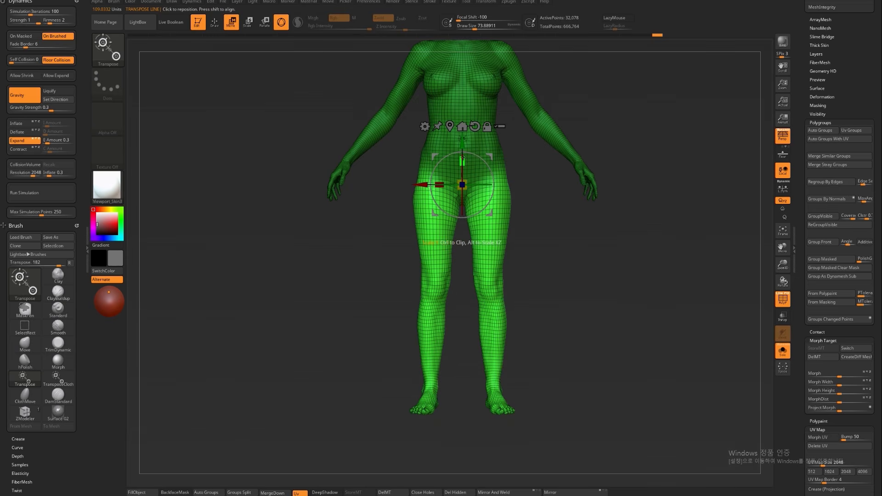
pyautogui.moveTo(462, 157); pyautogui.dragTo(462, 150)
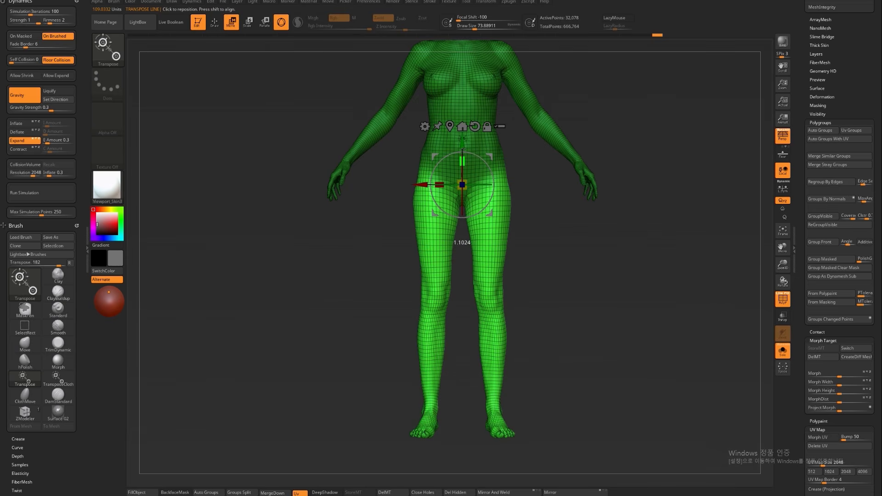
pyautogui.hotkey('ctrl', 'z')
pyautogui.moveTo(463, 184); pyautogui.dragTo(474, 175)
pyautogui.hotkey('ctrl', 'z')
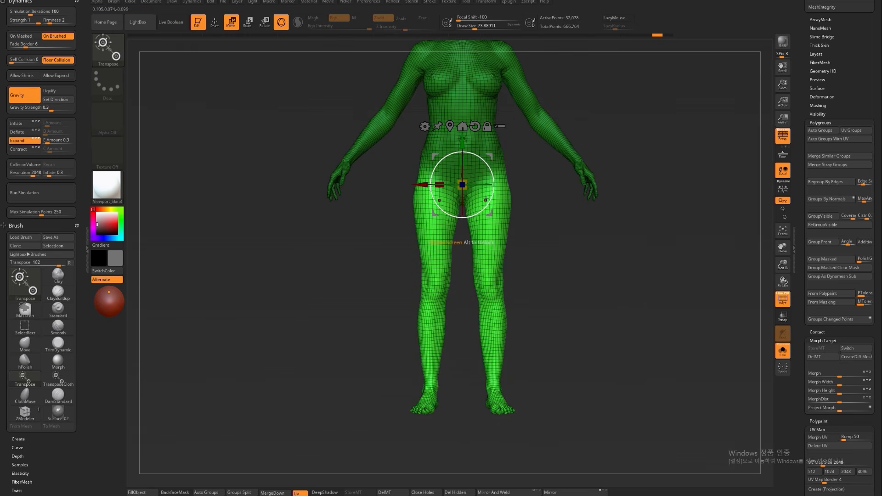
# Return to Draw mode with the Move brush, clear the body mask, and turn off the polygon wireframe
pyautogui.press('q')
pyautogui.keyDown('alt'); pyautogui.moveTo(583, 246); pyautogui.dragTo(588, 280); pyautogui.keyUp('alt')
pyautogui.keyDown('alt'); pyautogui.moveTo(588, 279); pyautogui.dragTo(580, 271); pyautogui.keyUp('alt')
pyautogui.hotkey('shift', 'f')
pyautogui.press('f')
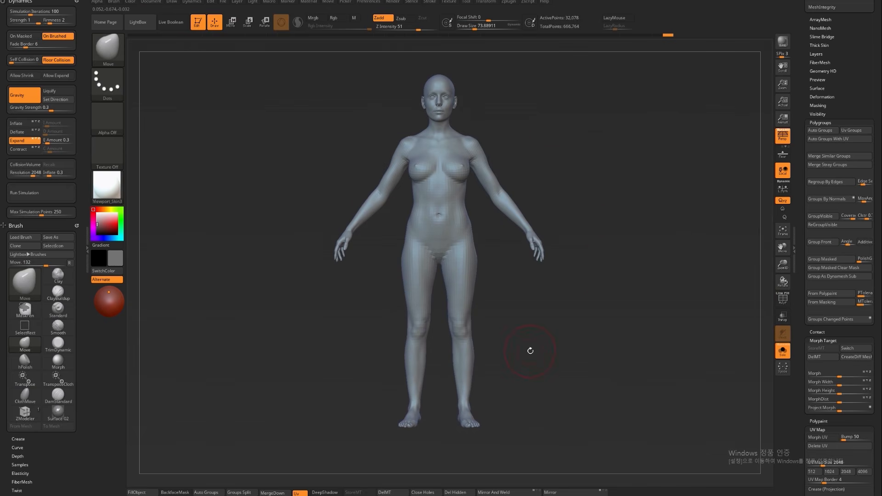
# Nudge the heels from the side view with the Move brush at a draw size of about 286
pyautogui.keyDown('shift'); pyautogui.moveTo(530, 351); pyautogui.dragTo(569, 356); pyautogui.keyUp('shift')
pyautogui.press('s')
pyautogui.click(479, 431)
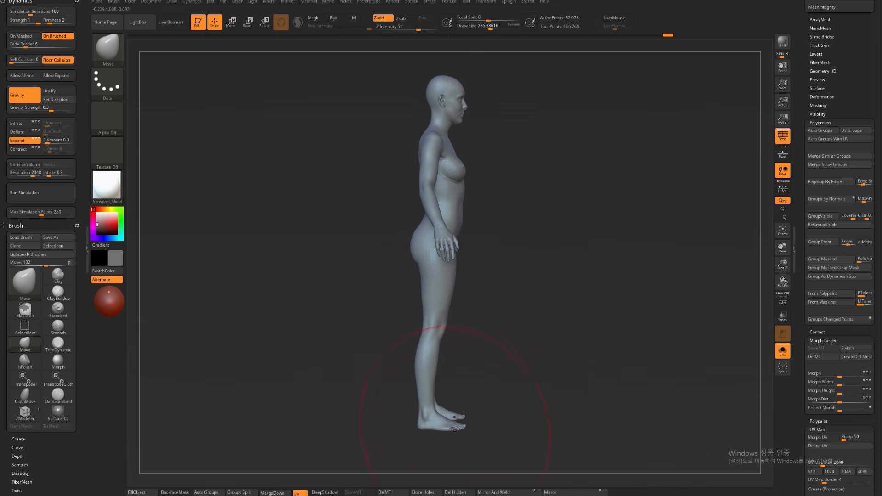
pyautogui.moveTo(430, 426); pyautogui.dragTo(429, 424)
pyautogui.keyDown('shift'); pyautogui.moveTo(649, 297); pyautogui.dragTo(582, 304); pyautogui.keyUp('shift')
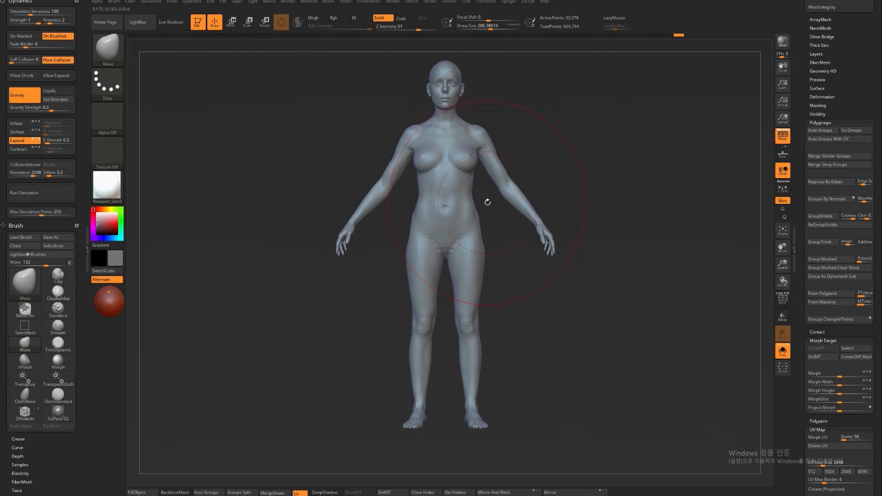
# Try to pull the feet and hands slightly downward from the front with a much larger Move brush
pyautogui.press('s')
pyautogui.click(513, 452)
pyautogui.moveTo(478, 423); pyautogui.dragTo(478, 441)
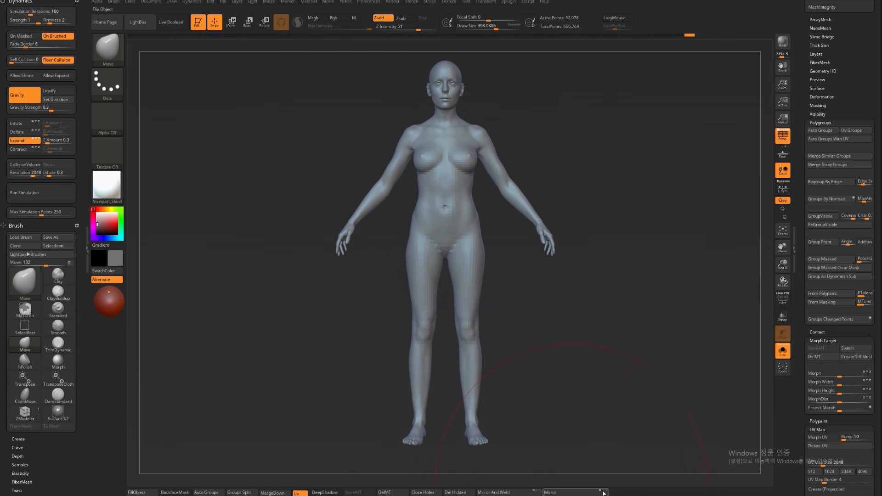
pyautogui.press('s')
pyautogui.click(554, 279)
pyautogui.moveTo(551, 253); pyautogui.dragTo(554, 262)
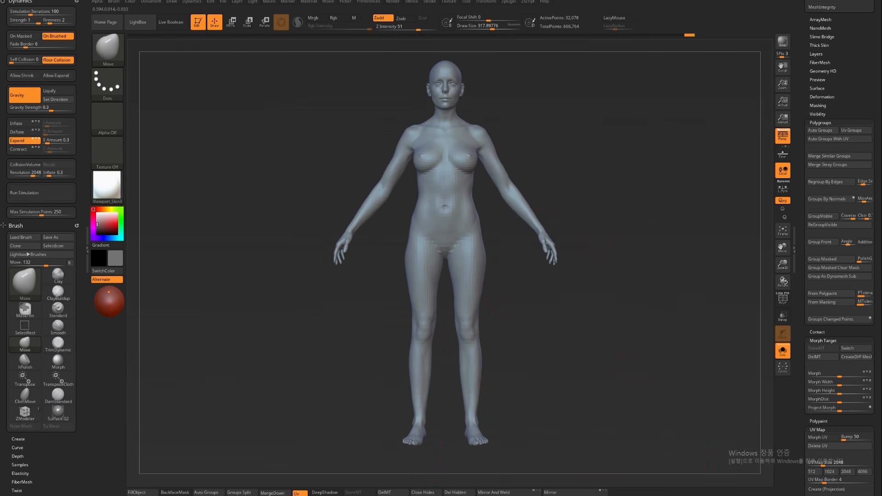
pyautogui.hotkey('ctrl', 'z')
pyautogui.hotkey('ctrl', 'z')
pyautogui.press('s')
pyautogui.click(581, 333)
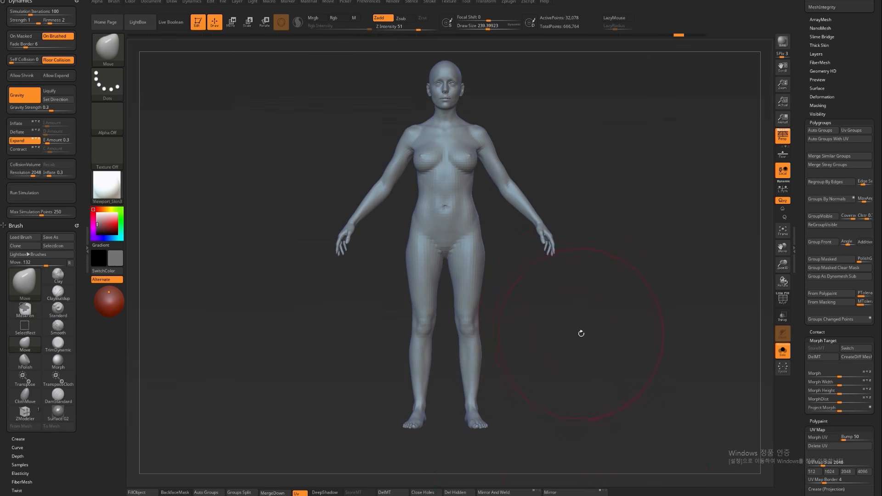
pyautogui.hotkey('ctrl', 'z')
# Lasso-mask the feet from the side view and invert the mask so only the feet stay editable
pyautogui.keyDown('alt'); pyautogui.moveTo(567, 330); pyautogui.dragTo(599, 321); pyautogui.keyUp('alt')
pyautogui.moveTo(565, 357); pyautogui.dragTo(487, 360)
pyautogui.keyDown('alt'); pyautogui.moveTo(660, 406); pyautogui.dragTo(574, 356); pyautogui.keyUp('alt')
pyautogui.press('s')
pyautogui.click(559, 354)
pyautogui.press('ctrl')
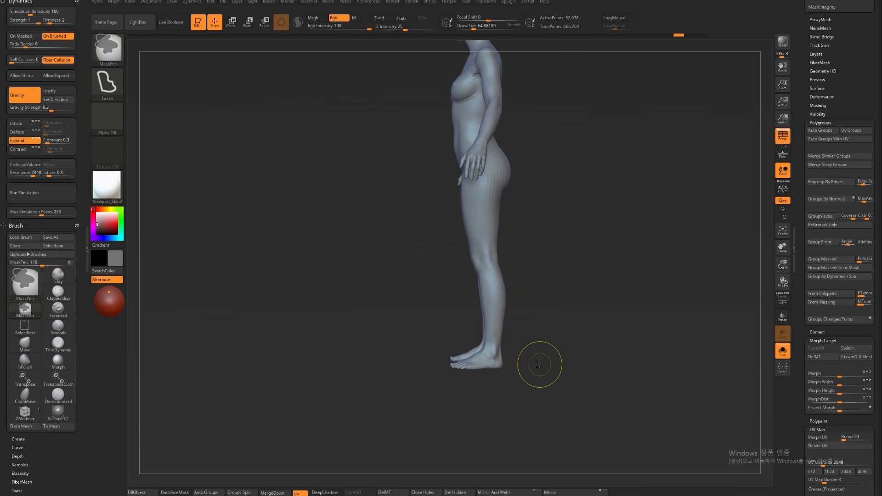
pyautogui.moveTo(517, 356)
pyautogui.keyDown('ctrl'); pyautogui.mouseDown()
pyautogui.moveTo(456, 350)
pyautogui.moveTo(538, 365)
pyautogui.mouseUp(); pyautogui.keyUp('ctrl')
pyautogui.keyDown('ctrl'); pyautogui.click(541, 418); pyautogui.keyUp('ctrl')
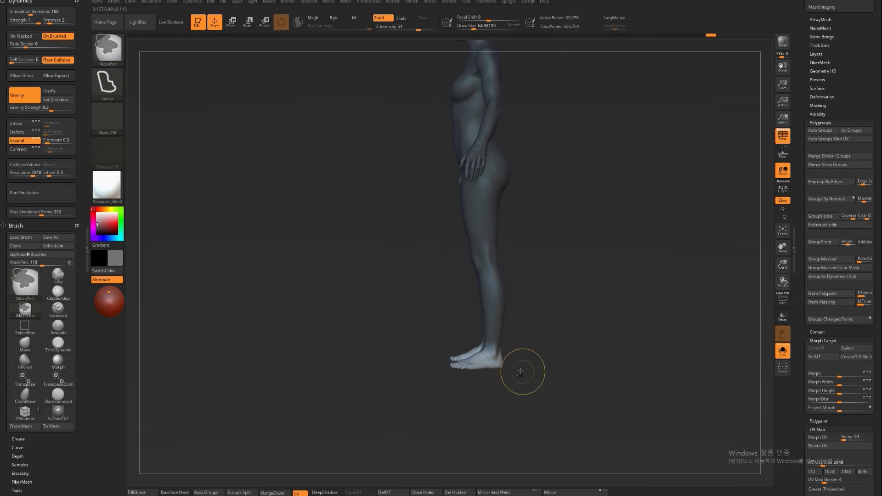
# Try to reposition the unmasked feet with a transpose line, and compare the leg proportions from the front
pyautogui.press('w')
pyautogui.press('y')
pyautogui.moveTo(497, 360)
pyautogui.keyDown('shift'); pyautogui.mouseDown()
pyautogui.moveTo(440, 361)
pyautogui.moveTo(447, 383)
pyautogui.mouseUp(); pyautogui.keyUp('shift')
pyautogui.press('r')
pyautogui.press('q')
pyautogui.keyDown('shift'); pyautogui.moveTo(519, 391); pyautogui.dragTo(606, 380); pyautogui.keyUp('shift')
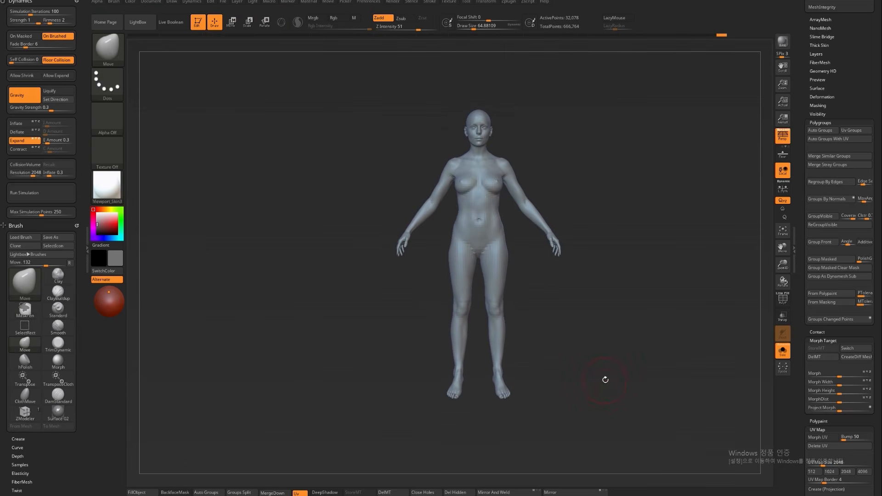
pyautogui.keyDown('alt'); pyautogui.moveTo(604, 378); pyautogui.dragTo(612, 382); pyautogui.keyUp('alt')
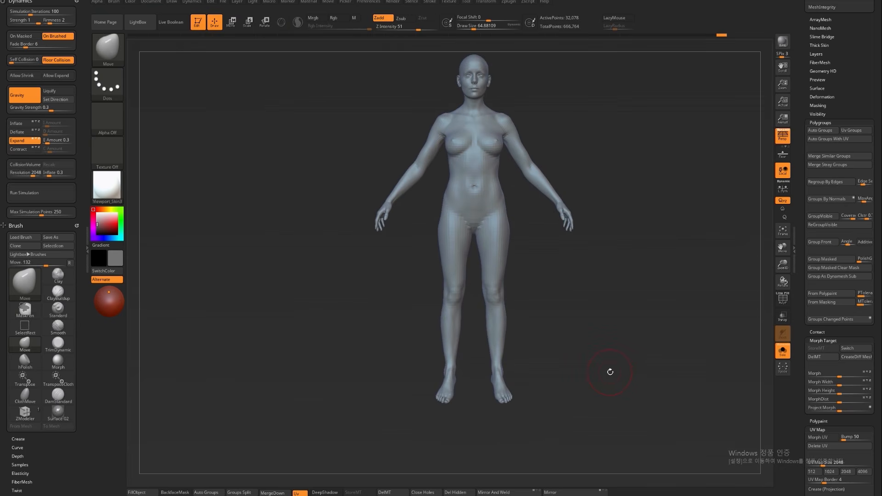
# Undo the foot adjustment and clear the remaining mask from the body
pyautogui.hotkey('ctrl', 'z')
pyautogui.hotkey('ctrl', 'z')
pyautogui.keyDown('ctrl'); pyautogui.moveTo(610, 372); pyautogui.dragTo(623, 393); pyautogui.keyUp('ctrl')
pyautogui.moveTo(582, 367)
pyautogui.keyDown('shift'); pyautogui.mouseDown()
pyautogui.moveTo(557, 358)
pyautogui.moveTo(586, 384)
pyautogui.mouseUp(); pyautogui.keyUp('shift')
pyautogui.hotkey('ctrl', 'z')
pyautogui.keyDown('ctrl'); pyautogui.click(574, 366); pyautogui.keyUp('ctrl')
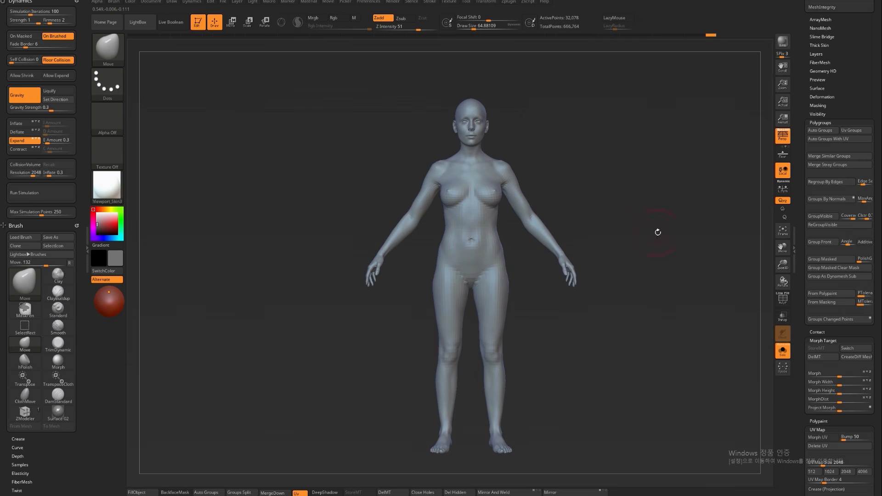
# Try to build up the rib cage and pelvis forms on the front torso with the ClayBuildup brush
pyautogui.moveTo(658, 233); pyautogui.dragTo(643, 245)
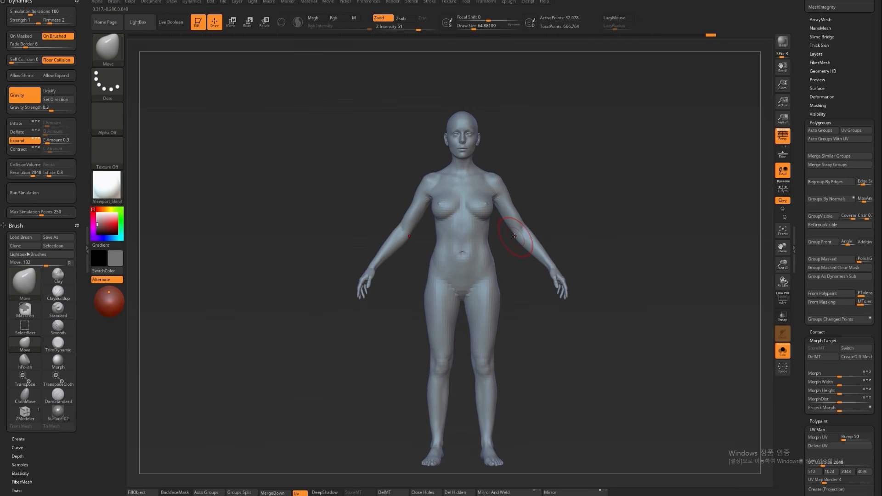
pyautogui.moveTo(577, 363)
pyautogui.keyDown('alt'); pyautogui.mouseDown()
pyautogui.moveTo(565, 352)
pyautogui.moveTo(579, 355)
pyautogui.moveTo(591, 399)
pyautogui.mouseUp(); pyautogui.keyUp('alt')
pyautogui.moveTo(570, 406)
pyautogui.mouseDown()
pyautogui.moveTo(564, 373)
pyautogui.moveTo(572, 354)
pyautogui.mouseUp()
pyautogui.press('s')
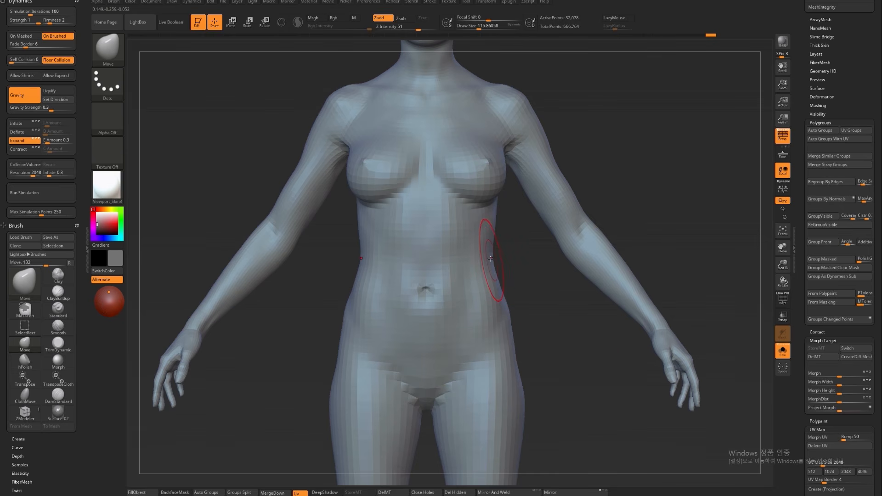
pyautogui.keyDown('alt'); pyautogui.moveTo(524, 278); pyautogui.dragTo(529, 276); pyautogui.keyUp('alt')
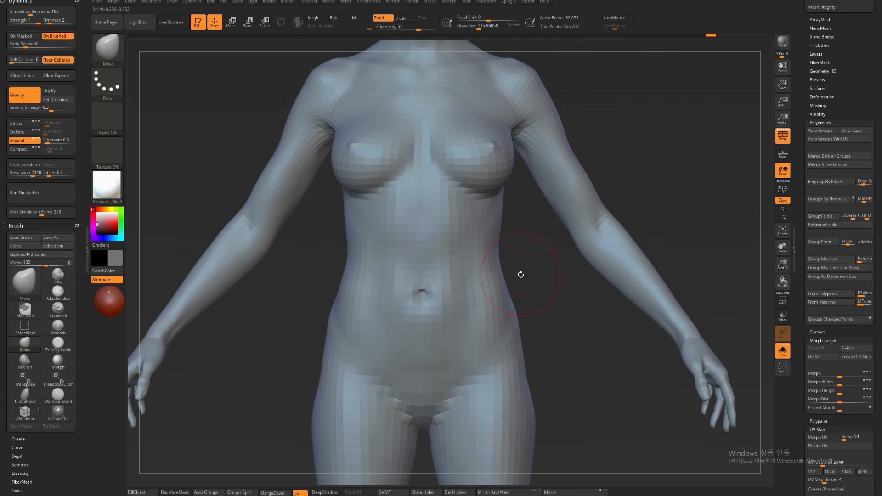
pyautogui.moveTo(522, 260)
pyautogui.mouseDown()
pyautogui.moveTo(537, 270)
pyautogui.moveTo(422, 209)
pyautogui.moveTo(481, 242)
pyautogui.mouseUp()
pyautogui.press('b')
pyautogui.press('c')
pyautogui.press('b')
pyautogui.moveTo(527, 305)
pyautogui.mouseDown()
pyautogui.moveTo(491, 294)
pyautogui.moveTo(522, 266)
pyautogui.moveTo(484, 282)
pyautogui.moveTo(464, 310)
pyautogui.mouseUp()
pyautogui.moveTo(565, 283); pyautogui.dragTo(587, 282)
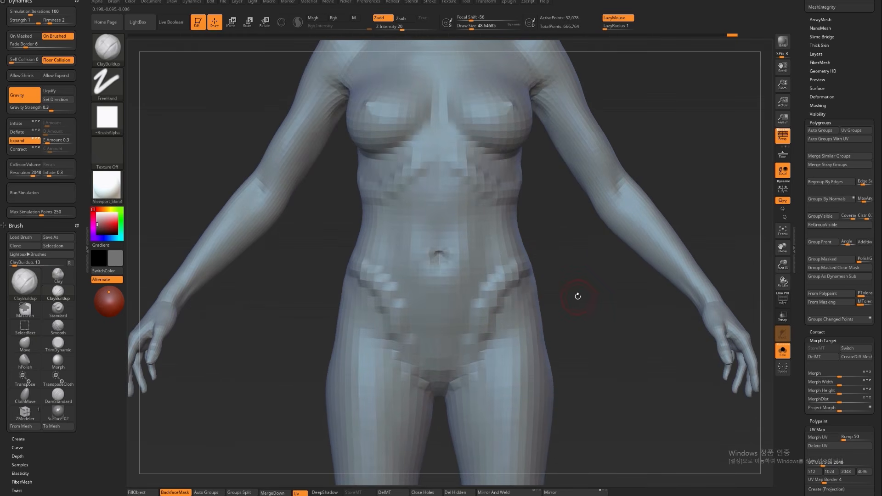
pyautogui.moveTo(574, 291); pyautogui.dragTo(513, 241)
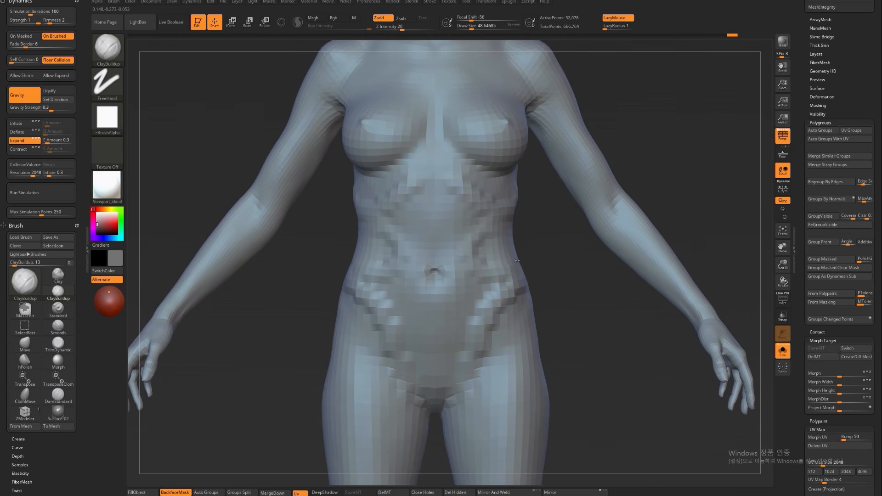
pyautogui.press('ctrl')
pyautogui.moveTo(533, 265); pyautogui.dragTo(528, 262)
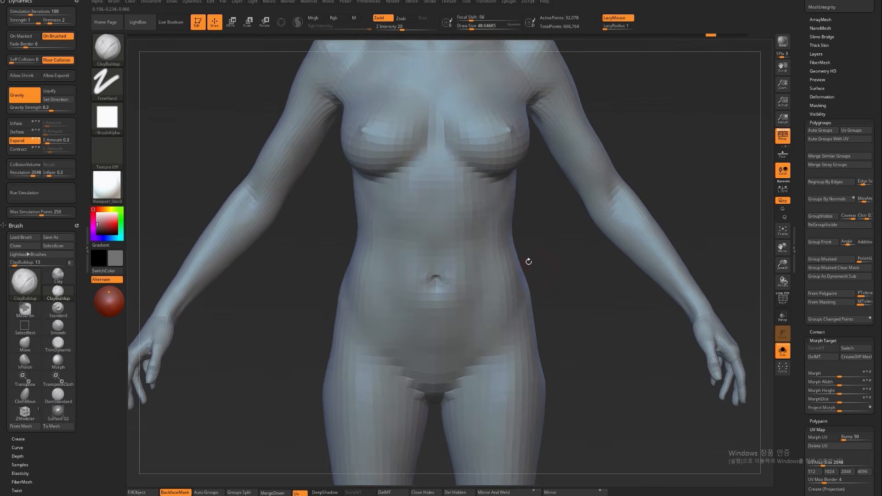
# Switch to the Move brush at a draw size of about 202 and refine both sides of the waist from the front
pyautogui.moveTo(588, 254); pyautogui.dragTo(528, 266)
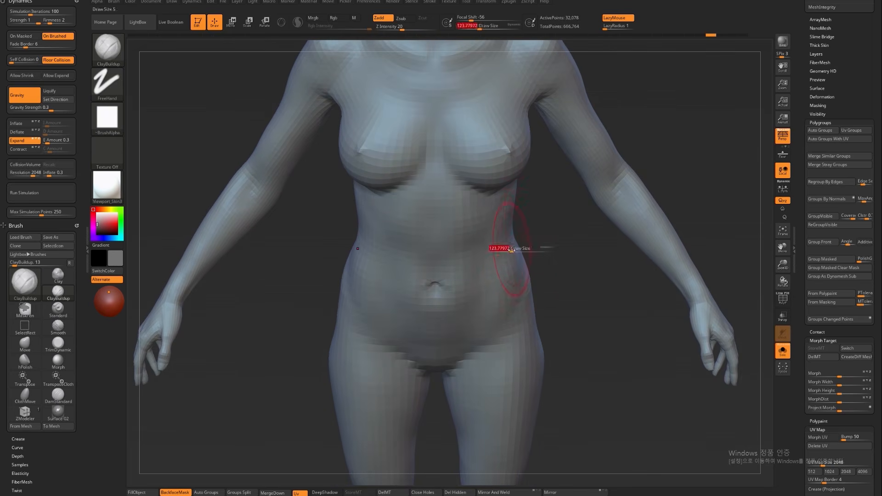
pyautogui.press('b')
pyautogui.press('m')
pyautogui.press('v')
pyautogui.press(']')
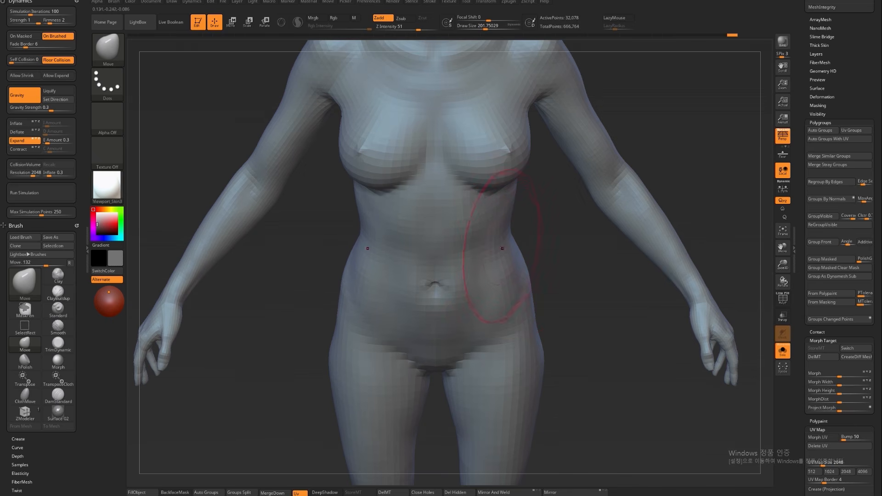
pyautogui.press('[')
# Adjust the waist and lower back contour from behind with the Move brush, and check the figure from the front
pyautogui.moveTo(275, 307); pyautogui.dragTo(369, 315)
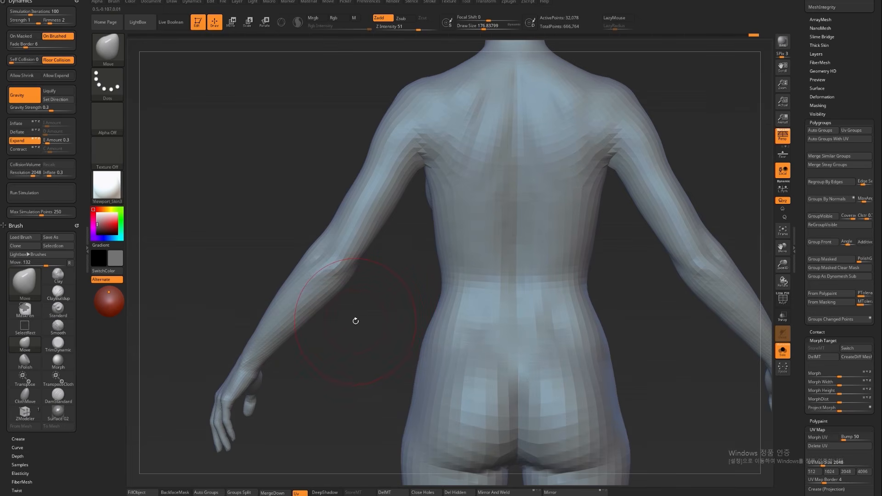
pyautogui.moveTo(405, 264); pyautogui.dragTo(463, 293)
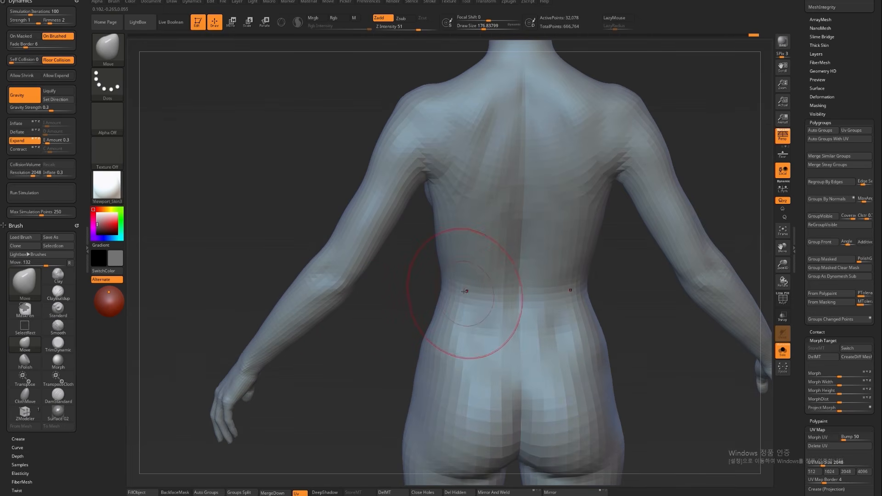
pyautogui.keyDown('shift'); pyautogui.moveTo(466, 286); pyautogui.dragTo(470, 282, button='right'); pyautogui.keyUp('shift')
pyautogui.press(']')
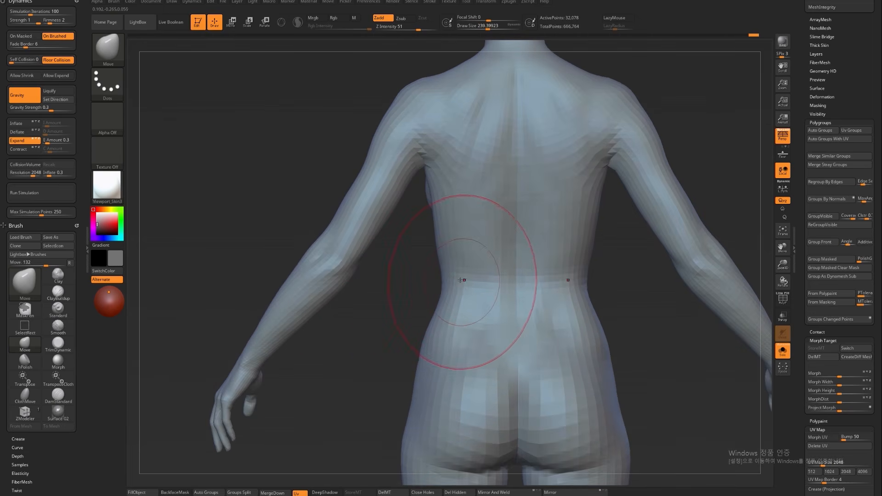
pyautogui.moveTo(462, 280); pyautogui.dragTo(462, 278)
pyautogui.press('[')
pyautogui.moveTo(443, 283); pyautogui.dragTo(623, 249, button='right')
pyautogui.press('f')
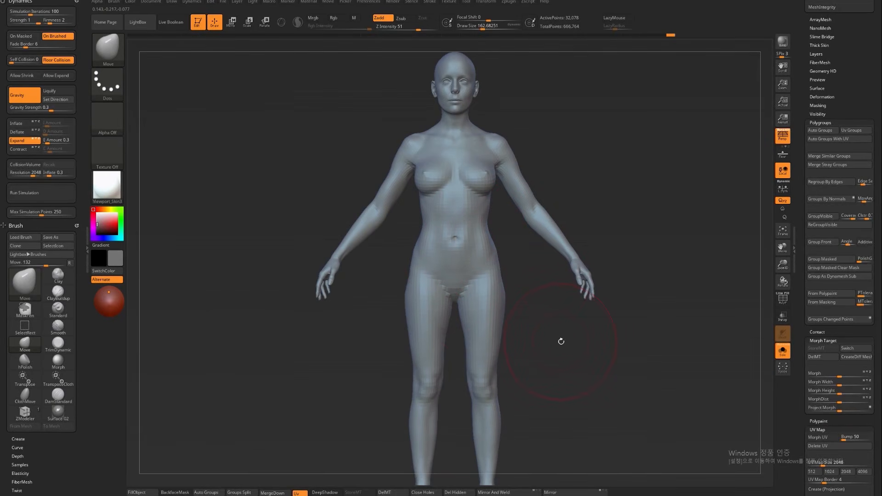
# Set the Move brush draw size to about 217 and reshape the shoulder and upper arm contours
pyautogui.keyDown('ctrl'); pyautogui.moveTo(566, 347); pyautogui.dragTo(577, 341, button='right'); pyautogui.keyUp('ctrl')
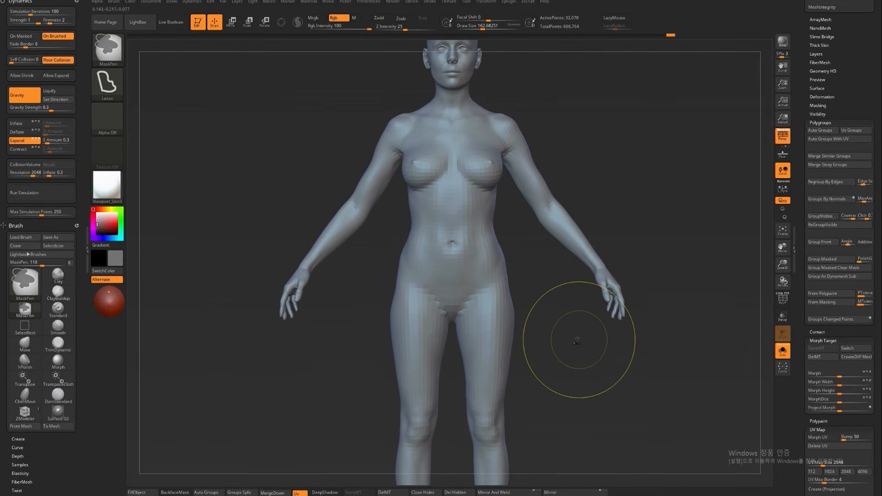
pyautogui.hotkey('ctrl', 'shift')
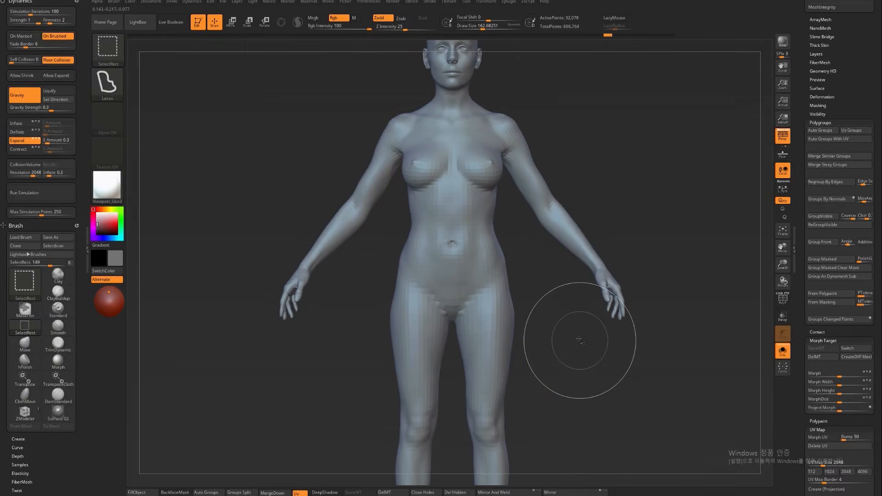
pyautogui.hotkey('ctrl', 'shift', 'z')
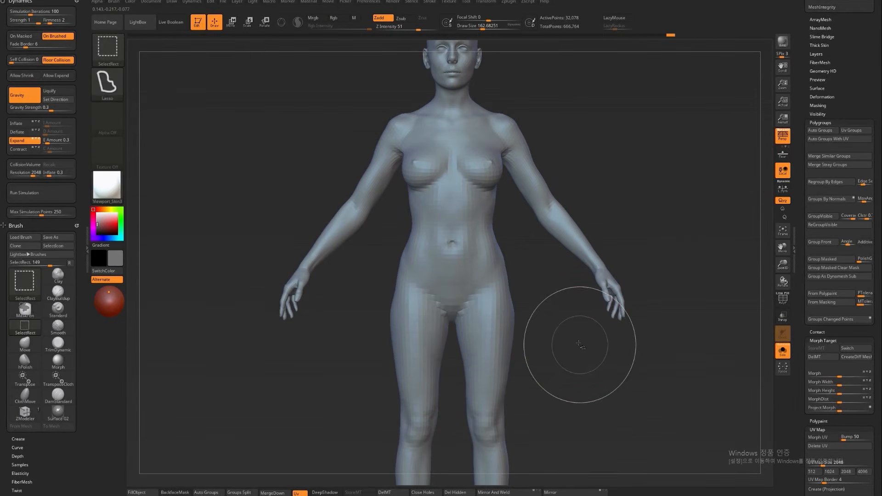
pyautogui.keyDown('ctrl'); pyautogui.moveTo(579, 348); pyautogui.dragTo(551, 179, button='right'); pyautogui.keyUp('ctrl')
pyautogui.press('s')
pyautogui.moveTo(536, 179); pyautogui.dragTo(544, 179)
pyautogui.moveTo(533, 184)
pyautogui.mouseDown(button='right')
pyautogui.moveTo(553, 200)
pyautogui.moveTo(528, 191)
pyautogui.mouseUp(button='right')
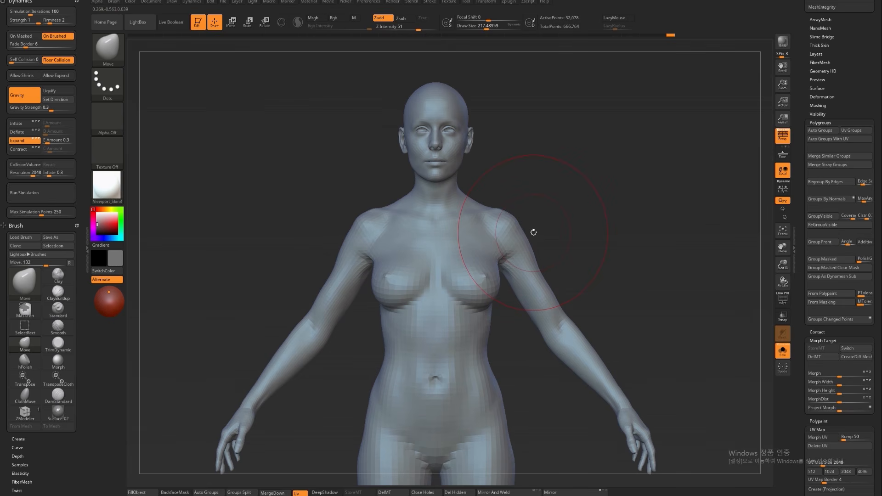
pyautogui.moveTo(535, 213); pyautogui.dragTo(568, 186)
pyautogui.press('s')
pyautogui.moveTo(537, 233)
pyautogui.mouseDown()
pyautogui.moveTo(516, 248)
pyautogui.moveTo(519, 241)
pyautogui.mouseUp()
# Select the hPolish brush and enlarge its draw size to about 167 over the chest
pyautogui.press('s')
pyautogui.press('b')
pyautogui.press('h')
pyautogui.press('p')
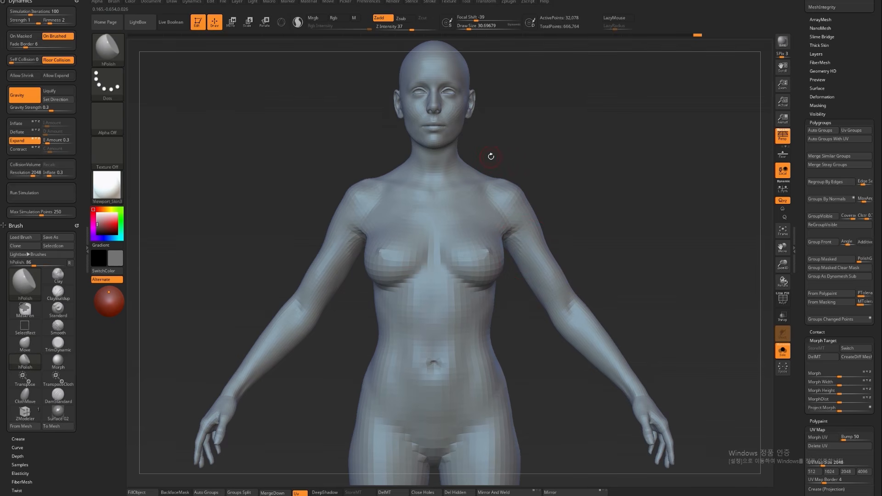
pyautogui.press('s')
pyautogui.moveTo(459, 253); pyautogui.dragTo(475, 252)
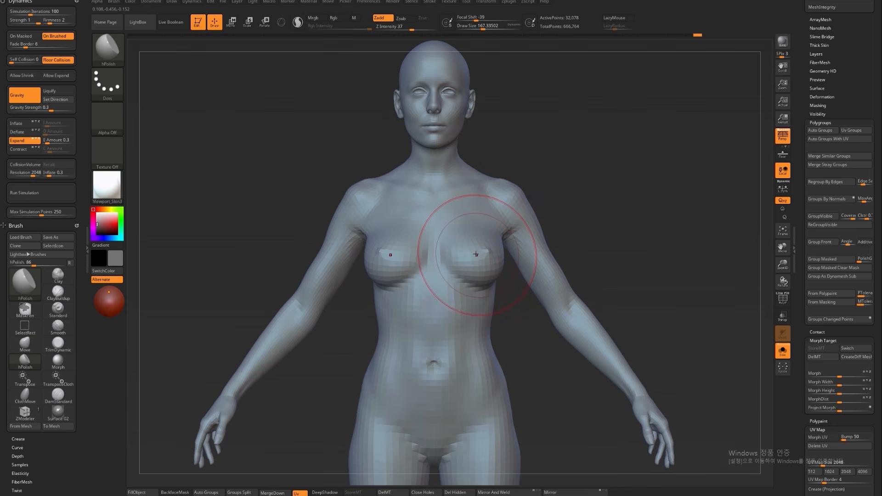
# Reshape the chest and armpit area with the Move brush at a draw size of about 311, checking the back
pyautogui.press('s')
pyautogui.moveTo(480, 238); pyautogui.dragTo(488, 238)
pyautogui.moveTo(582, 196); pyautogui.dragTo(514, 201)
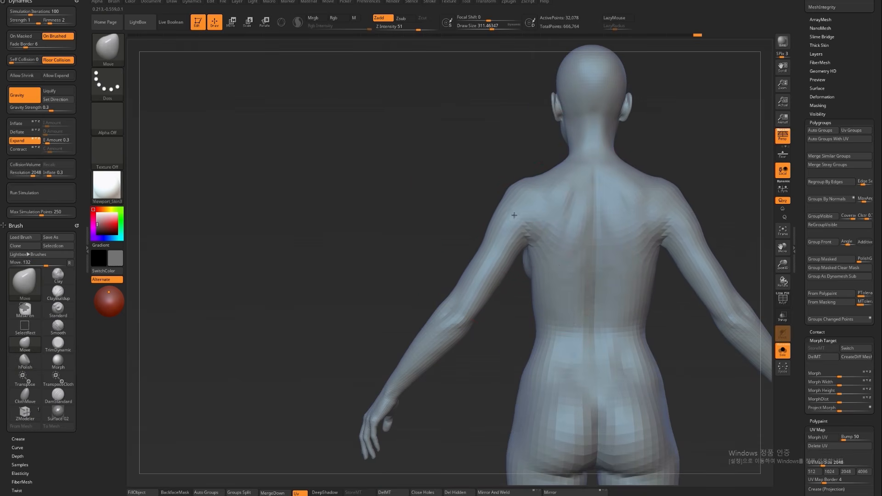
pyautogui.press('b')
pyautogui.press('m')
pyautogui.press('v')
pyautogui.moveTo(461, 234); pyautogui.dragTo(393, 235)
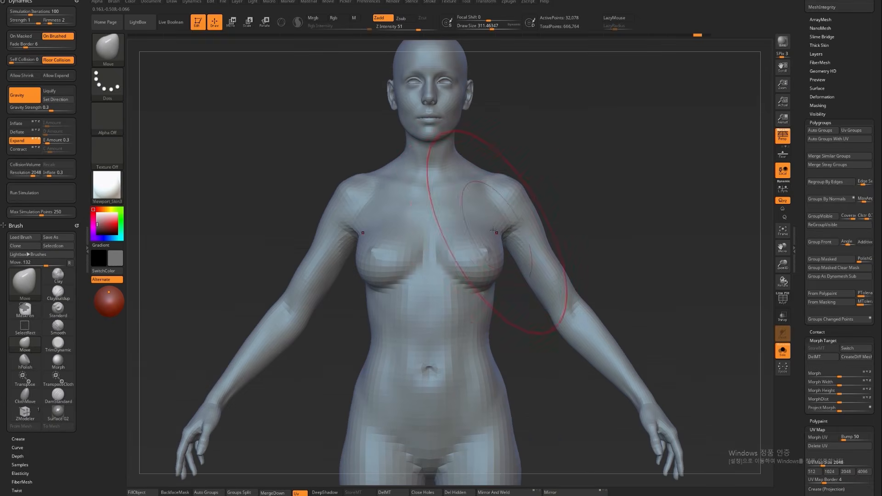
pyautogui.moveTo(500, 229); pyautogui.dragTo(468, 240)
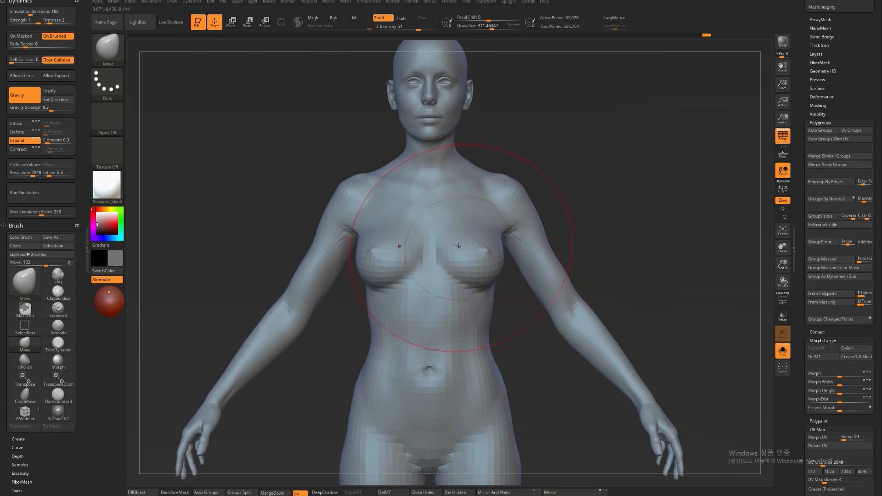
# Set the Move brush draw size to about 149 and refine the crease where the upper arm meets the armpit
pyautogui.press('s')
pyautogui.click(509, 216)
pyautogui.press('[')
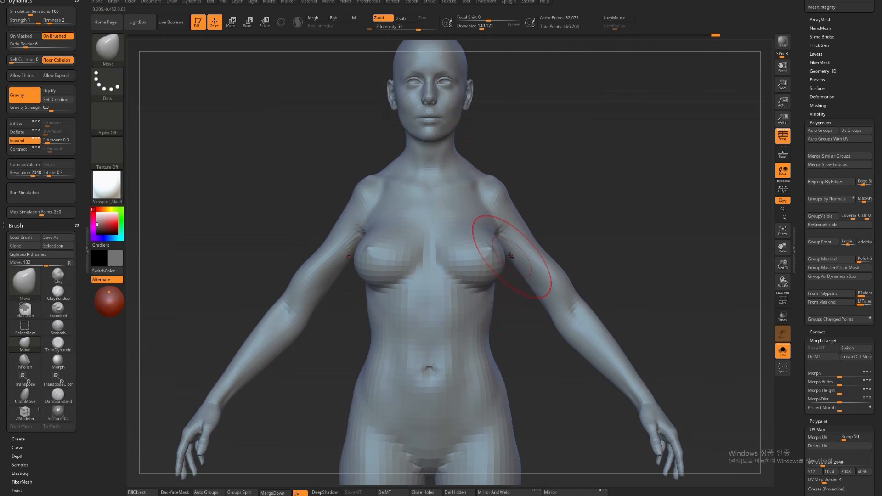
pyautogui.keyDown('shift'); pyautogui.moveTo(508, 236); pyautogui.dragTo(508, 232); pyautogui.keyUp('shift')
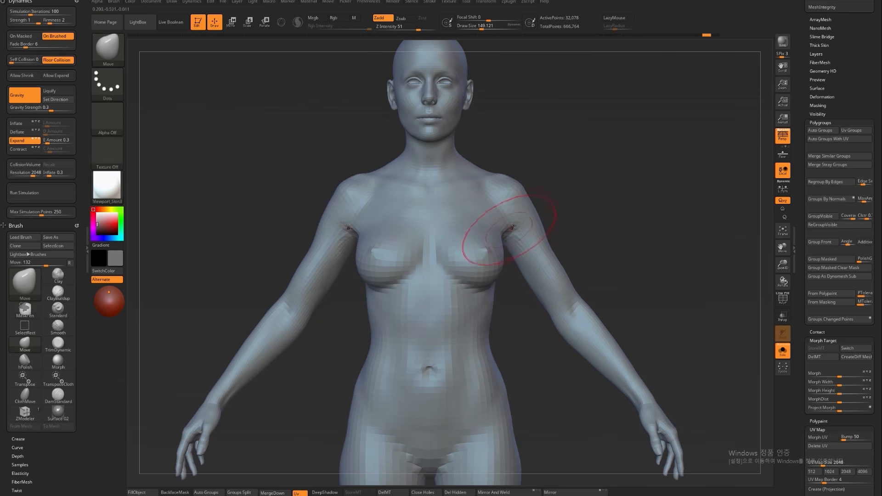
# Reshape the outer shoulder contour with the Move brush at a draw size of about 256, checking it from the back
pyautogui.press(']')
pyautogui.press(']')
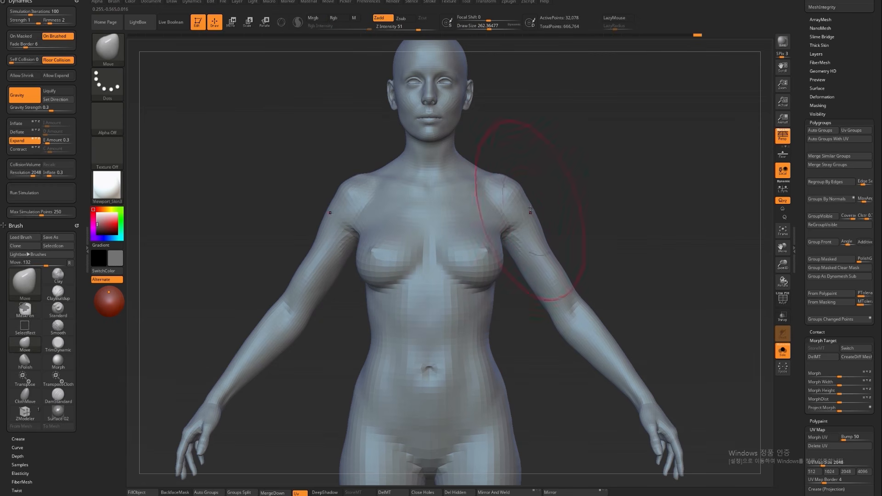
pyautogui.press(']')
pyautogui.press('[')
pyautogui.press('ctrl')
pyautogui.press('ctrl')
pyautogui.moveTo(562, 201)
pyautogui.keyDown('ctrl'); pyautogui.mouseDown(button='right')
pyautogui.moveTo(581, 193)
pyautogui.moveTo(391, 207)
pyautogui.mouseUp(button='right'); pyautogui.keyUp('ctrl')
pyautogui.hotkey('ctrl', 'shift')
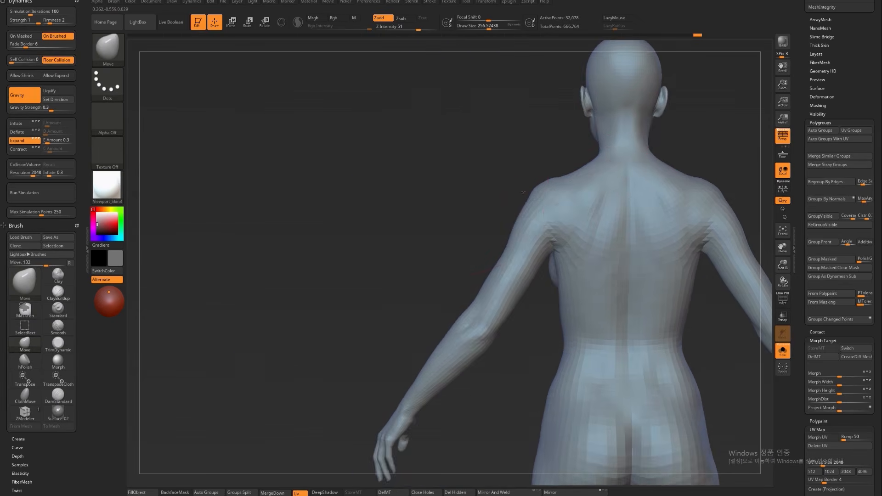
# Reshape the slope between neck and shoulder from behind with the Move brush at a draw size of about 124
pyautogui.keyDown('alt'); pyautogui.moveTo(572, 180); pyautogui.dragTo(493, 212, button='right'); pyautogui.keyUp('alt')
pyautogui.press('s')
pyautogui.moveTo(493, 211); pyautogui.dragTo(480, 212)
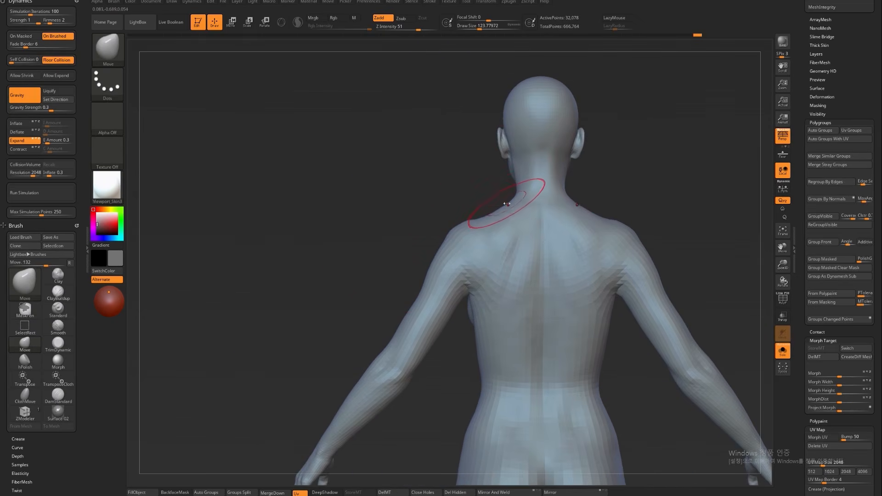
pyautogui.moveTo(510, 208)
pyautogui.mouseDown()
pyautogui.moveTo(523, 191)
pyautogui.moveTo(517, 169)
pyautogui.mouseUp()
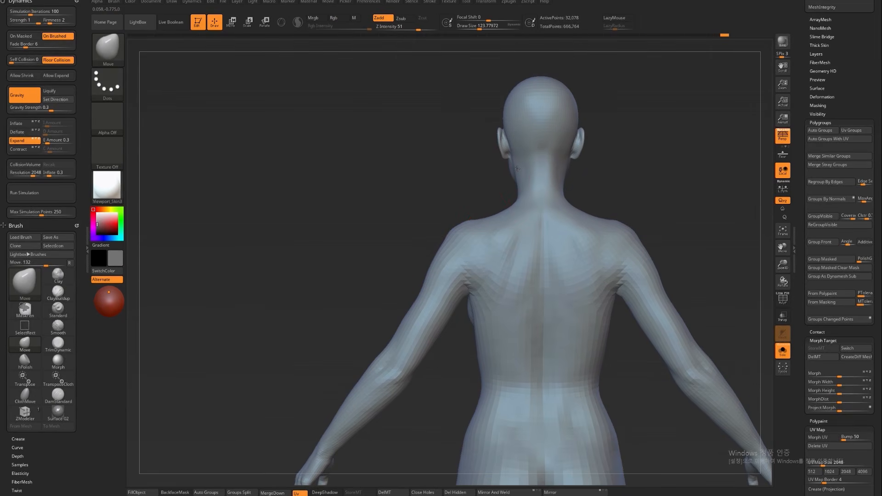
pyautogui.moveTo(442, 191); pyautogui.dragTo(543, 187)
pyautogui.press('f')
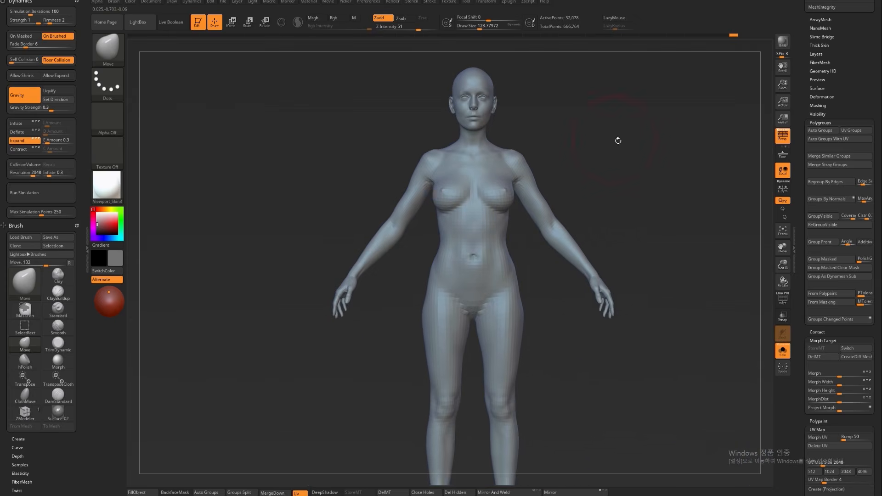
# Try ClayBuildup strokes along the upper arm and forearm, and undo them
pyautogui.moveTo(618, 147)
pyautogui.keyDown('alt'); pyautogui.mouseDown()
pyautogui.moveTo(647, 165)
pyautogui.moveTo(643, 184)
pyautogui.moveTo(531, 213)
pyautogui.mouseUp(); pyautogui.keyUp('alt')
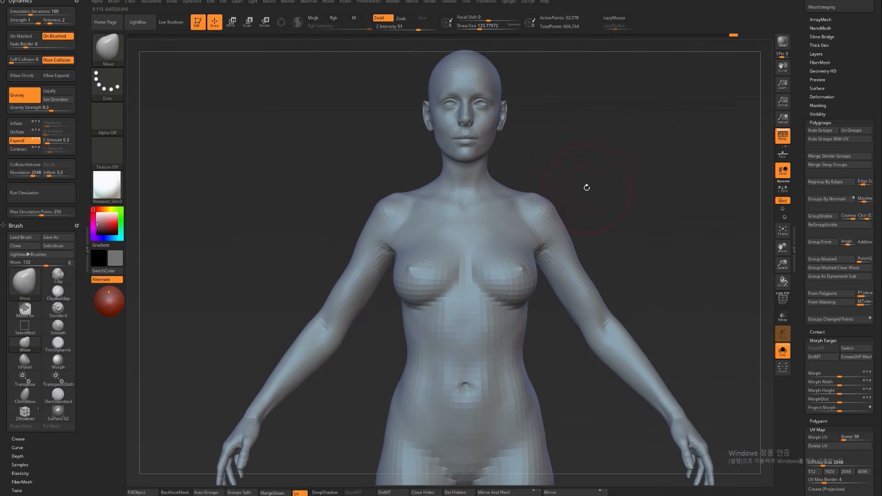
pyautogui.moveTo(590, 195)
pyautogui.keyDown('alt'); pyautogui.mouseDown()
pyautogui.moveTo(616, 163)
pyautogui.moveTo(614, 217)
pyautogui.moveTo(583, 187)
pyautogui.moveTo(597, 207)
pyautogui.moveTo(620, 207)
pyautogui.moveTo(517, 232)
pyautogui.mouseUp(); pyautogui.keyUp('alt')
pyautogui.press('b')
pyautogui.press('c')
pyautogui.press('b')
pyautogui.moveTo(521, 269)
pyautogui.mouseDown()
pyautogui.moveTo(514, 293)
pyautogui.moveTo(558, 201)
pyautogui.mouseUp()
pyautogui.moveTo(522, 332); pyautogui.dragTo(500, 383)
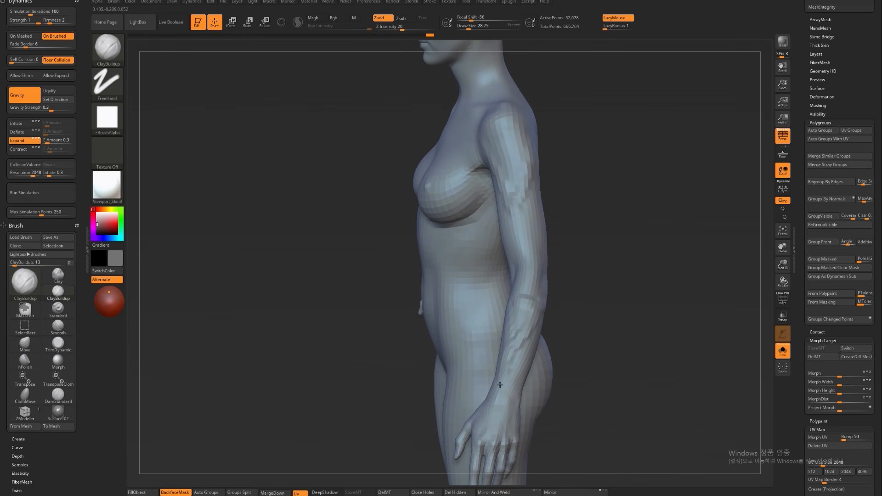
pyautogui.hotkey('ctrl', 'z')
pyautogui.hotkey('ctrl', 'z')
pyautogui.hotkey('ctrl', 'z')
pyautogui.hotkey('ctrl', 'z')
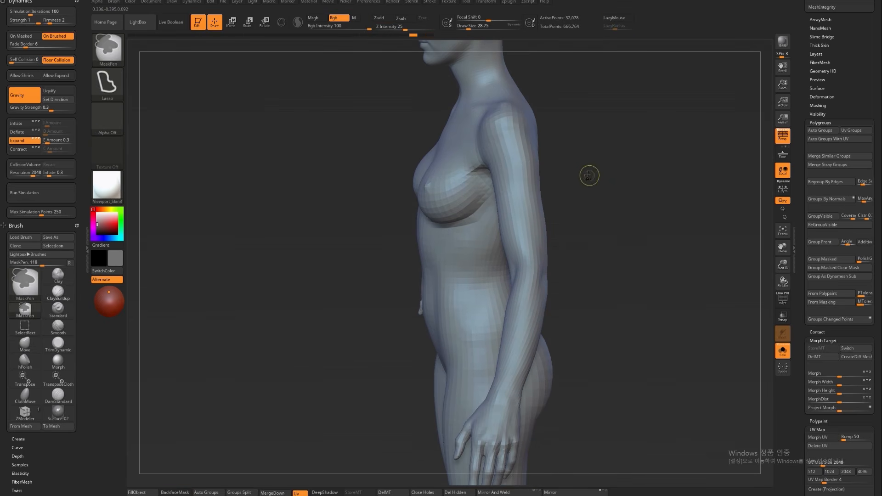
# Refine the upper arm contour from the side and front with the Move brush at draw sizes of about 112 and 128
pyautogui.keyDown('alt'); pyautogui.moveTo(564, 166); pyautogui.dragTo(563, 192); pyautogui.keyUp('alt')
pyautogui.press('s')
pyautogui.moveTo(501, 194)
pyautogui.mouseDown()
pyautogui.moveTo(509, 193)
pyautogui.moveTo(484, 193)
pyautogui.mouseUp()
pyautogui.press('b')
pyautogui.press('m')
pyautogui.press('v')
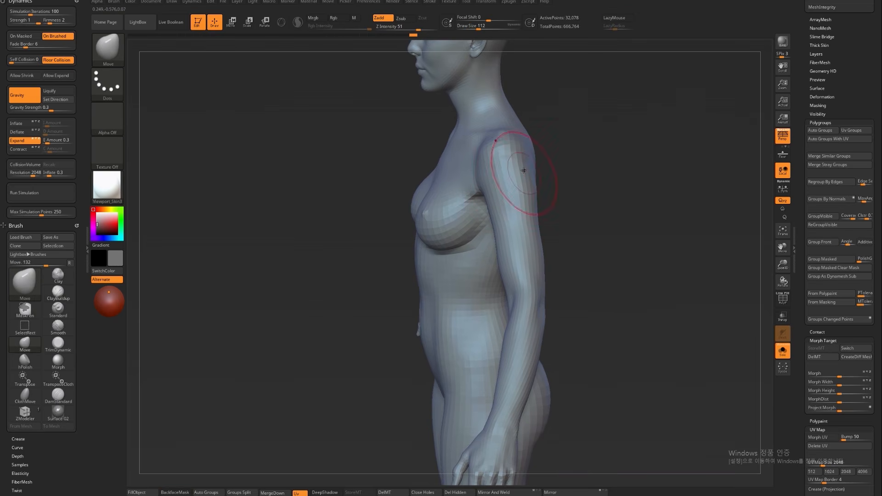
pyautogui.press('s')
pyautogui.moveTo(490, 266); pyautogui.dragTo(555, 261)
pyautogui.press('s')
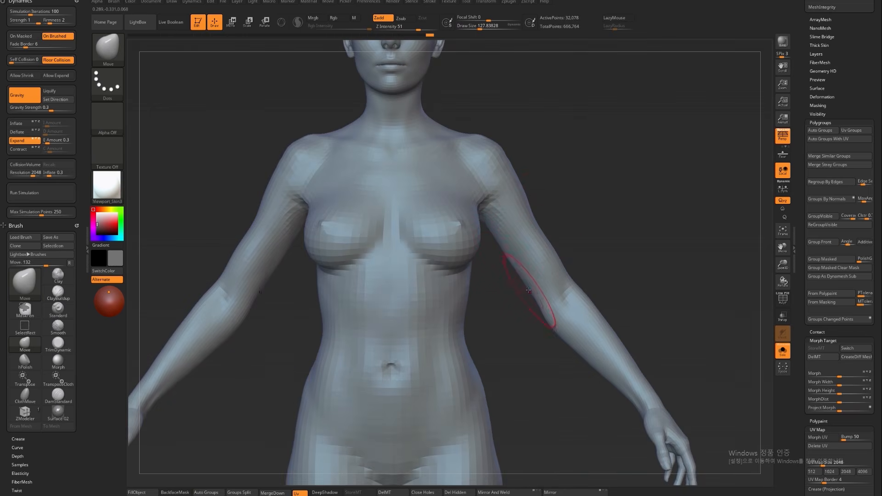
pyautogui.moveTo(631, 248)
pyautogui.mouseDown()
pyautogui.moveTo(626, 236)
pyautogui.moveTo(591, 265)
pyautogui.moveTo(604, 261)
pyautogui.mouseUp()
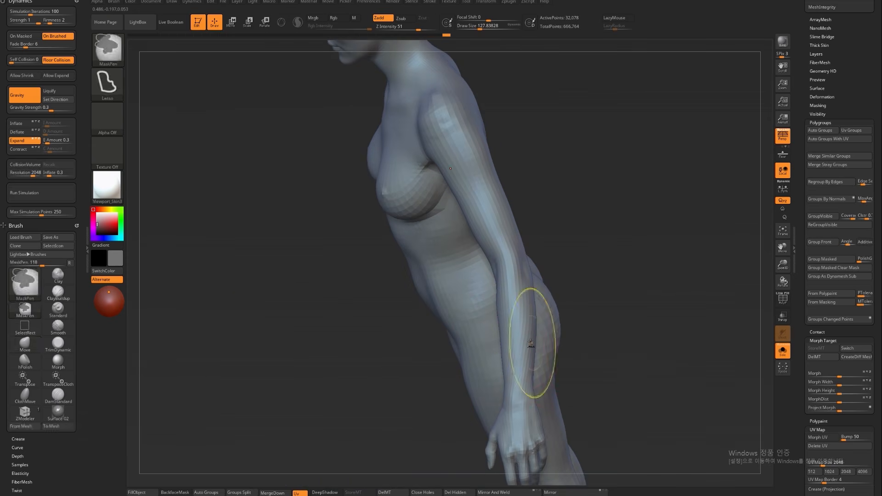
# Adjust the forearm and wrist shape with the Move brush at draw sizes of about 104 and 154
pyautogui.press('[')
pyautogui.press('[')
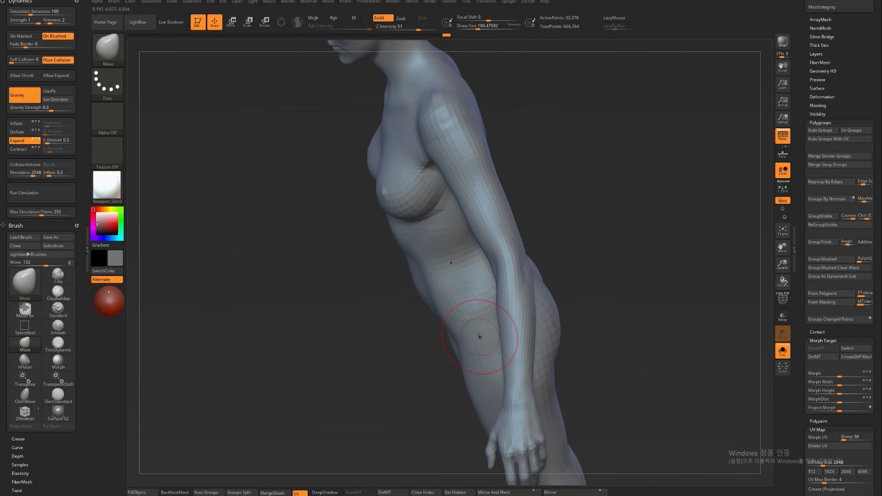
pyautogui.moveTo(611, 234)
pyautogui.mouseDown()
pyautogui.moveTo(638, 213)
pyautogui.moveTo(657, 212)
pyautogui.mouseUp()
pyautogui.press(']')
pyautogui.press(']')
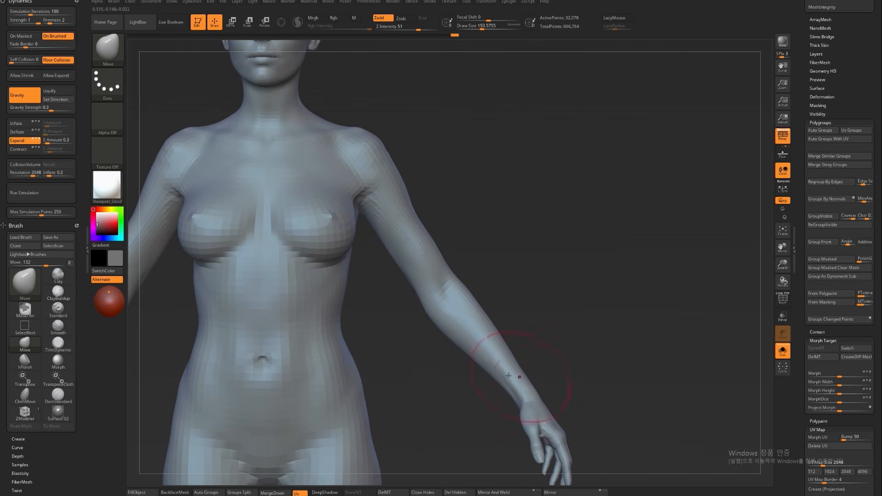
pyautogui.keyDown('alt'); pyautogui.moveTo(465, 384); pyautogui.dragTo(491, 363); pyautogui.keyUp('alt')
pyautogui.keyDown('alt'); pyautogui.moveTo(553, 242); pyautogui.dragTo(669, 280); pyautogui.keyUp('alt')
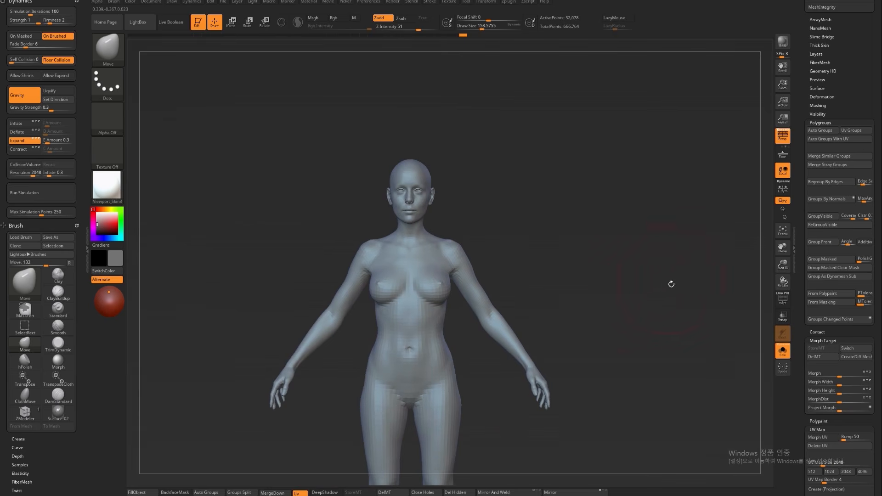
# Smooth the outer hip and refine the thigh contours with the Move brush at a draw size of about 154
pyautogui.moveTo(640, 317)
pyautogui.keyDown('alt'); pyautogui.mouseDown()
pyautogui.moveTo(590, 248)
pyautogui.moveTo(592, 273)
pyautogui.moveTo(484, 226)
pyautogui.moveTo(487, 202)
pyautogui.mouseUp(); pyautogui.keyUp('alt')
pyautogui.press('shift')
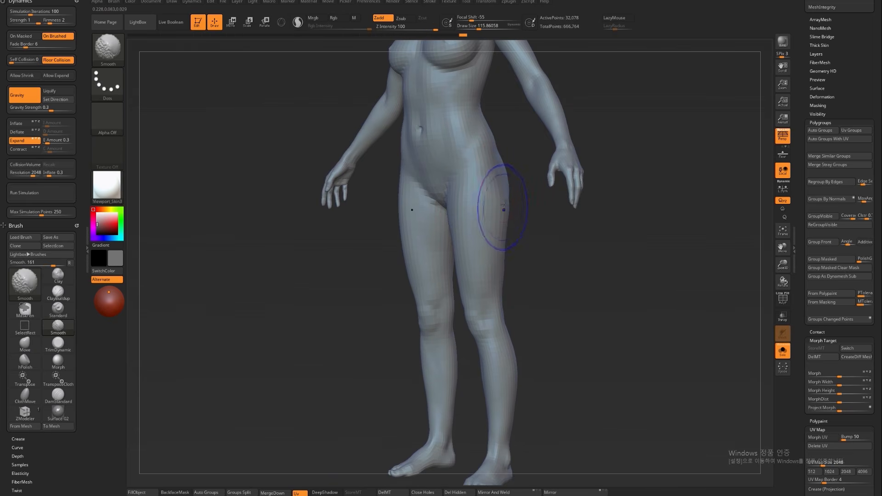
pyautogui.moveTo(501, 184)
pyautogui.keyDown('shift'); pyautogui.mouseDown()
pyautogui.moveTo(498, 236)
pyautogui.moveTo(499, 180)
pyautogui.mouseUp(); pyautogui.keyUp('shift')
pyautogui.press('s')
pyautogui.keyDown('shift'); pyautogui.moveTo(528, 248); pyautogui.dragTo(517, 219); pyautogui.keyUp('shift')
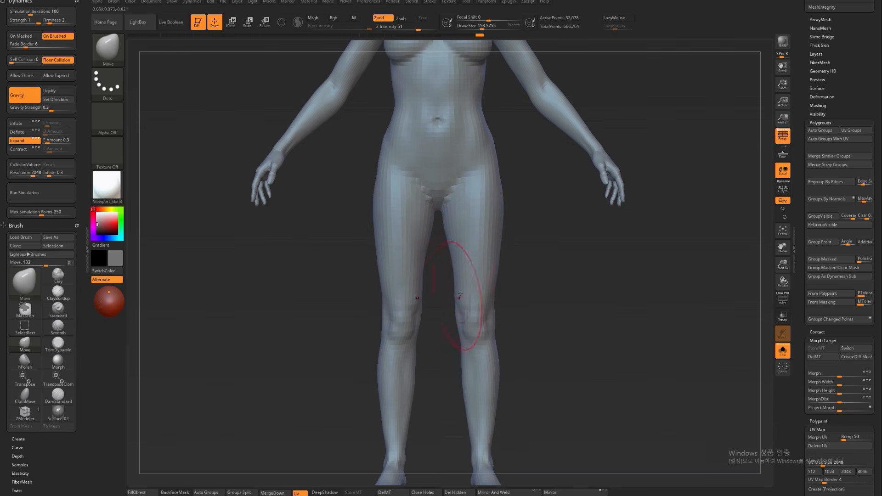
# Reshape the lower thigh and back of the knee from the side with the Move brush at a draw size of about 140
pyautogui.moveTo(522, 302)
pyautogui.keyDown('shift'); pyautogui.mouseDown()
pyautogui.moveTo(425, 294)
pyautogui.moveTo(435, 313)
pyautogui.moveTo(435, 305)
pyautogui.mouseUp(); pyautogui.keyUp('shift')
pyautogui.press('s')
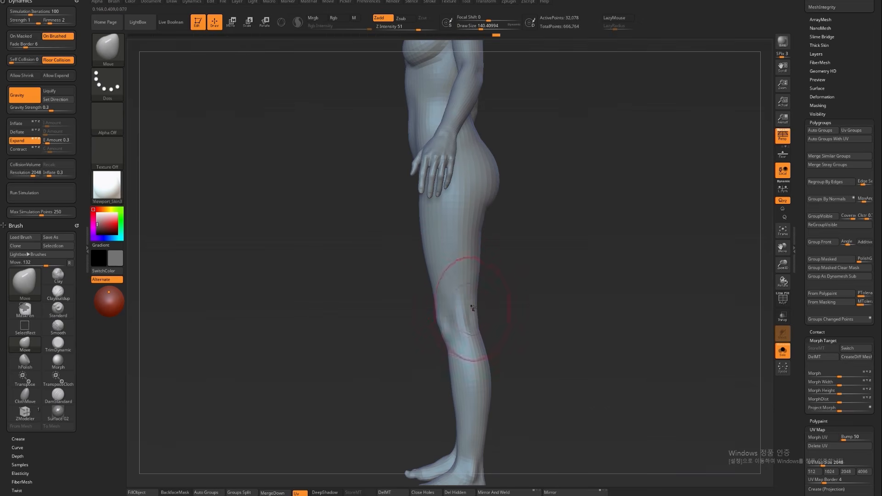
pyautogui.moveTo(501, 308); pyautogui.dragTo(483, 306)
pyautogui.keyDown('shift'); pyautogui.moveTo(553, 301); pyautogui.dragTo(467, 290); pyautogui.keyUp('shift')
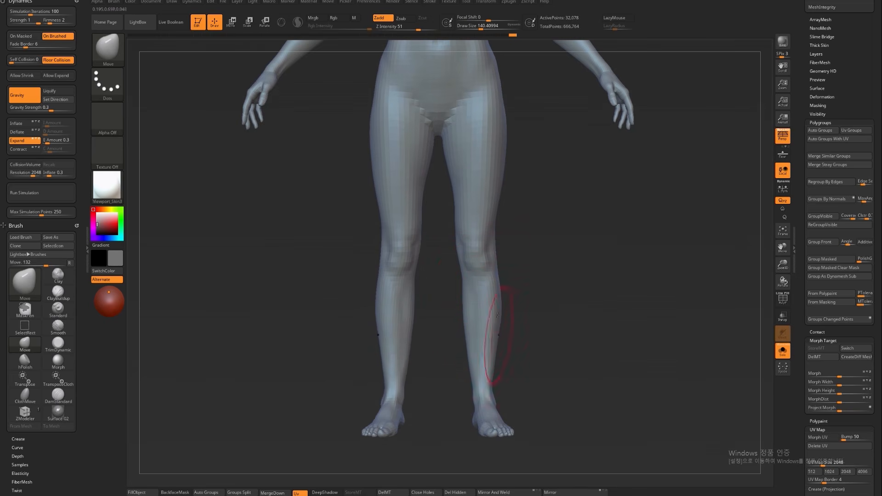
# Refine the calf and lower leg contours from the front and side with the Move brush at draw sizes of about 128 and 90
pyautogui.press('s')
pyautogui.moveTo(466, 347); pyautogui.dragTo(459, 346)
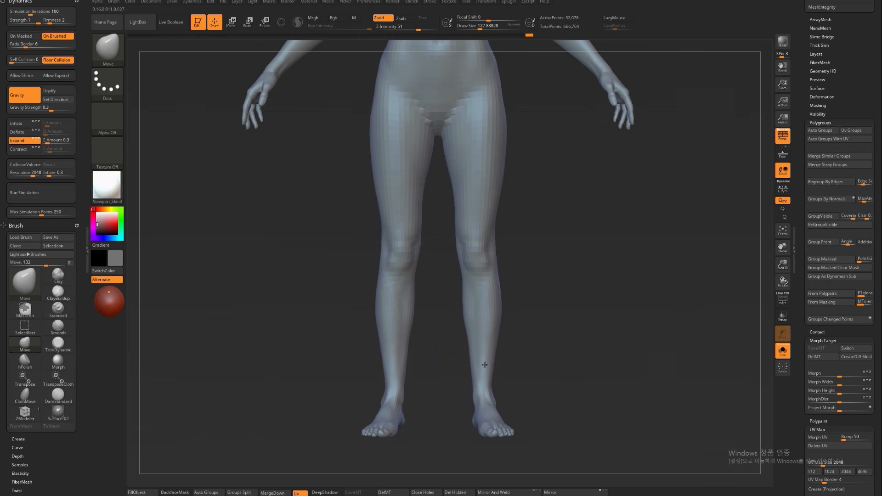
pyautogui.keyDown('shift'); pyautogui.moveTo(473, 363); pyautogui.dragTo(509, 356, button='right'); pyautogui.keyUp('shift')
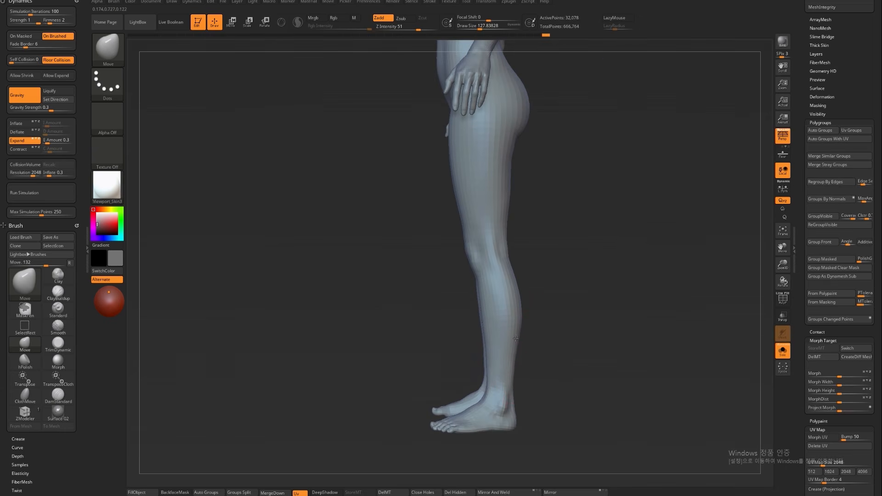
pyautogui.keyDown('shift'); pyautogui.moveTo(514, 340); pyautogui.dragTo(503, 340, button='right'); pyautogui.keyUp('shift')
pyautogui.press('s')
pyautogui.moveTo(505, 384); pyautogui.dragTo(500, 383)
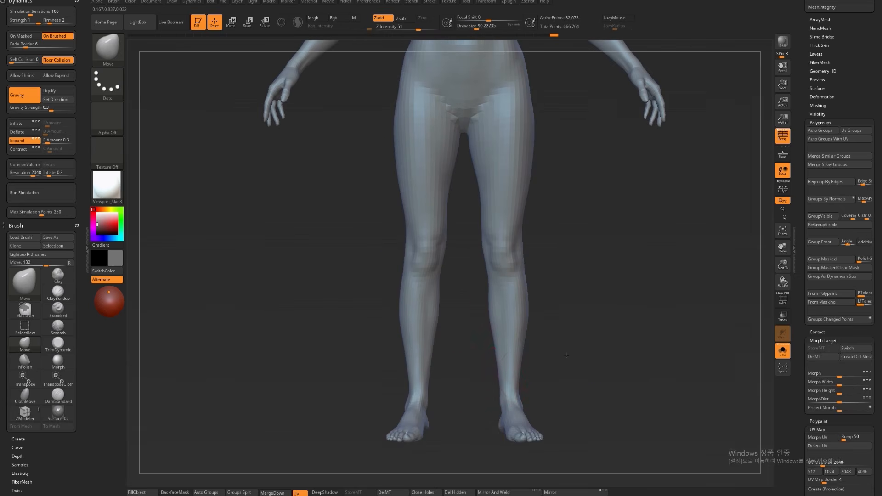
# Set the Move brush draw size to about 182 and duplicate the female body subtool
pyautogui.press('f')
pyautogui.moveTo(568, 327)
pyautogui.keyDown('alt'); pyautogui.mouseDown(button='right')
pyautogui.moveTo(553, 346)
pyautogui.moveTo(563, 349)
pyautogui.moveTo(544, 362)
pyautogui.mouseUp(button='right'); pyautogui.keyUp('alt')
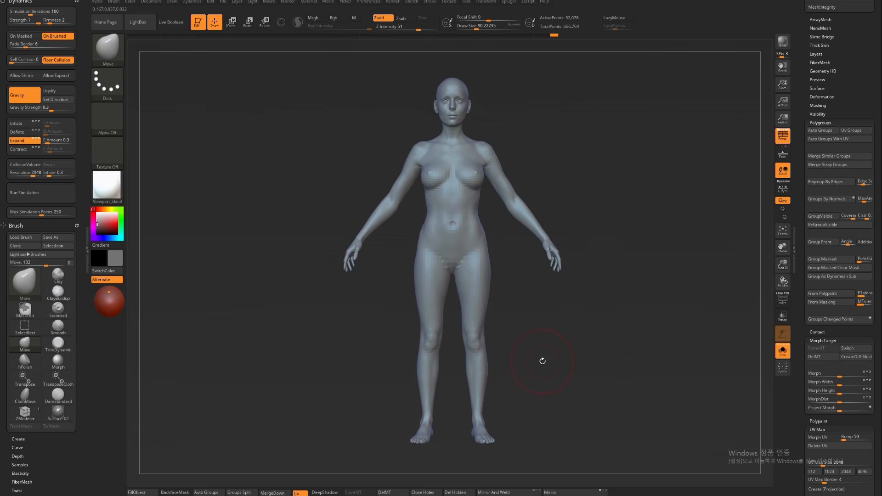
pyautogui.keyDown('alt'); pyautogui.moveTo(546, 365); pyautogui.dragTo(532, 366, button='right'); pyautogui.keyUp('alt')
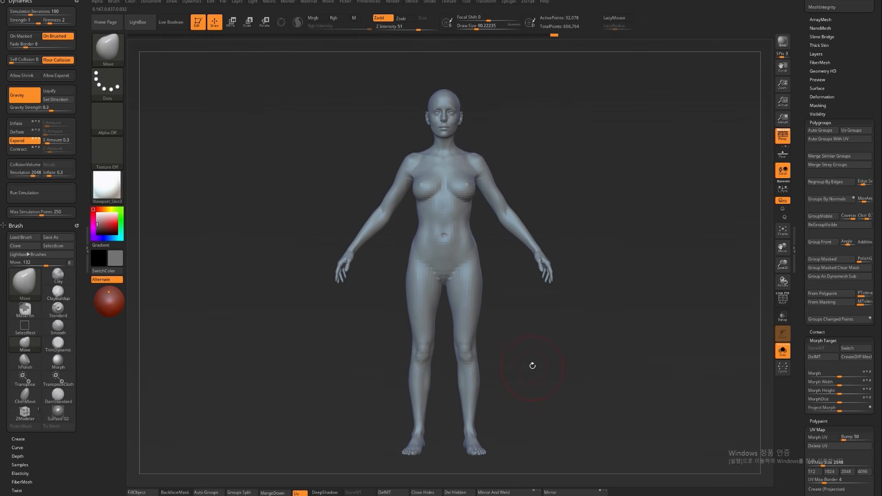
pyautogui.moveTo(538, 370)
pyautogui.mouseDown(button='right')
pyautogui.moveTo(528, 369)
pyautogui.moveTo(548, 355)
pyautogui.mouseUp(button='right')
pyautogui.press('s')
pyautogui.moveTo(515, 386); pyautogui.dragTo(523, 387)
pyautogui.hotkey('ctrl', 'shift', 'd')
pyautogui.press('Down')
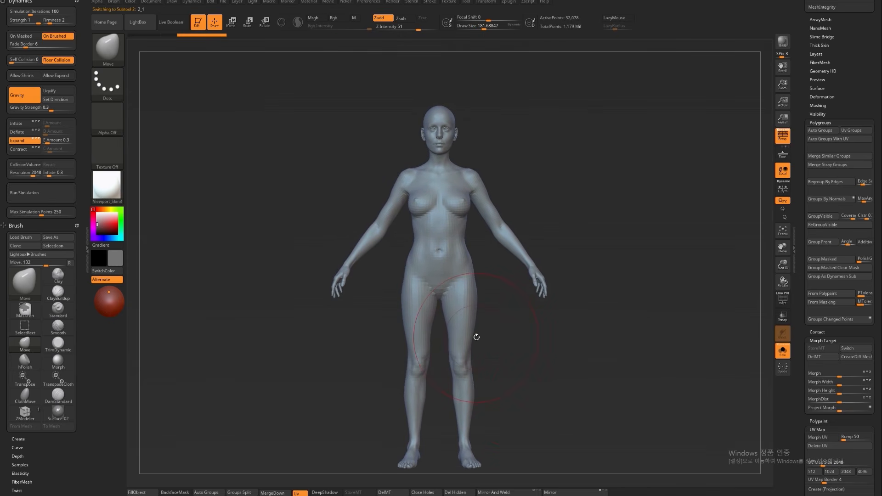
# Step the original body subtool through its undo history and recall an earlier state for comparison with the duplicate
pyautogui.click(136, 35)
pyautogui.click(145, 34)
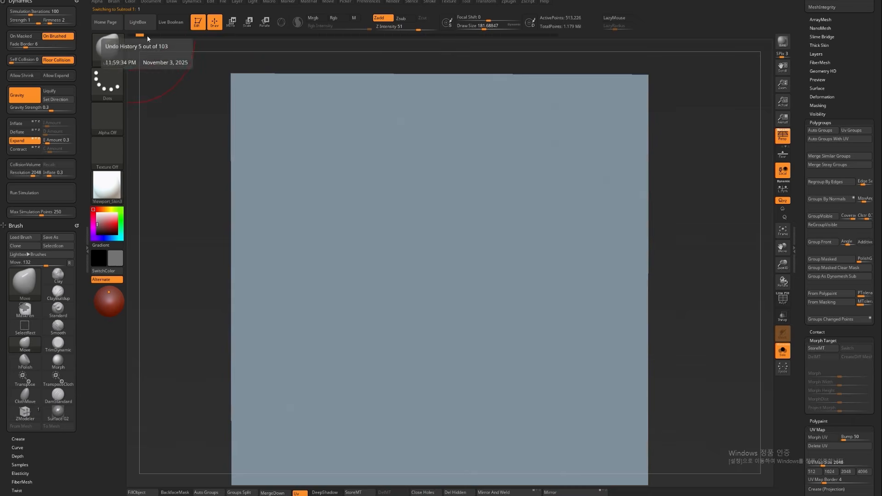
pyautogui.click(166, 35)
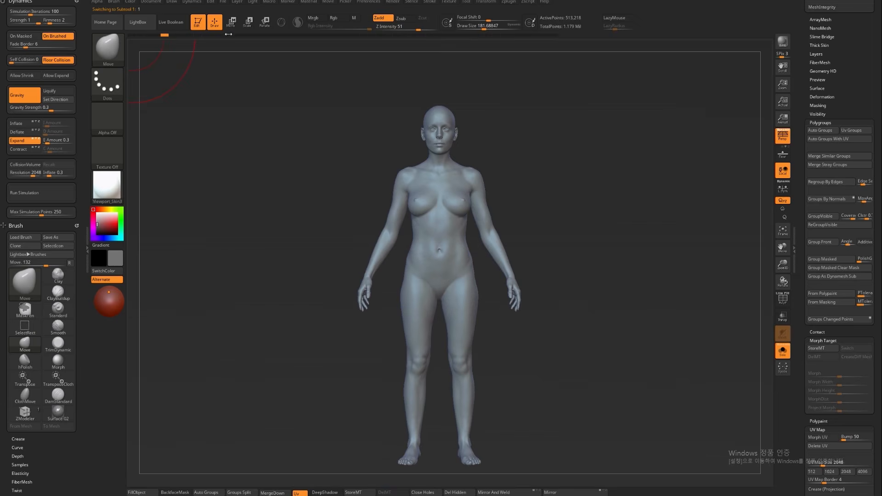
pyautogui.click(189, 36)
pyautogui.click(198, 35)
pyautogui.click(222, 36)
pyautogui.click(238, 35)
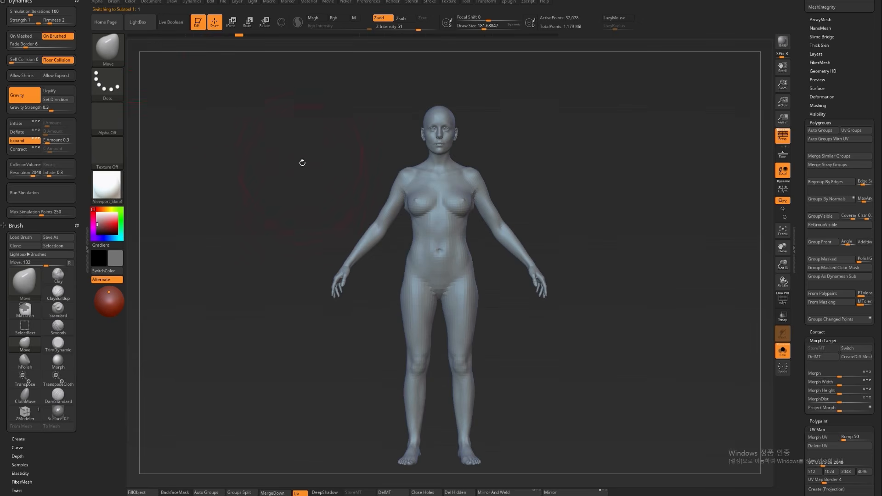
pyautogui.keyDown('alt'); pyautogui.moveTo(276, 155); pyautogui.dragTo(250, 134); pyautogui.keyUp('alt')
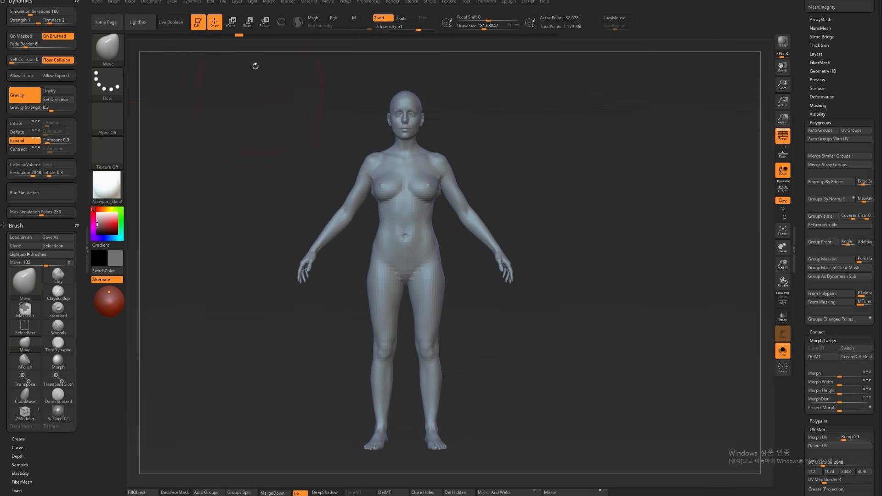
pyautogui.click(247, 36)
pyautogui.click(256, 35)
pyautogui.click(264, 35)
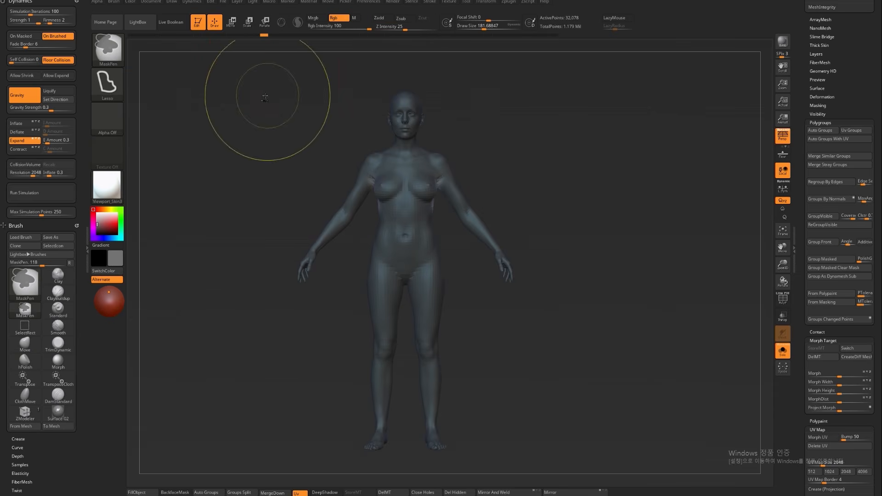
pyautogui.keyDown('ctrl'); pyautogui.moveTo(271, 98); pyautogui.dragTo(311, 195); pyautogui.keyUp('ctrl')
pyautogui.click(264, 175)
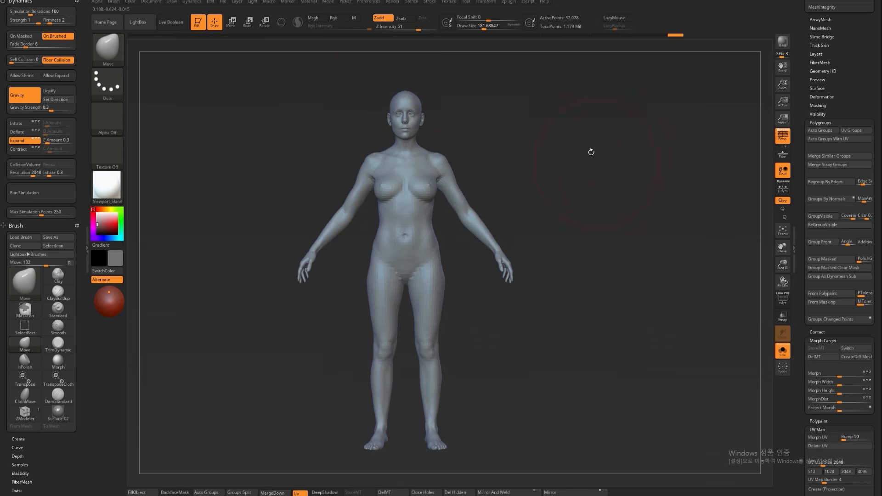
# Switch back and forth between the original and duplicated body subtools to compare their proportions
pyautogui.press('Down')
pyautogui.press('Up')
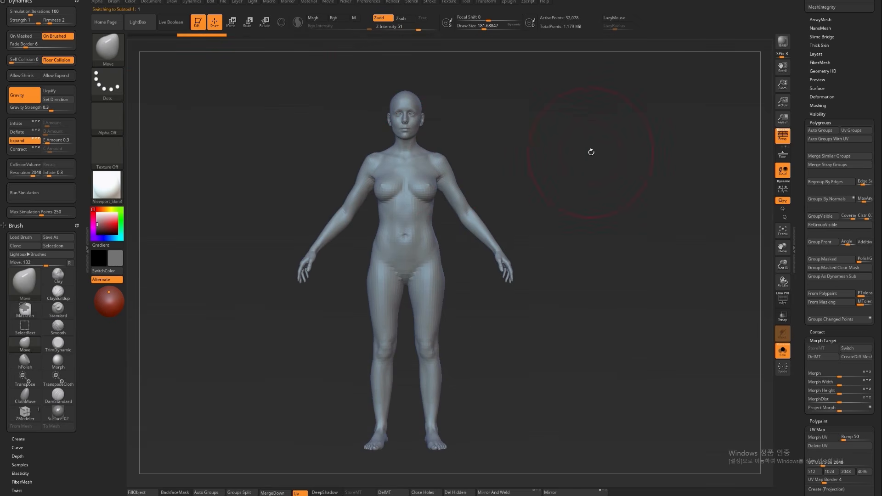
pyautogui.press('Down')
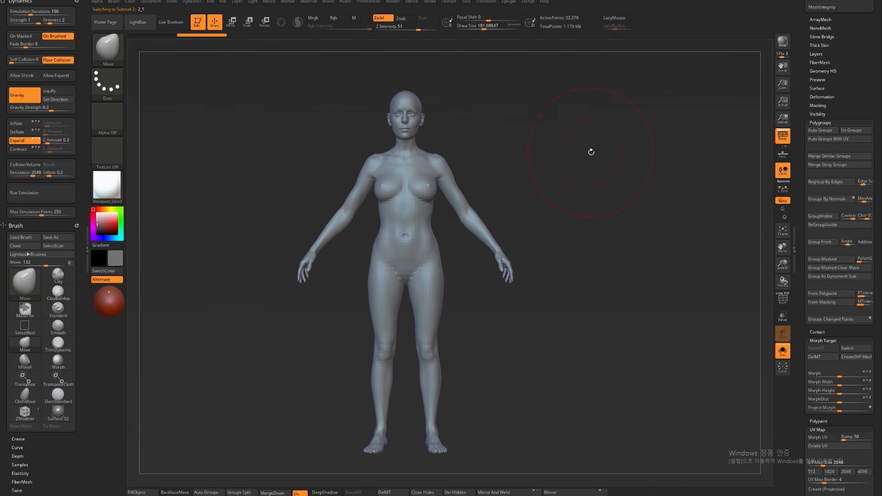
pyautogui.press('Up')
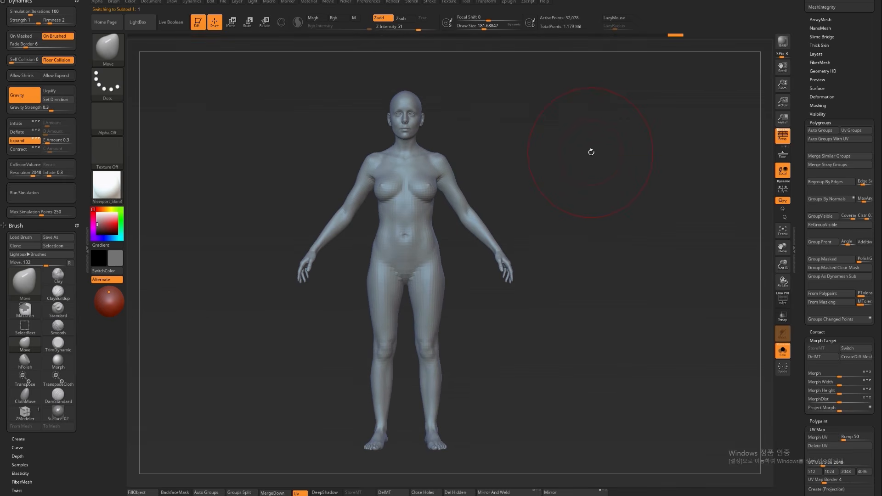
# Compare the two body subtools from the front once more, ending on subtool 2_1
pyautogui.press('Down')
pyautogui.press('Up')
pyautogui.press('Down')
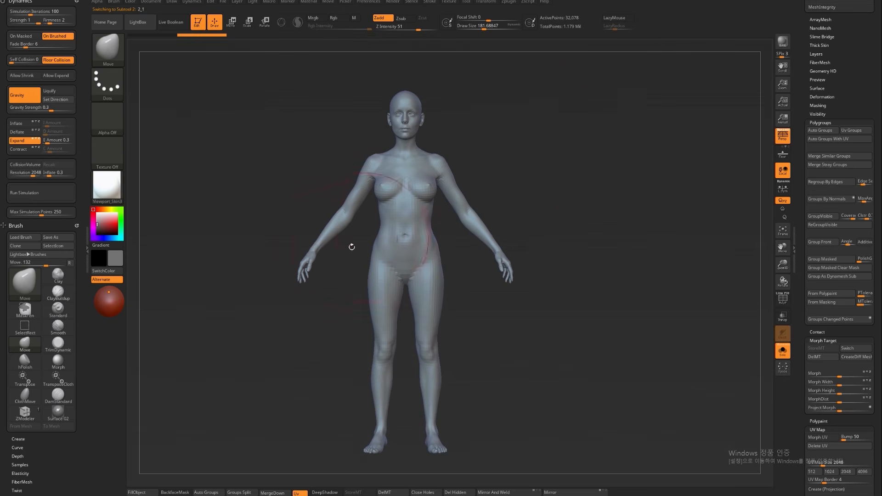
# Turn off perspective and, in side view, rotate the whole body slightly backward about the ankle using a vertical transpose line
pyautogui.moveTo(240, 234); pyautogui.dragTo(264, 237)
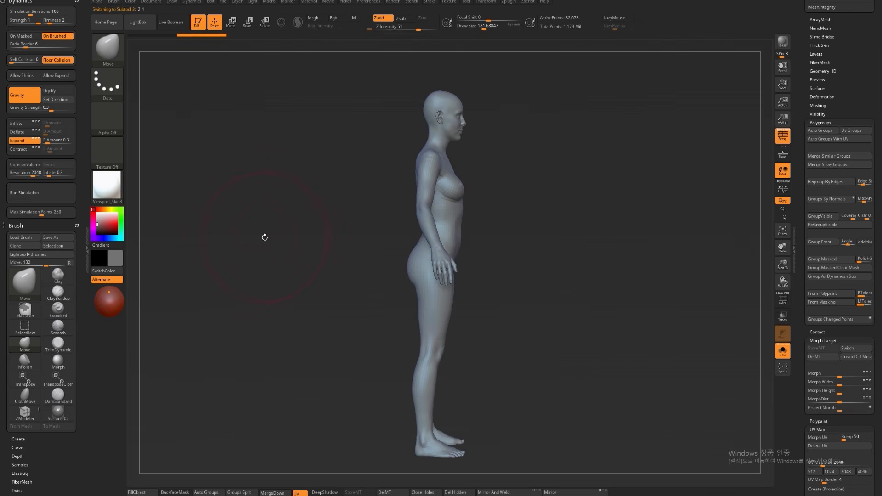
pyautogui.click(782, 135)
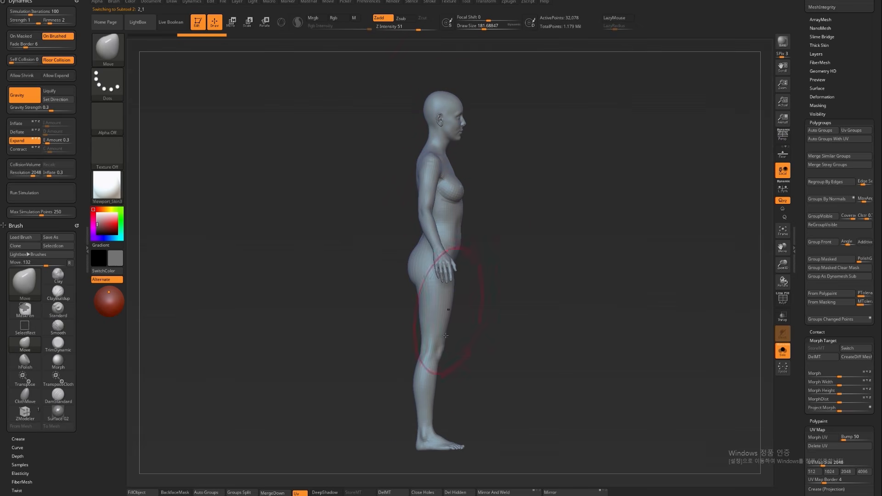
pyautogui.press('w')
pyautogui.keyDown('shift'); pyautogui.moveTo(426, 436); pyautogui.dragTo(425, 54); pyautogui.keyUp('shift')
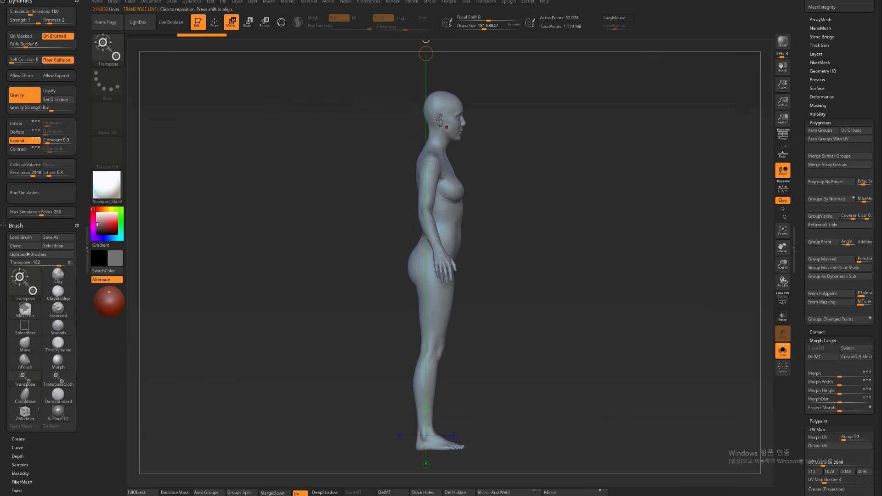
pyautogui.keyDown('alt'); pyautogui.moveTo(501, 114); pyautogui.dragTo(499, 131); pyautogui.keyUp('alt')
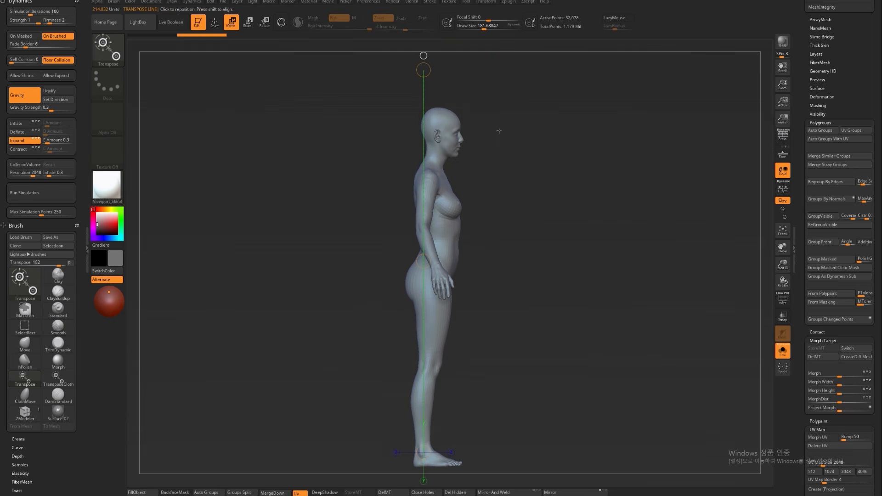
pyautogui.press('r')
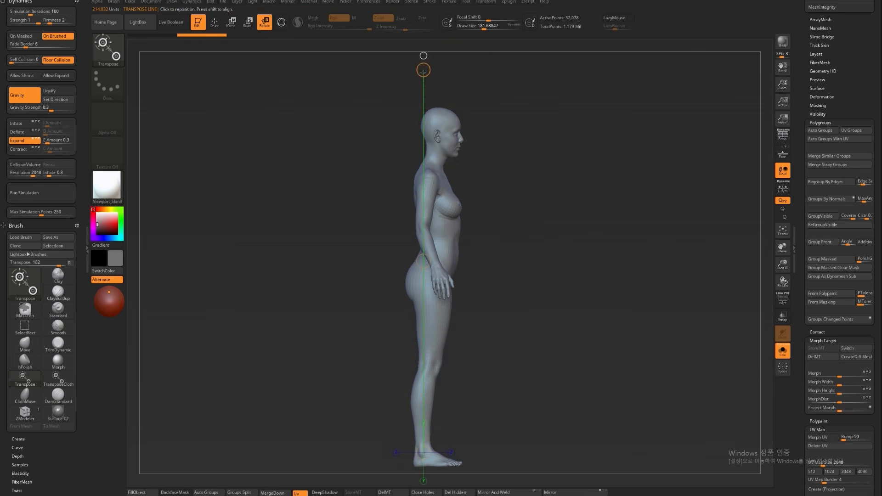
pyautogui.moveTo(422, 70); pyautogui.dragTo(412, 68)
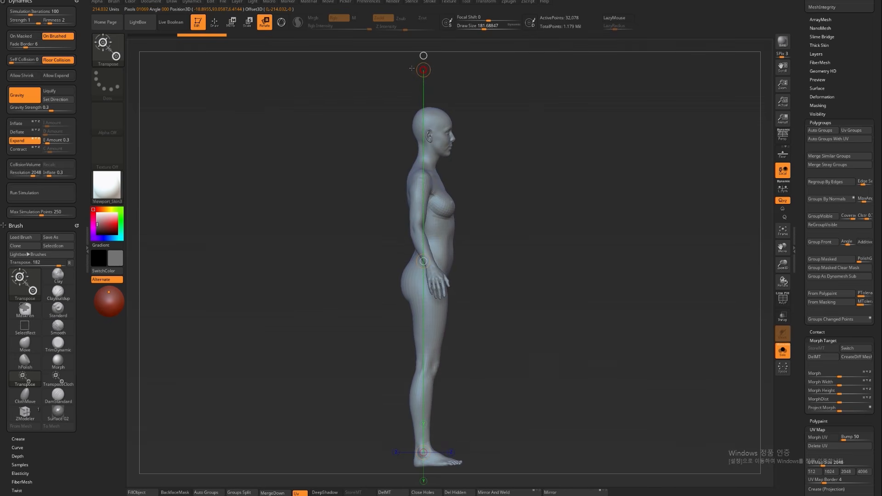
pyautogui.moveTo(412, 68); pyautogui.dragTo(412, 68)
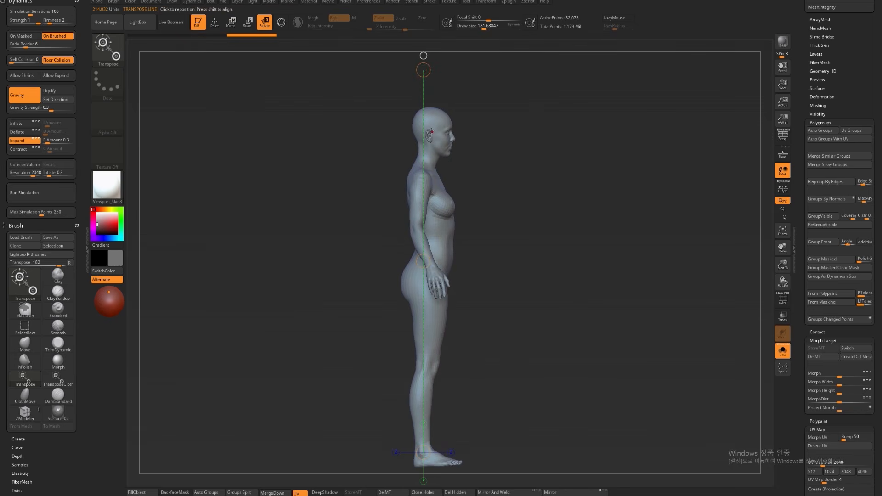
# Mask the feet with a lasso and invert the mask so only the feet stay editable
pyautogui.keyDown('alt'); pyautogui.moveTo(512, 233); pyautogui.dragTo(515, 134); pyautogui.keyUp('alt')
pyautogui.press('q')
pyautogui.moveTo(514, 384)
pyautogui.keyDown('ctrl'); pyautogui.mouseDown()
pyautogui.moveTo(423, 414)
pyautogui.moveTo(406, 355)
pyautogui.moveTo(482, 354)
pyautogui.mouseUp(); pyautogui.keyUp('ctrl')
pyautogui.keyDown('ctrl'); pyautogui.click(522, 356); pyautogui.keyUp('ctrl')
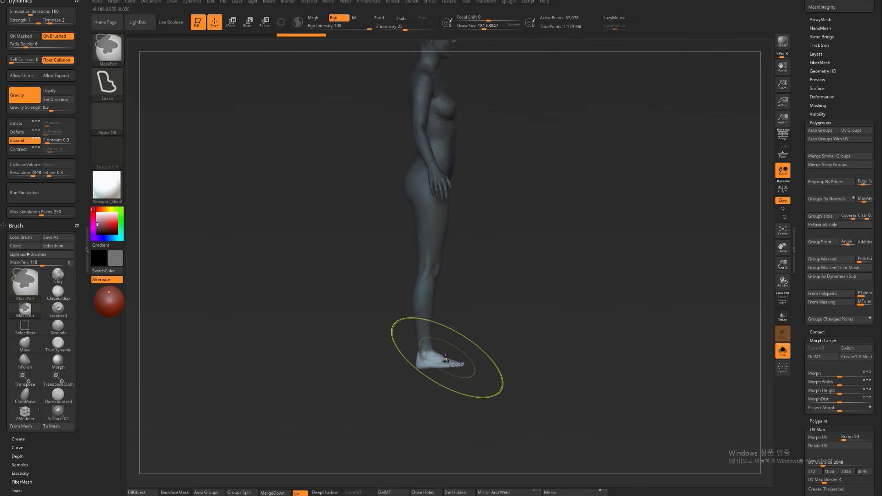
# Lay a horizontal transpose line from the heel past the toes and set it to rotate the unmasked feet
pyautogui.press('w')
pyautogui.moveTo(417, 363); pyautogui.dragTo(500, 365)
pyautogui.press('r')
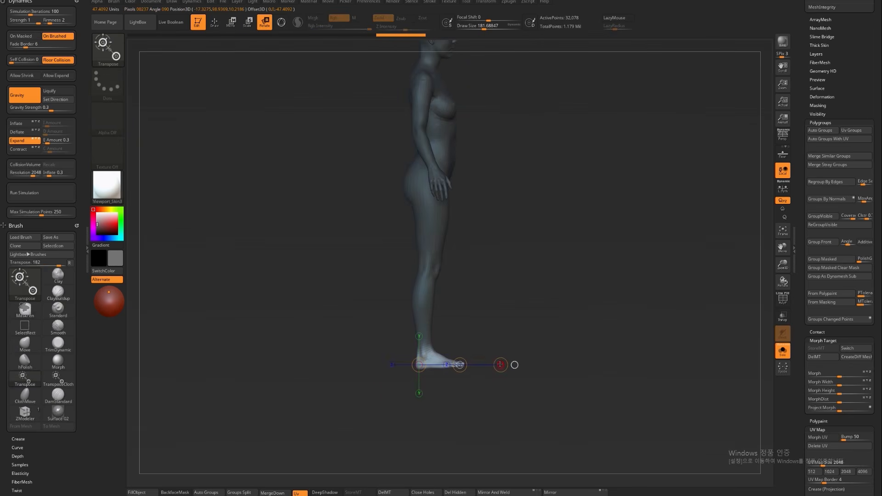